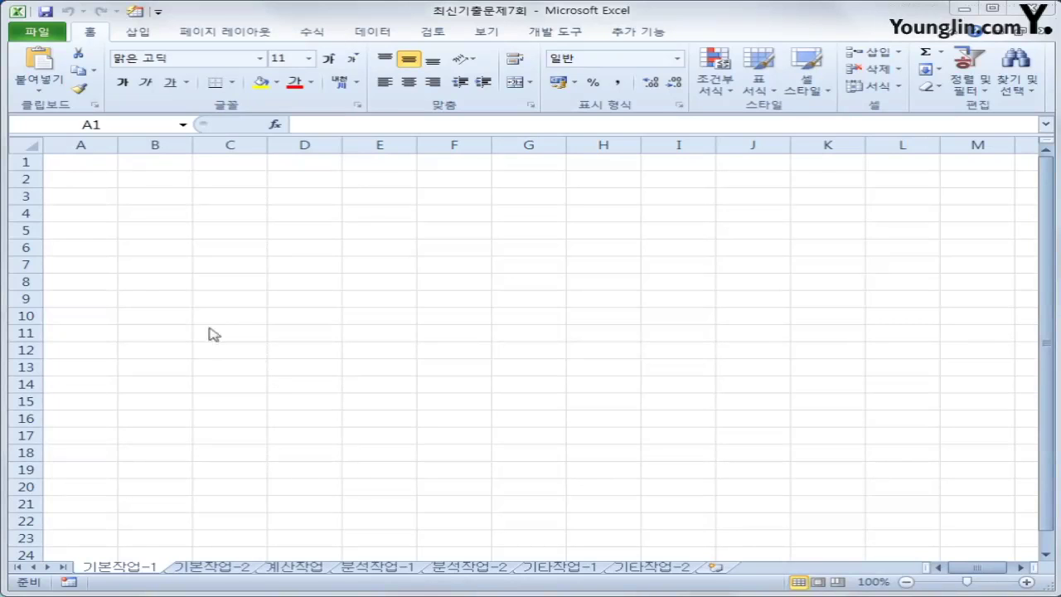
Start a Microsoft Query import into B2 from the MS Access database 도시가스.accdb
{"action": "left_click", "coordinate": [169, 182]}
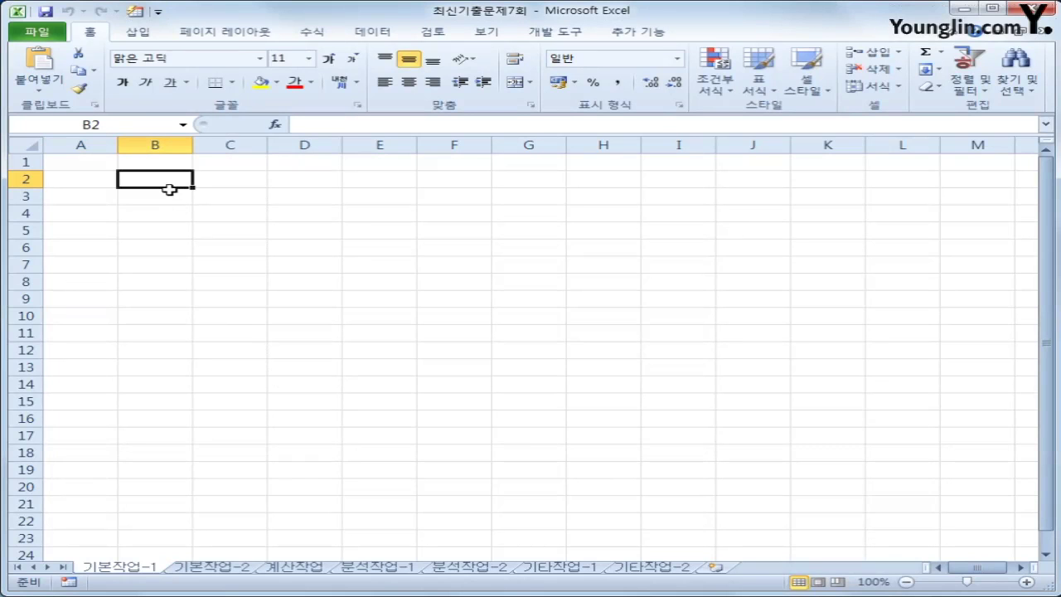
{"action": "left_click", "coordinate": [369, 32]}
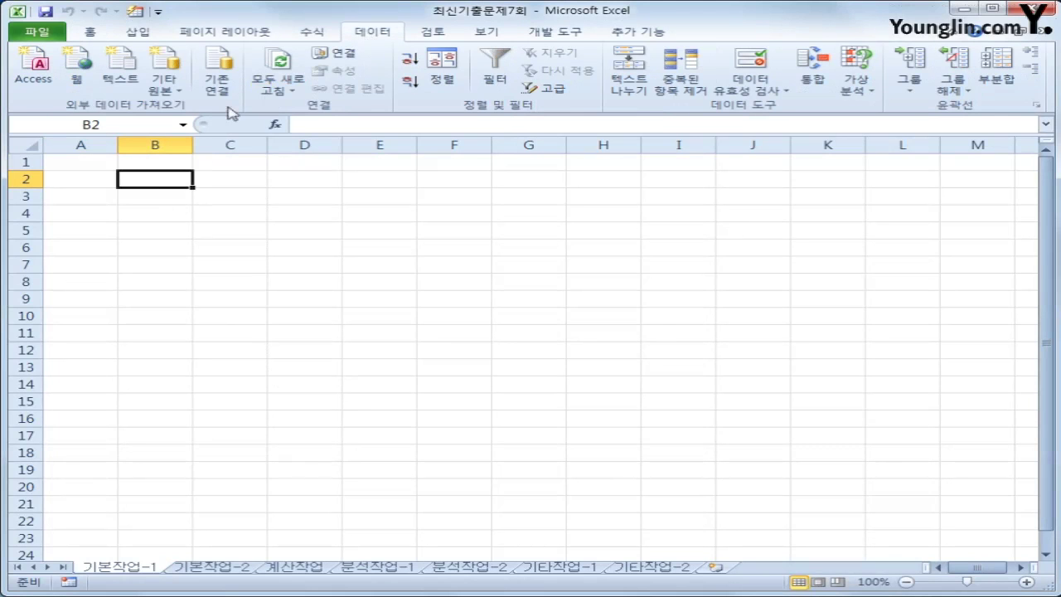
{"action": "left_click", "coordinate": [180, 97]}
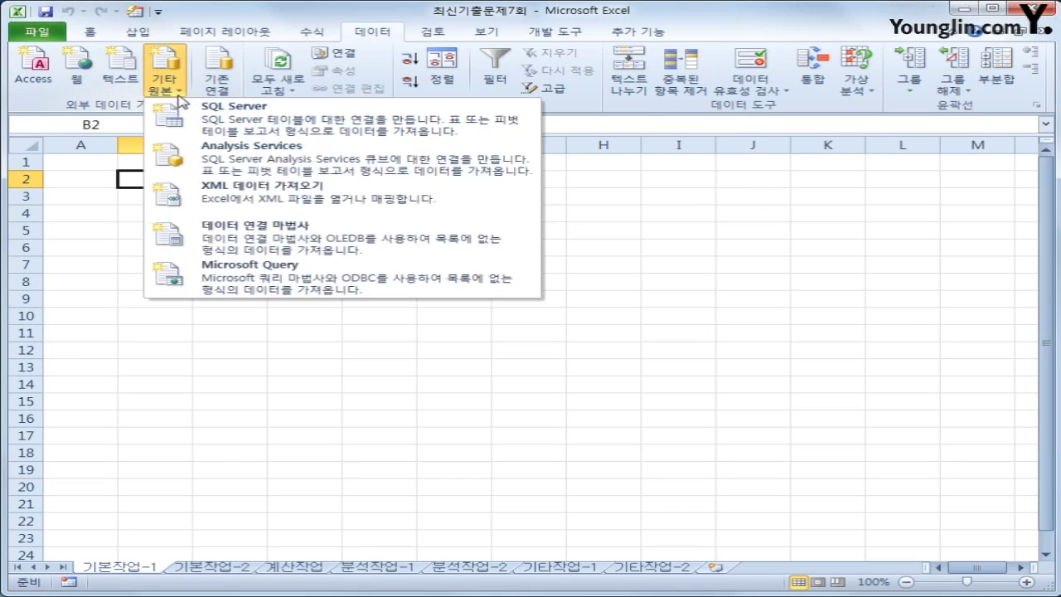
{"action": "left_click", "coordinate": [307, 281]}
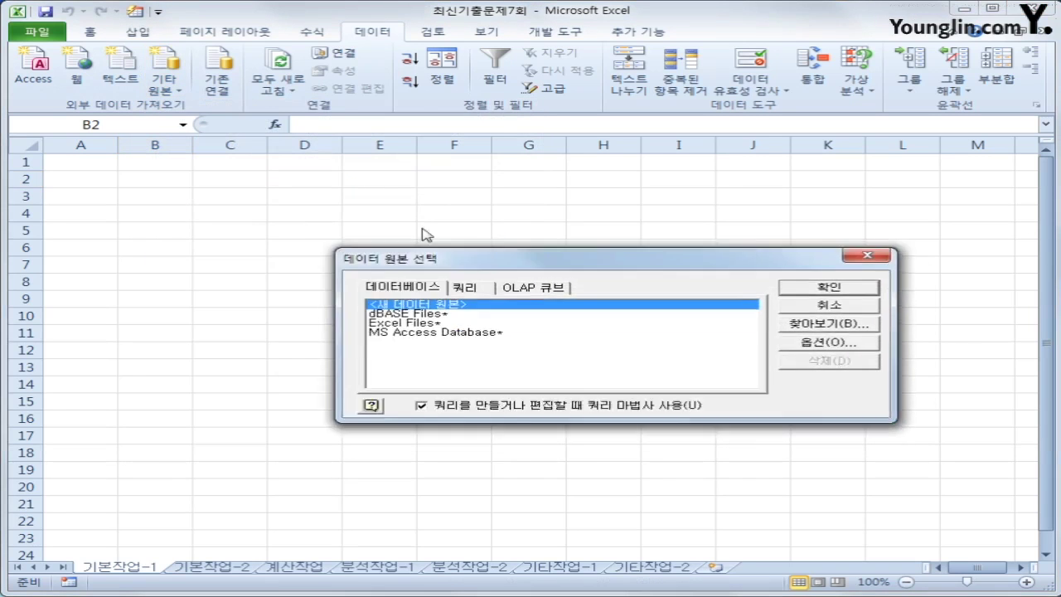
{"action": "left_click", "coordinate": [406, 268]}
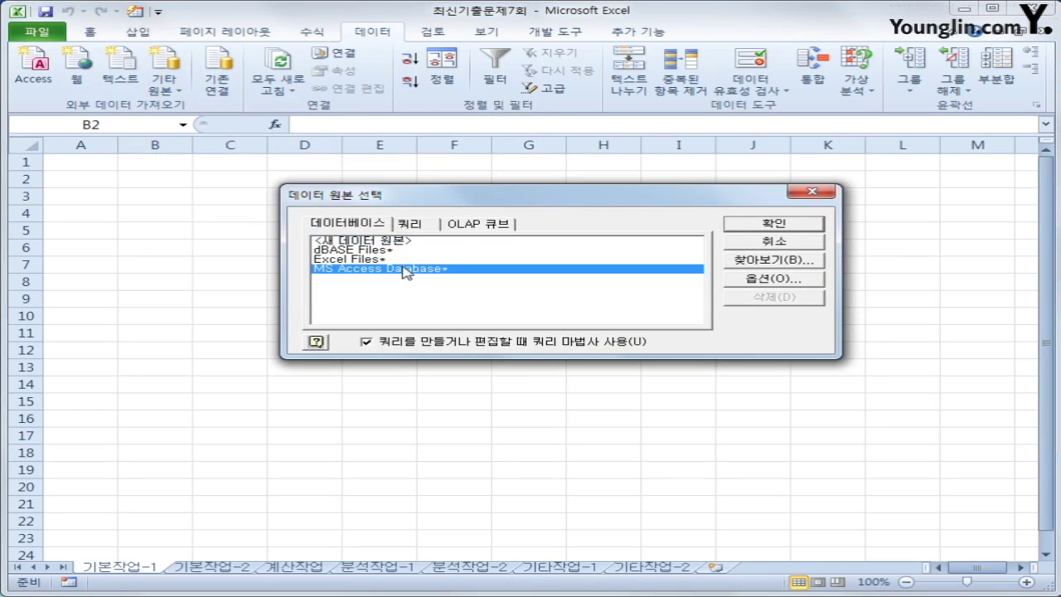
{"action": "left_click", "coordinate": [773, 226]}
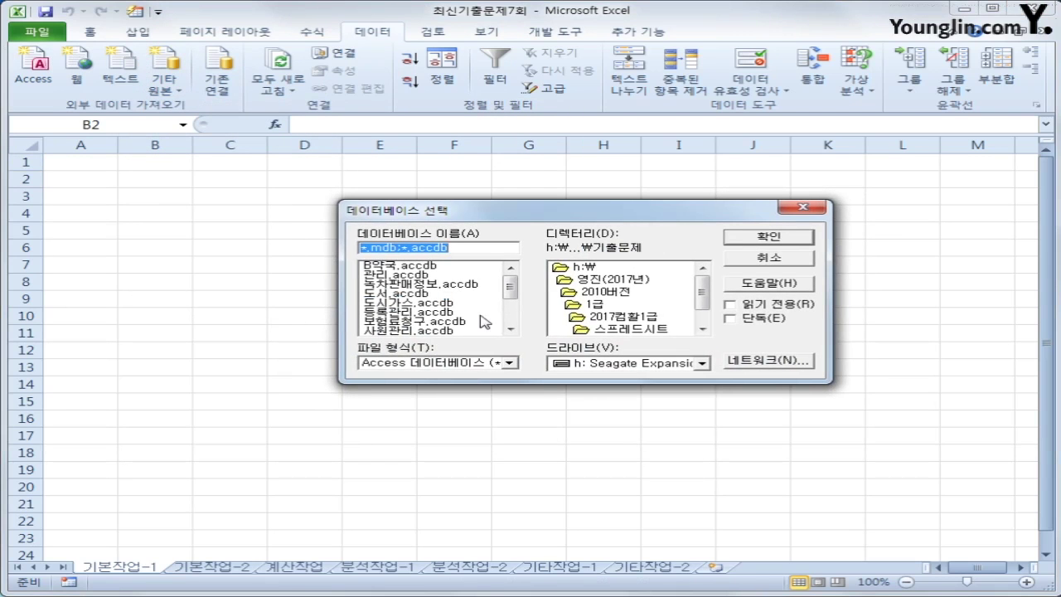
{"action": "left_click", "coordinate": [456, 304]}
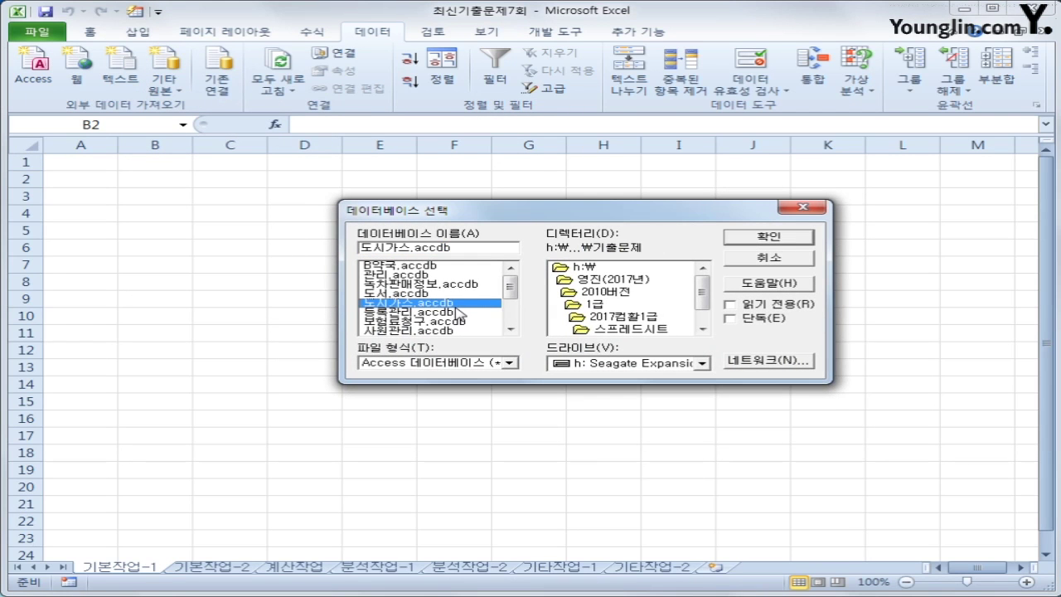
{"action": "left_click", "coordinate": [763, 237]}
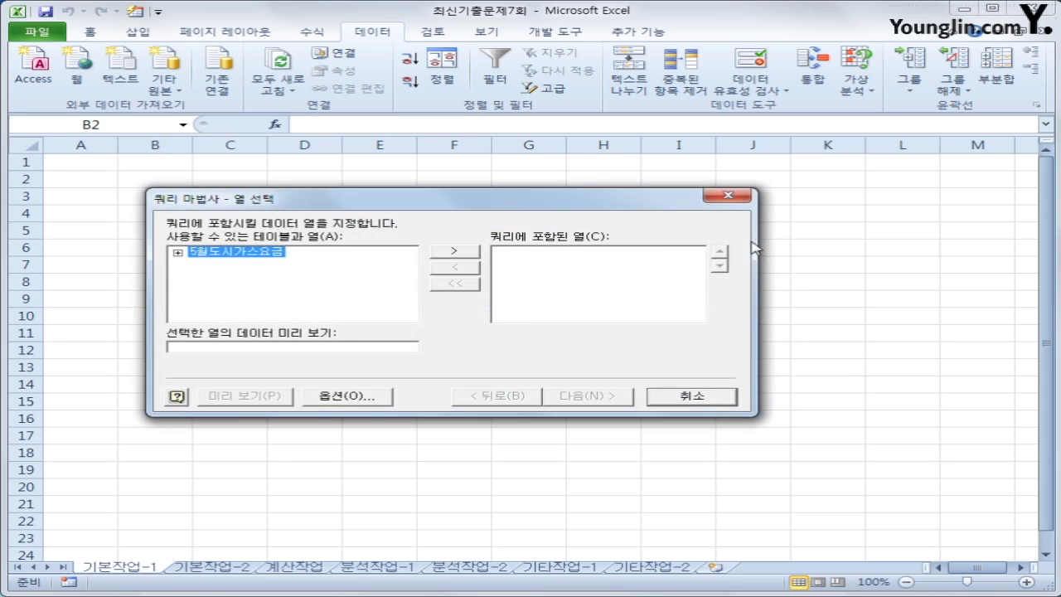
Add 고객번호, 관할사업소, 사용량, 검침일 and 사용금액 from 5월도시가스요금 to the query
{"action": "double_click", "coordinate": [246, 252]}
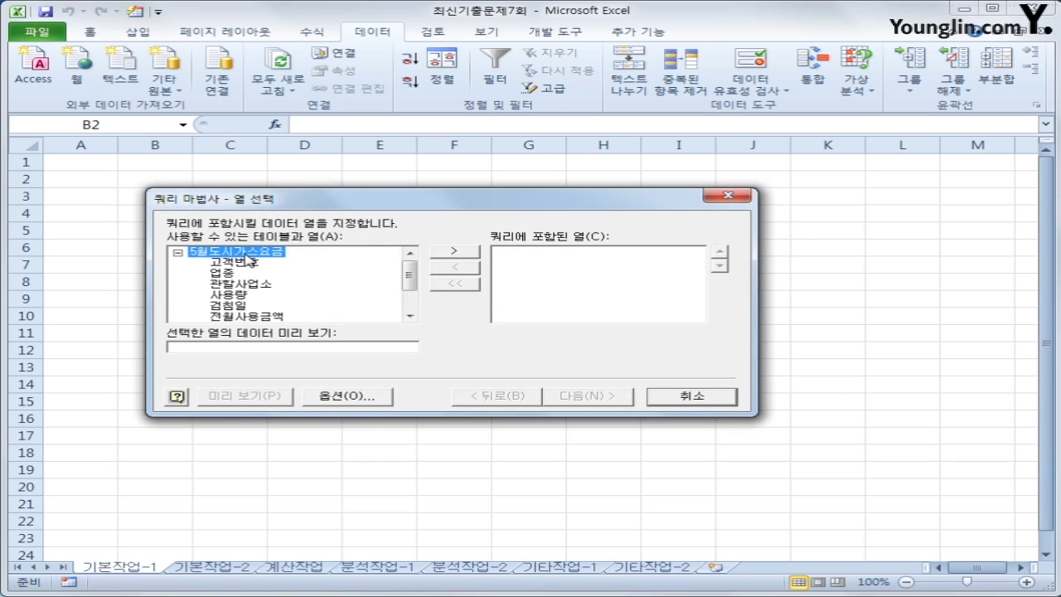
{"action": "double_click", "coordinate": [247, 262]}
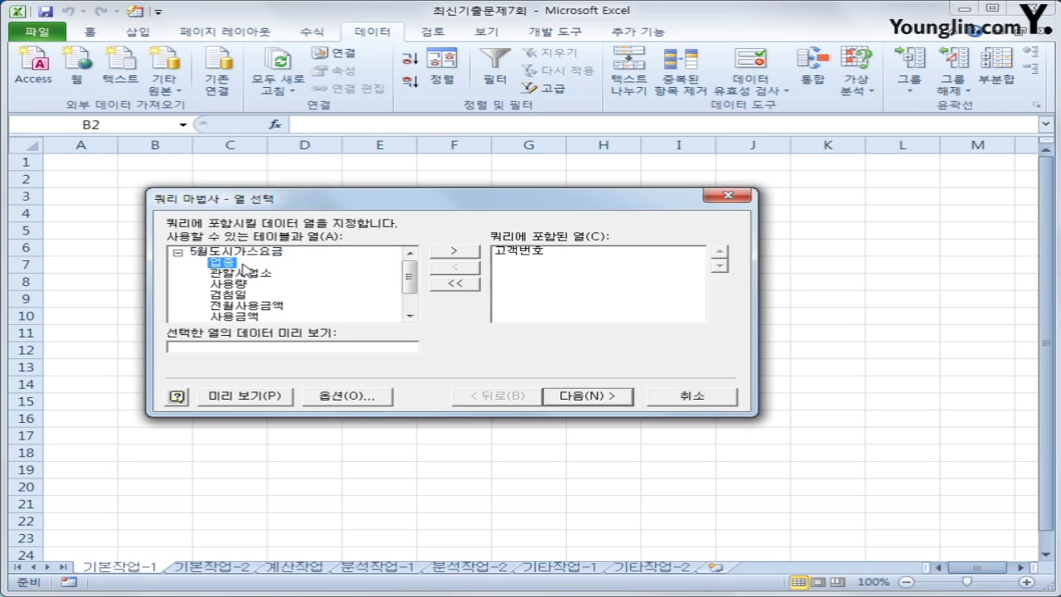
{"action": "double_click", "coordinate": [246, 271]}
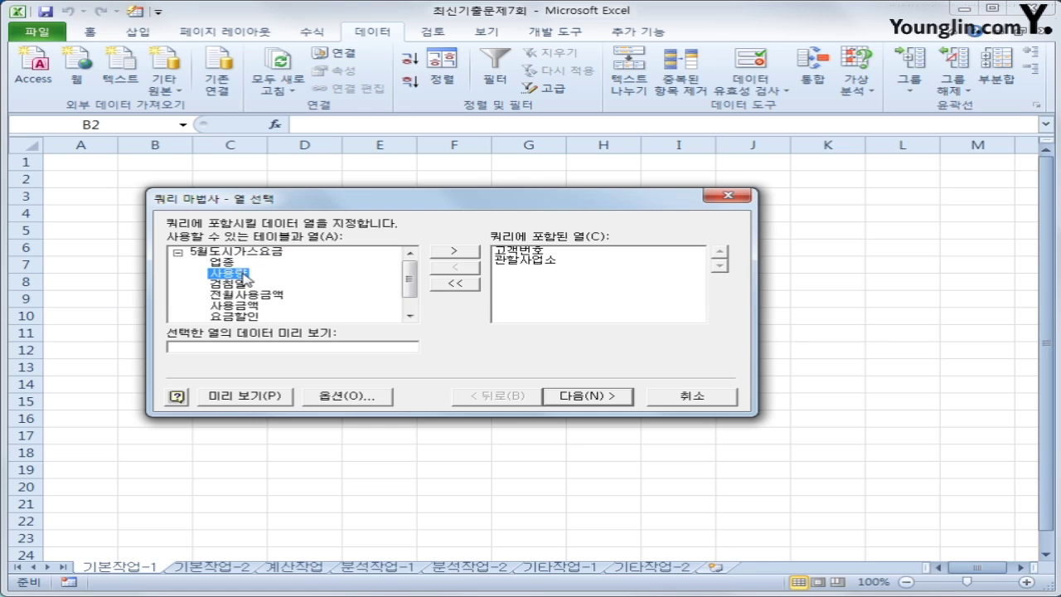
{"action": "double_click", "coordinate": [246, 273]}
{"action": "double_click", "coordinate": [244, 274]}
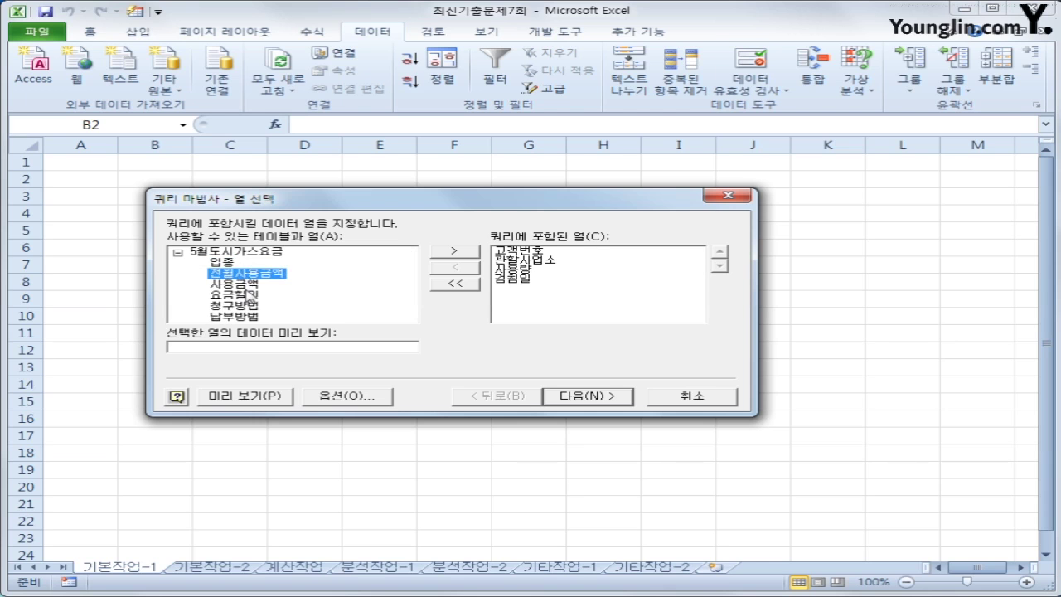
{"action": "double_click", "coordinate": [246, 283]}
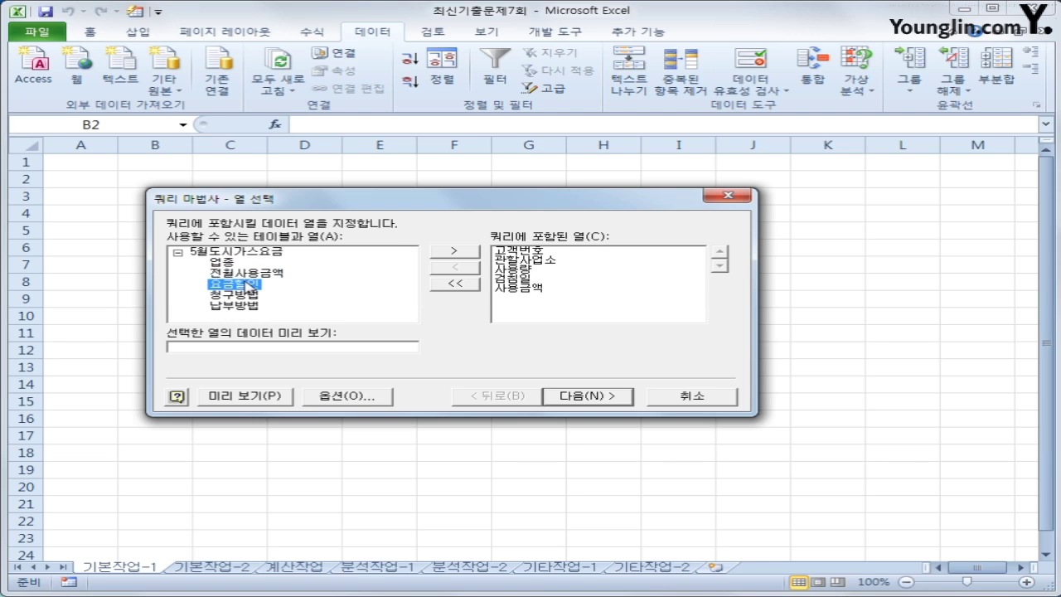
{"action": "left_click", "coordinate": [581, 397]}
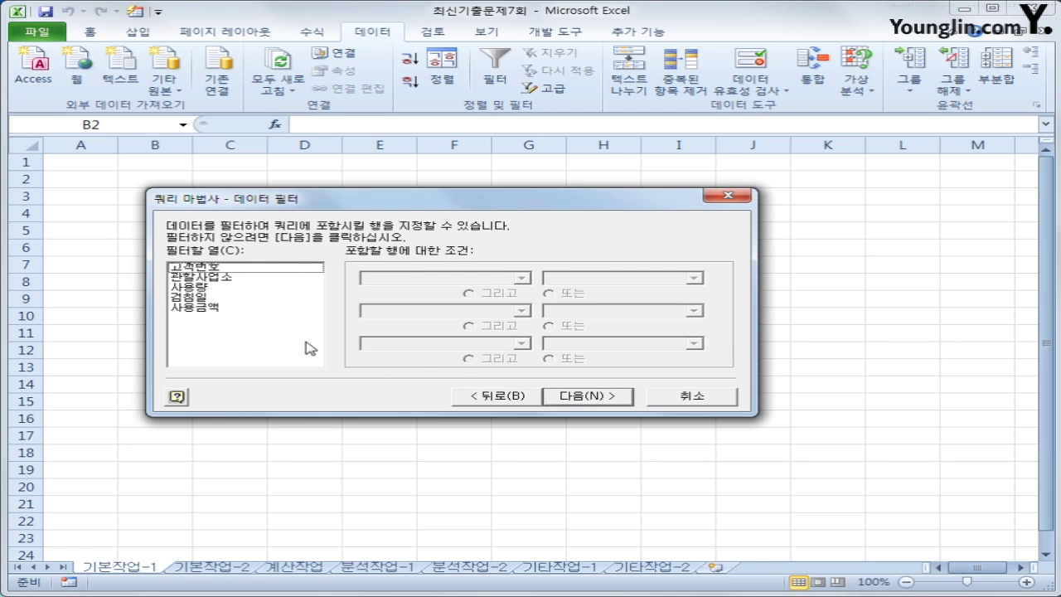
Filter the query so 사용량 is greater than or equal to 100
{"action": "left_click", "coordinate": [224, 286]}
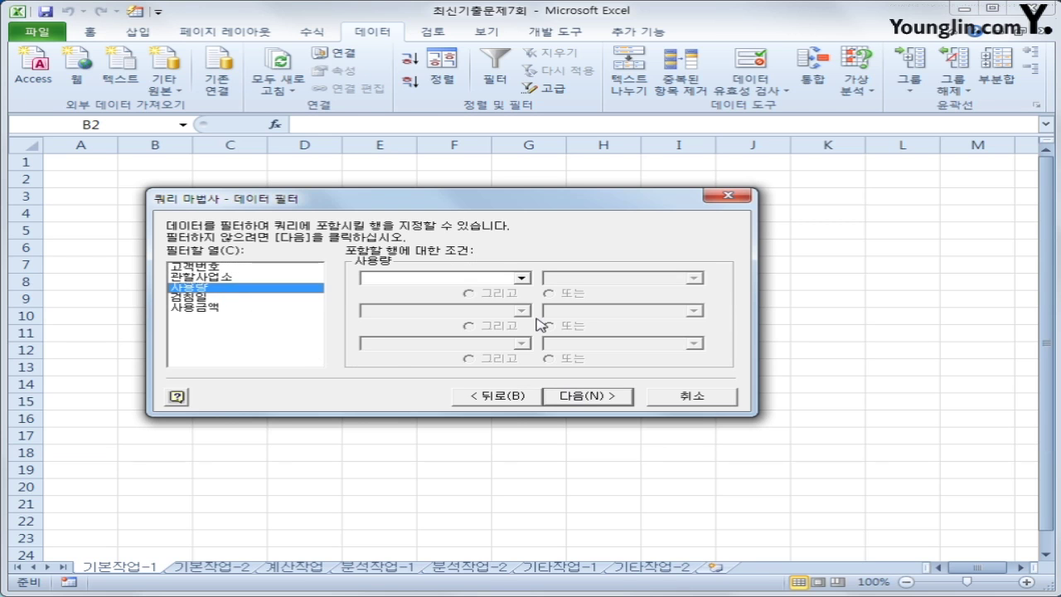
{"action": "left_click", "coordinate": [519, 279]}
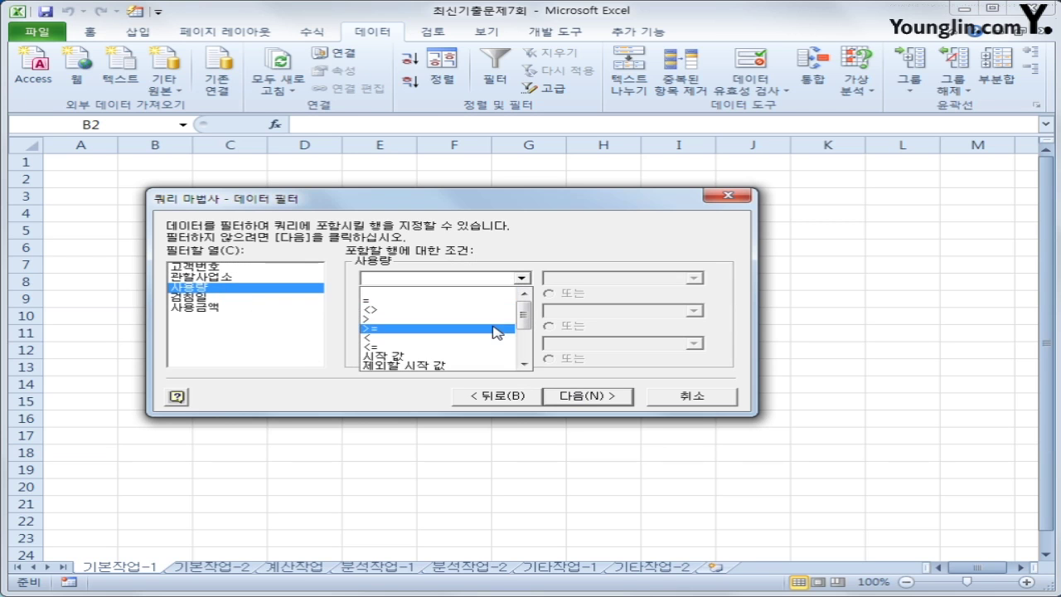
{"action": "left_click", "coordinate": [496, 331]}
{"action": "left_click", "coordinate": [546, 280]}
{"action": "type", "text": "1"}
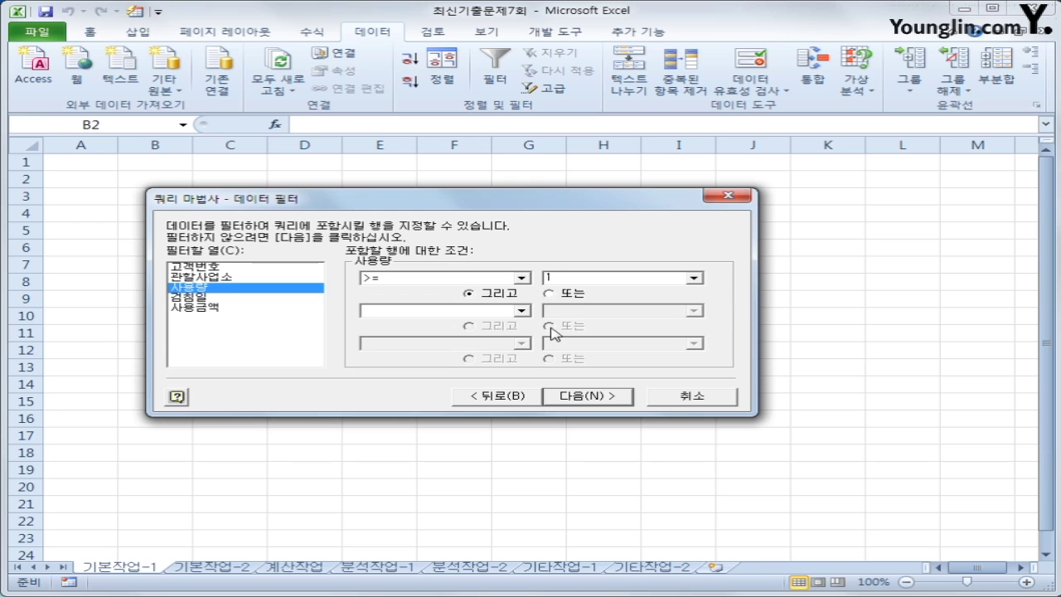
{"action": "type", "text": "00"}
Add a second filter for 검침일 less than or equal to 2017-05-10
{"action": "left_click", "coordinate": [262, 307]}
{"action": "left_click", "coordinate": [263, 298]}
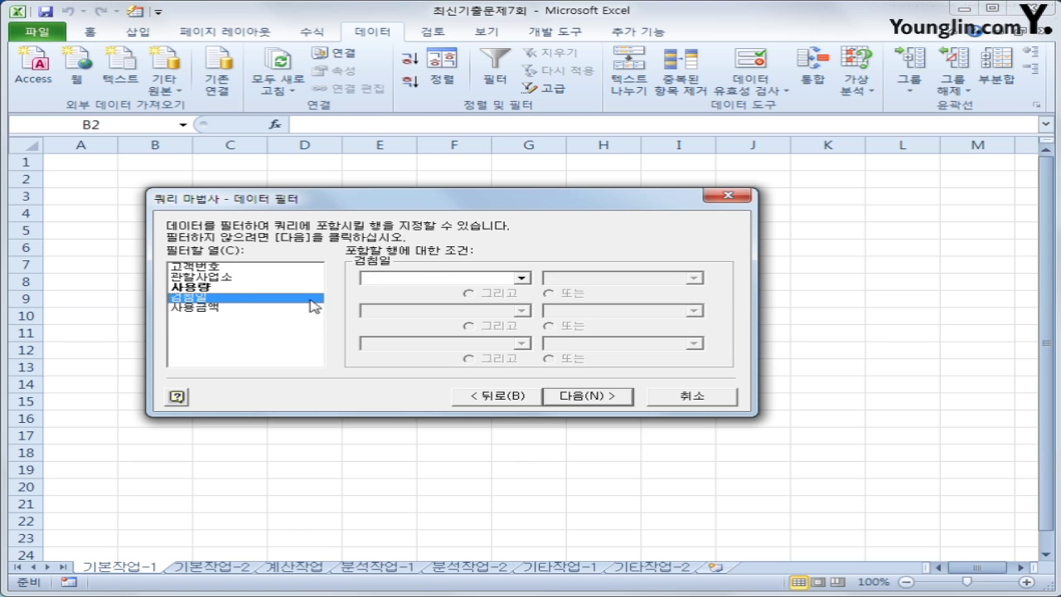
{"action": "left_click", "coordinate": [427, 278]}
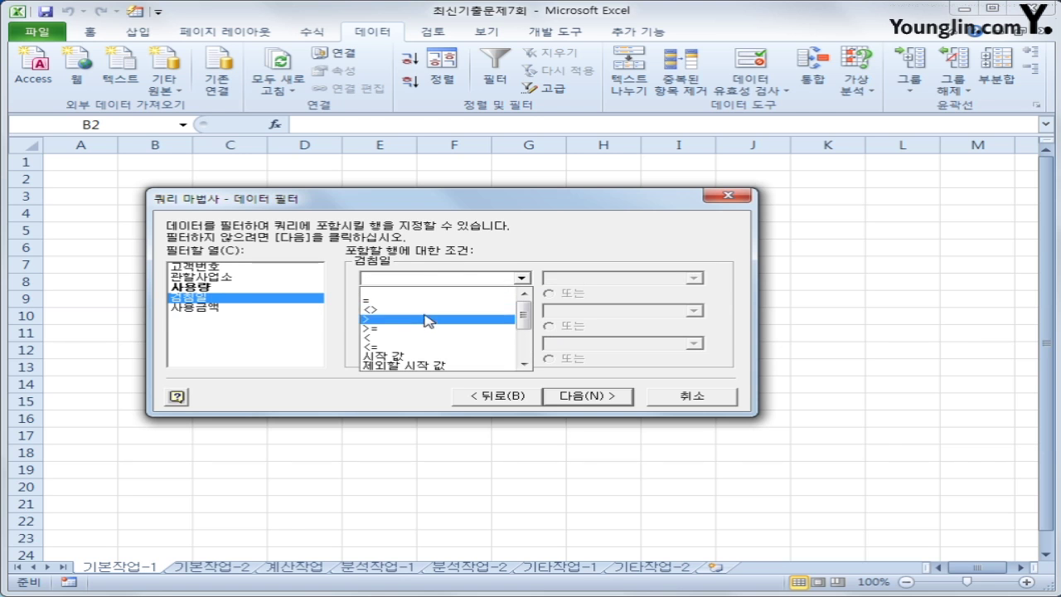
{"action": "left_click", "coordinate": [426, 349]}
{"action": "key", "text": "Tab"}
{"action": "type", "text": "20"}
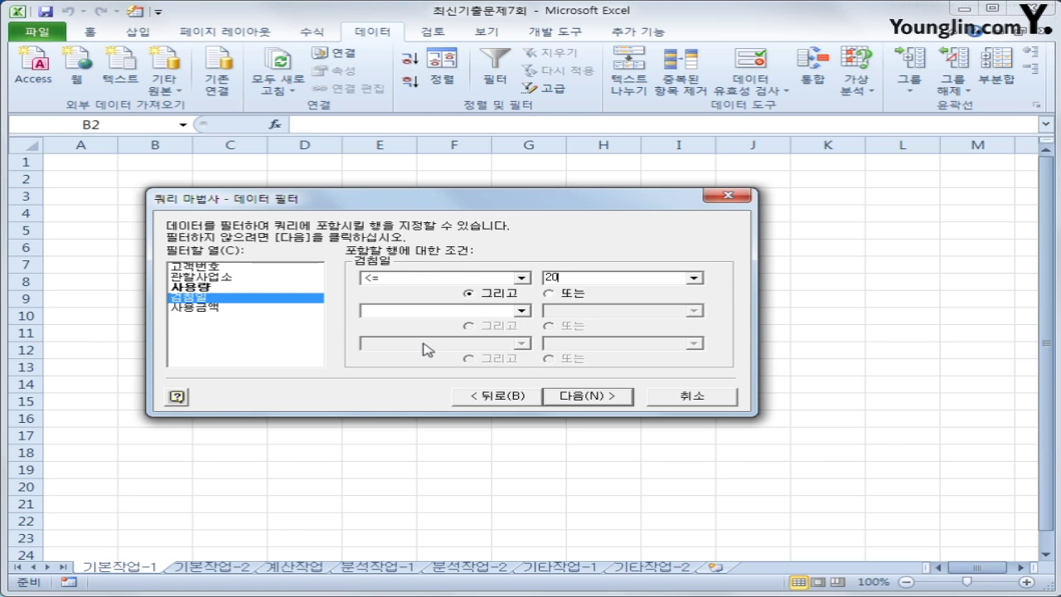
{"action": "type", "text": "17-05-10"}
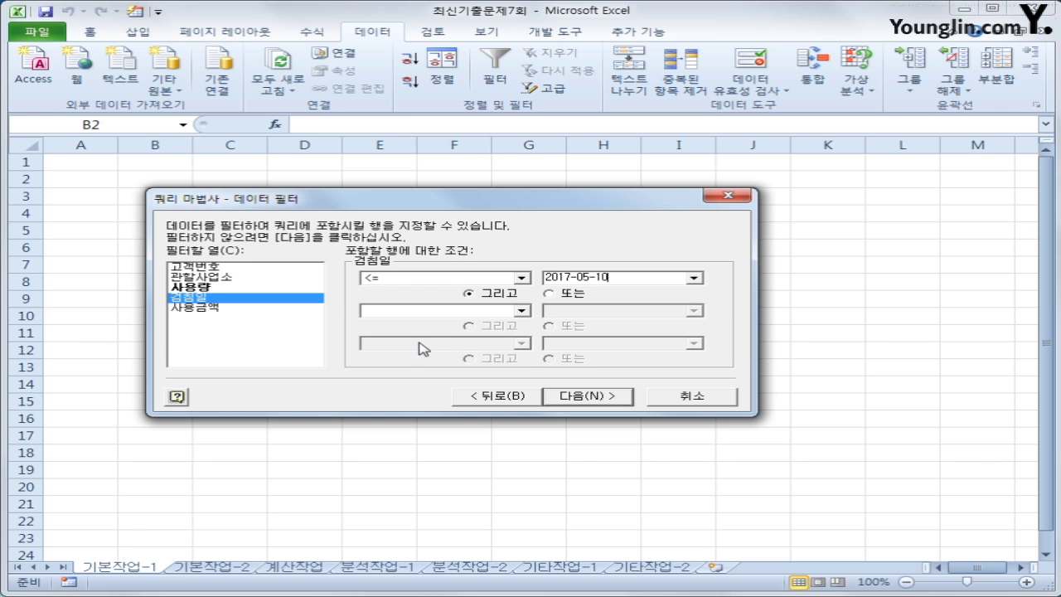
{"action": "left_click", "coordinate": [592, 400]}
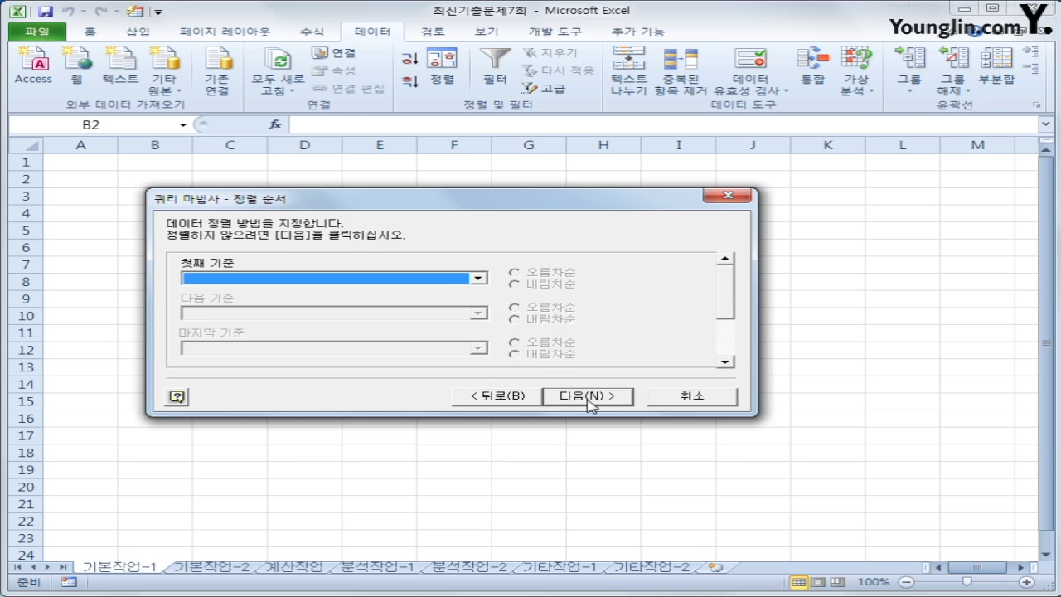
Sort the query ascending by 관할사업소 first, then by 사용량
{"action": "left_click", "coordinate": [354, 282]}
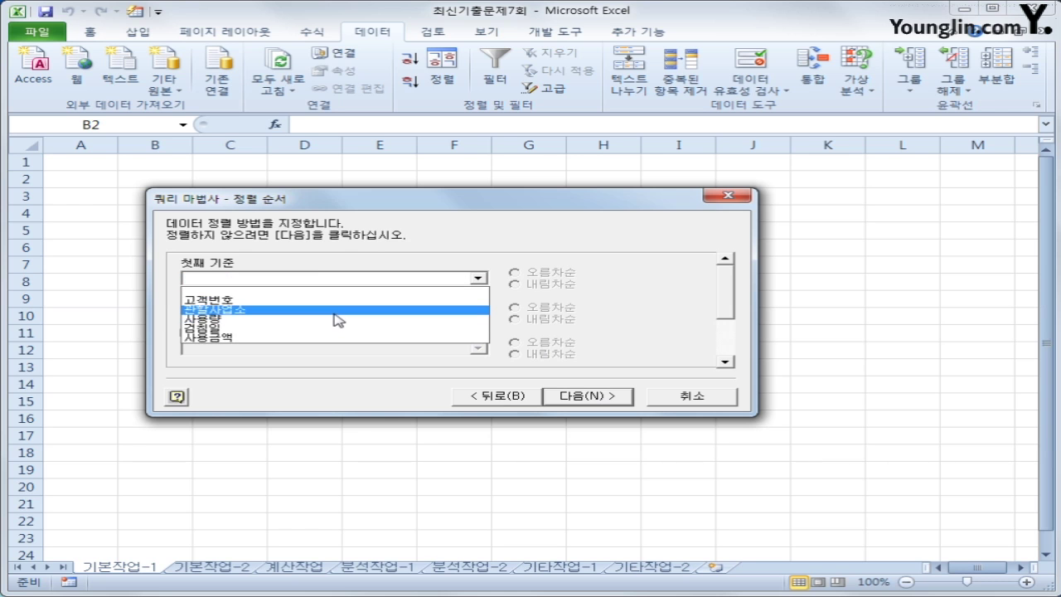
{"action": "left_click", "coordinate": [340, 310]}
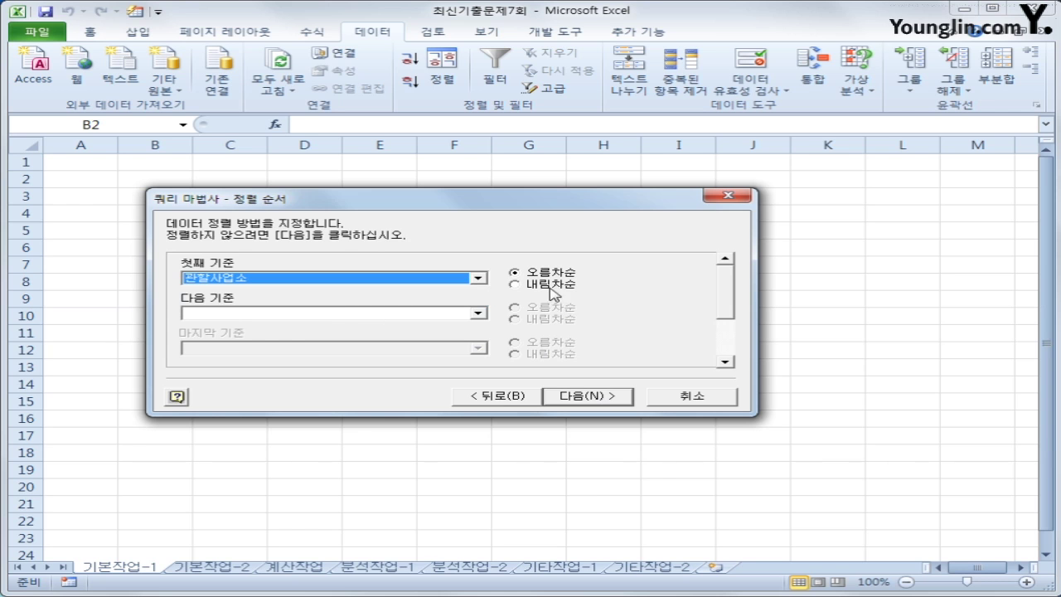
{"action": "left_click", "coordinate": [480, 314]}
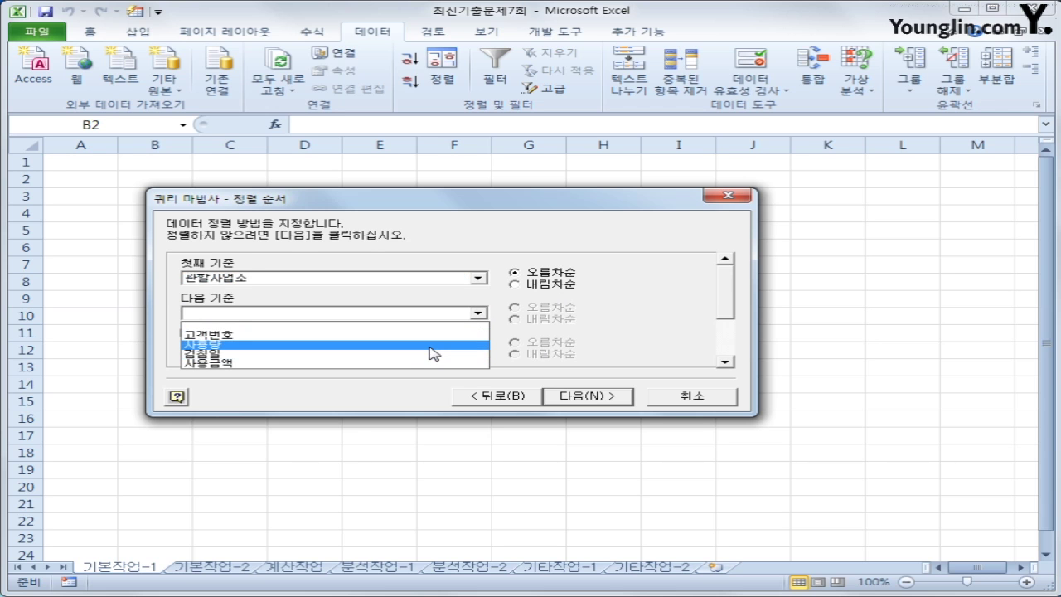
{"action": "left_click", "coordinate": [432, 352]}
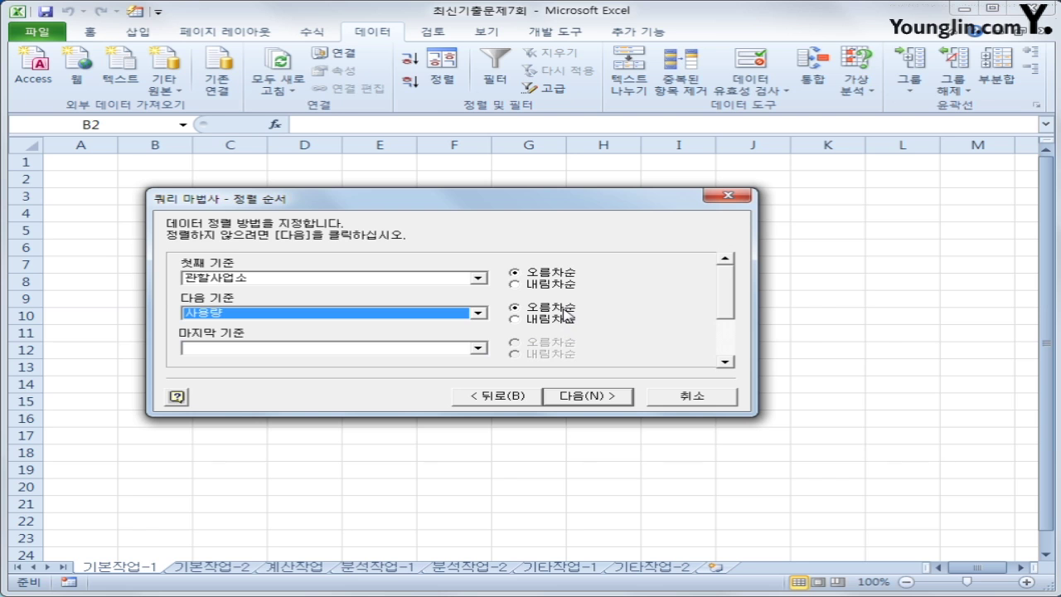
{"action": "left_click", "coordinate": [575, 399]}
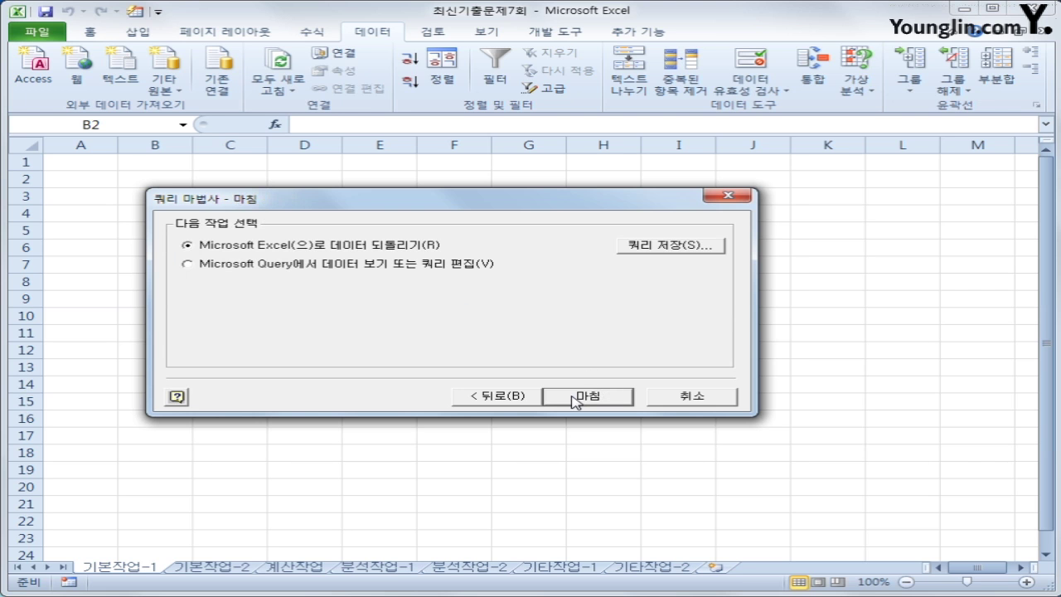
Return the query results to B2 and convert the table to a normal range, then go to 기본작업-2
{"action": "left_click", "coordinate": [575, 398]}
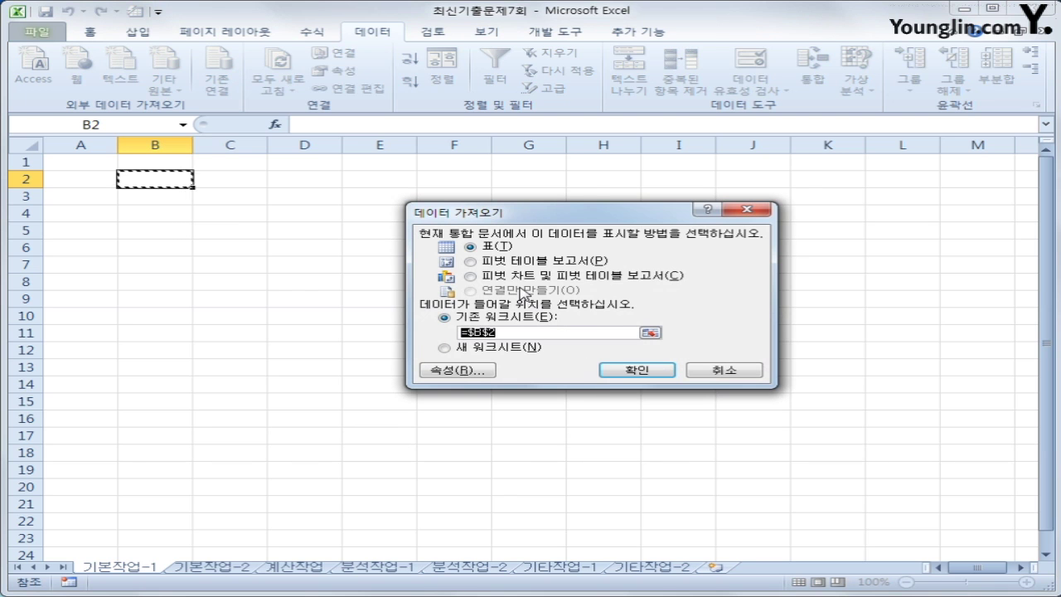
{"action": "left_click", "coordinate": [663, 374]}
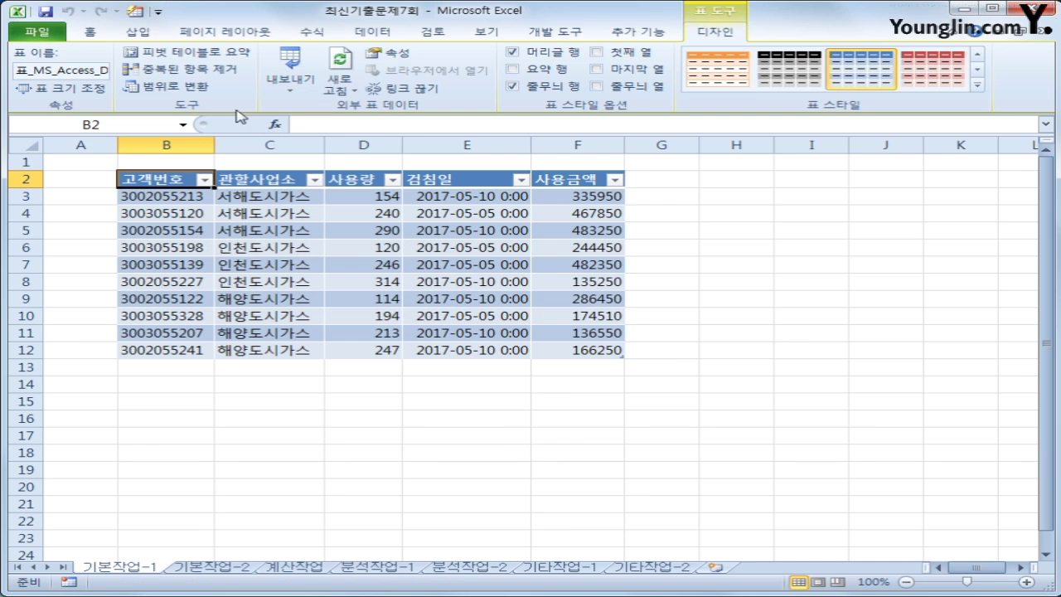
{"action": "left_click", "coordinate": [166, 85]}
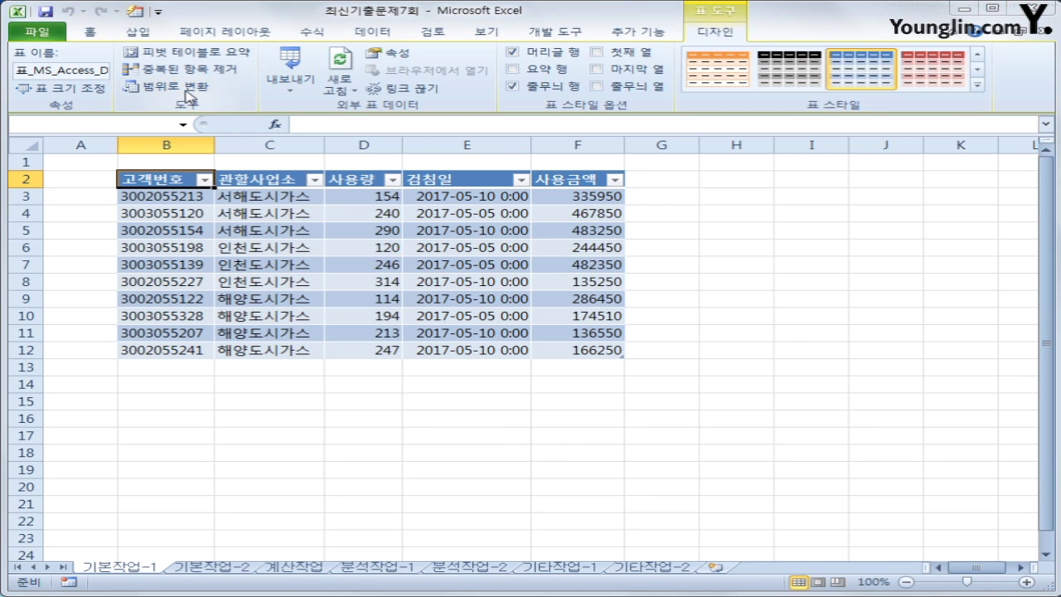
{"action": "left_click_drag", "start_coordinate": [556, 342], "coordinate": [483, 211]}
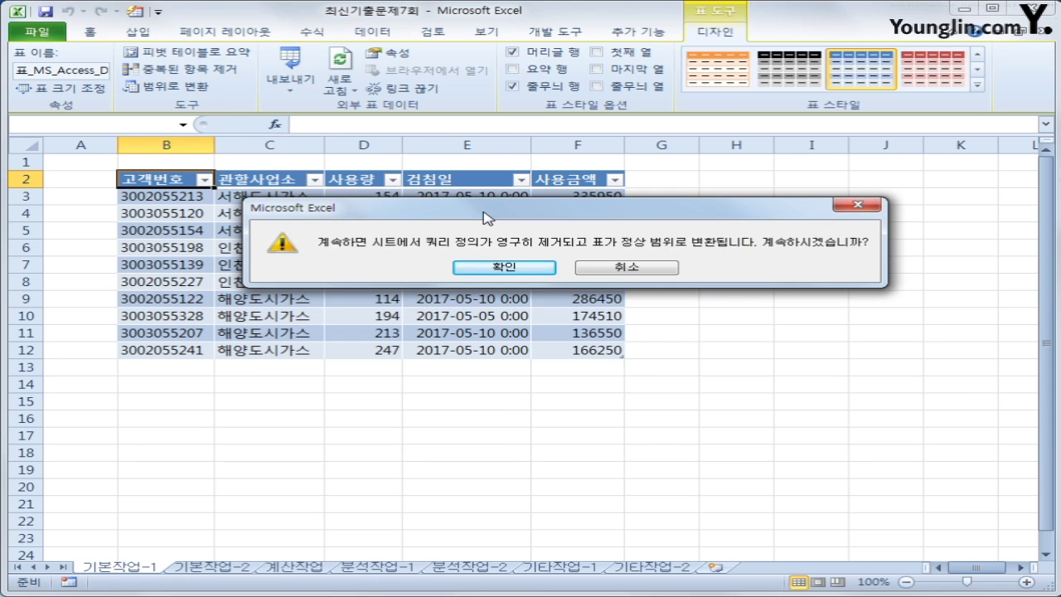
{"action": "left_click", "coordinate": [465, 270]}
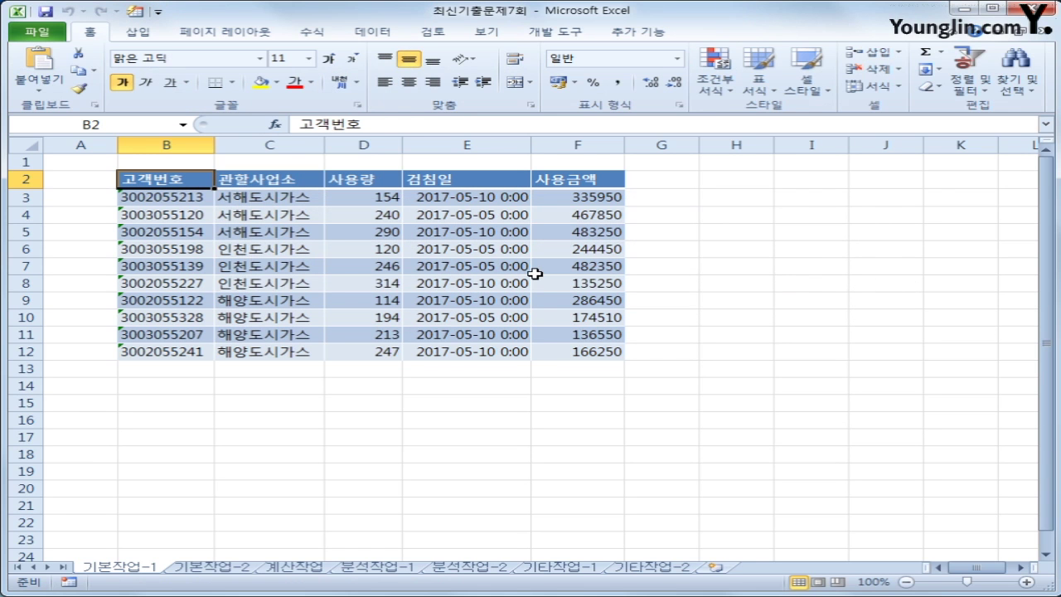
{"action": "left_click", "coordinate": [244, 569]}
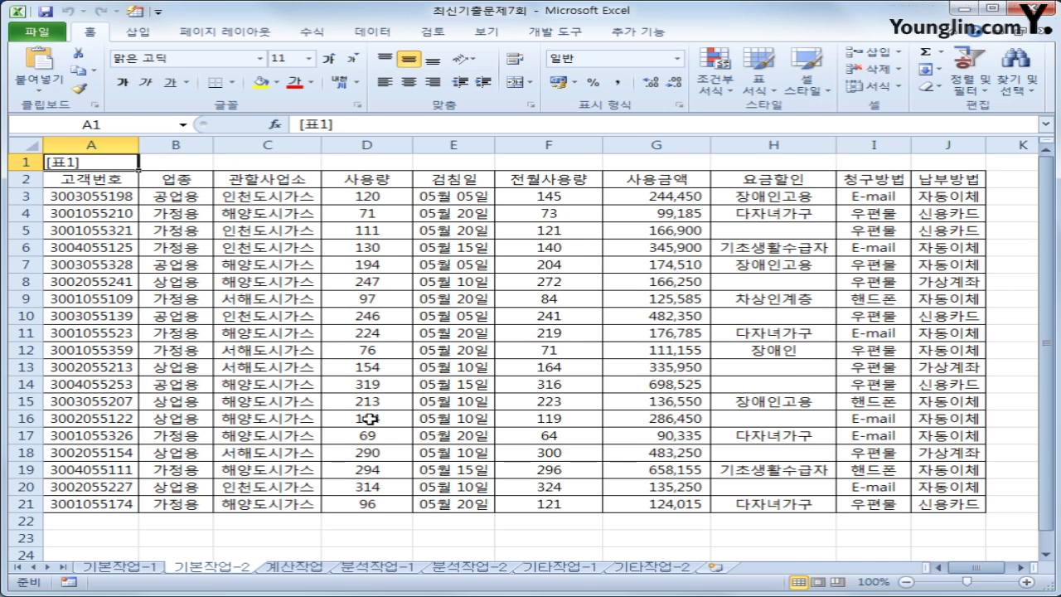
Enter the heading 조건 in A23
{"action": "scroll", "coordinate": [323, 427], "scroll_direction": "down", "scroll_amount": 2}
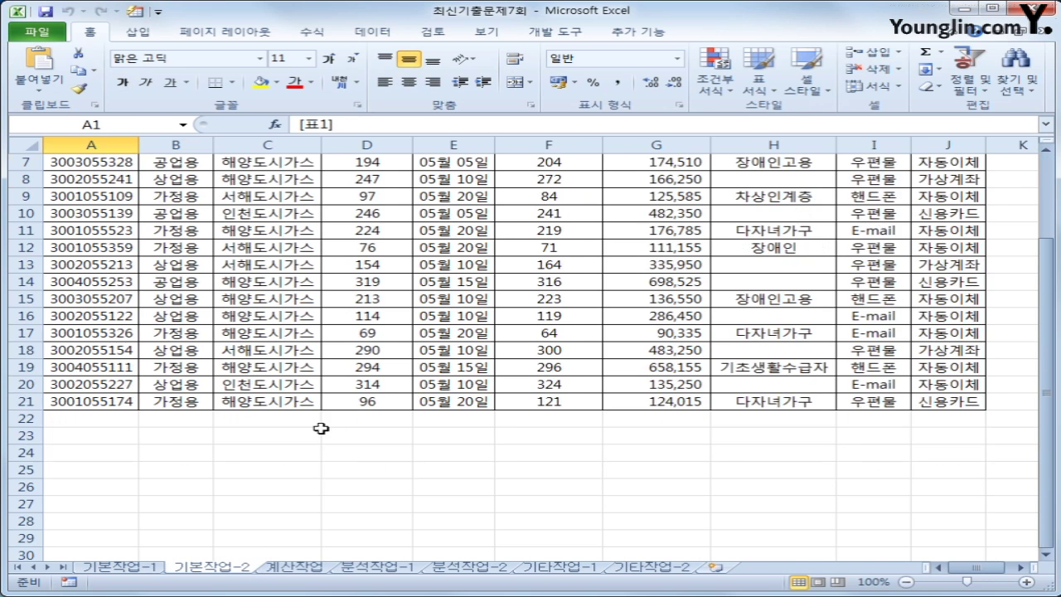
{"action": "left_click", "coordinate": [76, 436]}
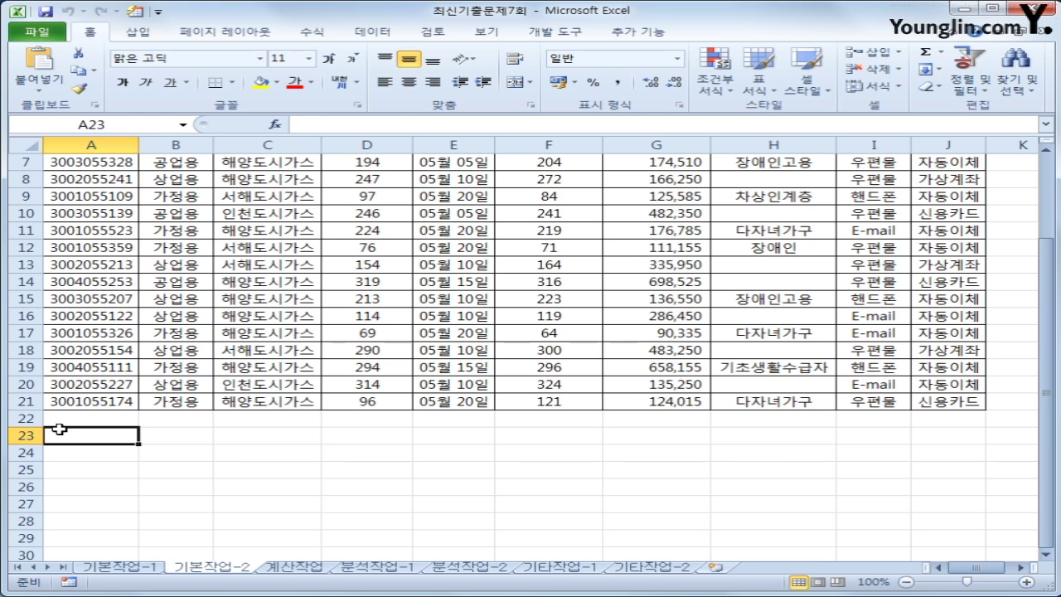
{"action": "type", "text": "조건"}
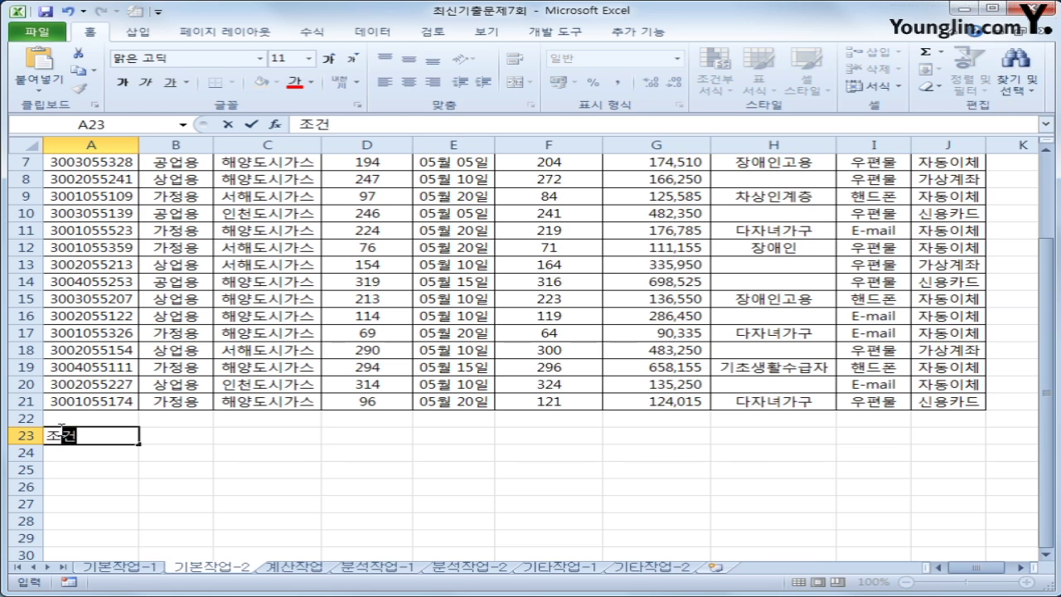
{"action": "key", "text": "Return"}
In A24 start the formula =OR(LEFT(A3,4)="3001", as the first condition
{"action": "type", "text": "="}
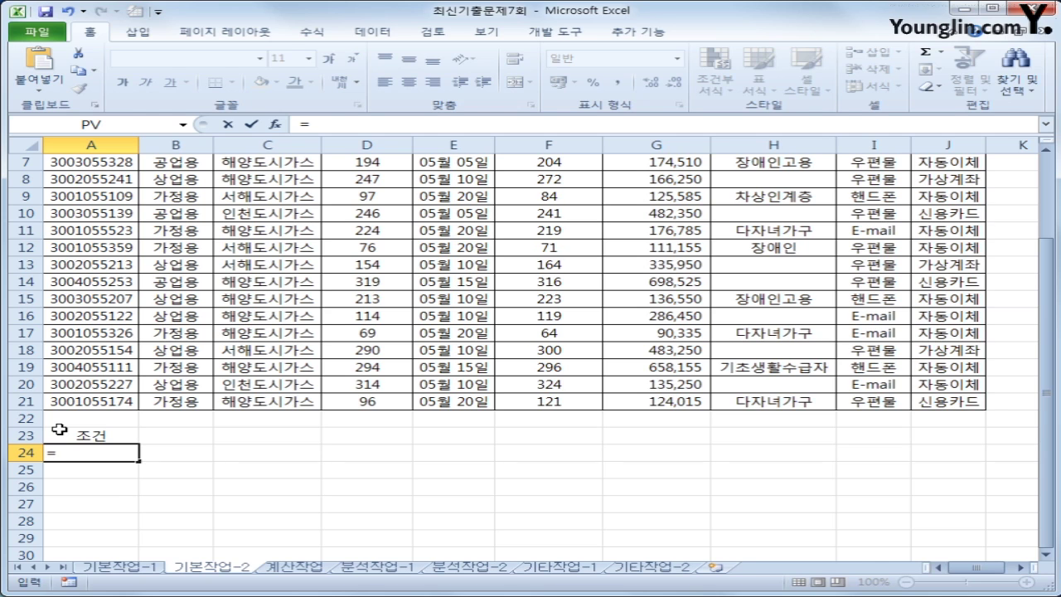
{"action": "type", "text": "or"}
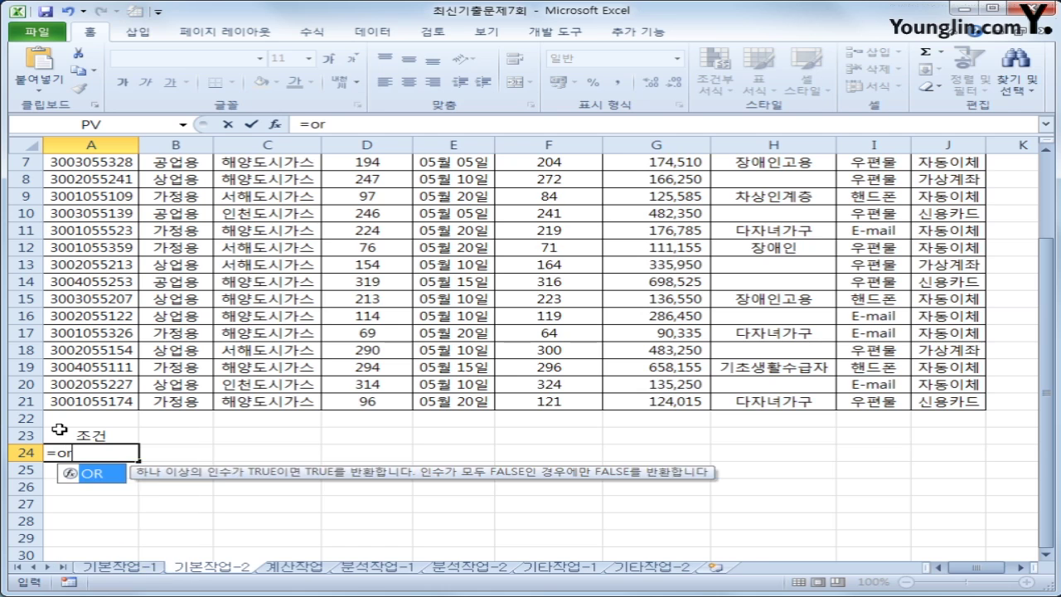
{"action": "type", "text": "("}
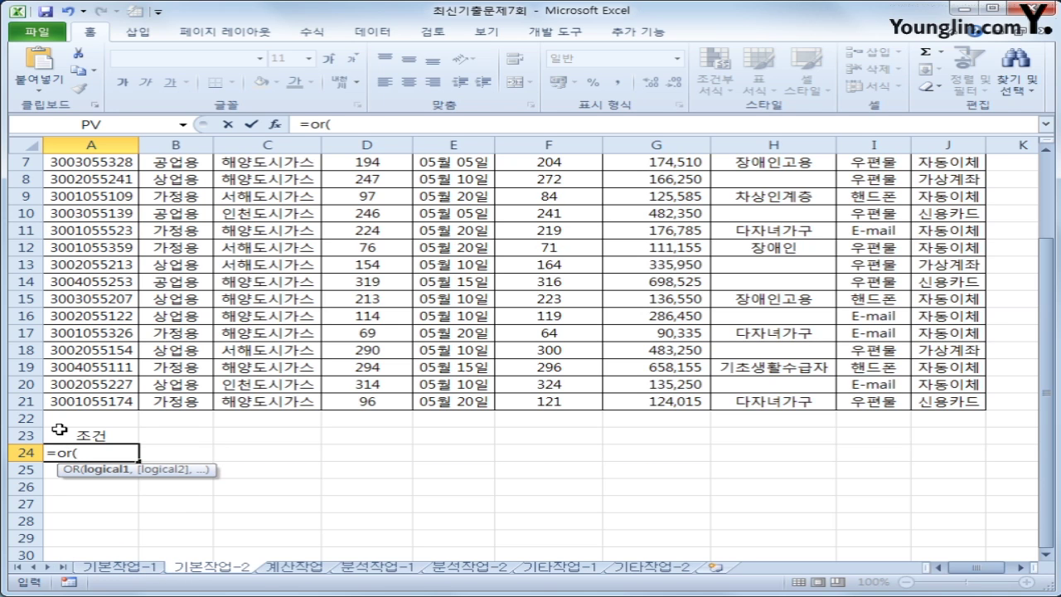
{"action": "type", "text": "le"}
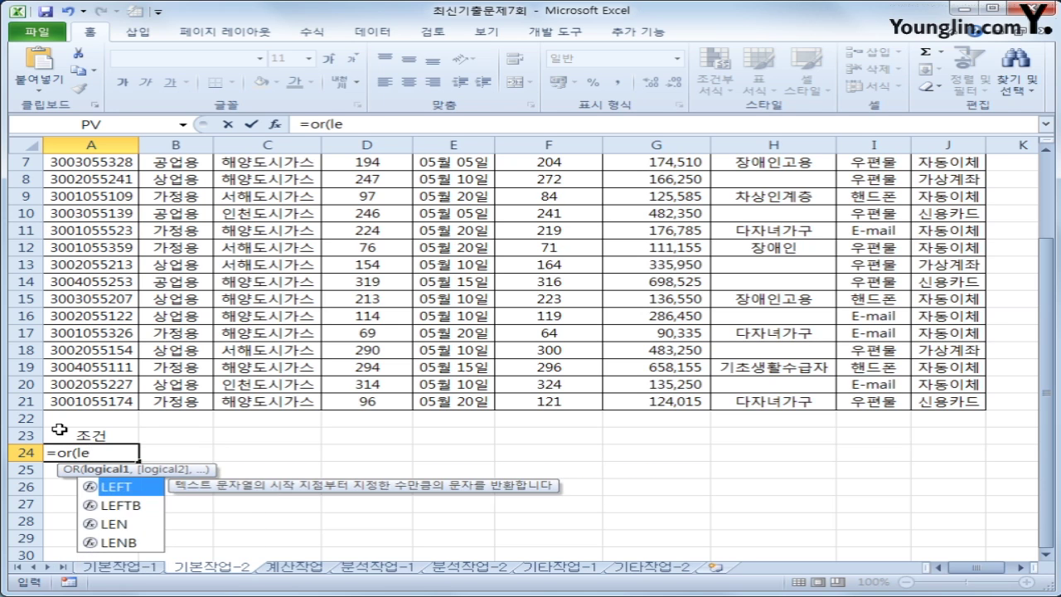
{"action": "key", "text": "Tab"}
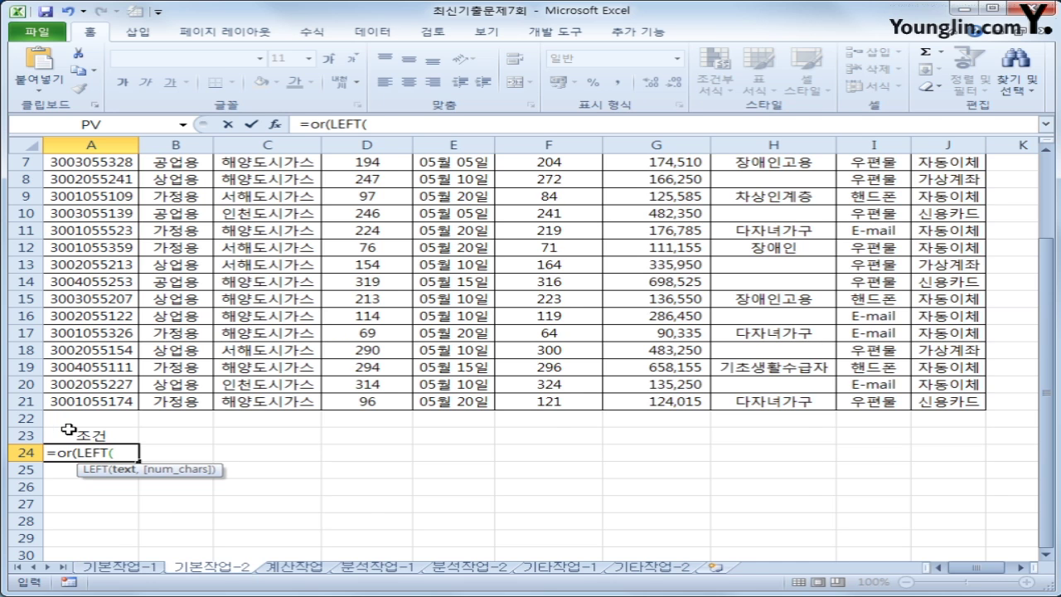
{"action": "scroll", "coordinate": [60, 429], "scroll_direction": "up", "scroll_amount": 2}
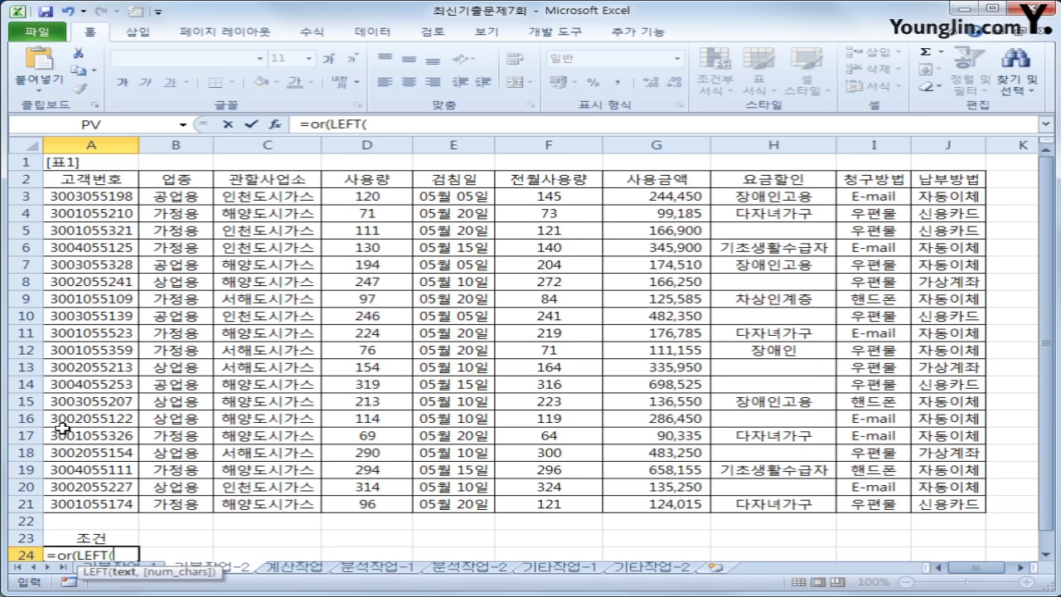
{"action": "left_click", "coordinate": [97, 192]}
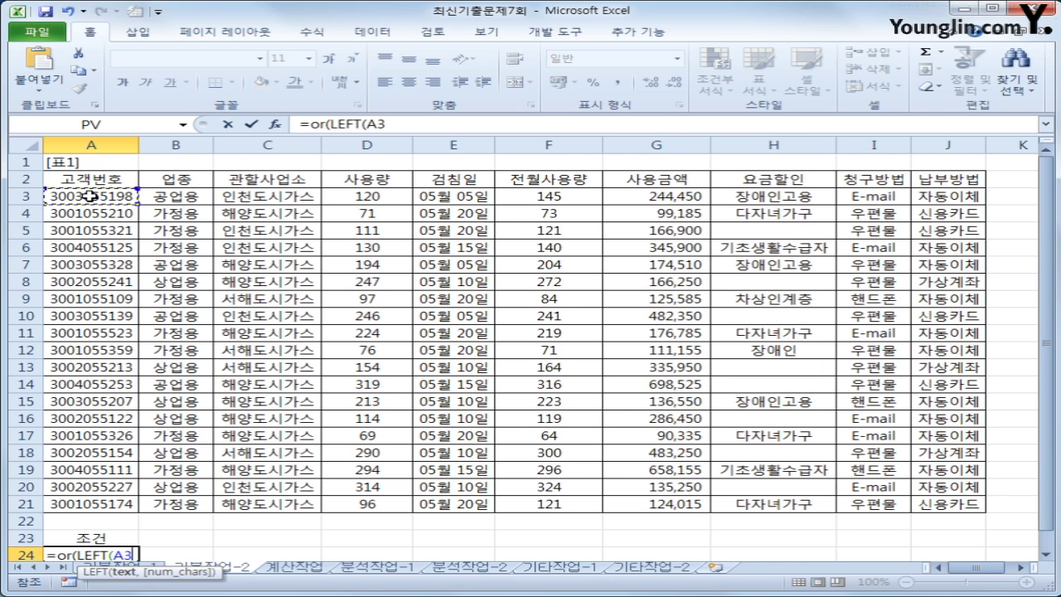
{"action": "type", "text": ","}
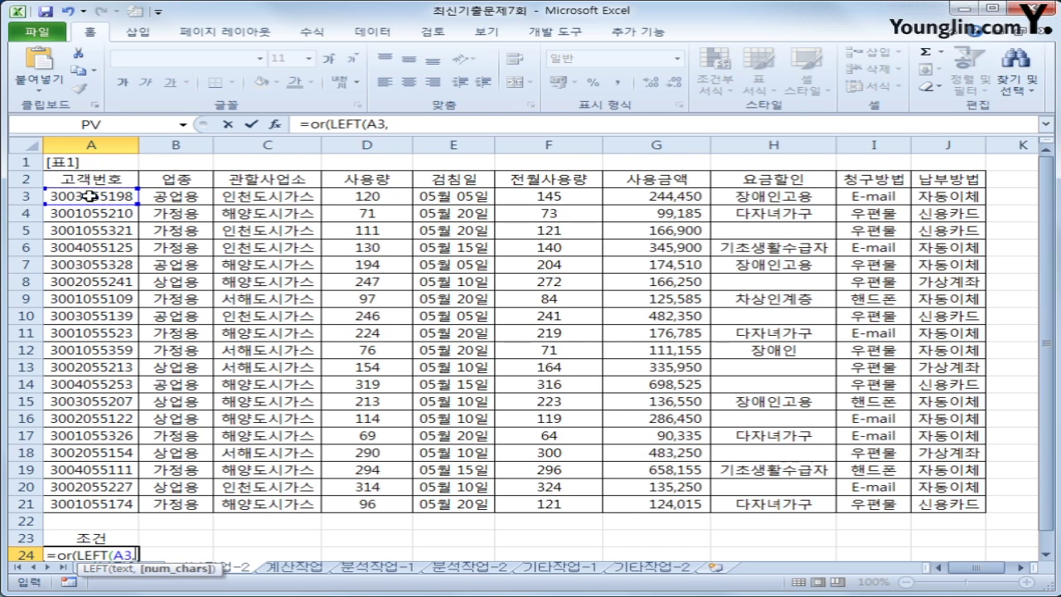
{"action": "type", "text": "4)=\"30"}
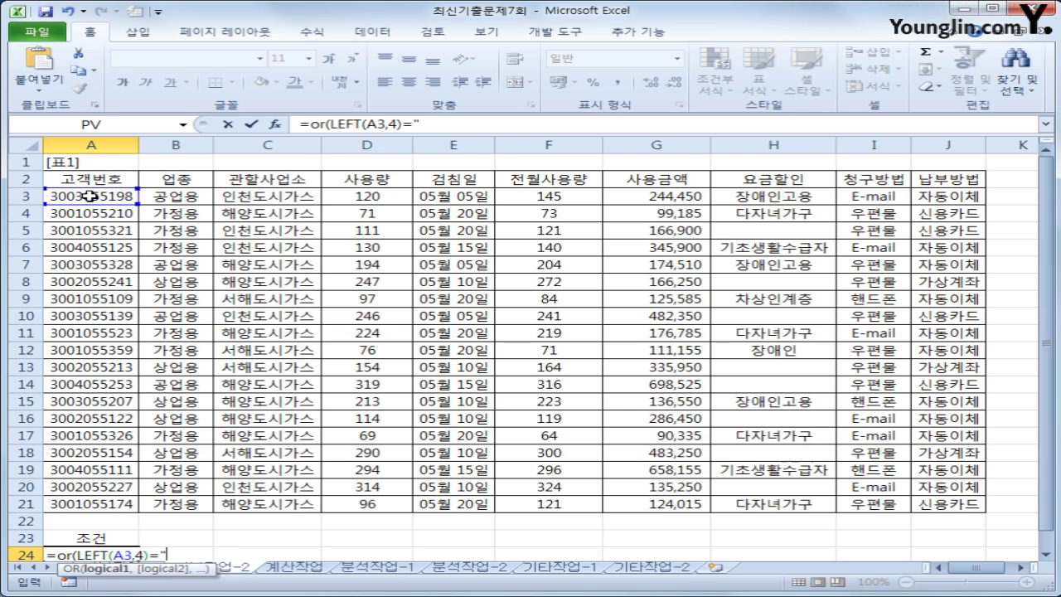
{"action": "type", "text": "01\""}
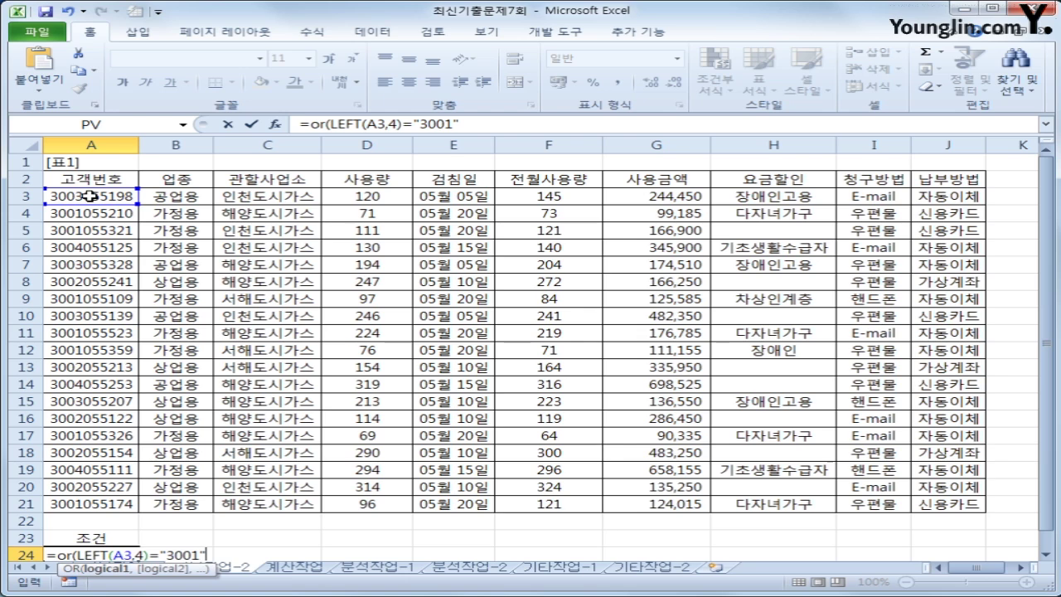
{"action": "type", "text": ","}
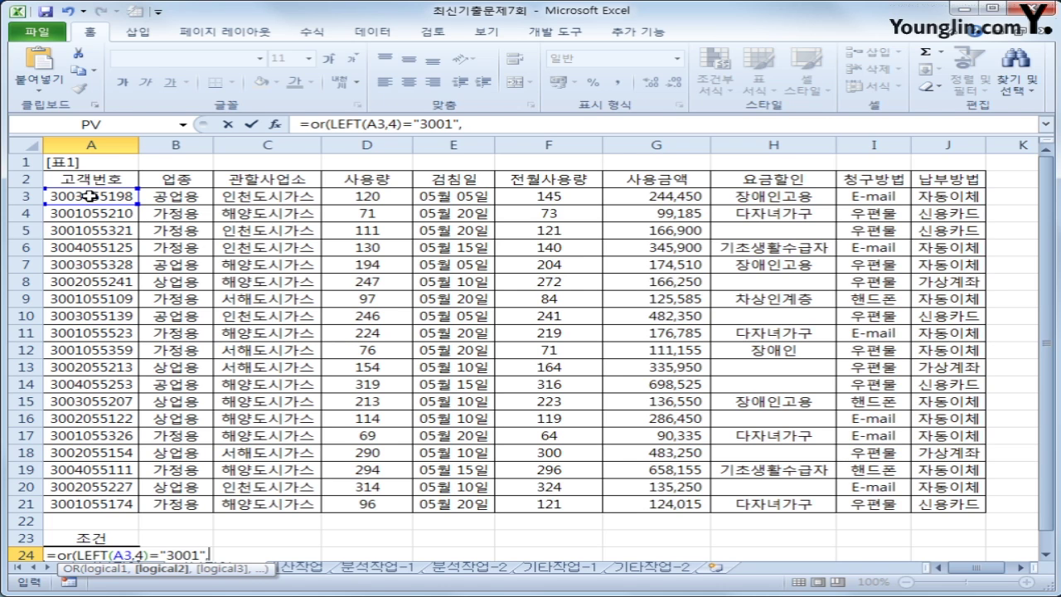
Add an AND condition requiring AVERAGE(D3,F3)>=150
{"action": "type", "text": "an"}
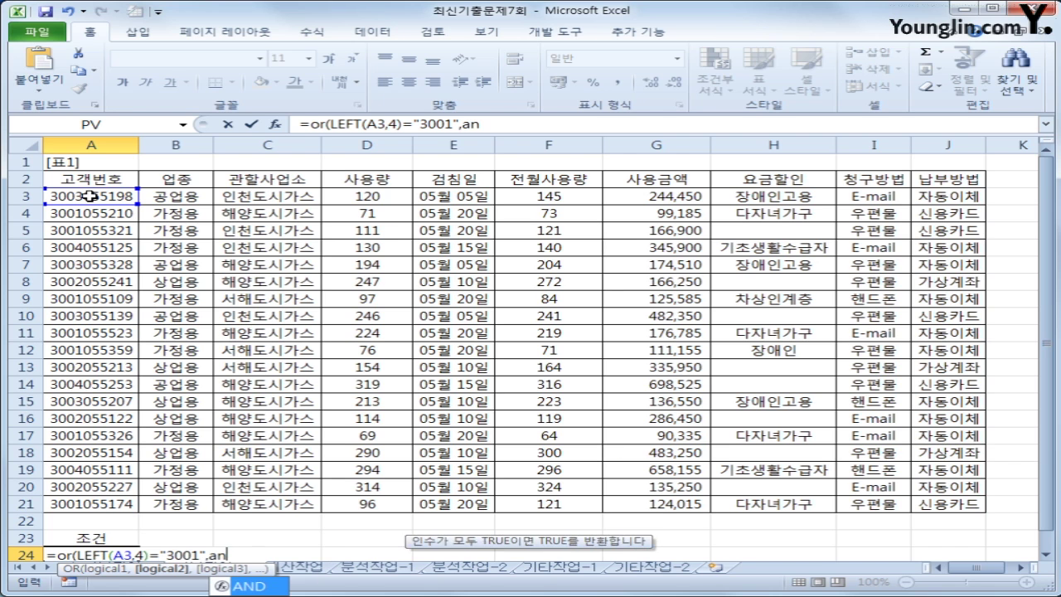
{"action": "type", "text": "d("}
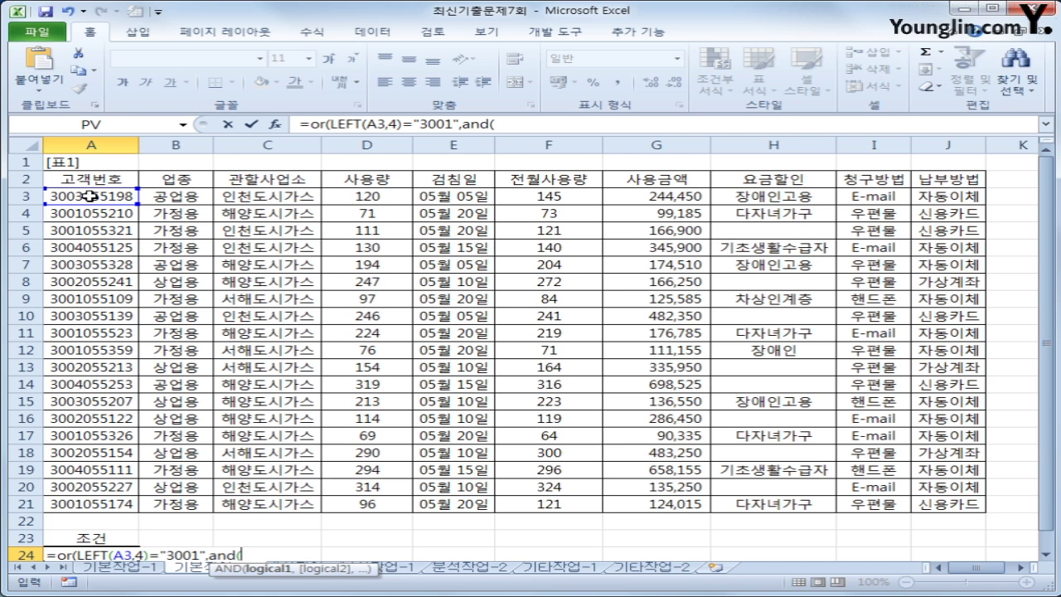
{"action": "scroll", "coordinate": [336, 262], "scroll_direction": "down", "scroll_amount": 3}
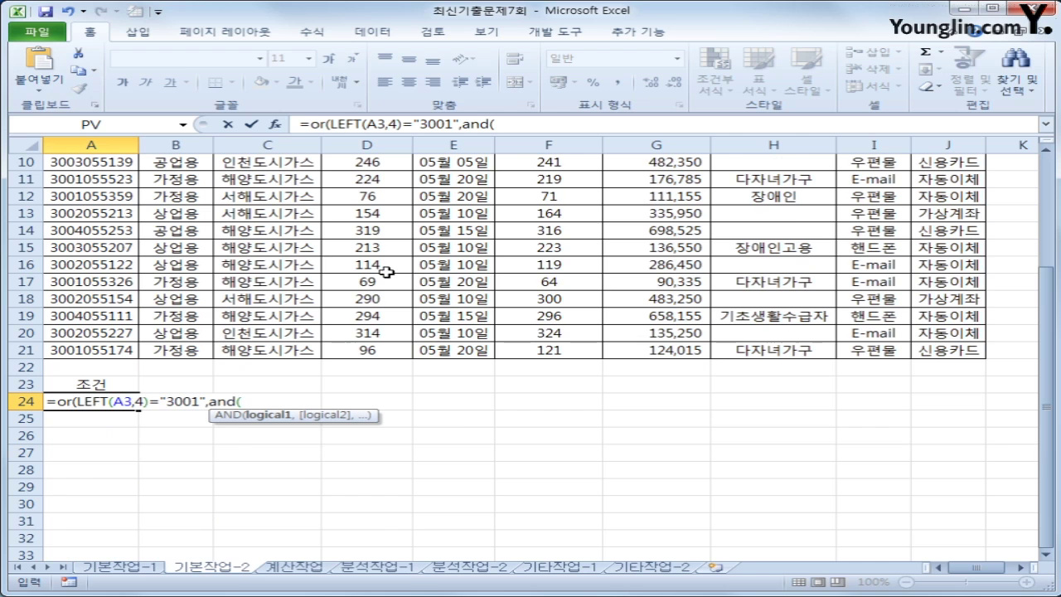
{"action": "type", "text": "ave"}
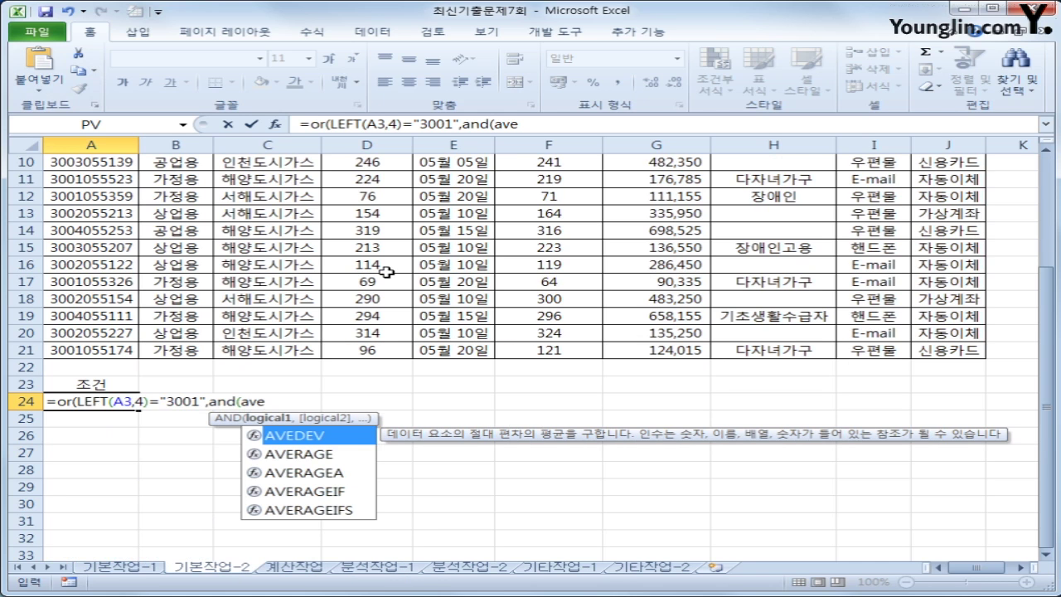
{"action": "key", "text": "Down"}
{"action": "key", "text": "Tab"}
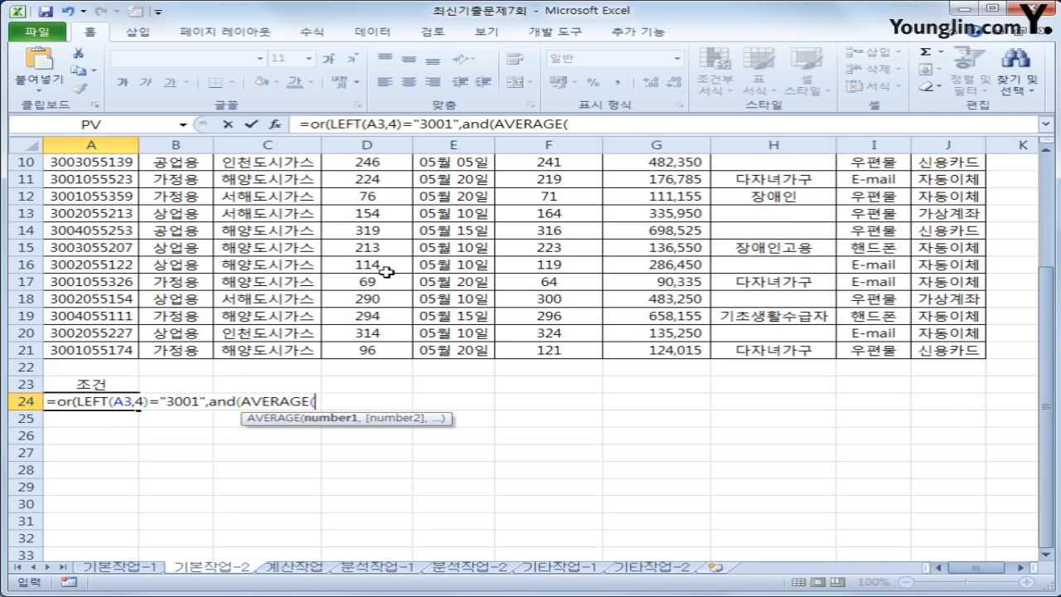
{"action": "scroll", "coordinate": [482, 282], "scroll_direction": "up", "scroll_amount": 3}
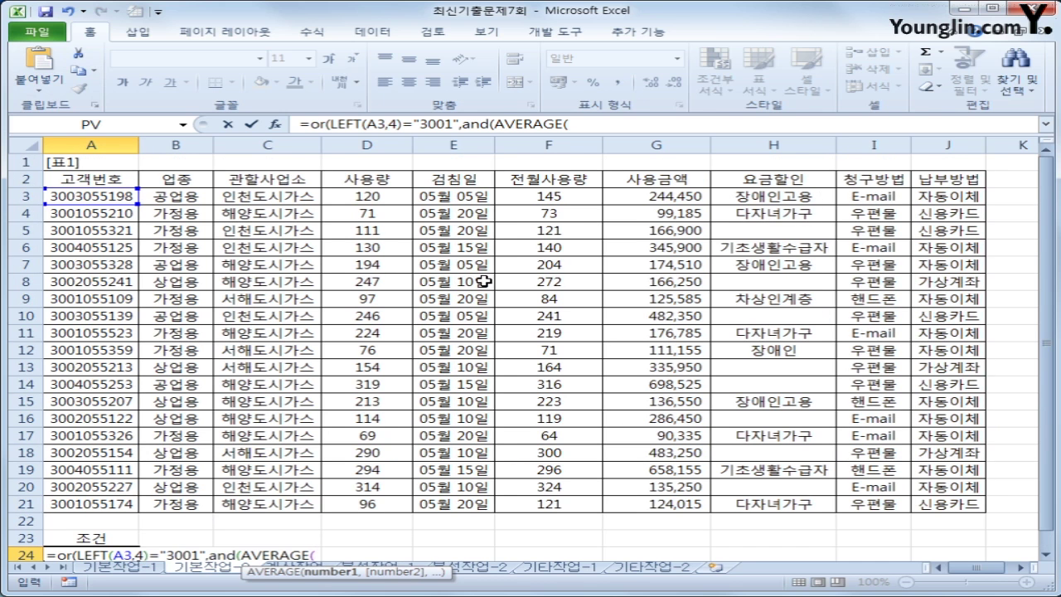
{"action": "left_click", "coordinate": [377, 196]}
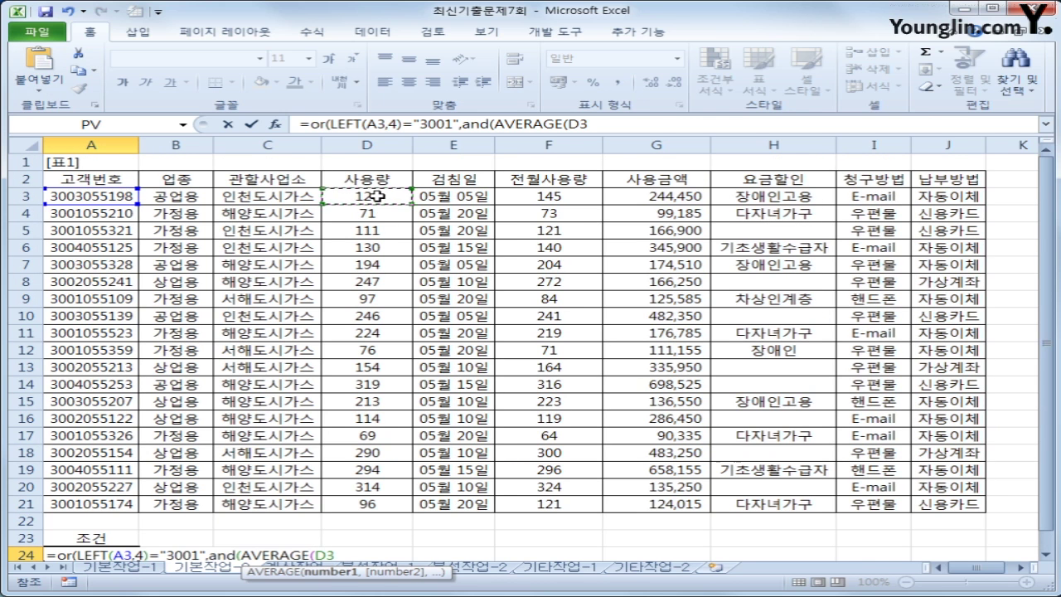
{"action": "type", "text": ","}
{"action": "left_click", "coordinate": [574, 196]}
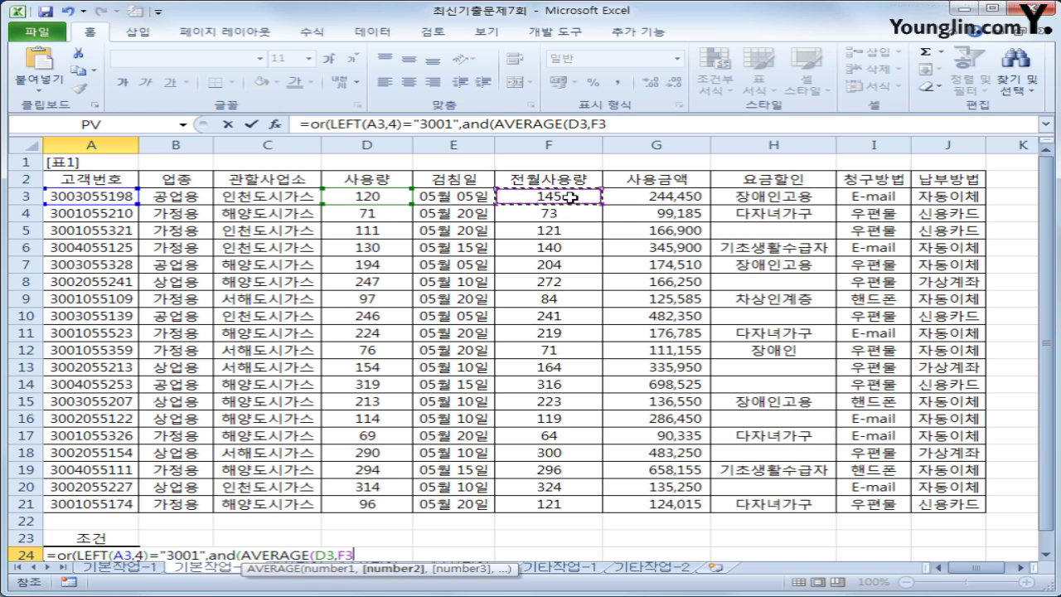
{"action": "type", "text": ")"}
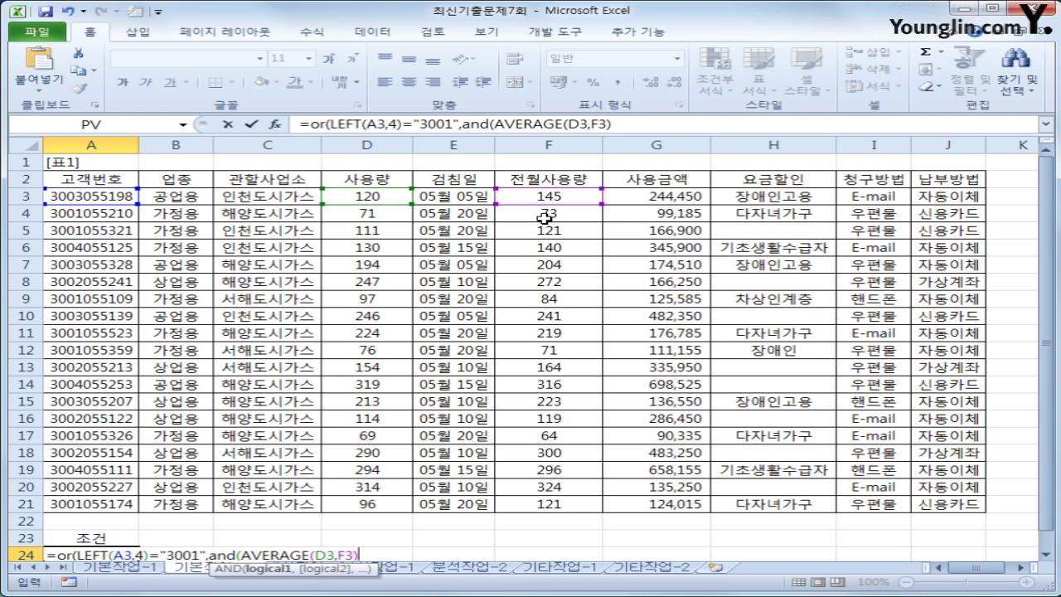
{"action": "type", "text": ">=150,"}
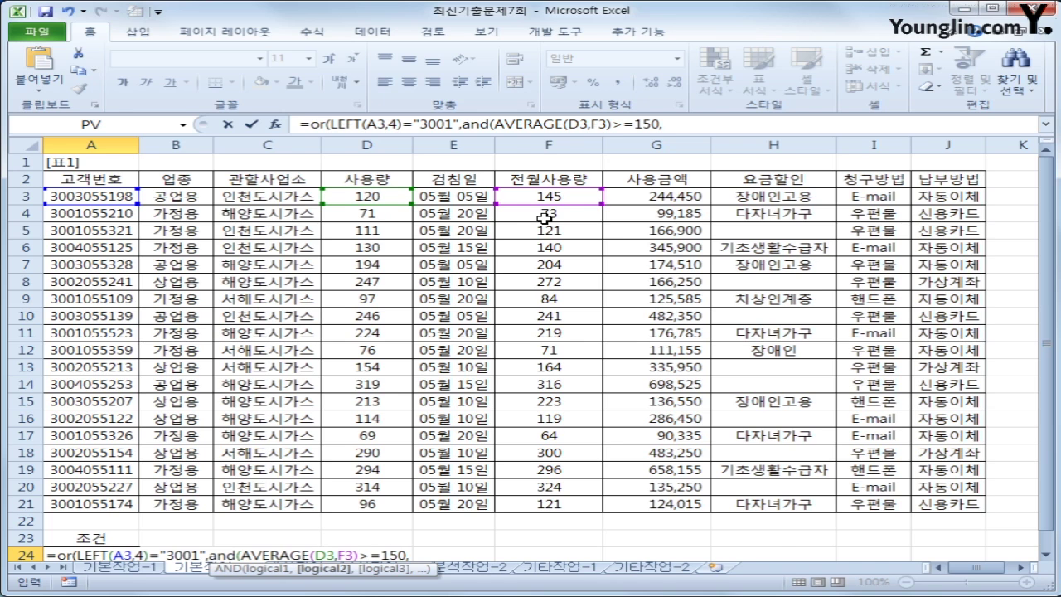
{"action": "type", "text": "ave"}
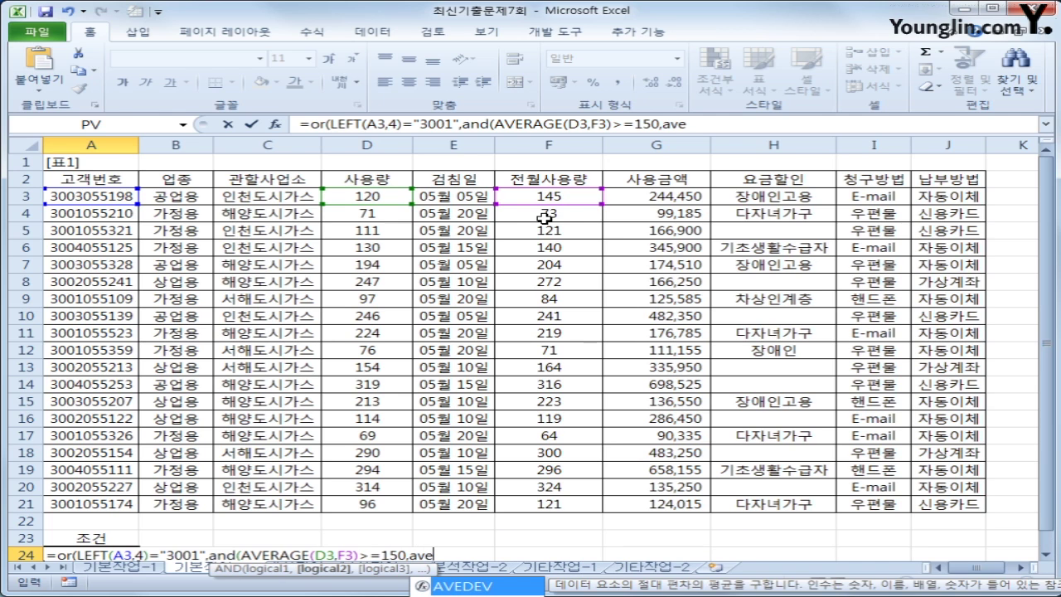
Finish with AVERAGE(D3,F3)<250, close the parentheses and commit the A24 formula
{"action": "key", "text": "Down"}
{"action": "key", "text": "Tab"}
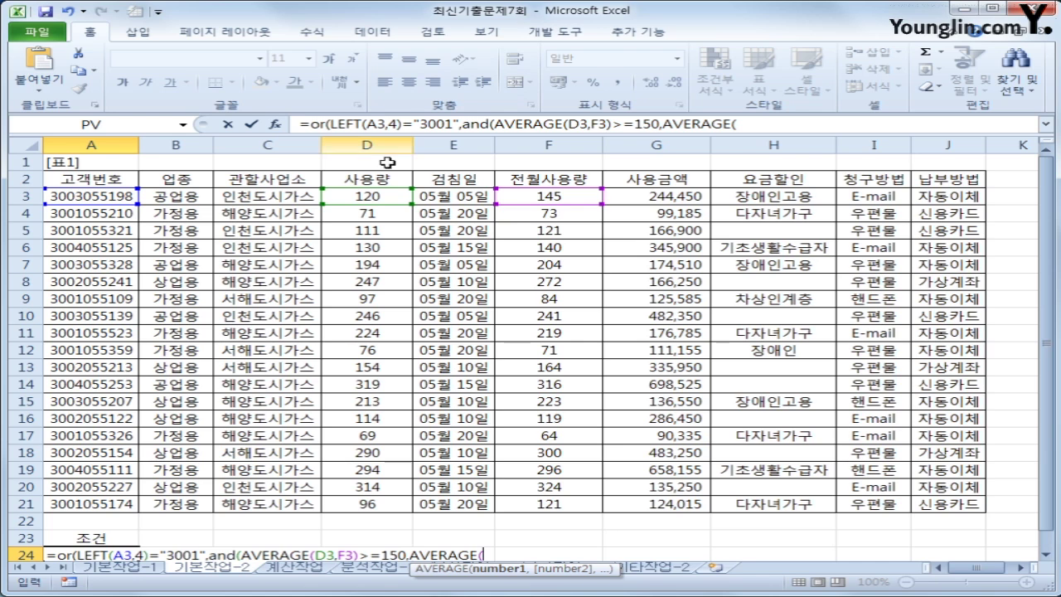
{"action": "left_click", "coordinate": [355, 197]}
{"action": "type", "text": ","}
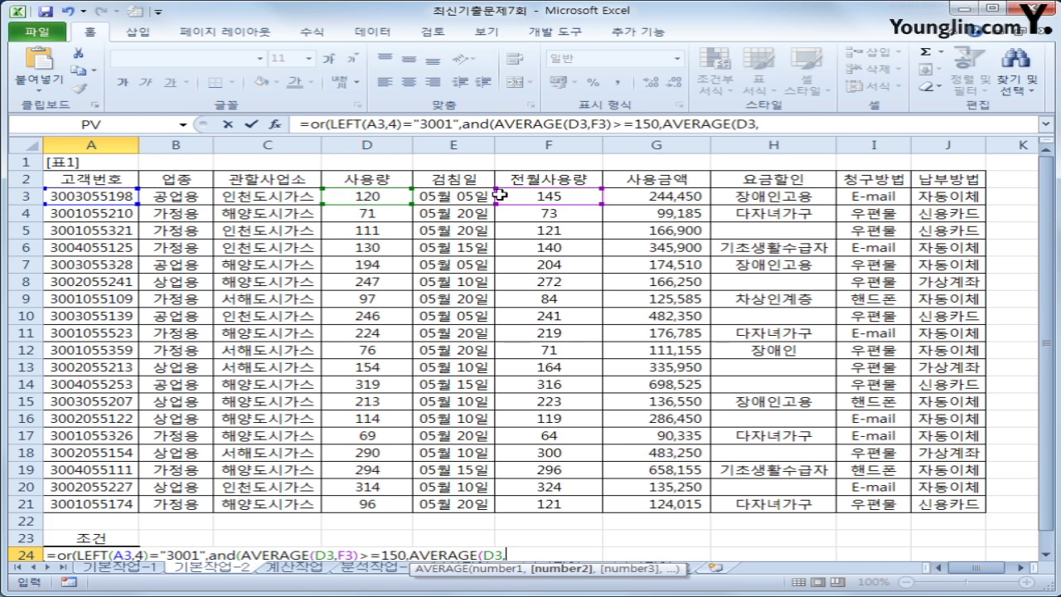
{"action": "left_click", "coordinate": [582, 198]}
{"action": "type", "text": ")"}
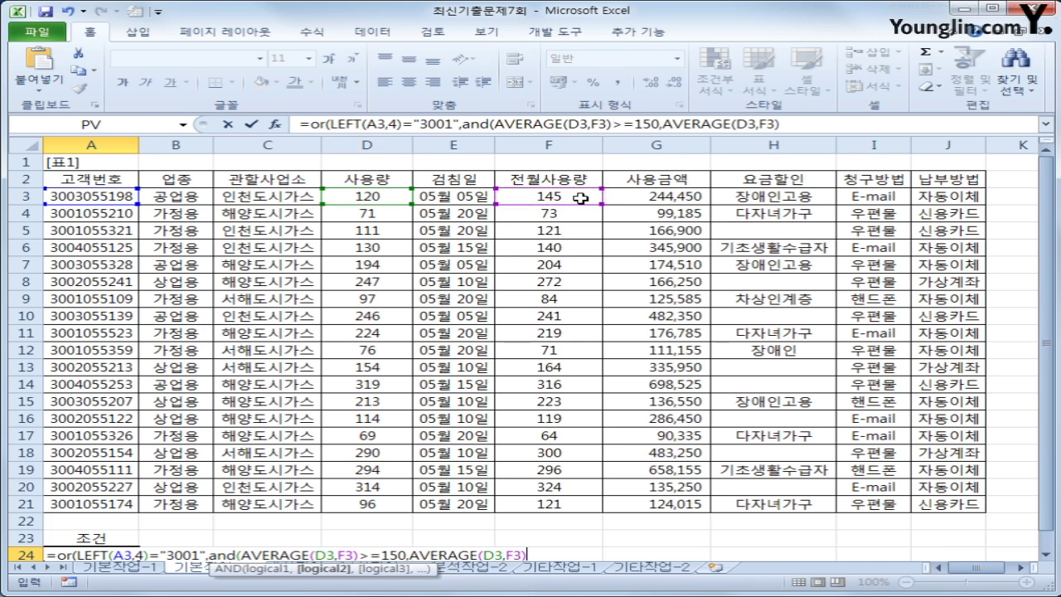
{"action": "type", "text": "<250)"}
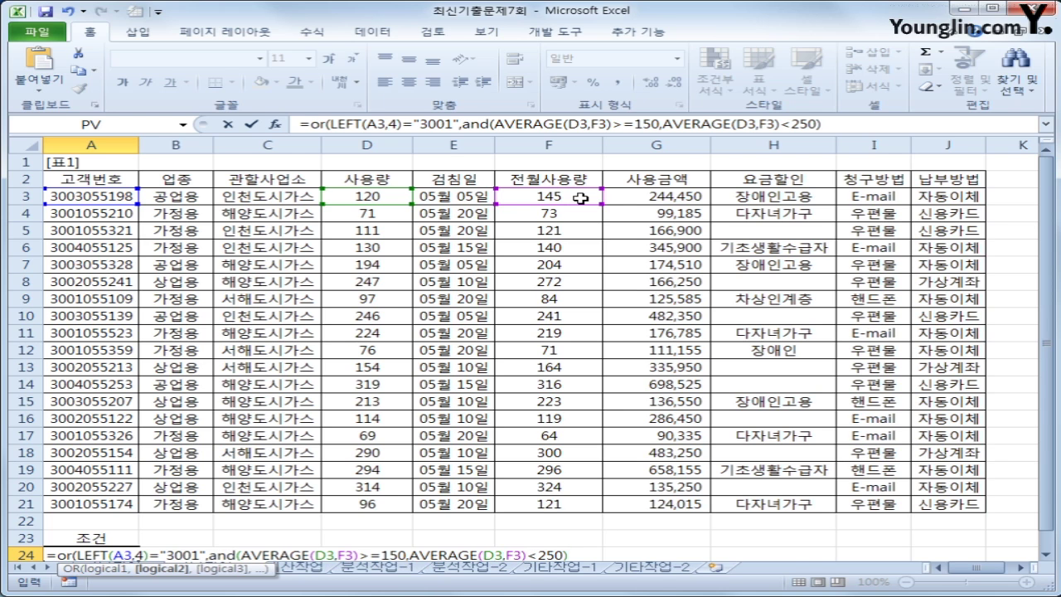
{"action": "type", "text": ")"}
{"action": "key", "text": "Return"}
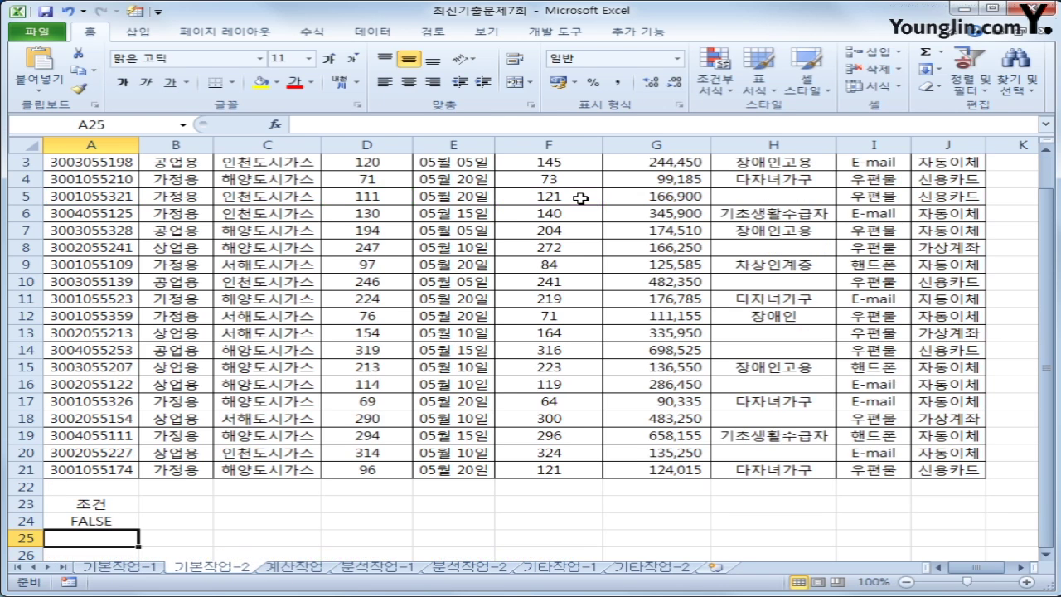
{"action": "left_click", "coordinate": [120, 520]}
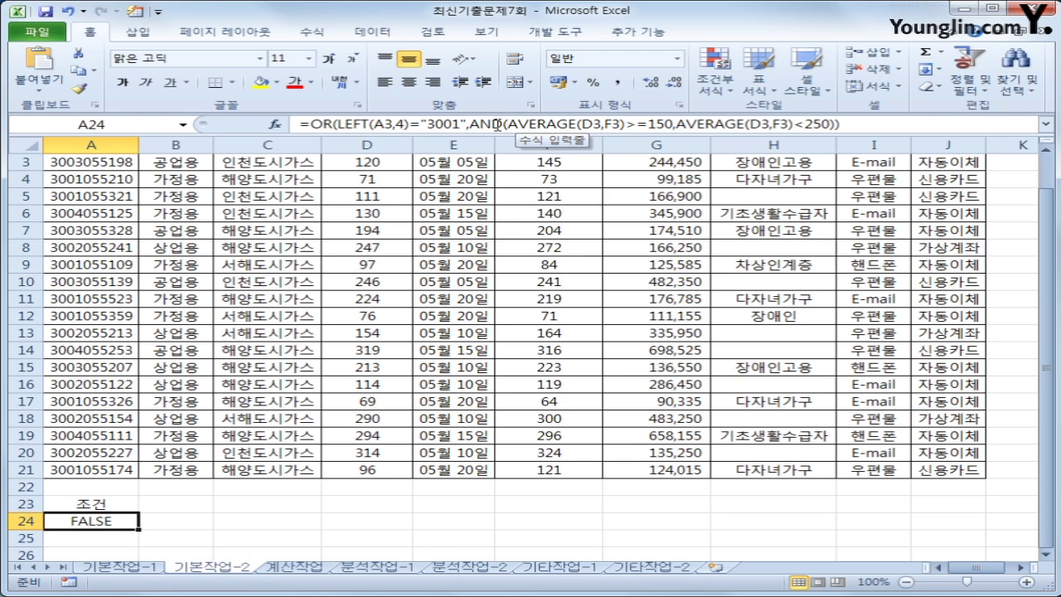
{"action": "left_click_drag", "start_coordinate": [507, 123], "coordinate": [830, 123]}
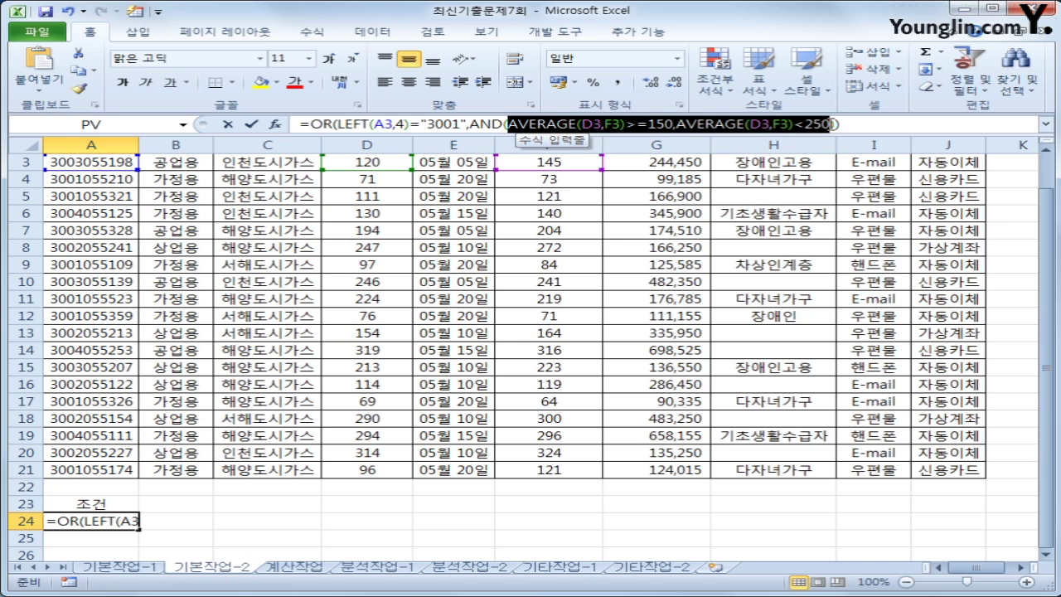
{"action": "left_click_drag", "start_coordinate": [469, 124], "coordinate": [837, 123]}
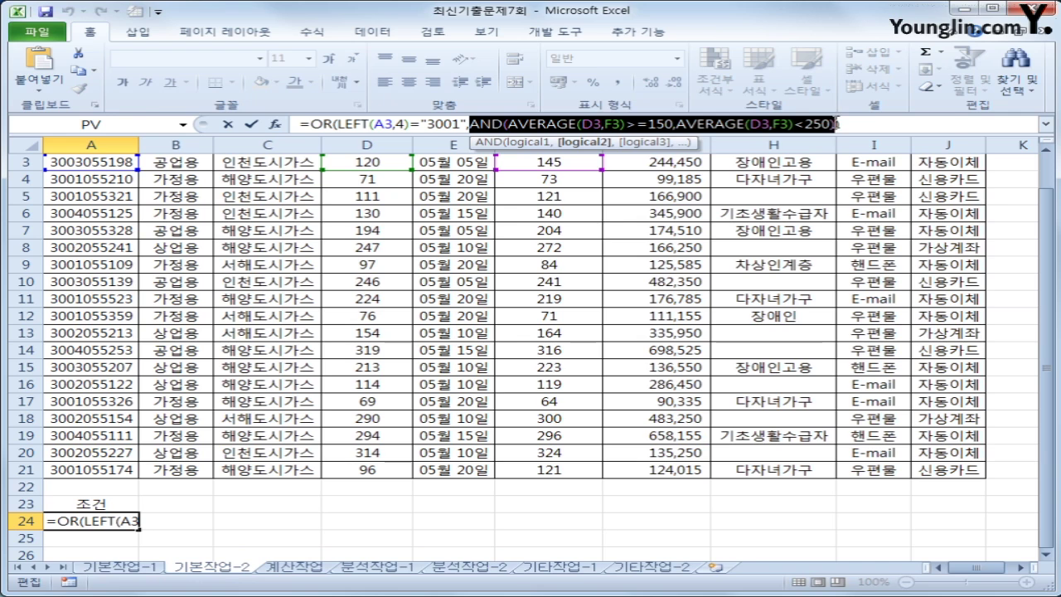
{"action": "left_click_drag", "start_coordinate": [336, 124], "coordinate": [466, 124]}
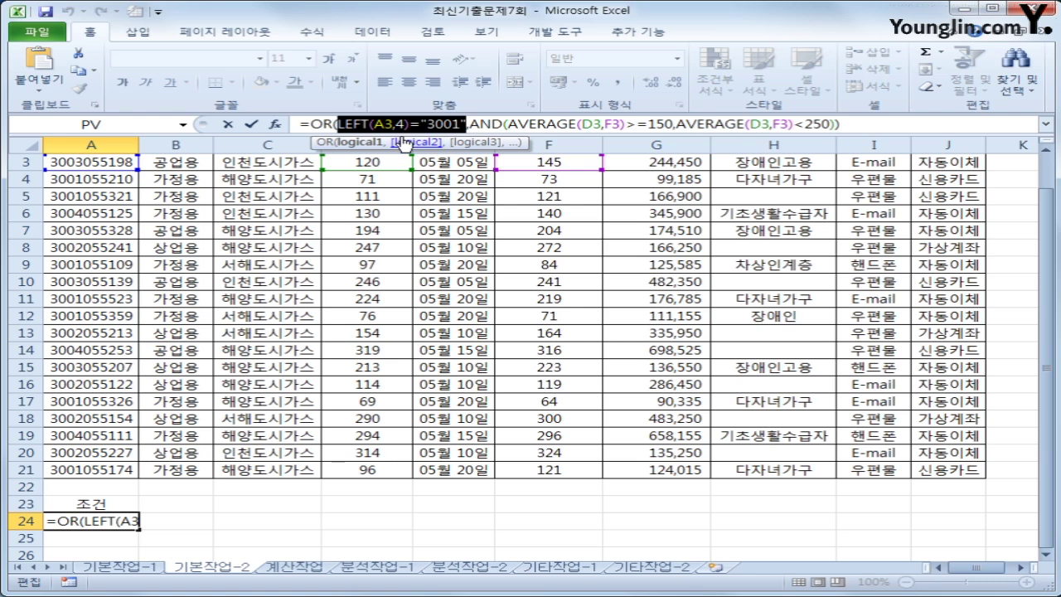
{"action": "key", "text": "Return"}
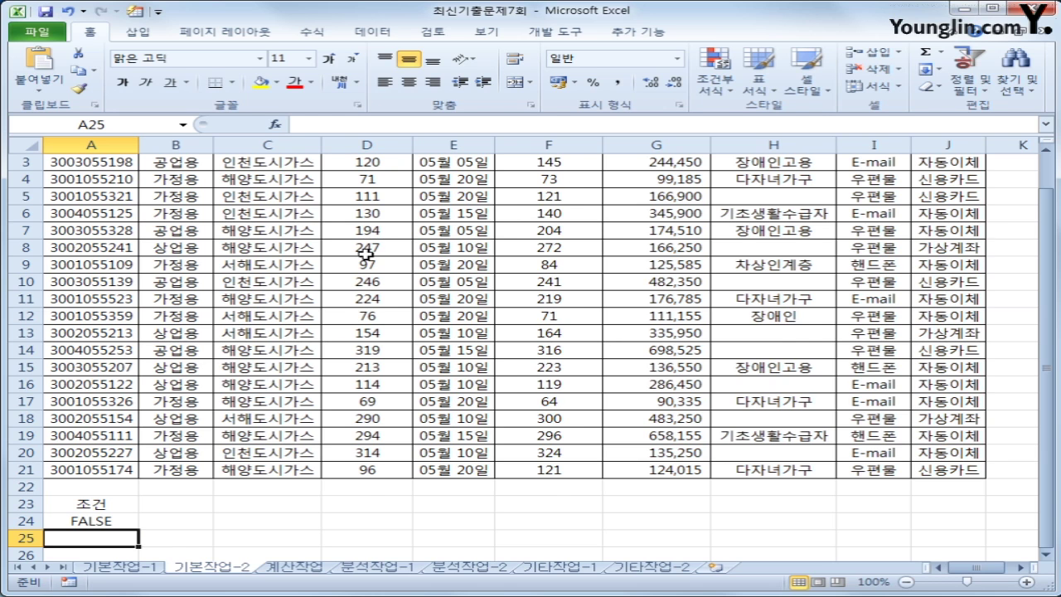
{"action": "scroll", "coordinate": [366, 252], "scroll_direction": "up", "scroll_amount": 1}
{"action": "left_click", "coordinate": [309, 281]}
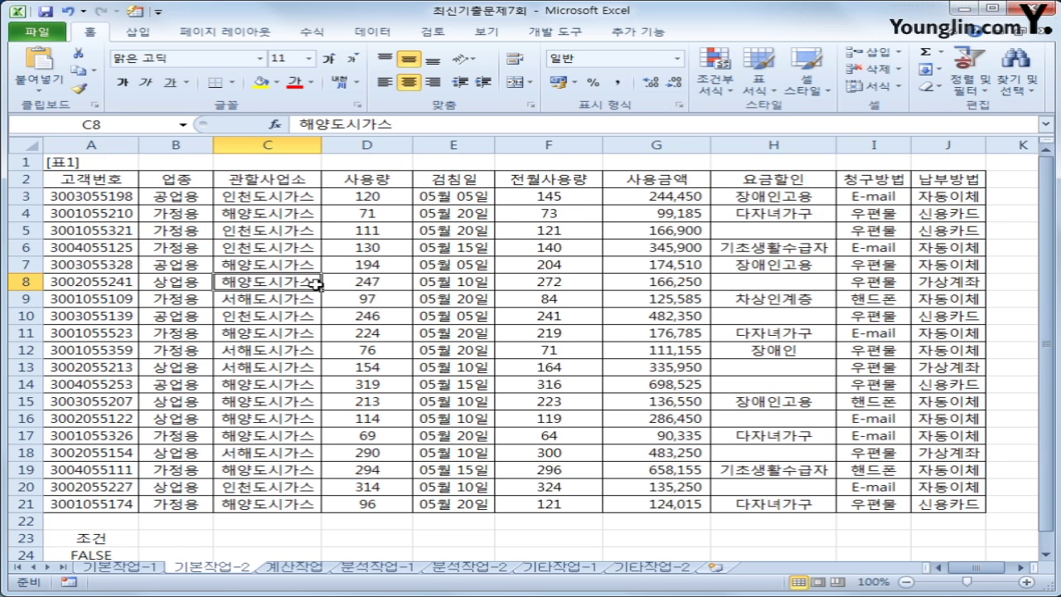
Run an Advanced Filter with criteria A23:A24, copying the matching rows to A27
{"action": "left_click", "coordinate": [372, 31]}
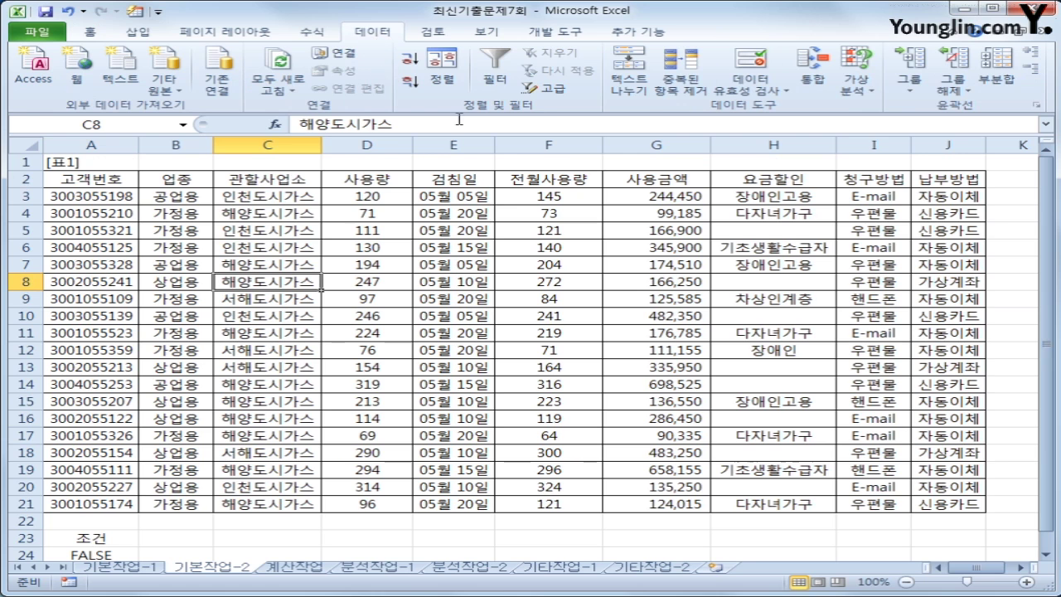
{"action": "left_click", "coordinate": [549, 91]}
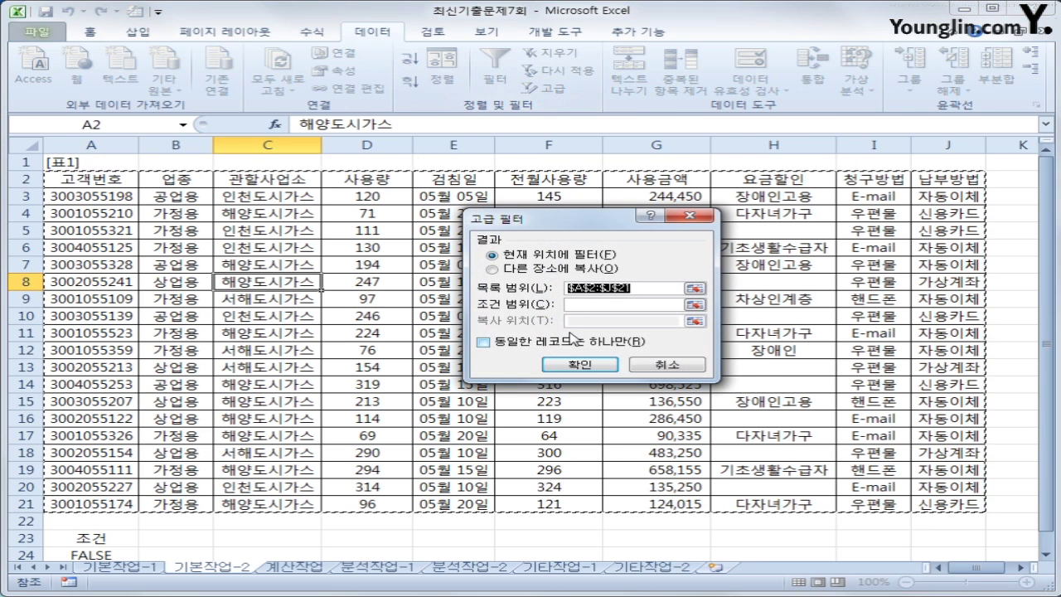
{"action": "left_click", "coordinate": [582, 306]}
{"action": "left_click", "coordinate": [581, 304]}
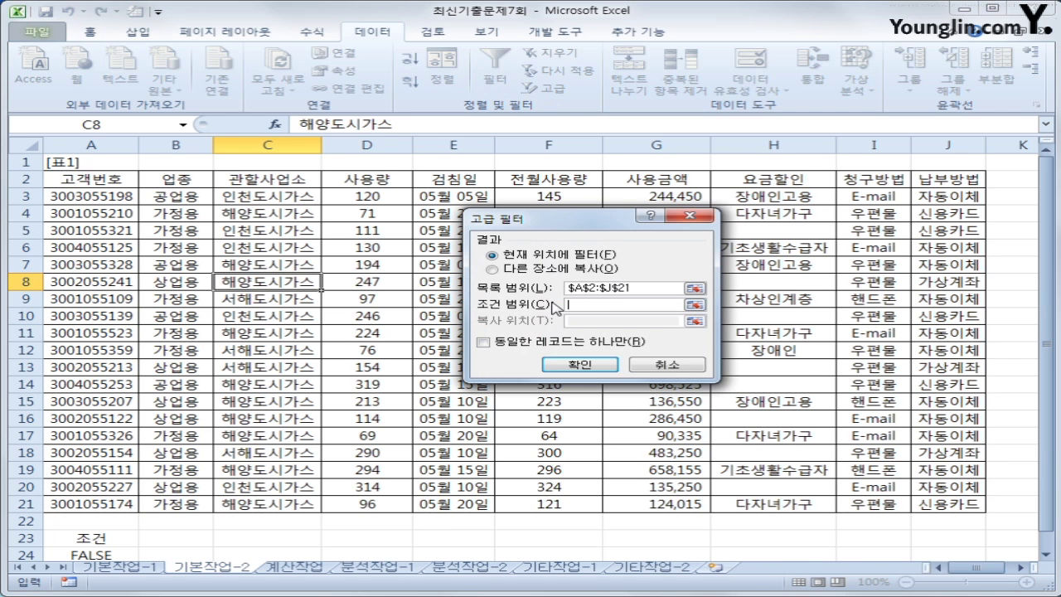
{"action": "scroll", "coordinate": [555, 307], "scroll_direction": "down", "scroll_amount": 2}
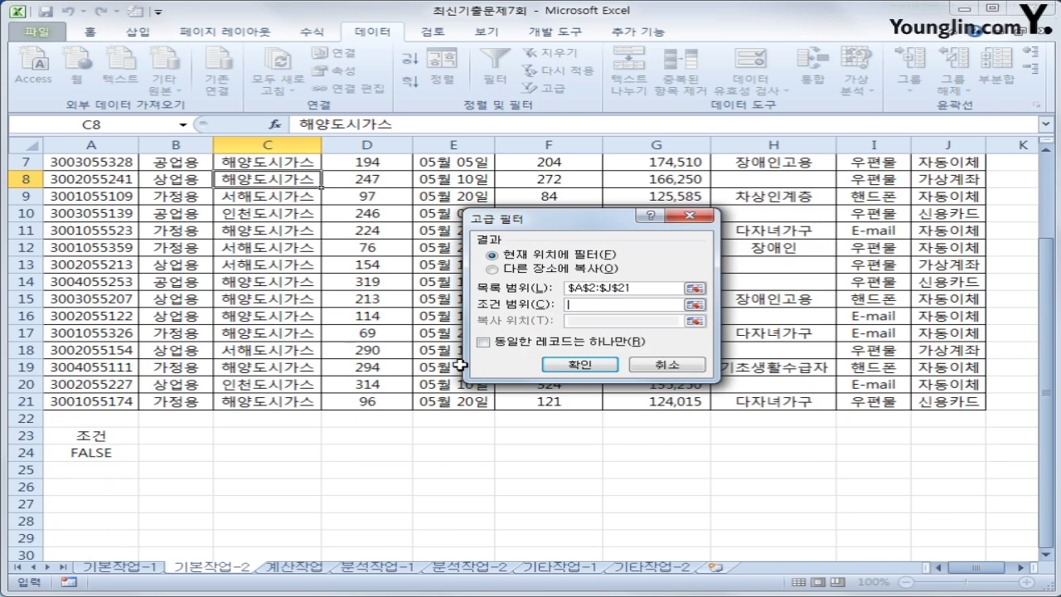
{"action": "left_click", "coordinate": [118, 435]}
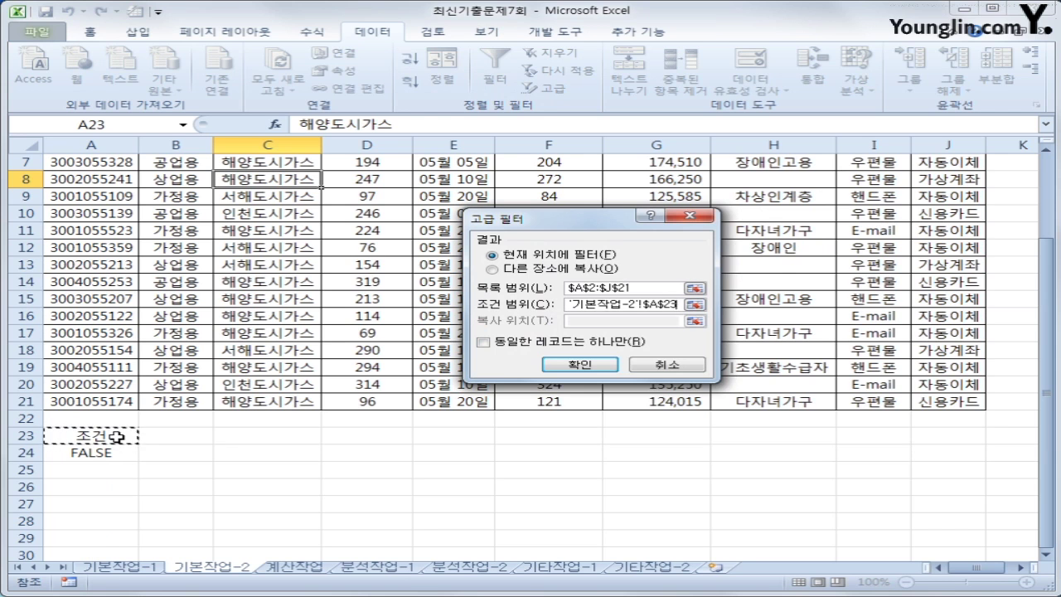
{"action": "left_click_drag", "start_coordinate": [119, 435], "coordinate": [117, 449]}
{"action": "left_click", "coordinate": [492, 268]}
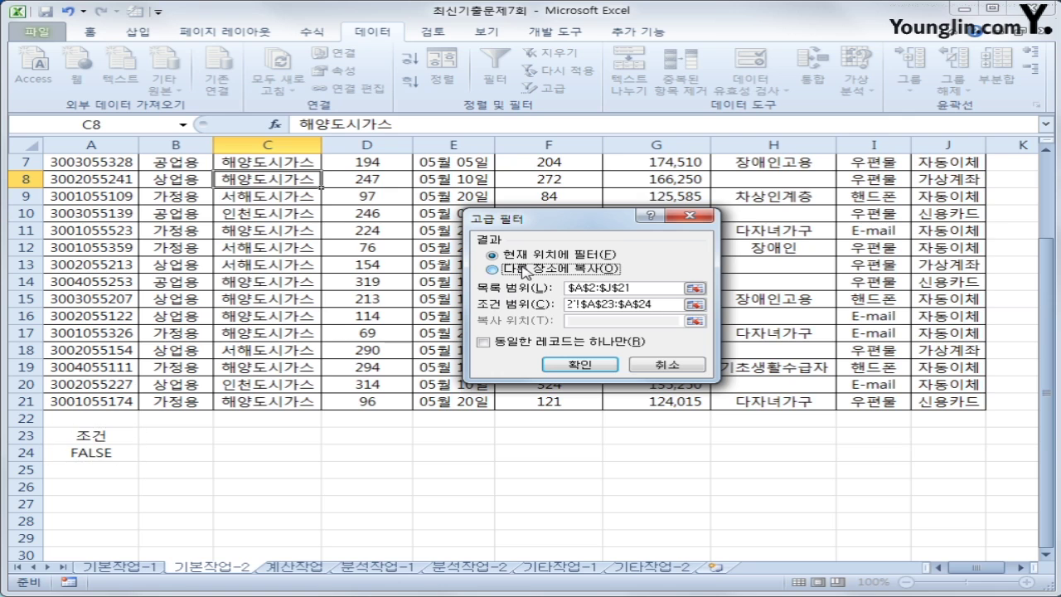
{"action": "left_click", "coordinate": [584, 321]}
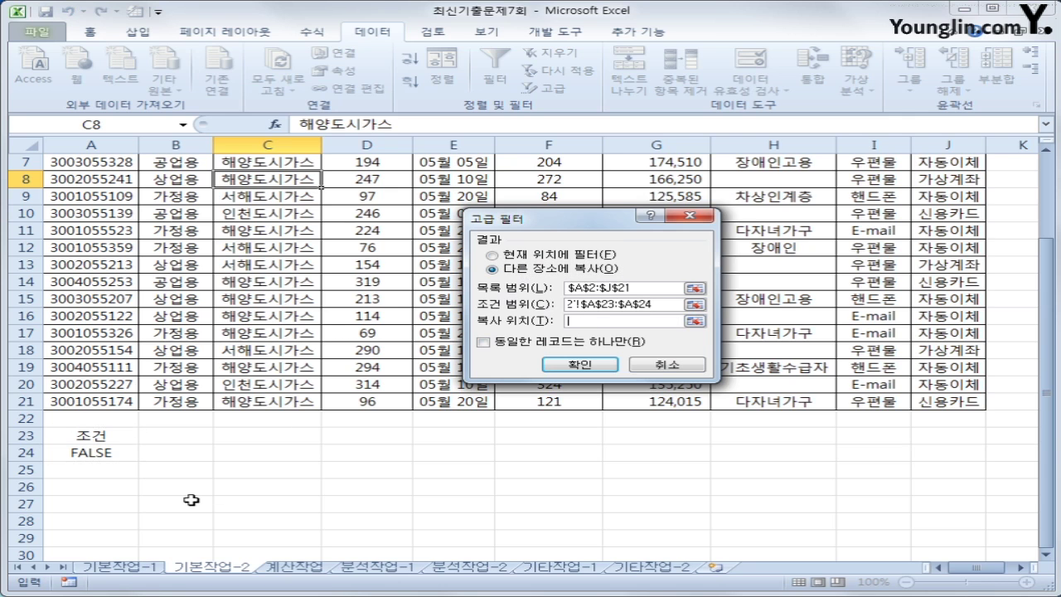
{"action": "left_click", "coordinate": [89, 507]}
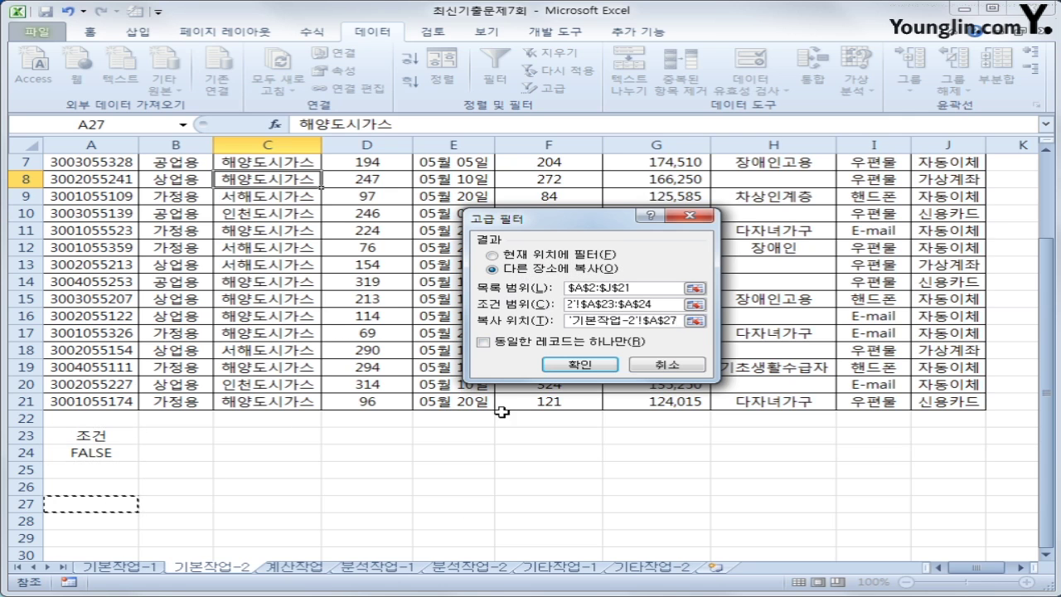
{"action": "left_click", "coordinate": [571, 365]}
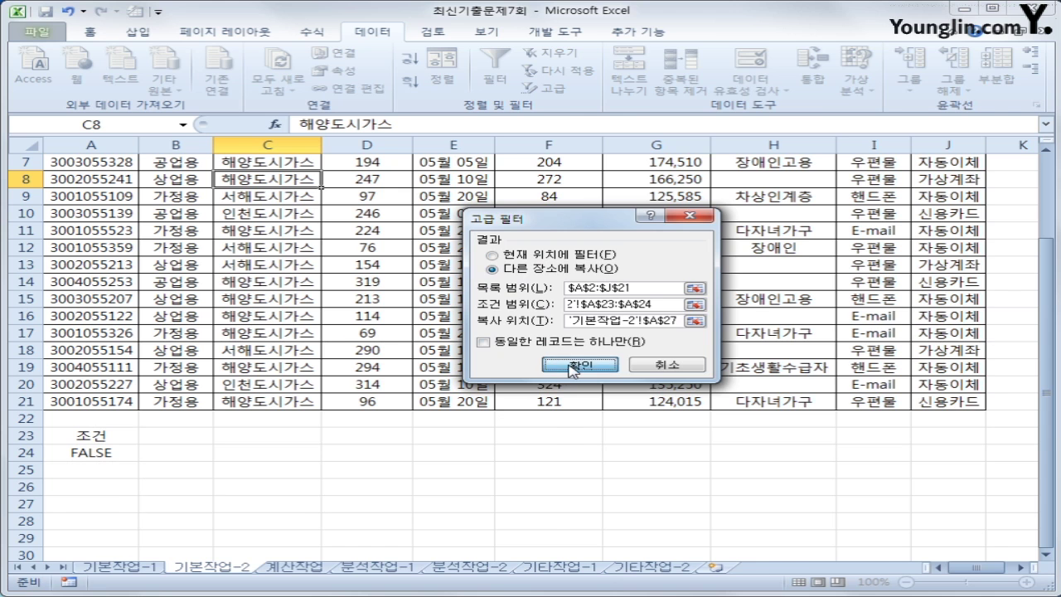
{"action": "scroll", "coordinate": [526, 373], "scroll_direction": "down", "scroll_amount": 3}
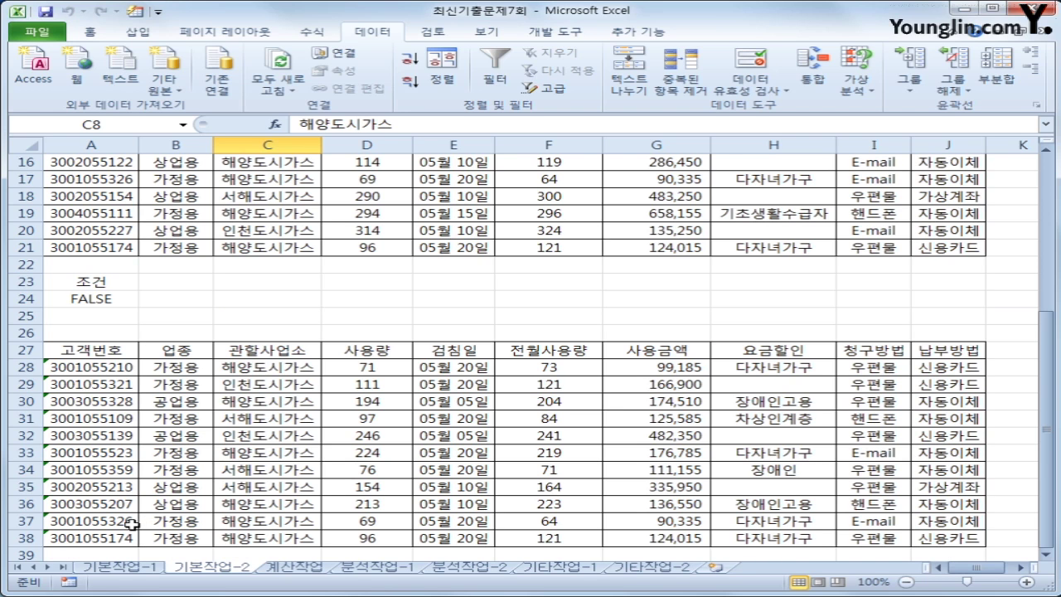
Select the 표1 data cells A3:J21
{"action": "scroll", "coordinate": [133, 531], "scroll_direction": "up", "scroll_amount": 5}
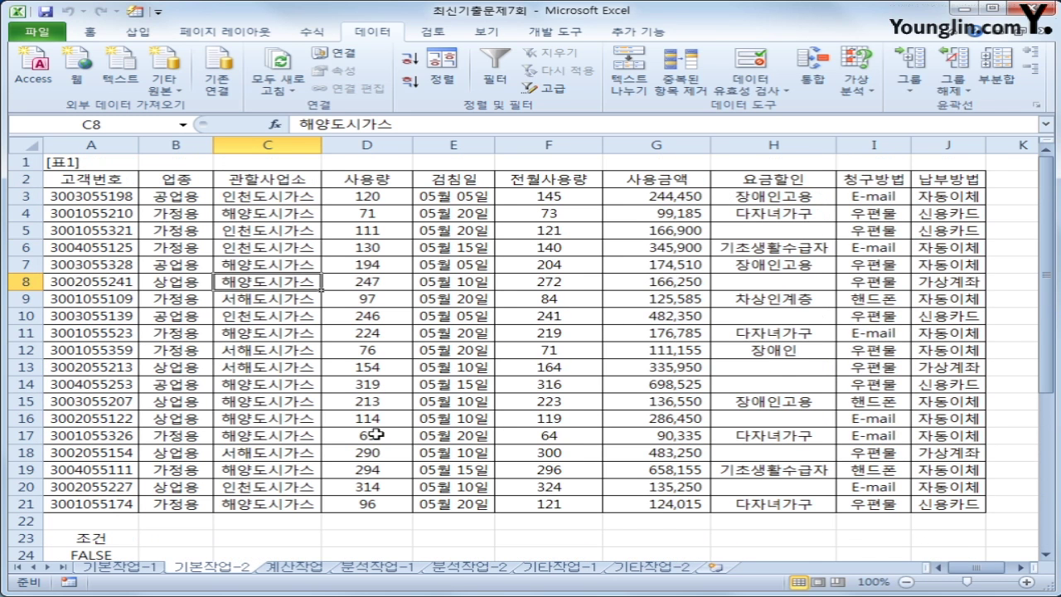
{"action": "left_click", "coordinate": [68, 199]}
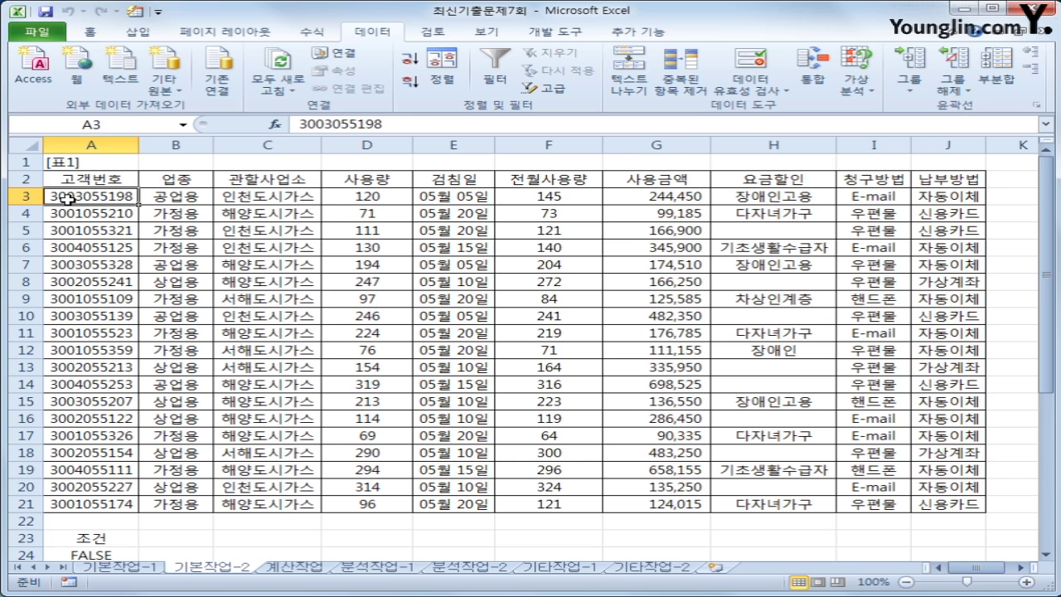
{"action": "left_click_drag", "start_coordinate": [68, 199], "coordinate": [912, 503]}
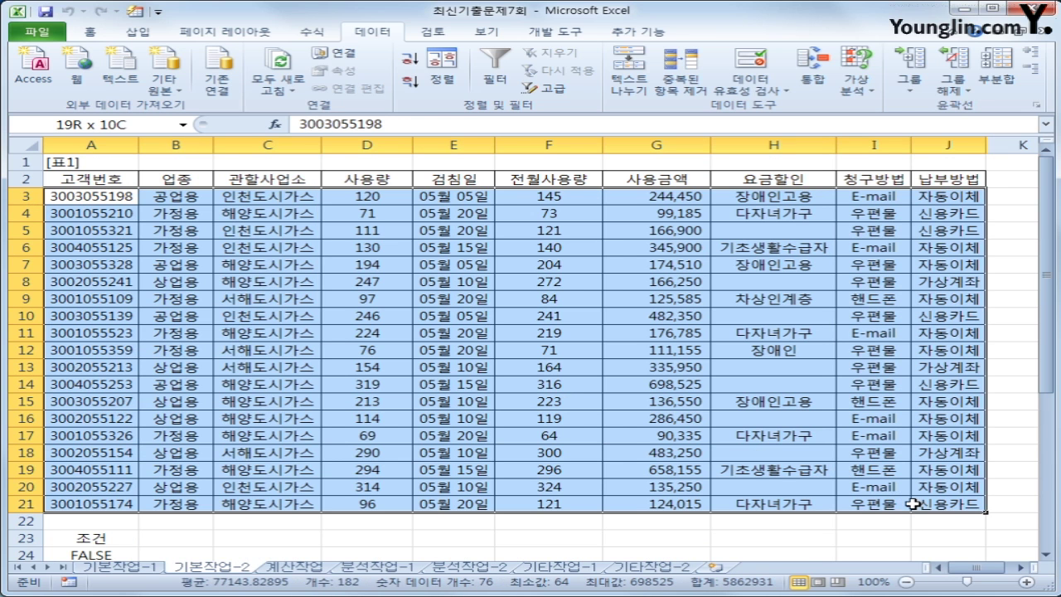
{"action": "left_click_drag", "start_coordinate": [912, 503], "coordinate": [913, 503]}
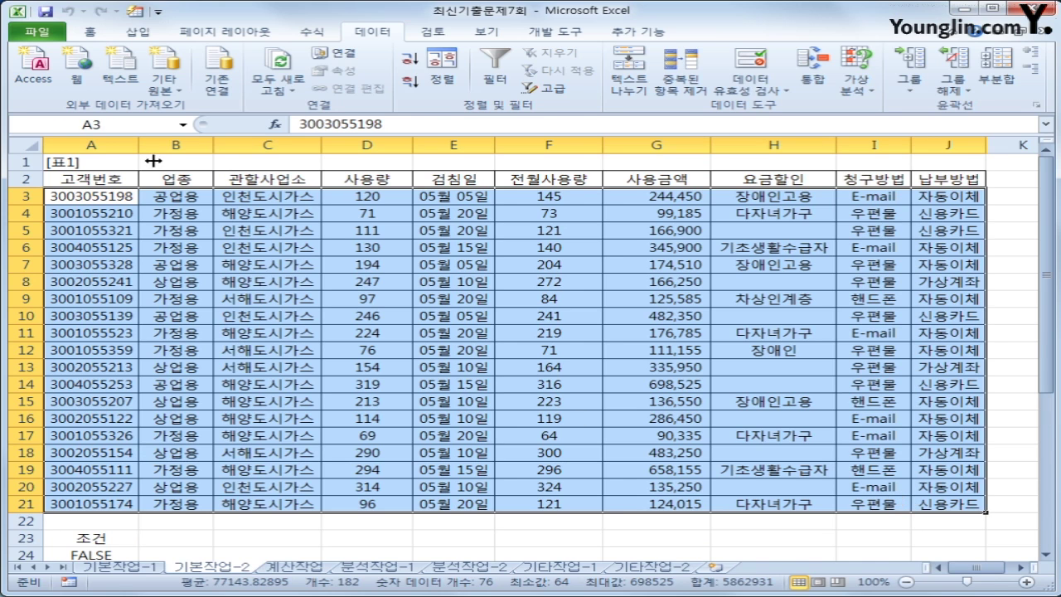
Create a new conditional formatting rule that uses a formula to determine formatted cells
{"action": "left_click", "coordinate": [88, 31]}
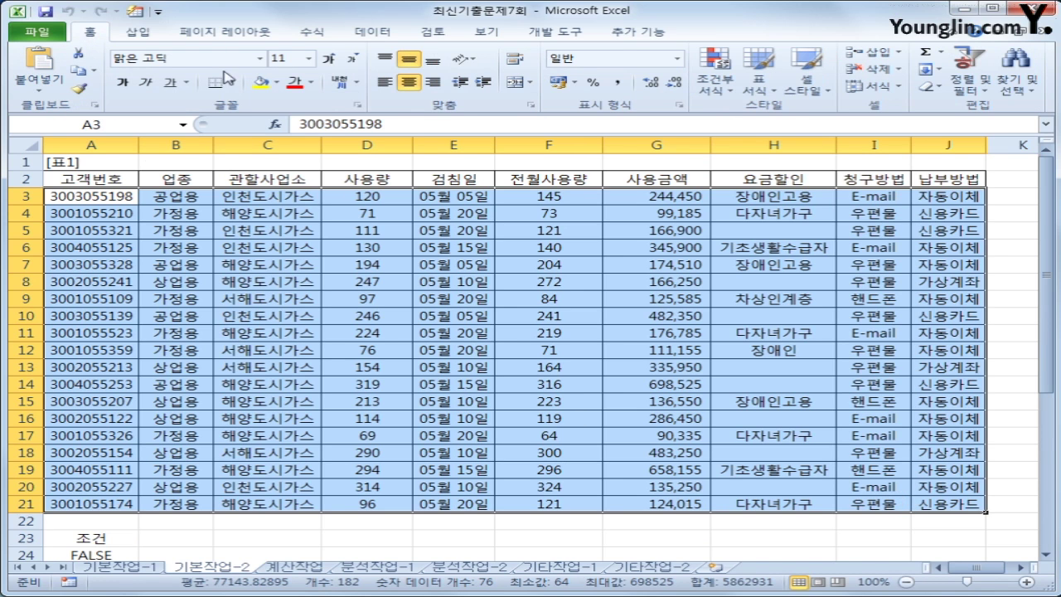
{"action": "left_click", "coordinate": [727, 89]}
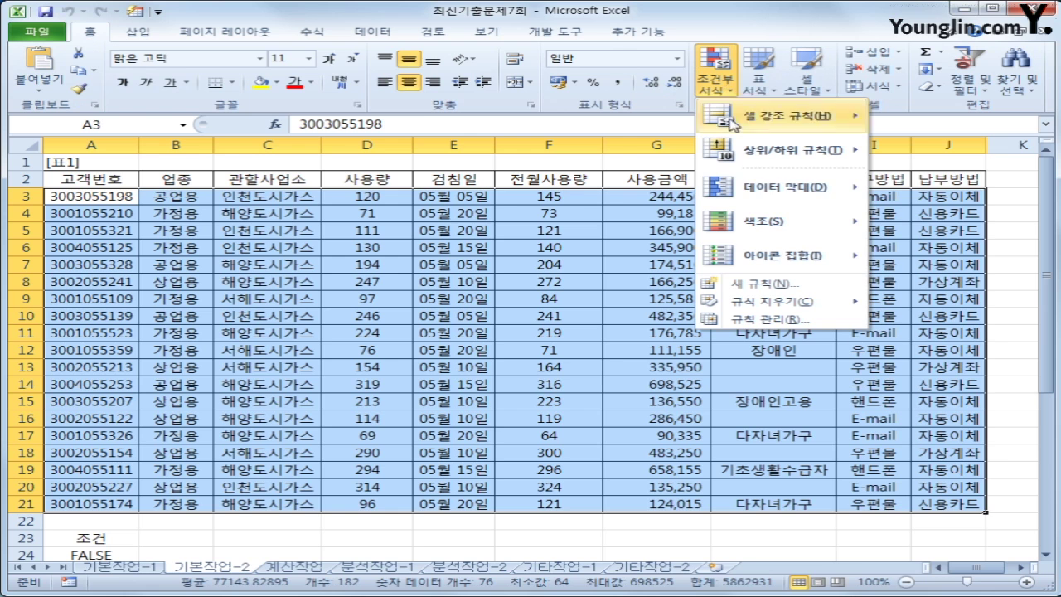
{"action": "left_click", "coordinate": [775, 290]}
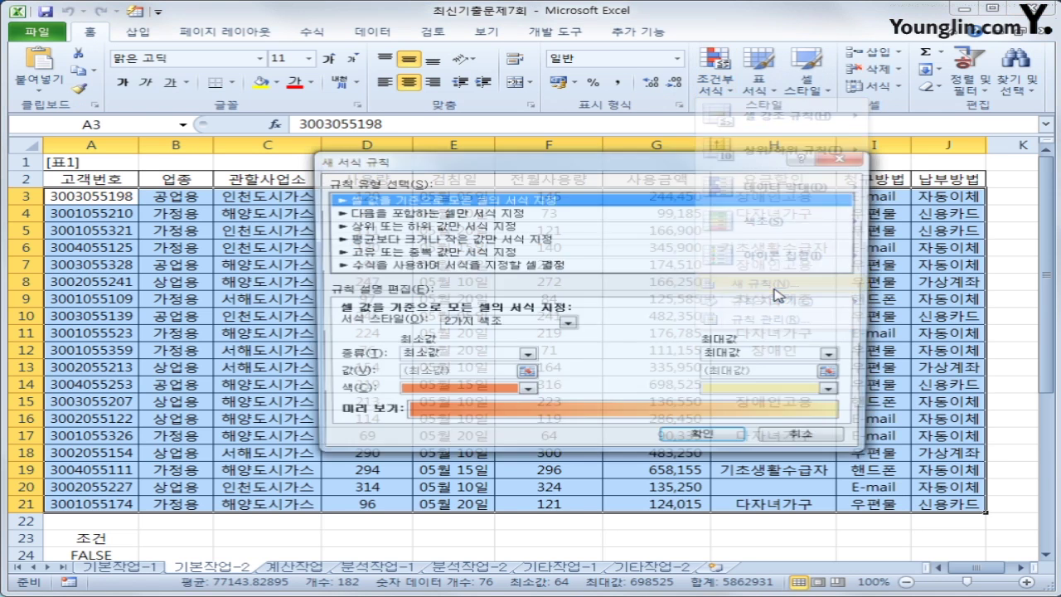
{"action": "left_click", "coordinate": [492, 267]}
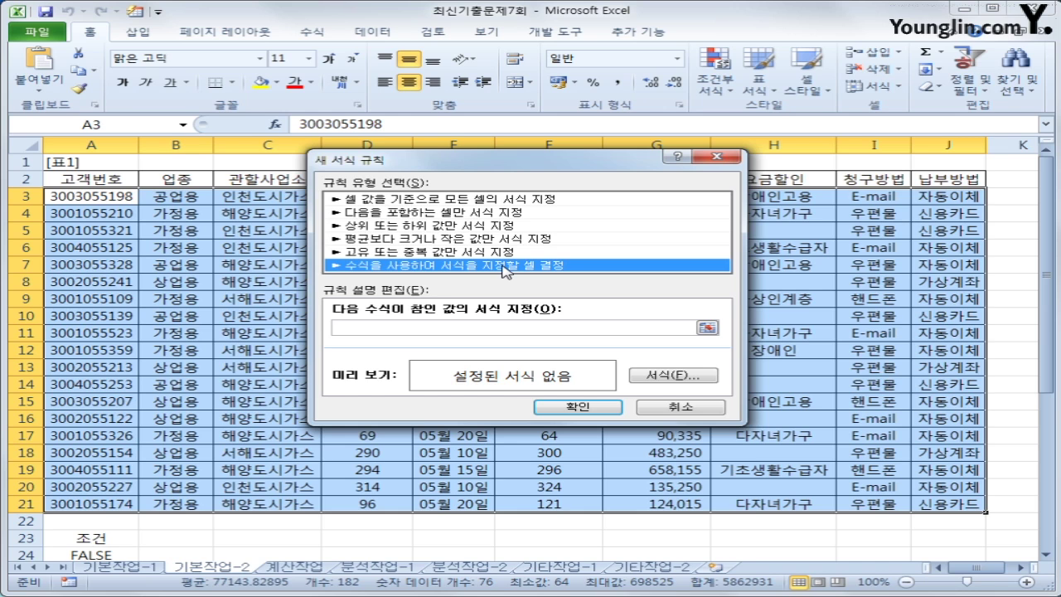
{"action": "left_click", "coordinate": [514, 328]}
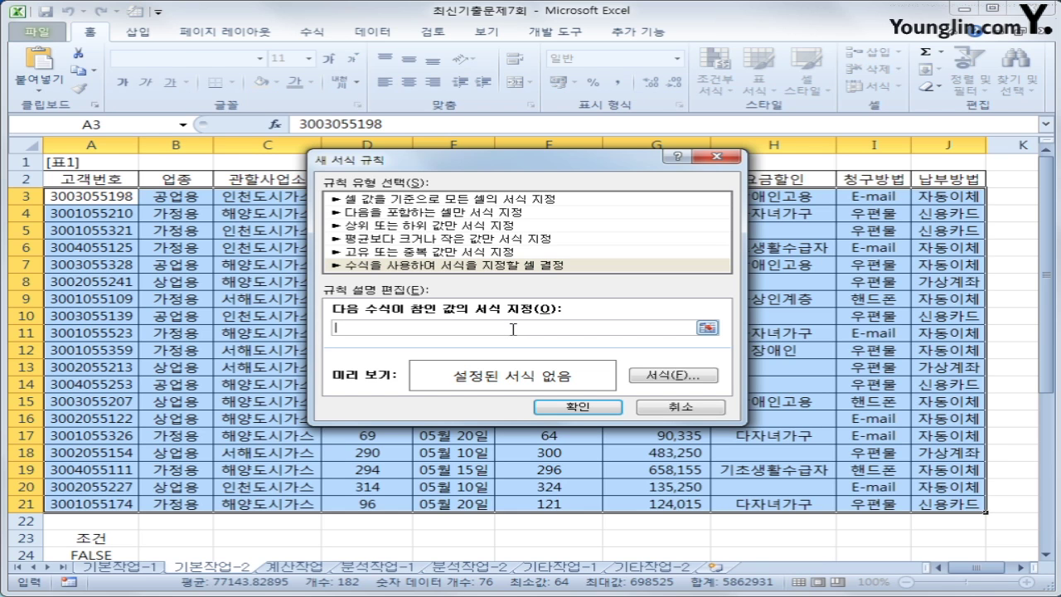
Enter the first rule condition =OR(LARGE($D$3:$D$21,4)<=$D3
{"action": "type", "text": "ㅋ"}
{"action": "key", "text": "BackSpace"}
{"action": "type", "text": "=or(large("}
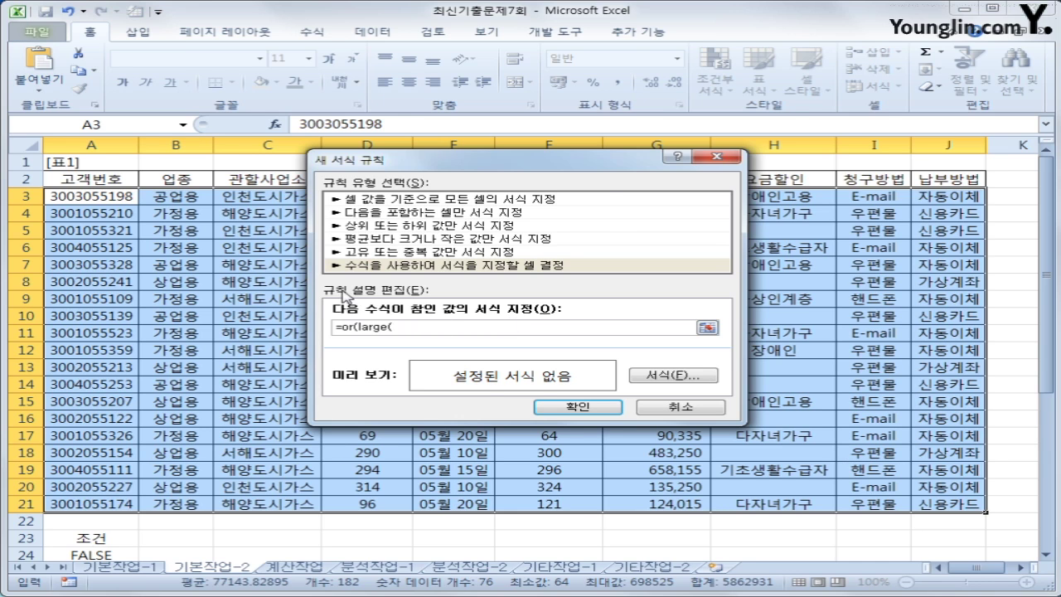
{"action": "left_click_drag", "start_coordinate": [589, 168], "coordinate": [330, 232]}
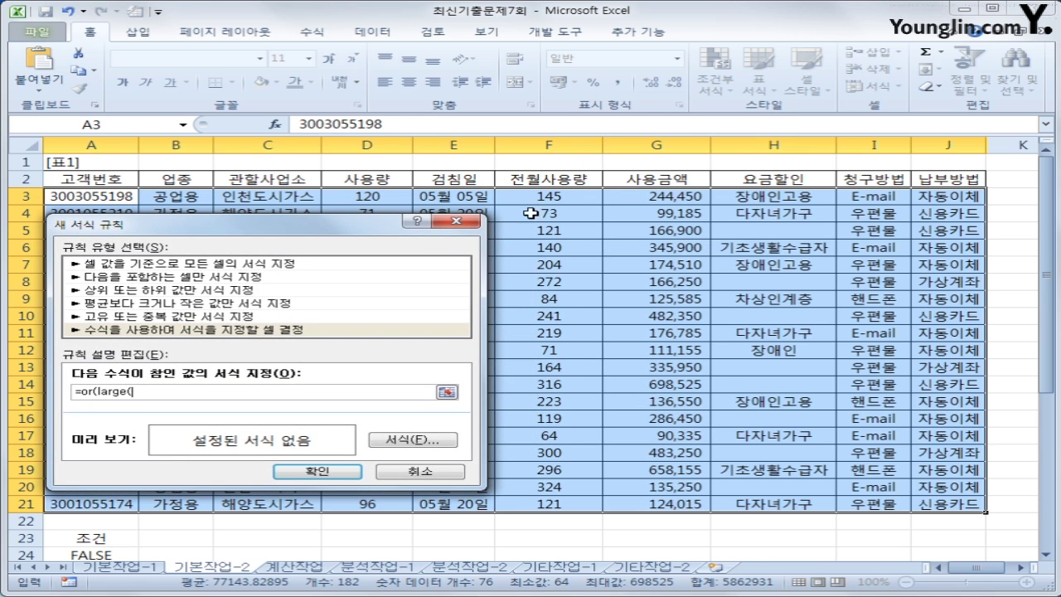
{"action": "left_click", "coordinate": [378, 197]}
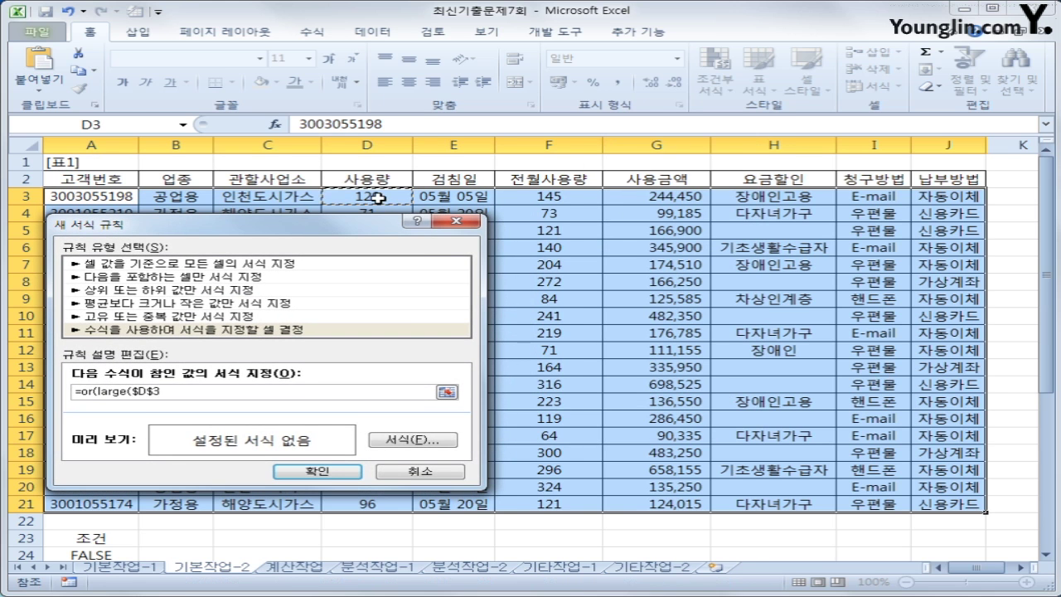
{"action": "left_click_drag", "start_coordinate": [378, 197], "coordinate": [340, 508]}
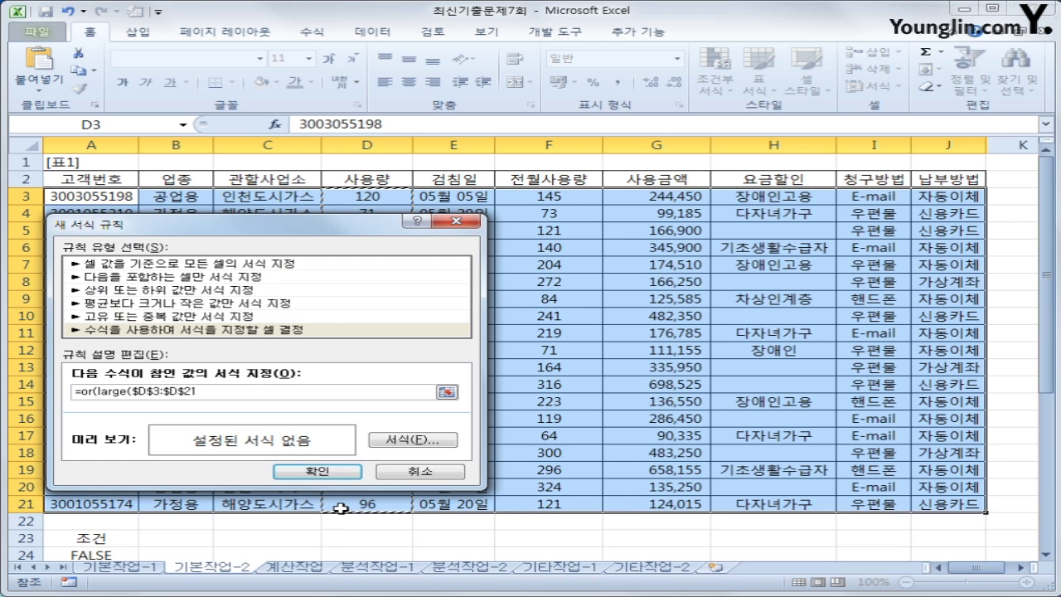
{"action": "type", "text": ",4)"}
{"action": "type", "text": "<="}
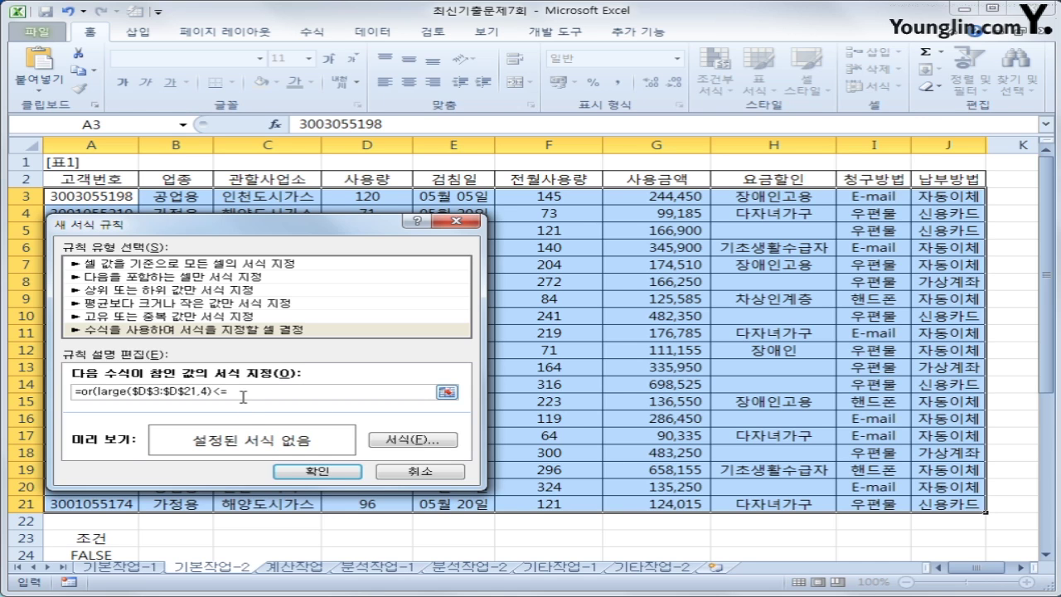
{"action": "left_click", "coordinate": [333, 197]}
{"action": "key", "text": "F4"}
{"action": "key", "text": "F4"}
Add SMALL($D$3:$D$21,4)>=$D3 as the second condition, completing the OR formula
{"action": "type", "text": ","}
{"action": "type", "text": ","}
{"action": "type", "text": "small("}
{"action": "left_click_drag", "start_coordinate": [358, 194], "coordinate": [352, 504]}
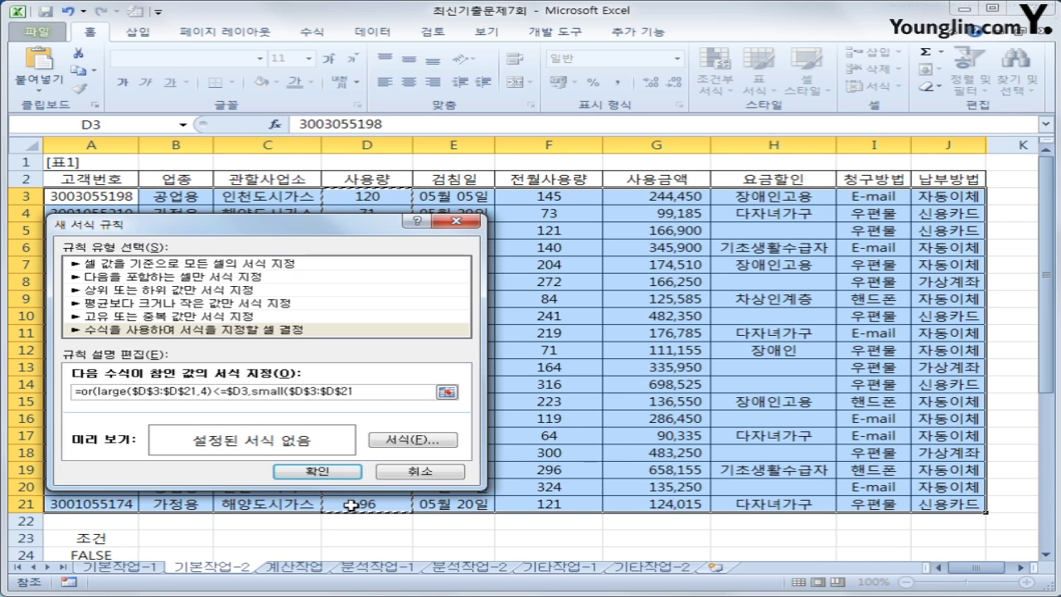
{"action": "type", "text": ","}
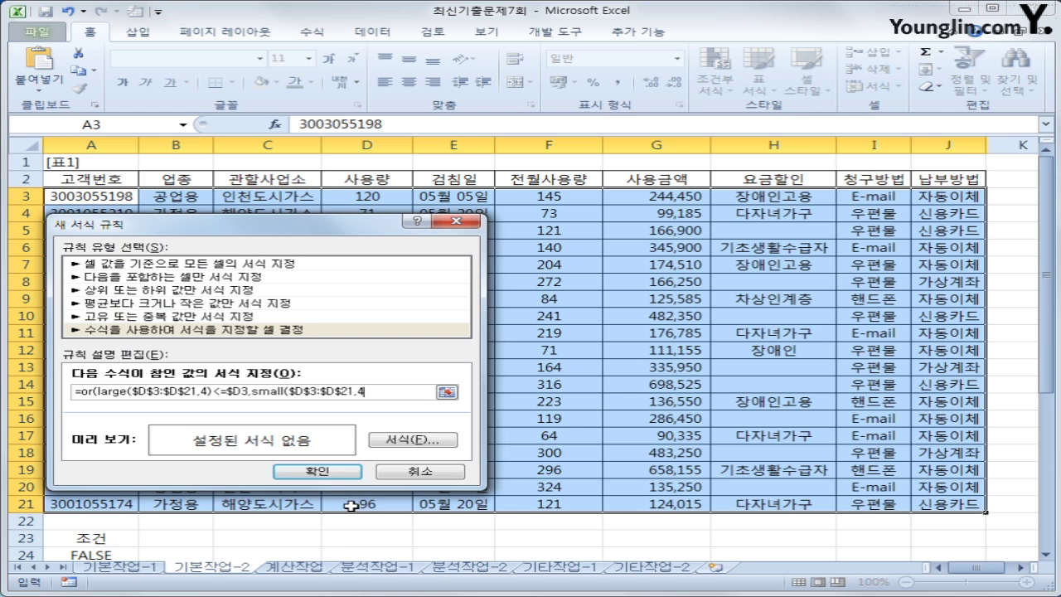
{"action": "type", "text": "4"}
{"action": "left_click", "coordinate": [403, 202]}
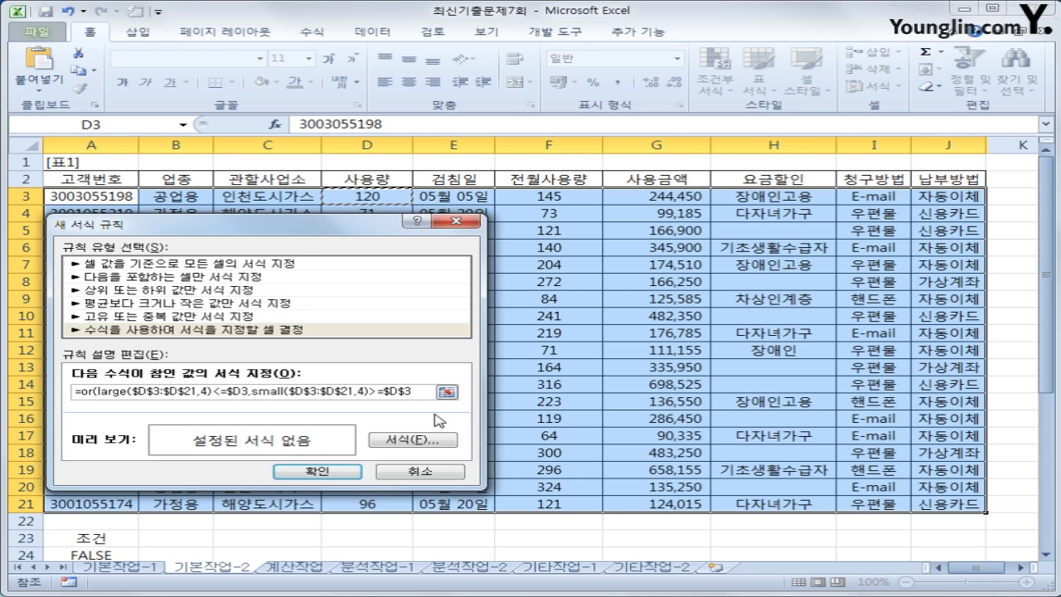
{"action": "key", "text": "F4"}
{"action": "key", "text": "F4"}
{"action": "type", "text": ")"}
{"action": "left_click", "coordinate": [372, 397]}
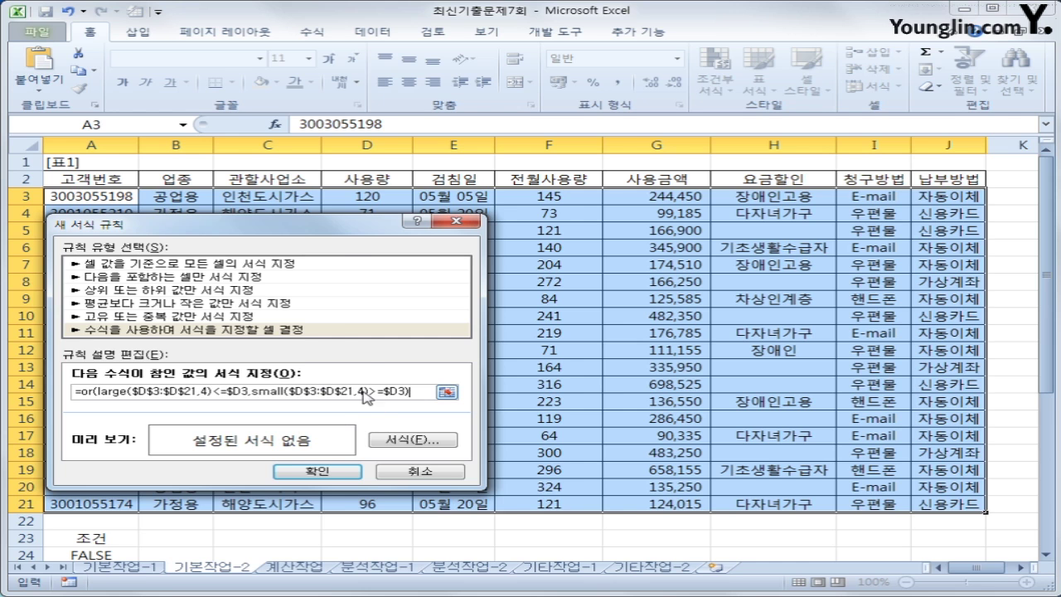
{"action": "left_click_drag", "start_coordinate": [343, 228], "coordinate": [560, 188]}
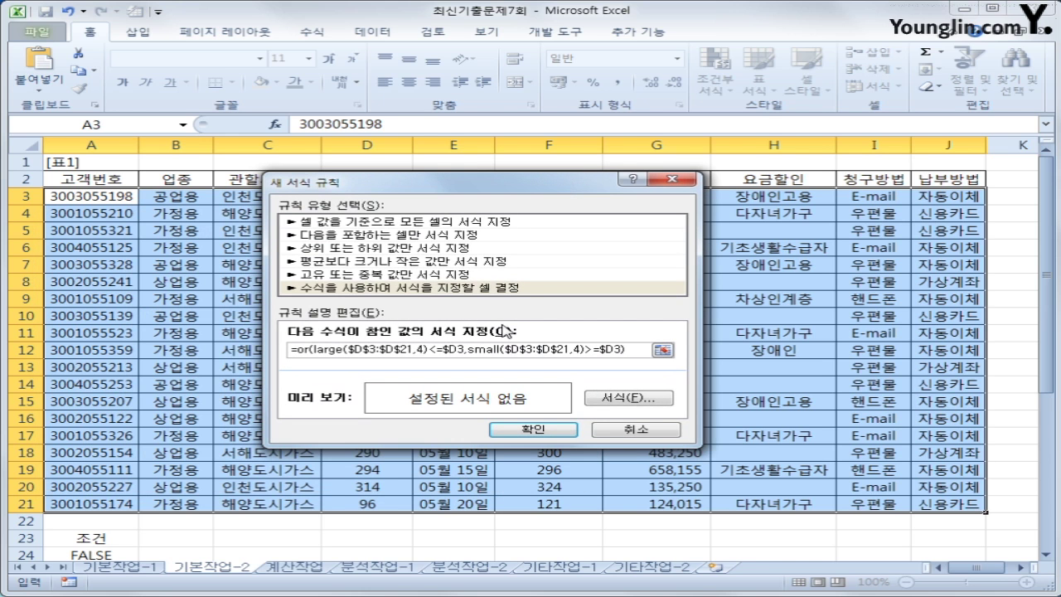
Give the rule a bold blue font format and apply it
{"action": "left_click", "coordinate": [618, 400]}
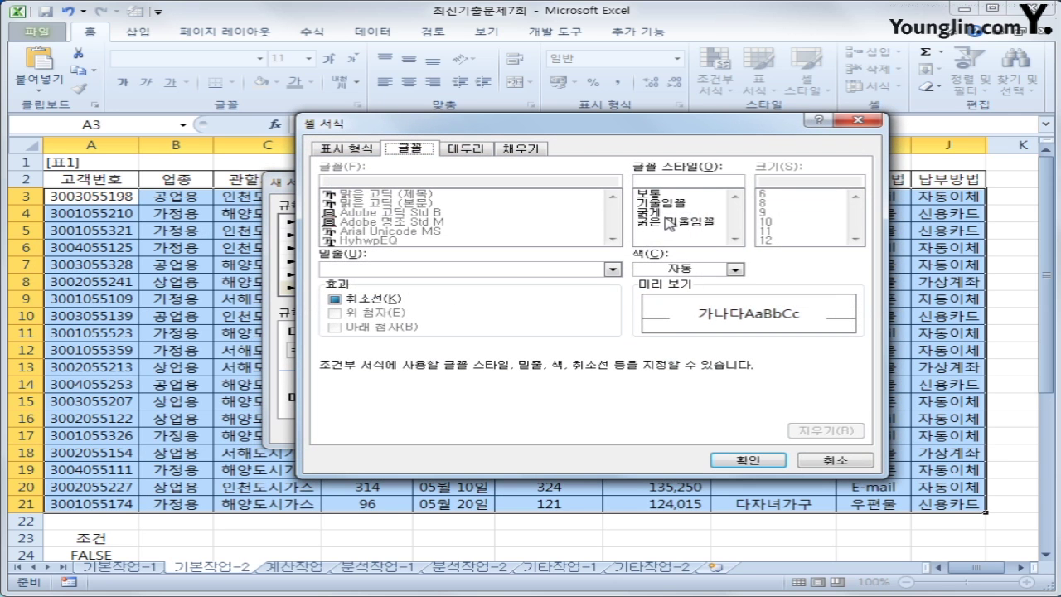
{"action": "left_click", "coordinate": [667, 213]}
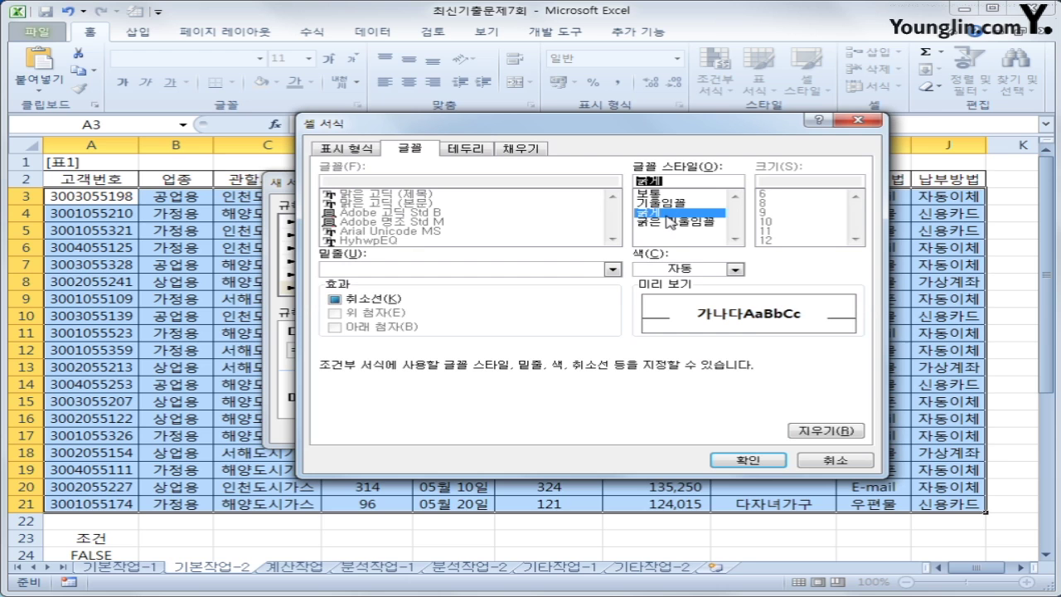
{"action": "left_click", "coordinate": [735, 270]}
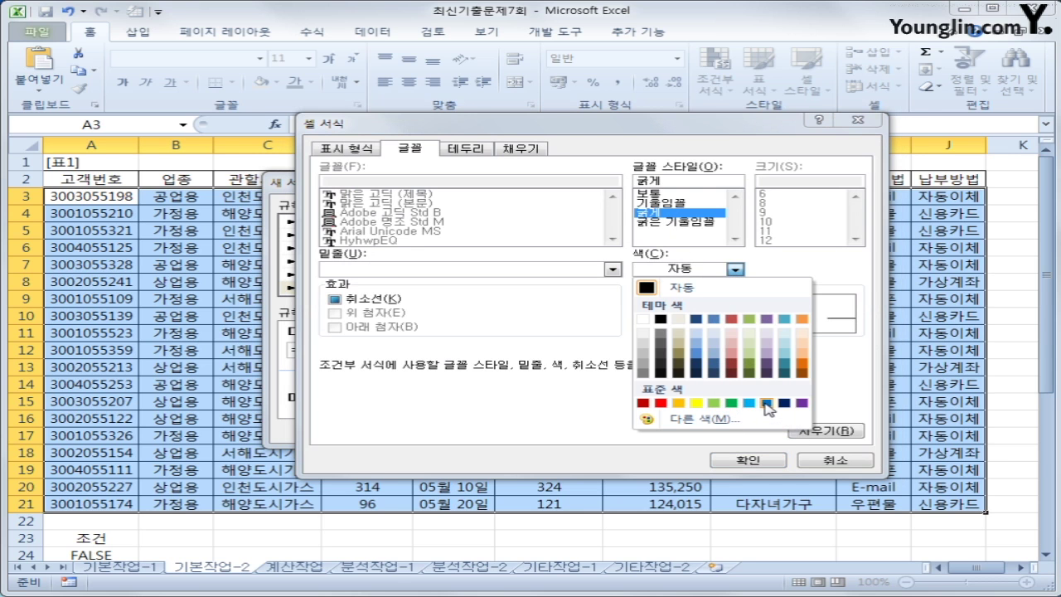
{"action": "left_click", "coordinate": [767, 403]}
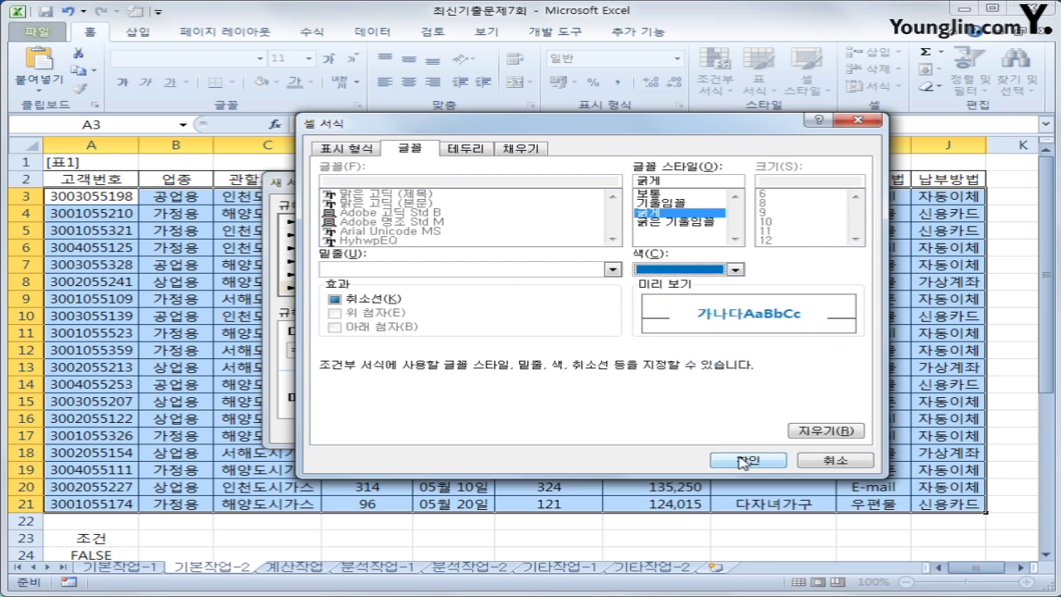
{"action": "left_click", "coordinate": [744, 461]}
{"action": "left_click", "coordinate": [553, 430]}
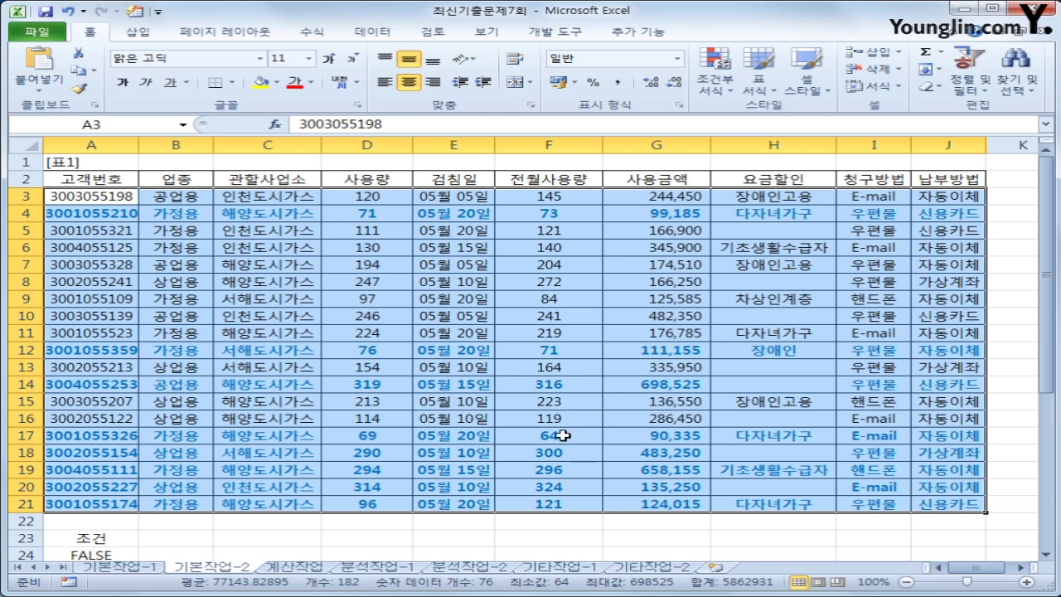
Check the bold blue highlighted values in F4, F12, F17 and F21 on 기본작업-2
{"action": "left_click", "coordinate": [537, 353]}
{"action": "left_click", "coordinate": [556, 214]}
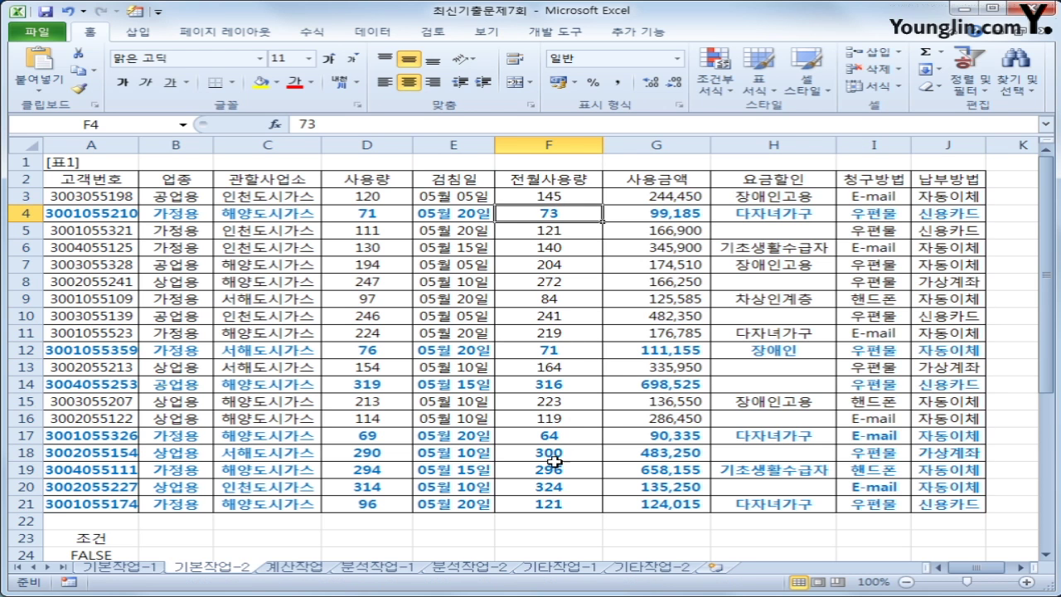
{"action": "left_click", "coordinate": [555, 436]}
{"action": "left_click", "coordinate": [559, 352]}
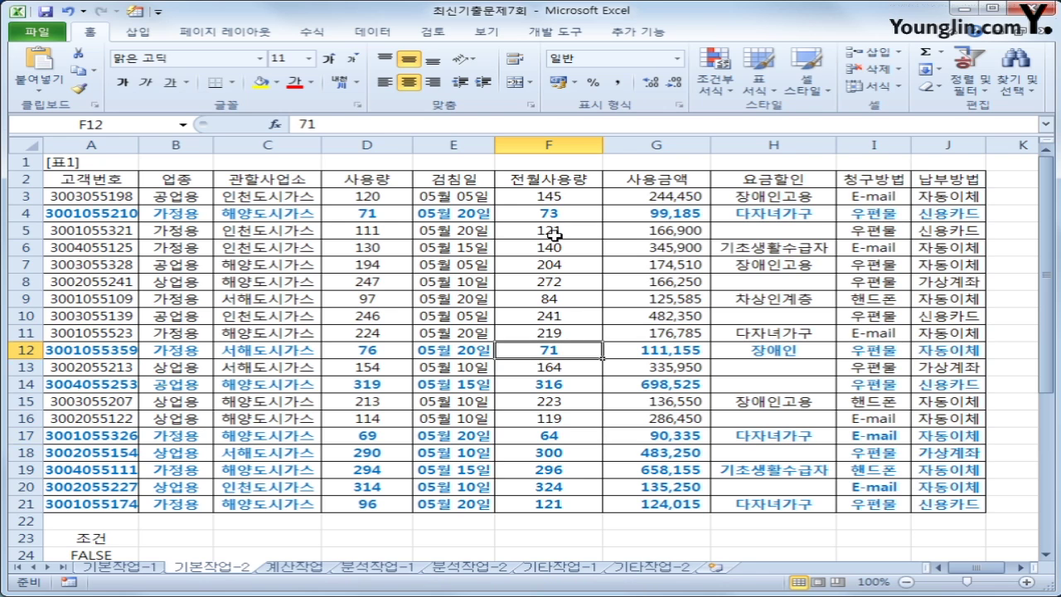
{"action": "left_click", "coordinate": [556, 213]}
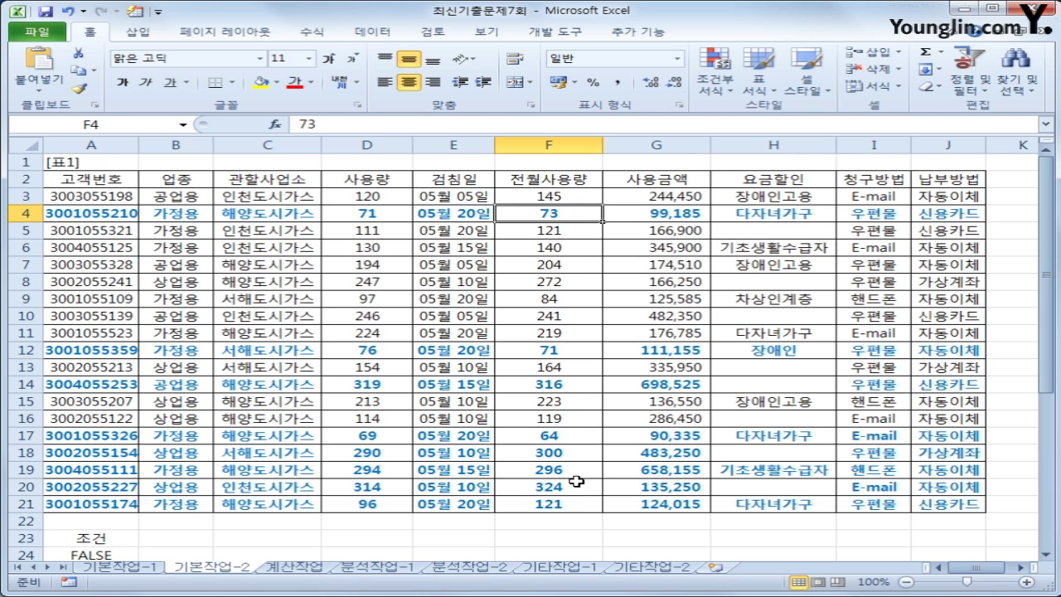
{"action": "left_click", "coordinate": [574, 507]}
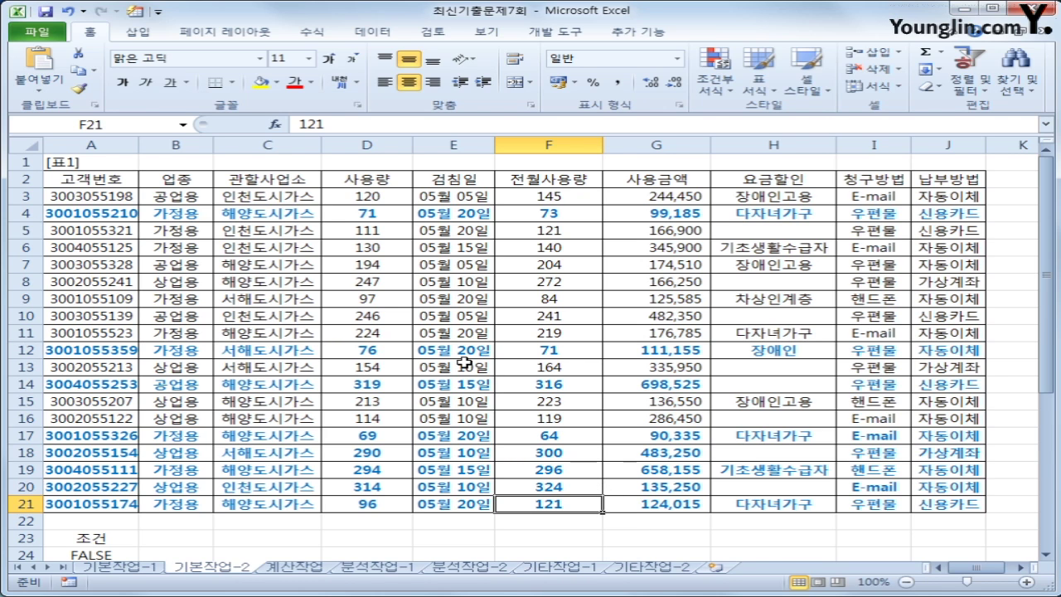
Flip between the 기본작업 sheets, then move to the 계산작업 sheet
{"action": "left_click", "coordinate": [137, 567]}
{"action": "left_click", "coordinate": [208, 567]}
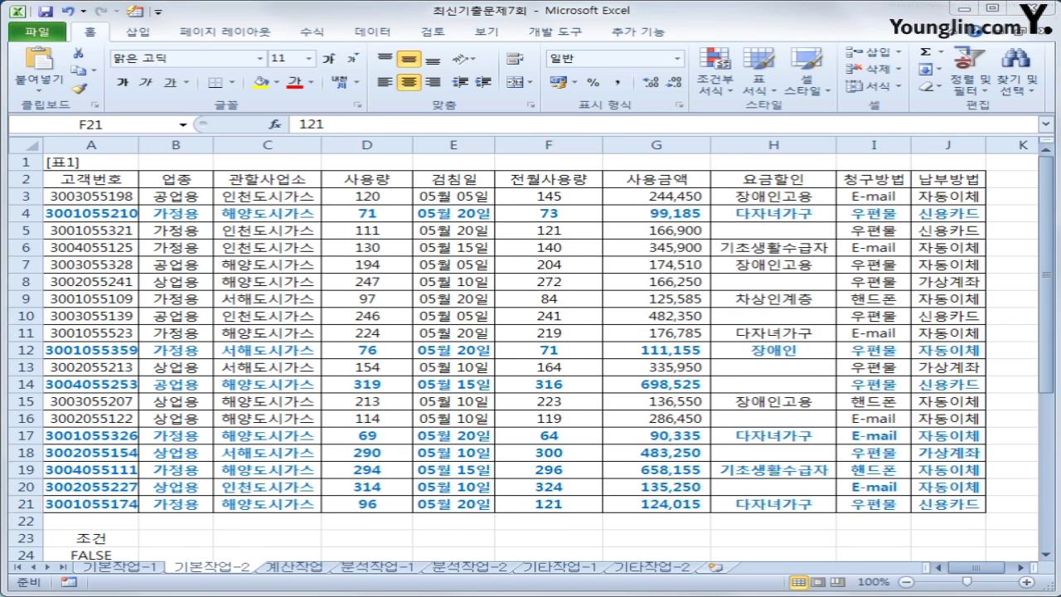
{"action": "key", "text": "ctrl+Page_Down"}
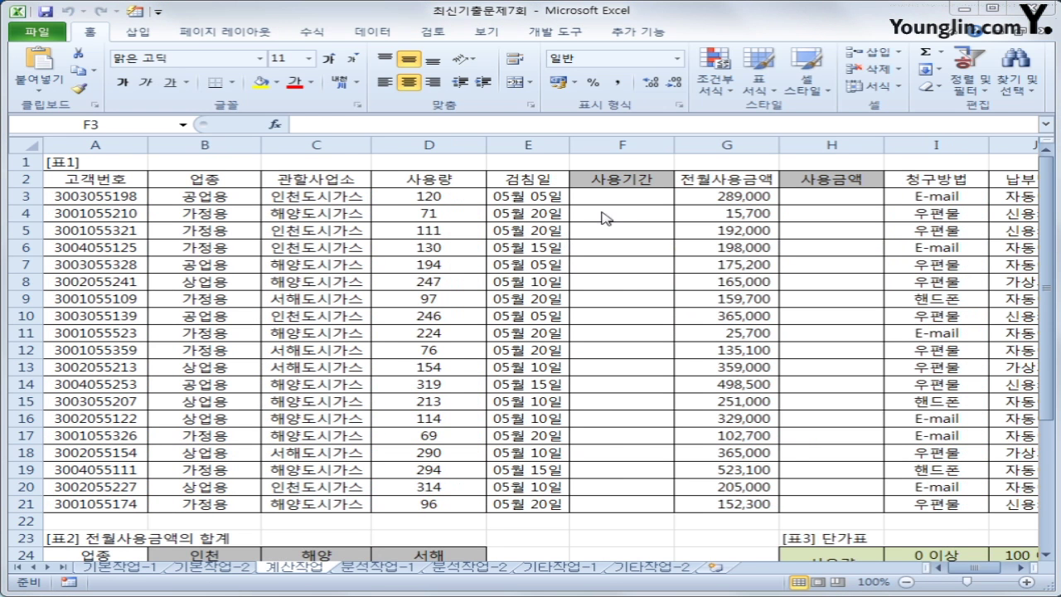
{"action": "left_click", "coordinate": [613, 203]}
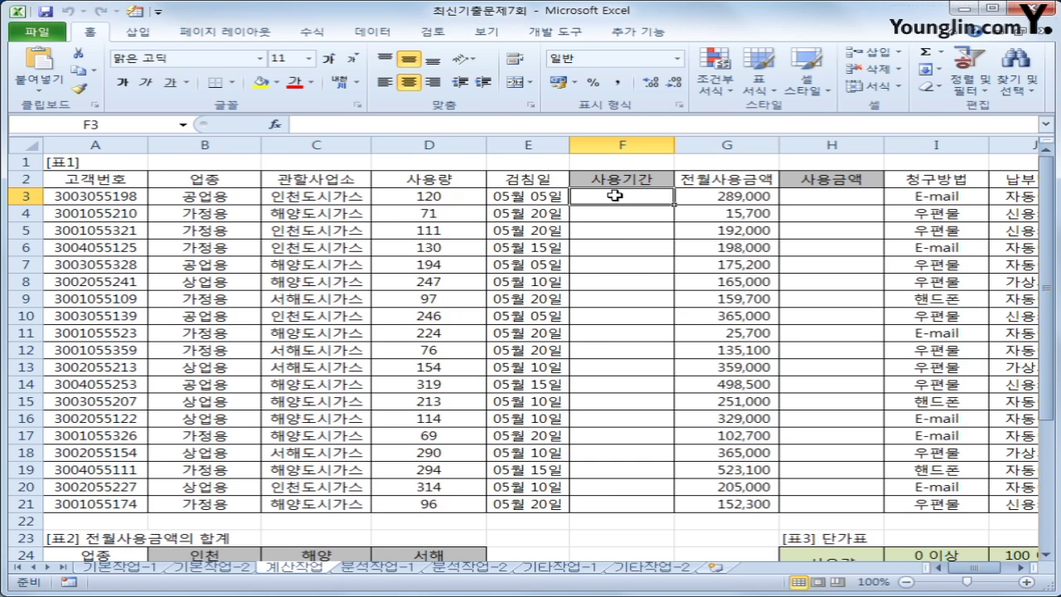
{"action": "left_click", "coordinate": [559, 196]}
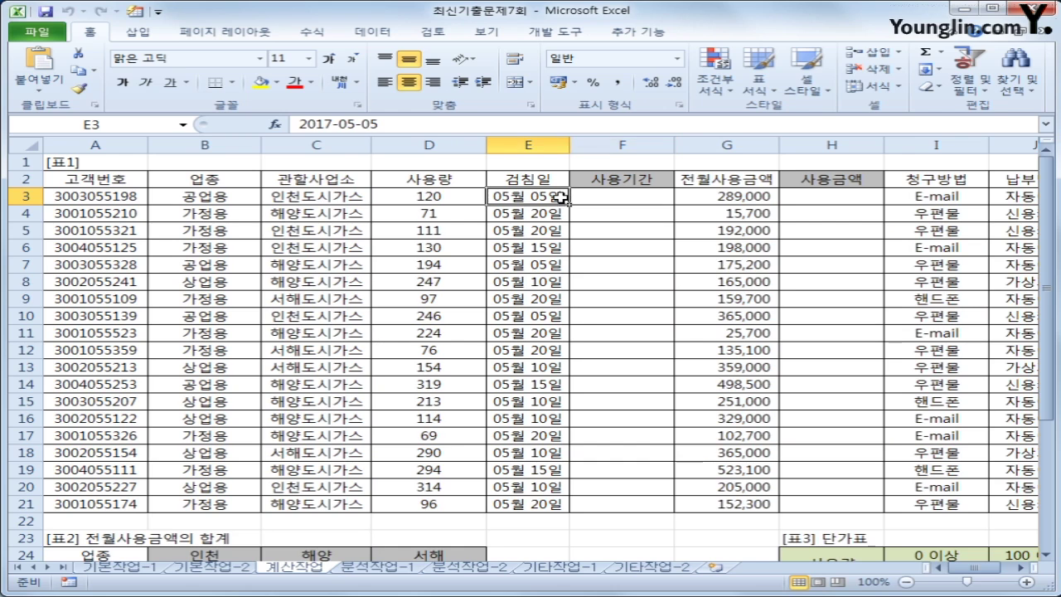
{"action": "left_click_drag", "start_coordinate": [597, 195], "coordinate": [602, 499]}
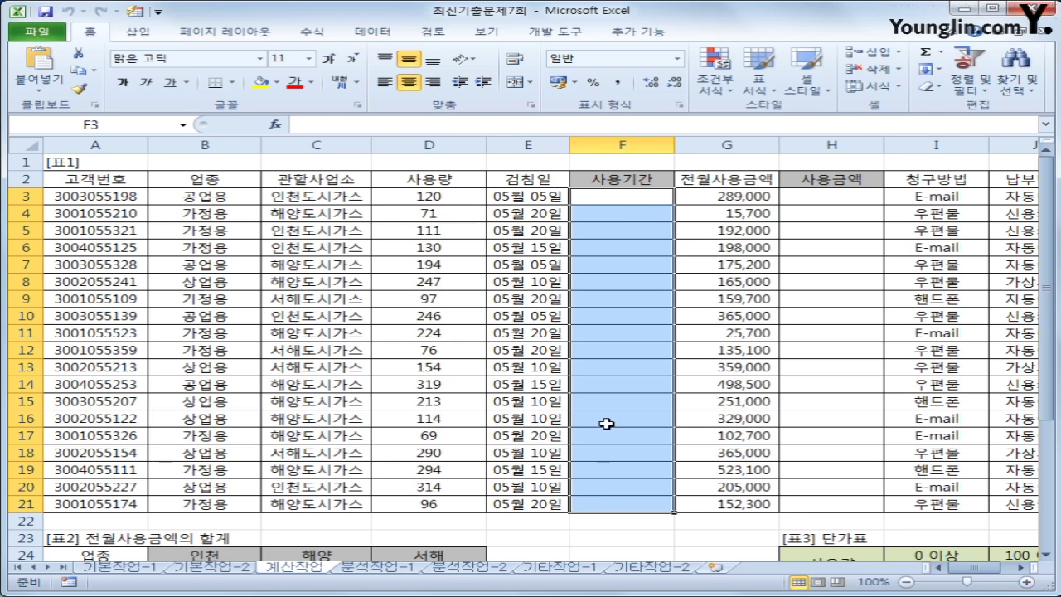
{"action": "left_click", "coordinate": [626, 195]}
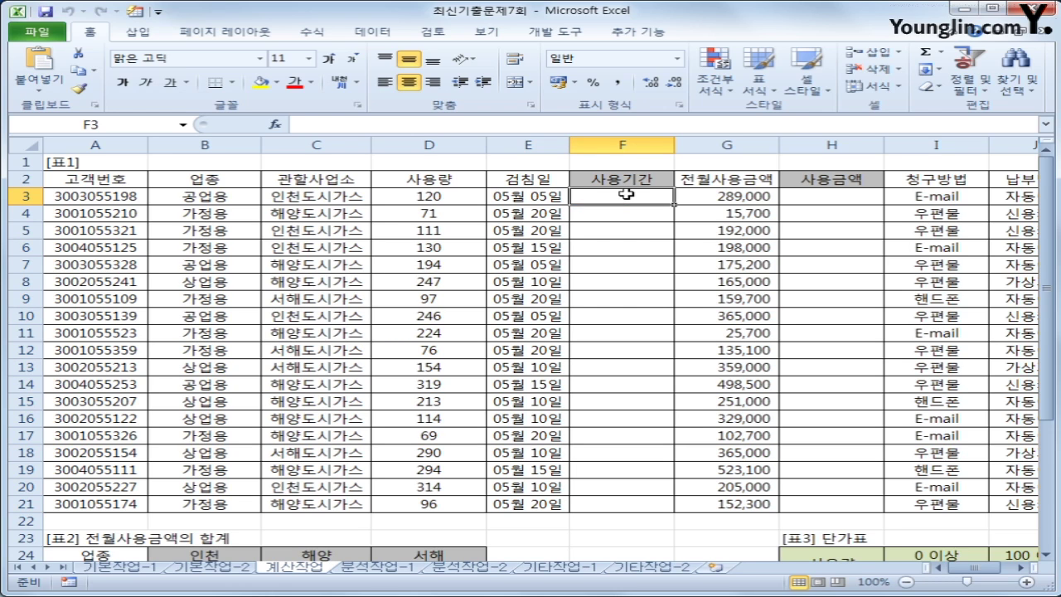
{"action": "left_click", "coordinate": [513, 195]}
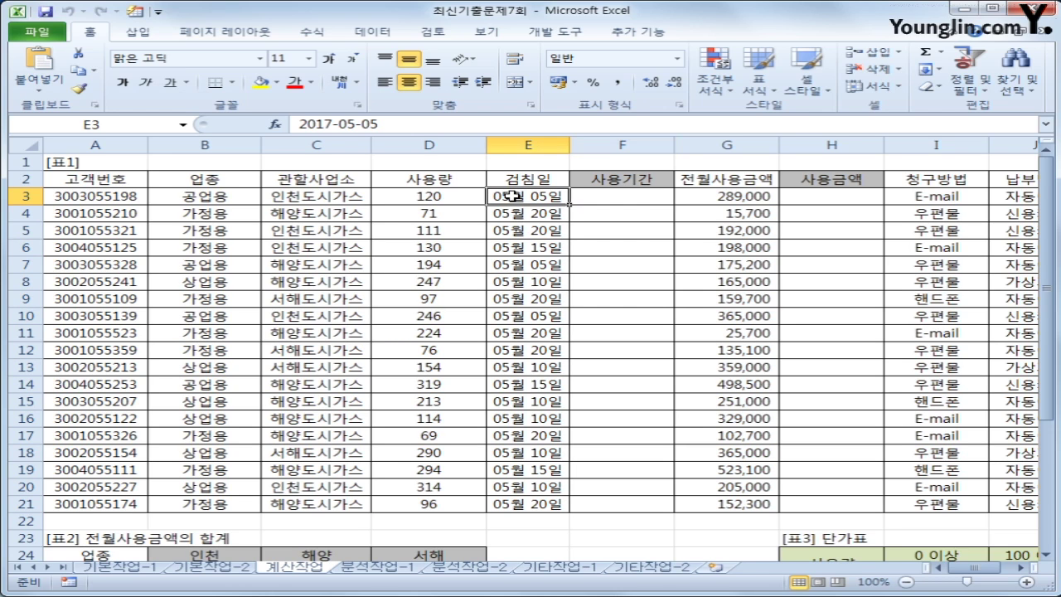
{"action": "left_click_drag", "start_coordinate": [513, 195], "coordinate": [549, 496]}
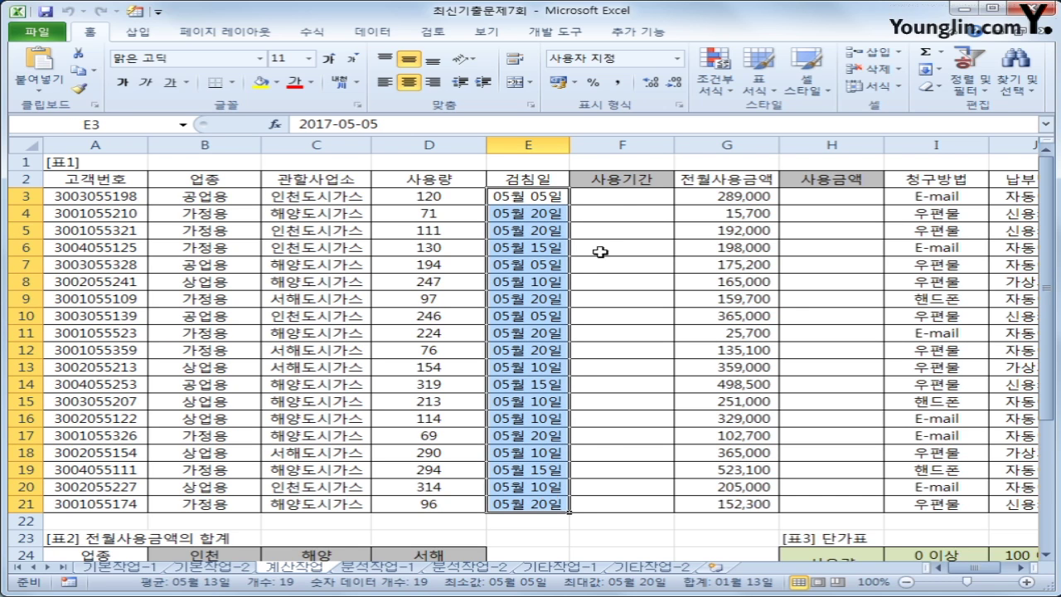
{"action": "left_click", "coordinate": [620, 197]}
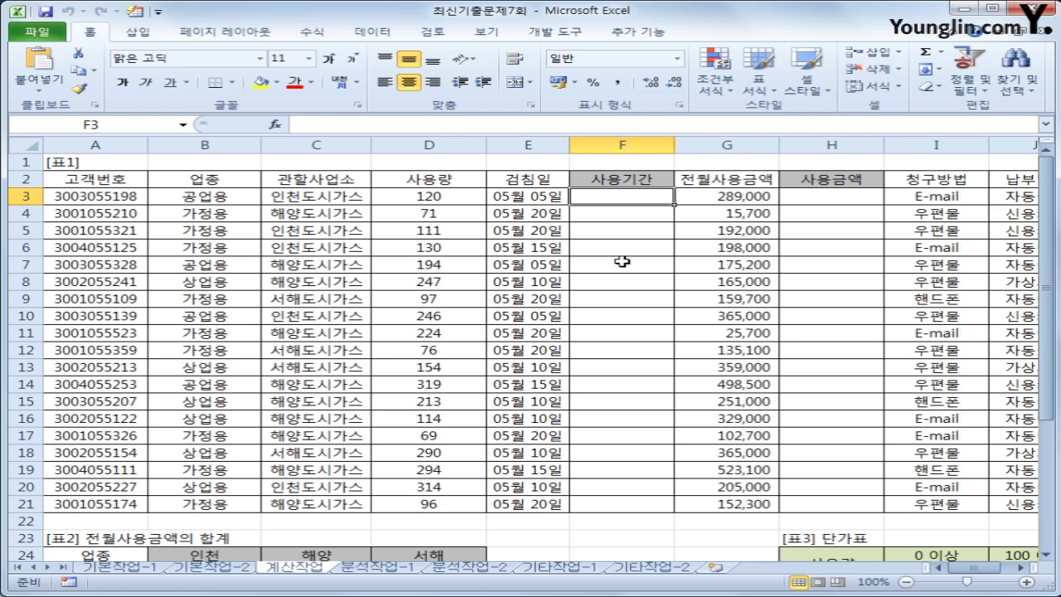
Enter =TEXT(EDATE(E3,-1)+1,"mm/dd") in F3 so it shows 04/06
{"action": "type", "text": "="}
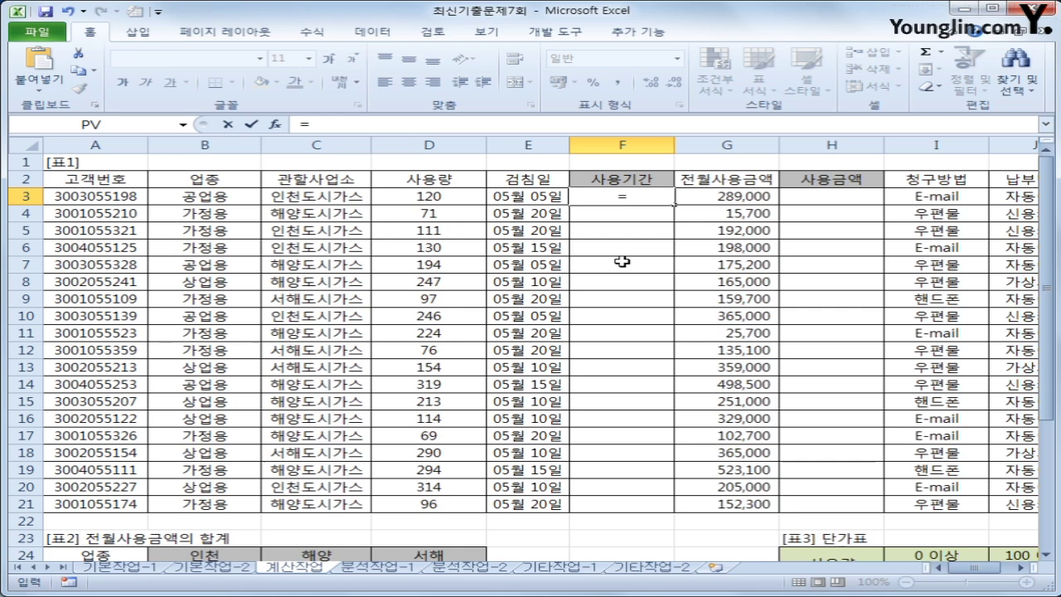
{"action": "type", "text": "tex"}
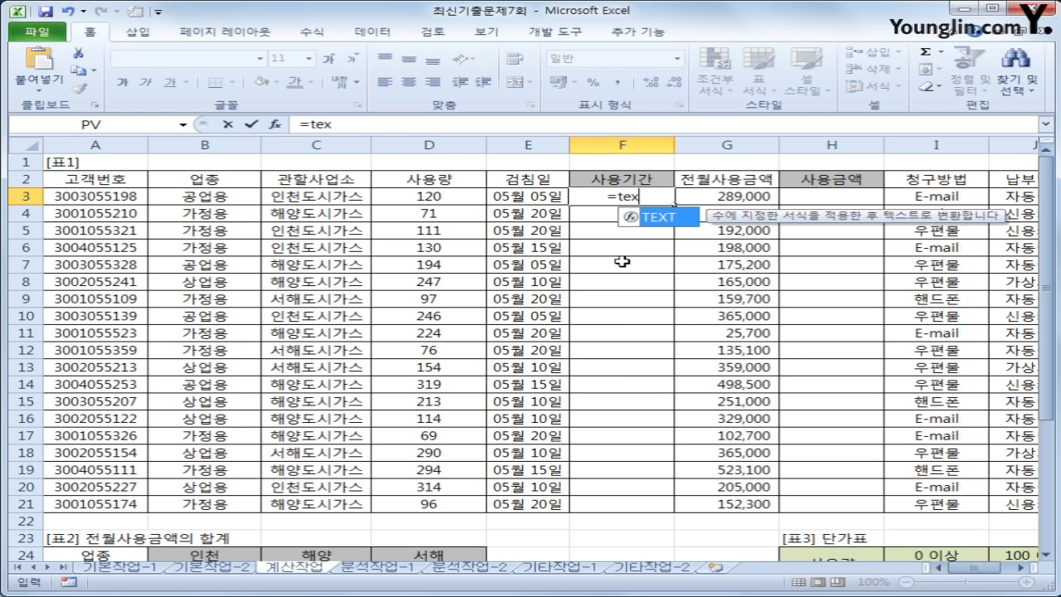
{"action": "key", "text": "Tab"}
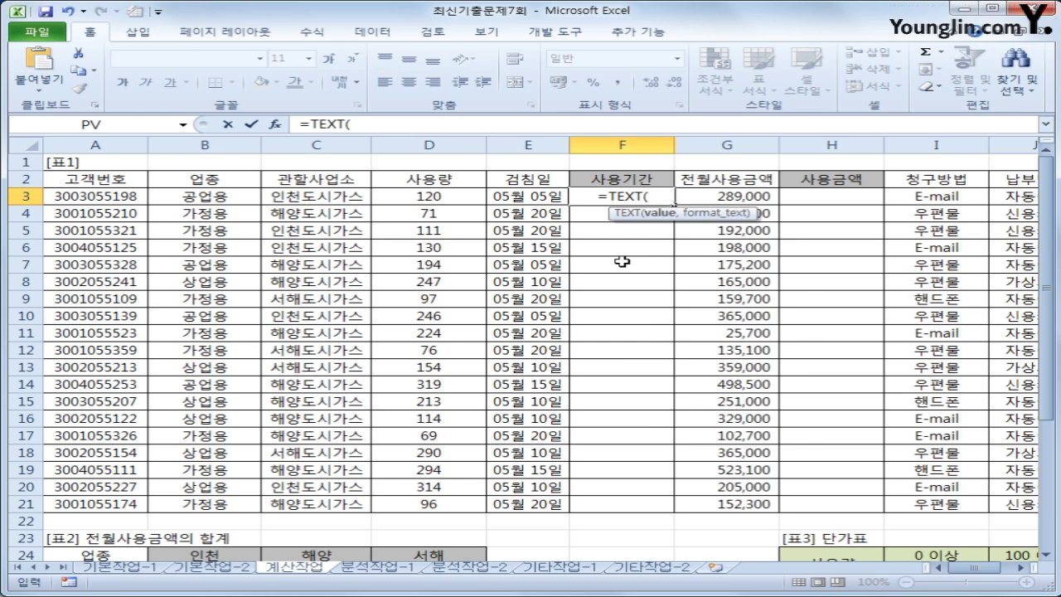
{"action": "type", "text": "e"}
{"action": "key", "text": "Tab"}
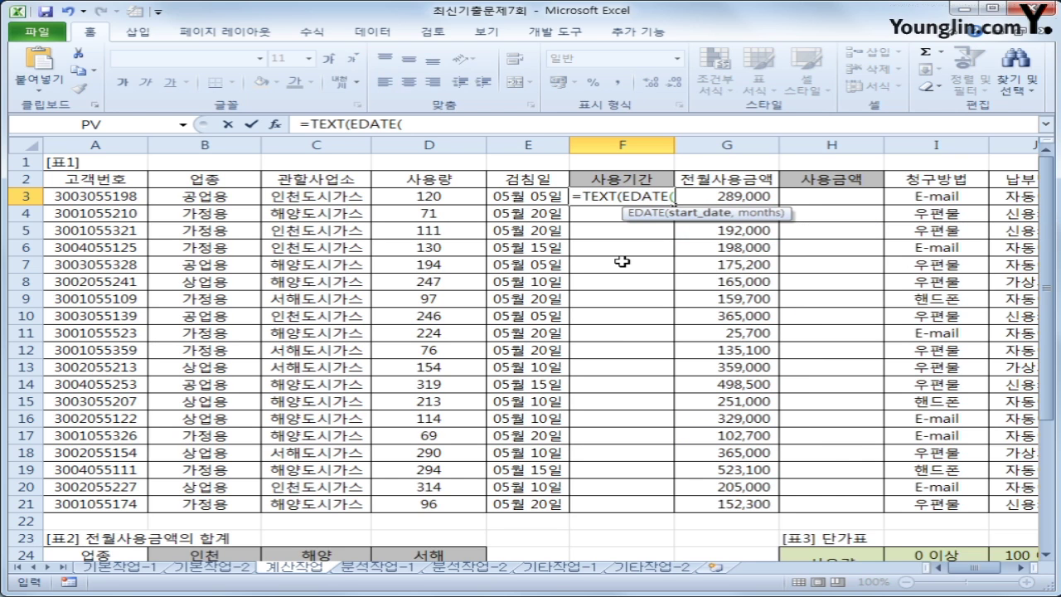
{"action": "key", "text": "Left"}
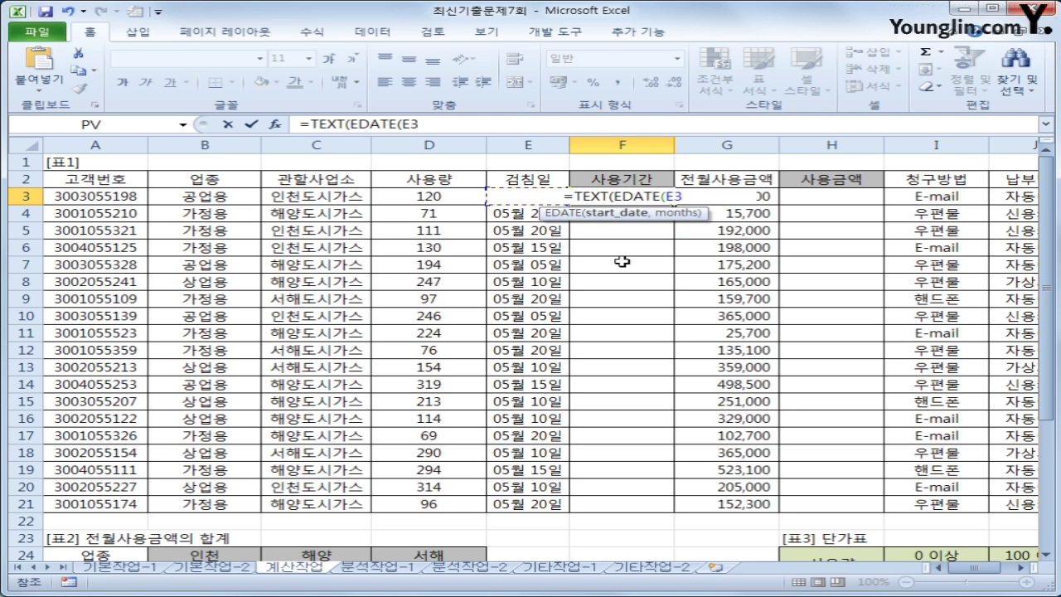
{"action": "type", "text": ","}
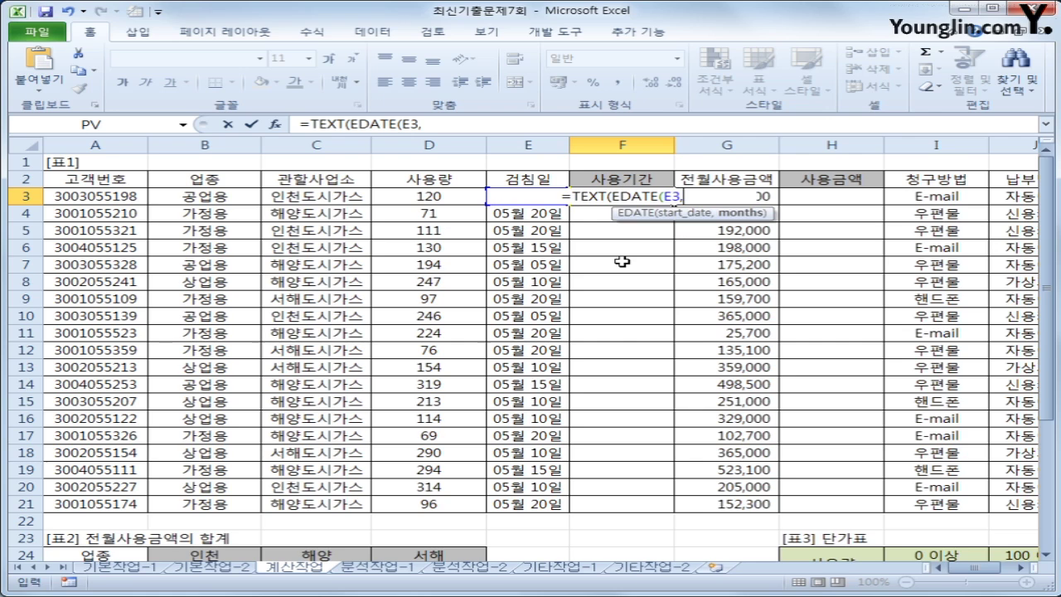
{"action": "type", "text": "1"}
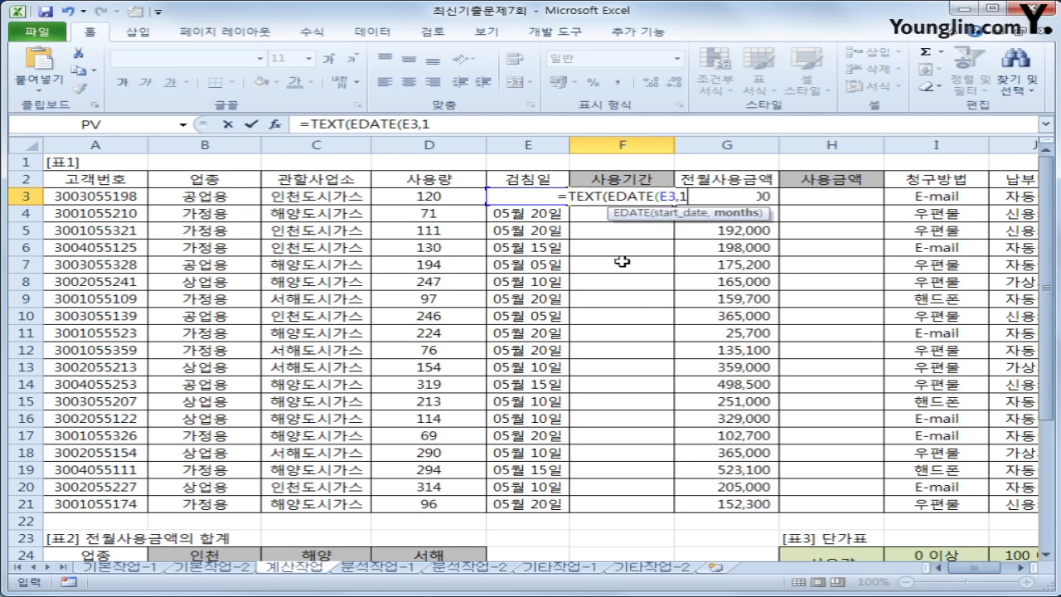
{"action": "key", "text": "BackSpace"}
{"action": "type", "text": "-"}
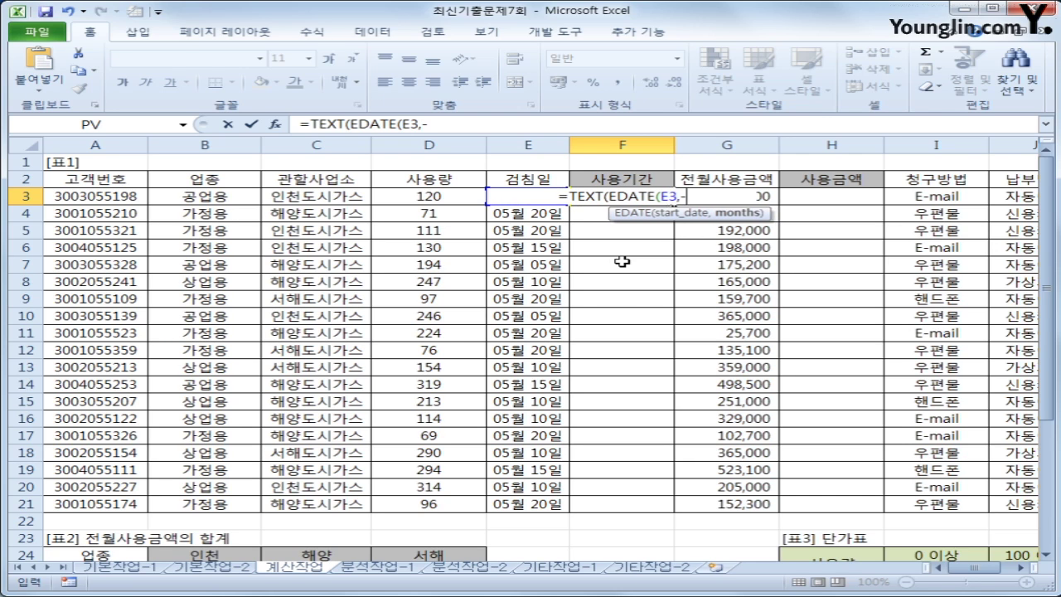
{"action": "type", "text": "1)"}
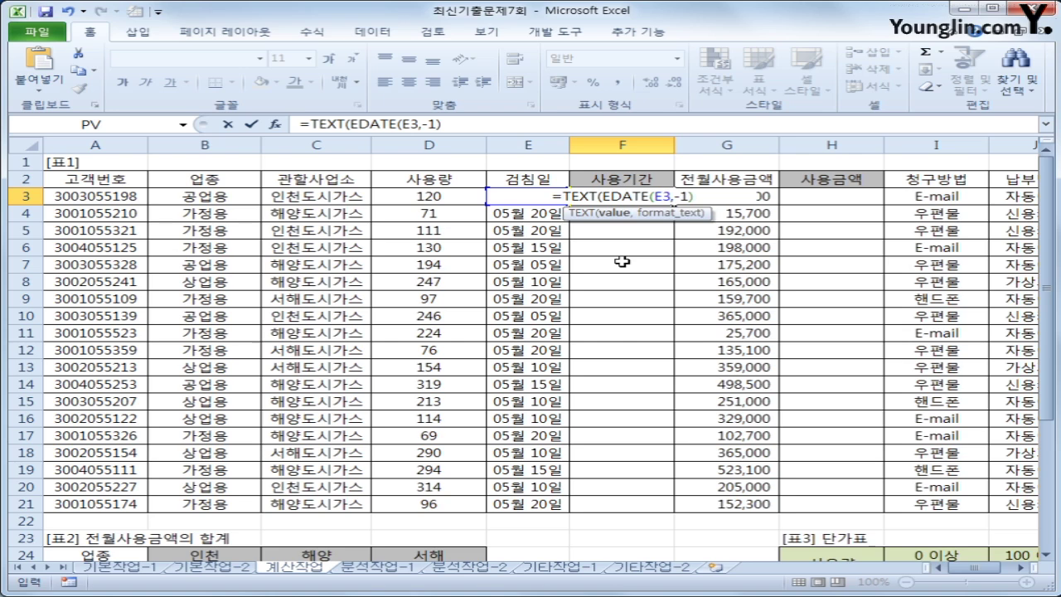
{"action": "type", "text": "+"}
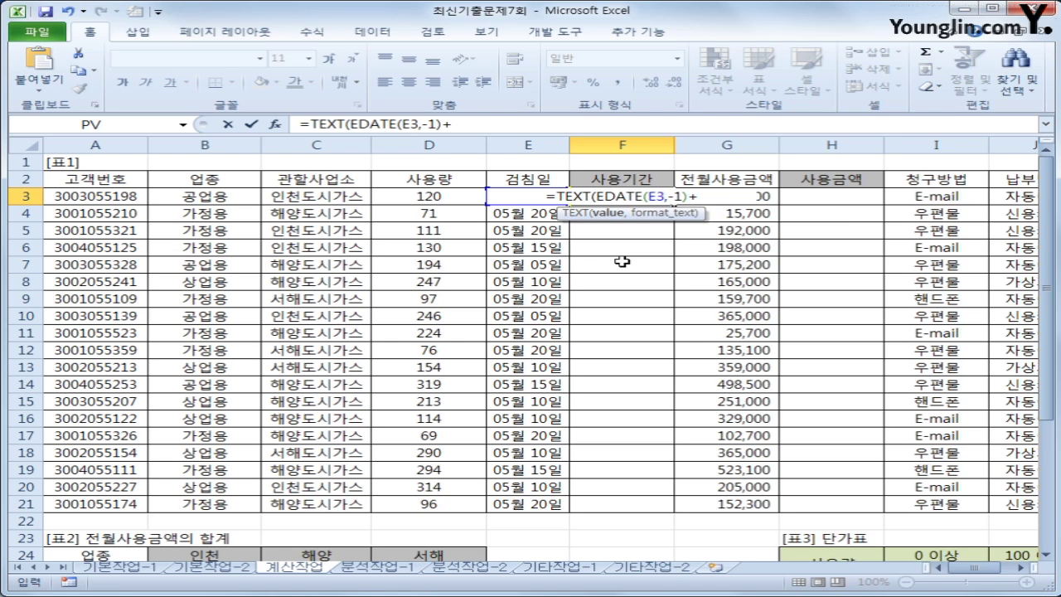
{"action": "type", "text": "1"}
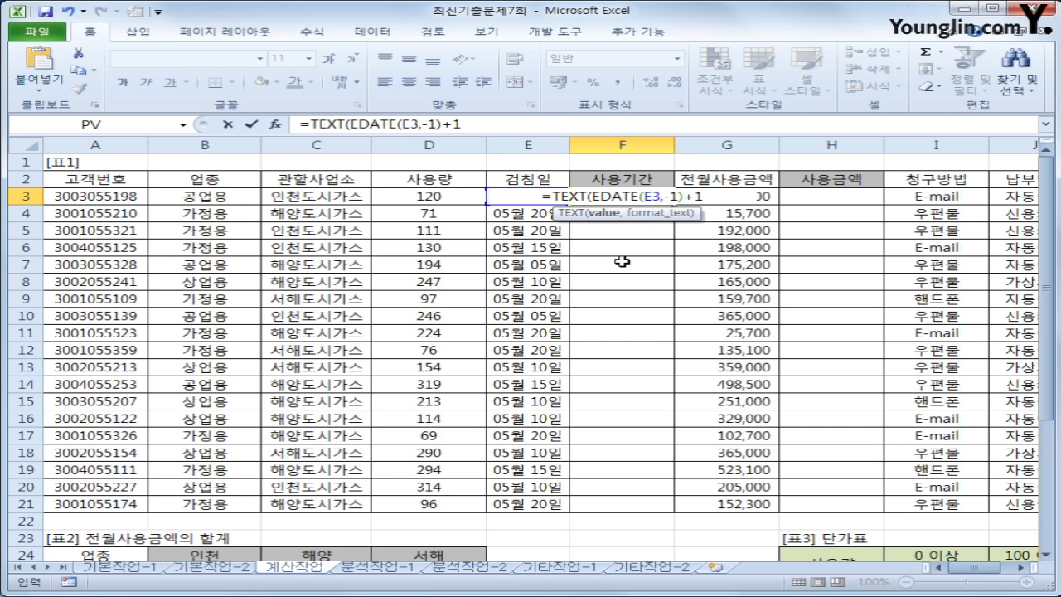
{"action": "type", "text": ","}
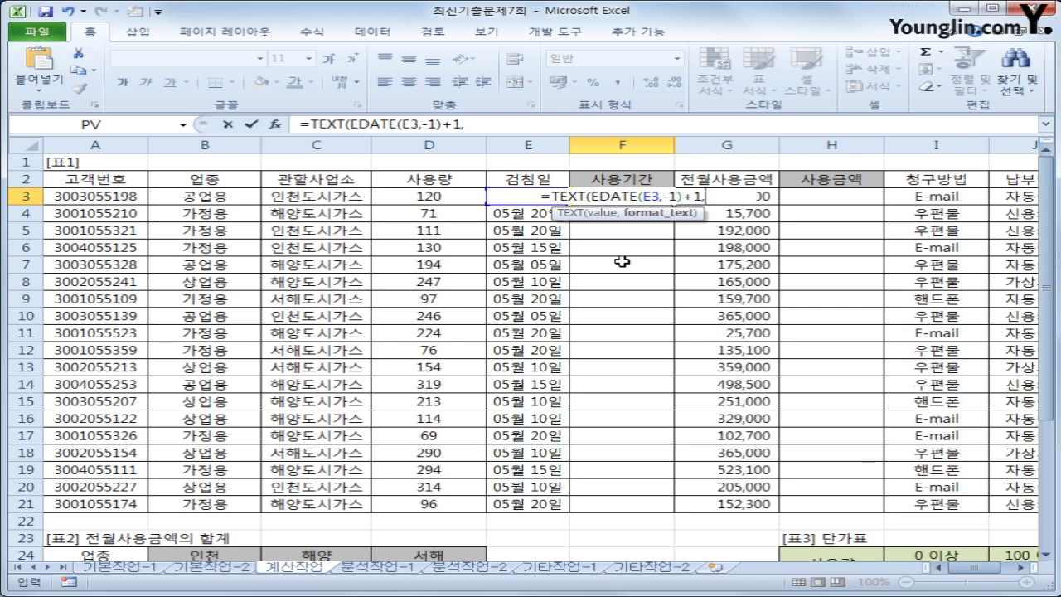
{"action": "type", "text": "\"ㅡㅡ"}
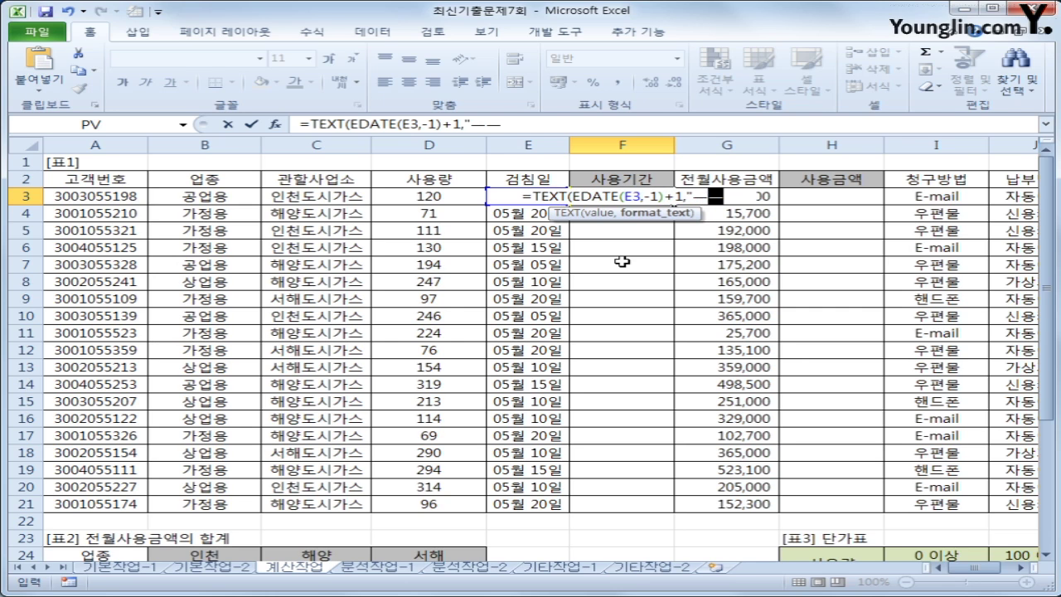
{"action": "key", "text": "BackSpace"}
{"action": "key", "text": "BackSpace"}
{"action": "type", "text": "mm"}
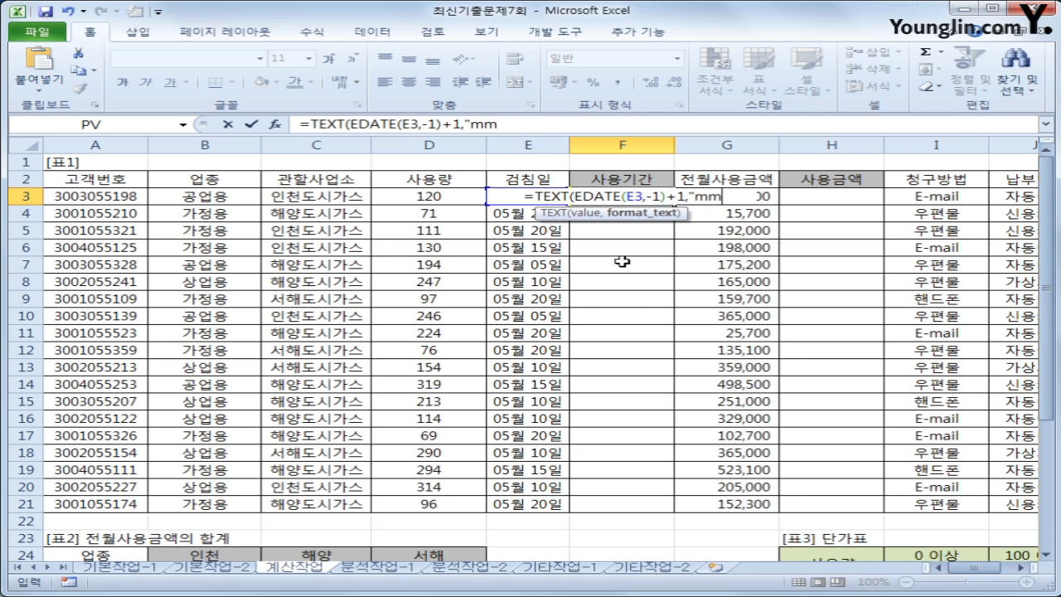
{"action": "type", "text": "/dd\""}
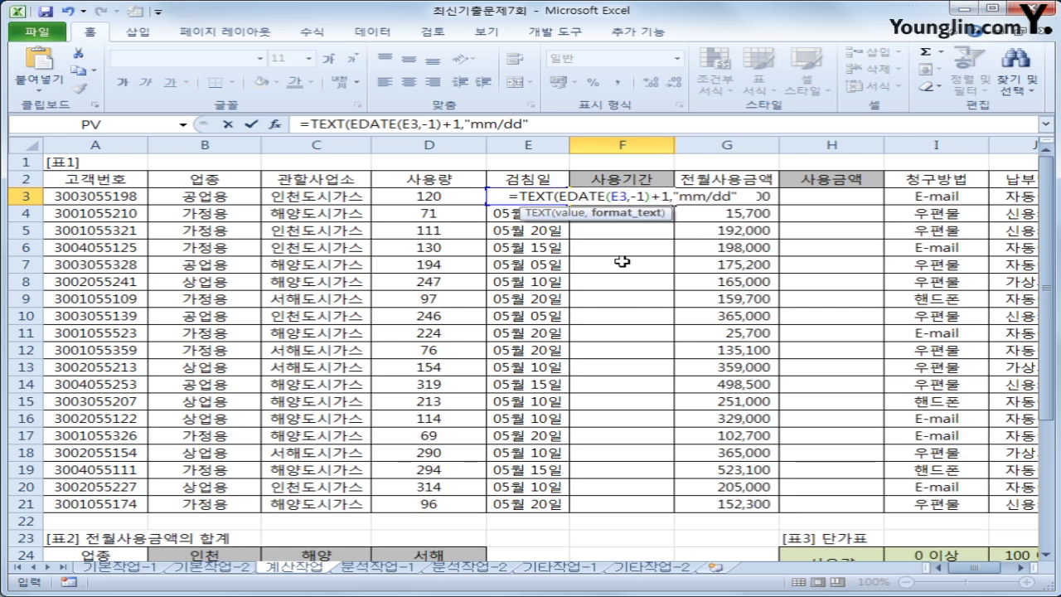
{"action": "type", "text": ")"}
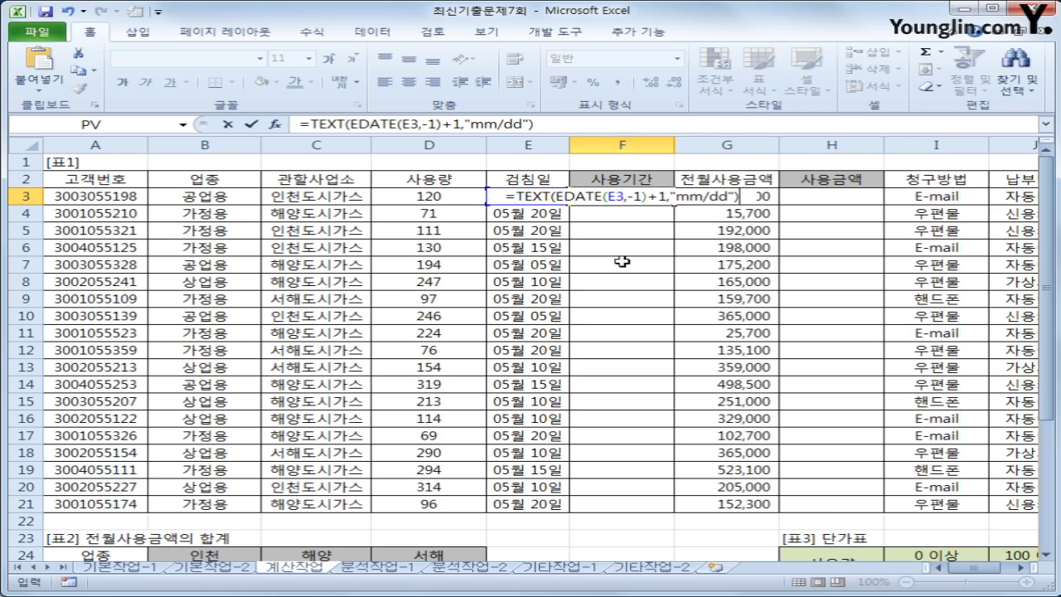
{"action": "key", "text": "Return"}
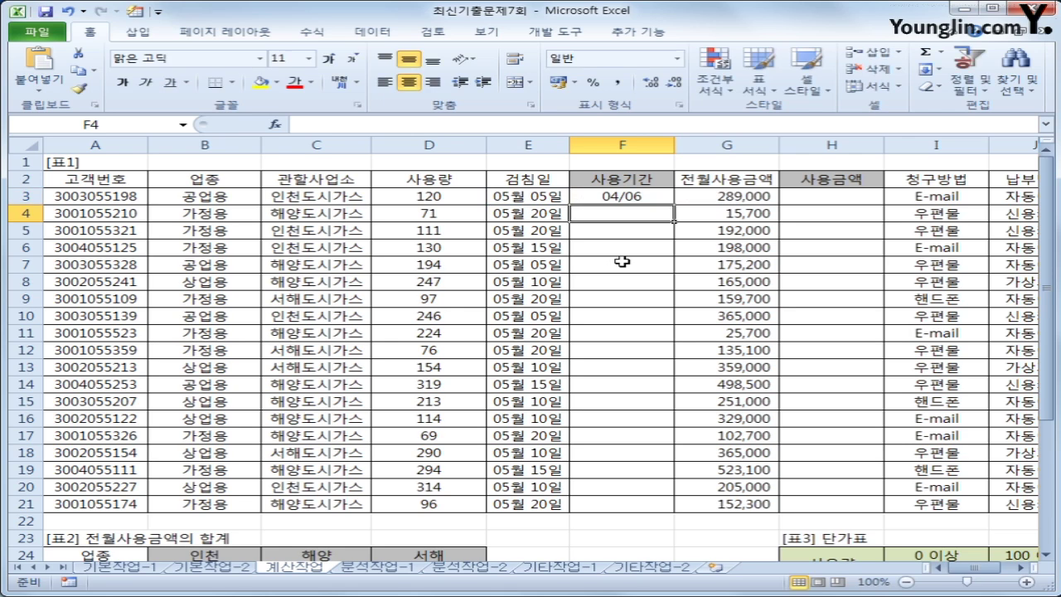
Append &"~"&TEXT(E3,"mm/dd") to the F3 formula so it shows 04/06~05/05
{"action": "key", "text": "Up"}
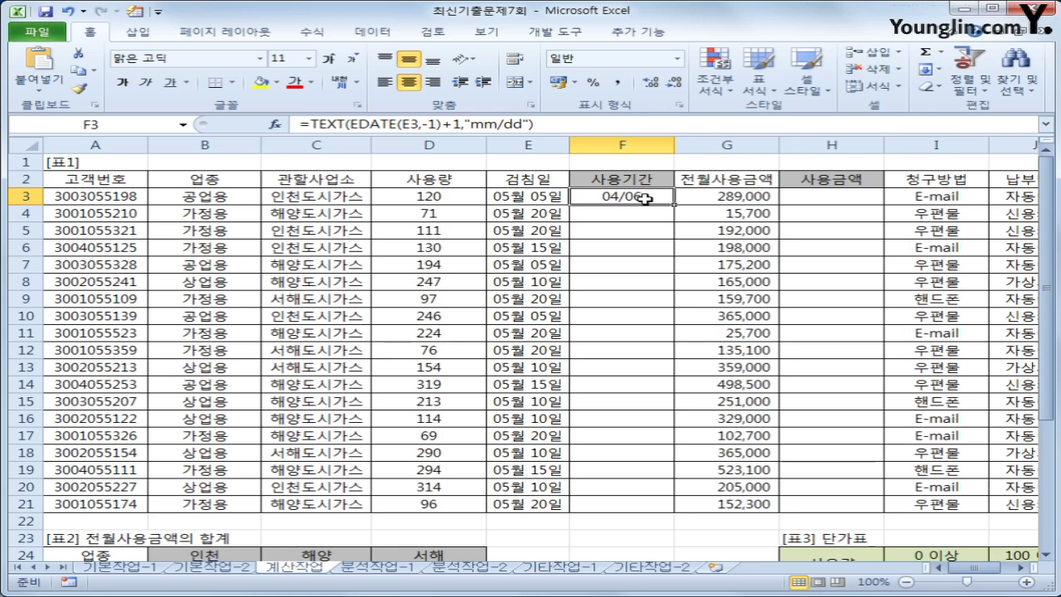
{"action": "left_click", "coordinate": [554, 125]}
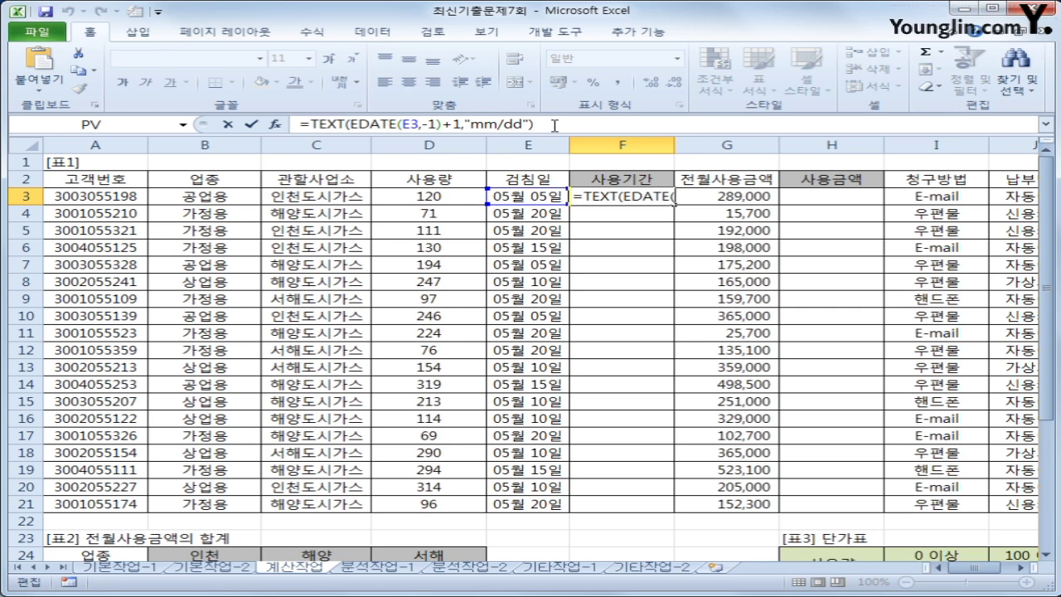
{"action": "type", "text": "&"}
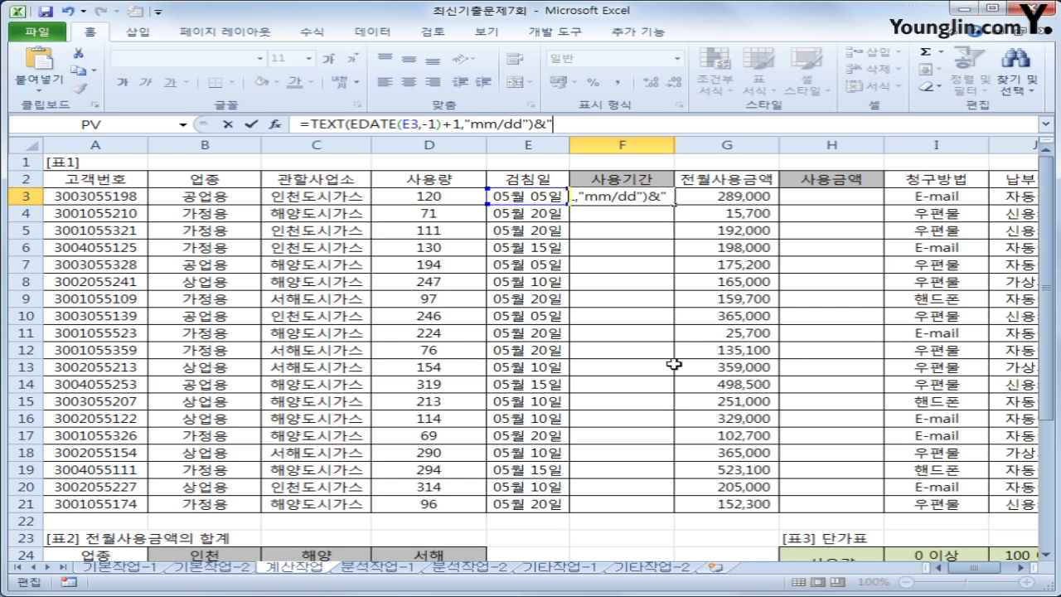
{"action": "type", "text": "\"~\""}
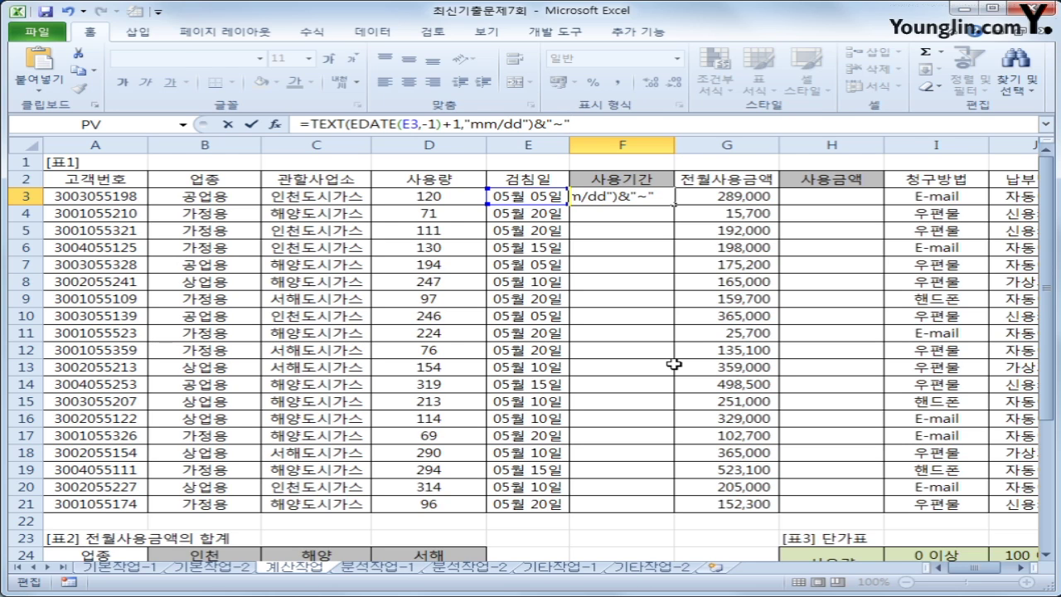
{"action": "type", "text": "&text"}
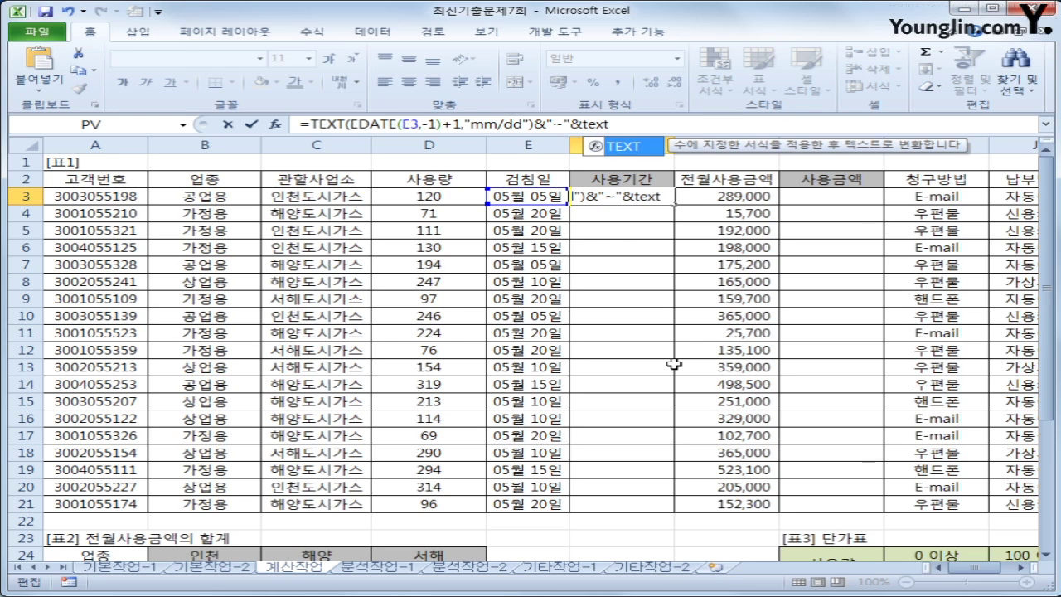
{"action": "type", "text": "("}
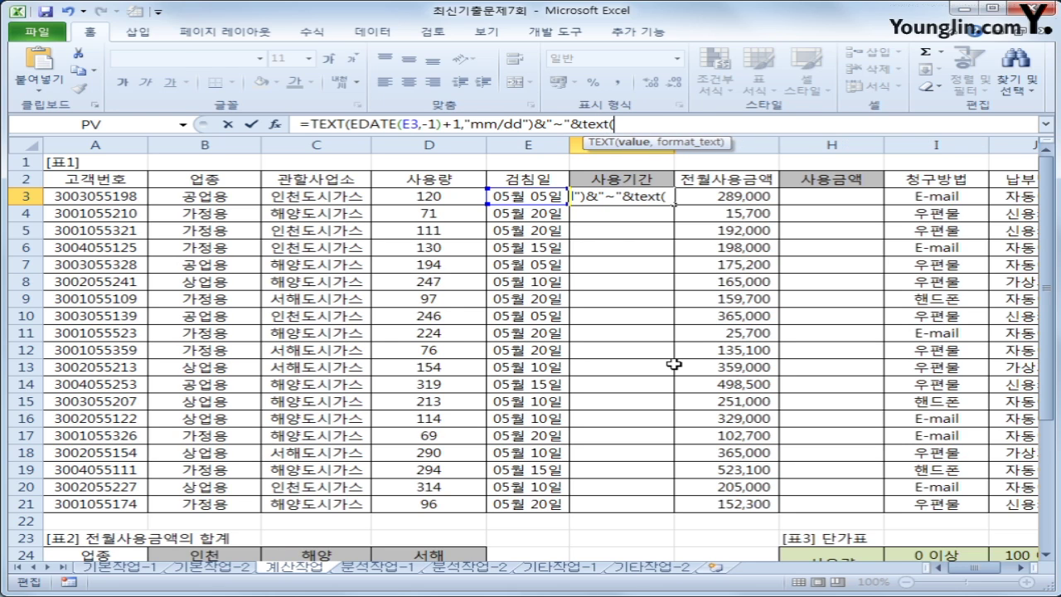
{"action": "left_click", "coordinate": [512, 196]}
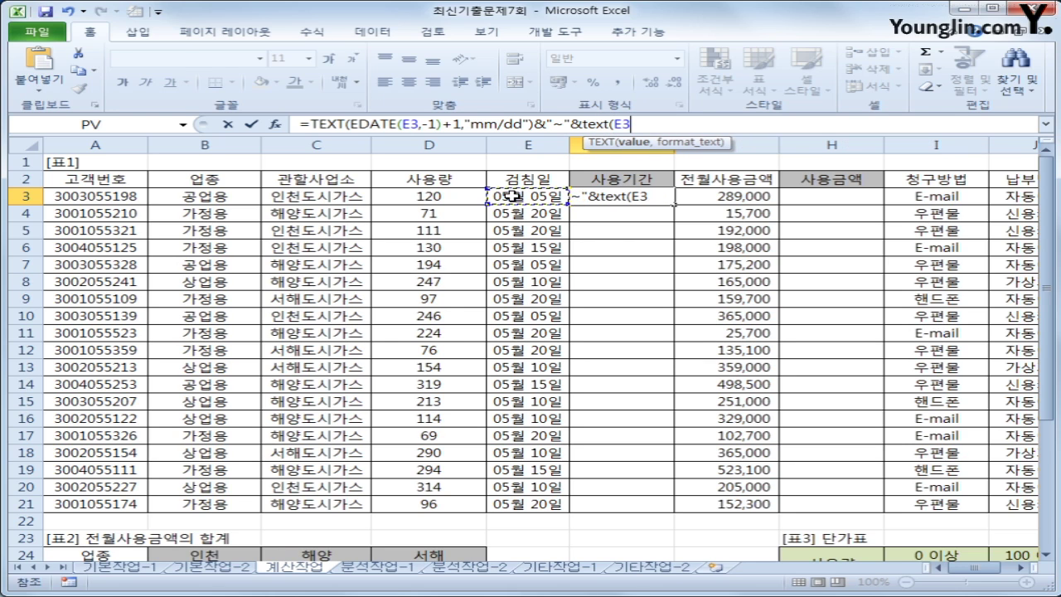
{"action": "type", "text": ","}
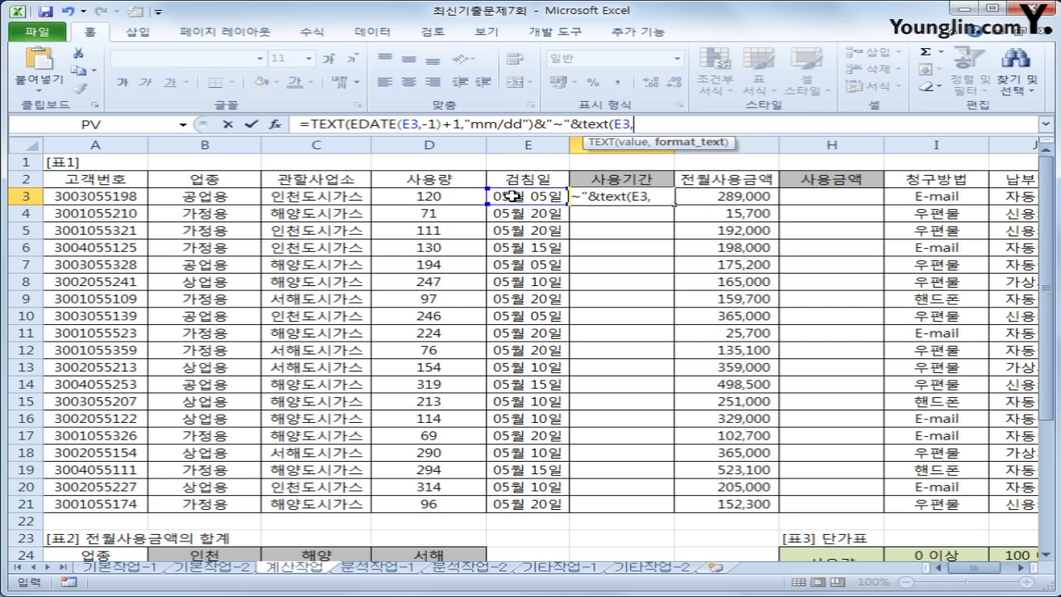
{"action": "type", "text": "\"mm/dd"}
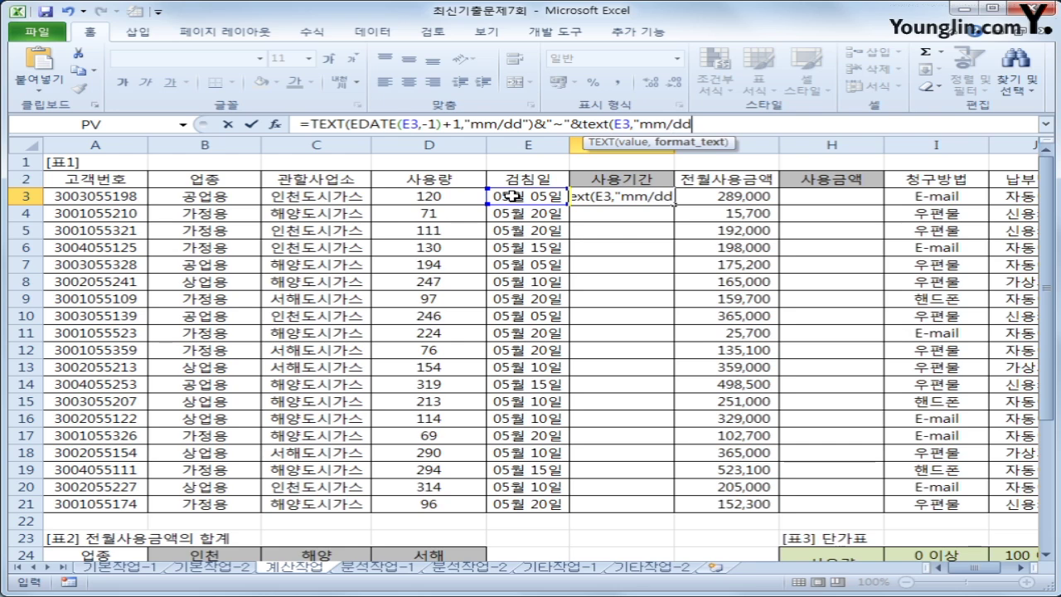
{"action": "type", "text": "\""}
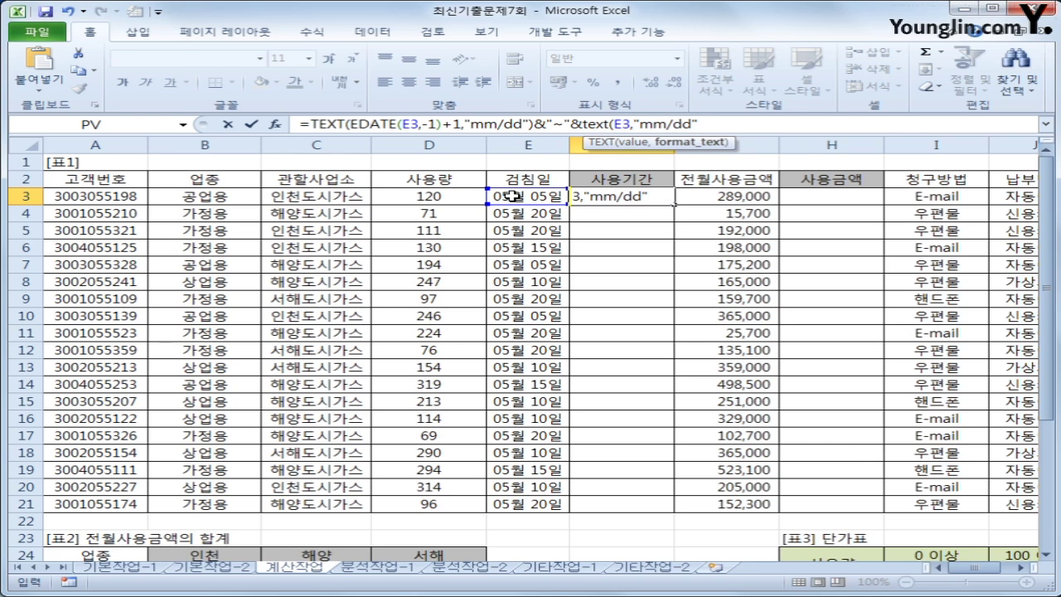
{"action": "type", "text": ")"}
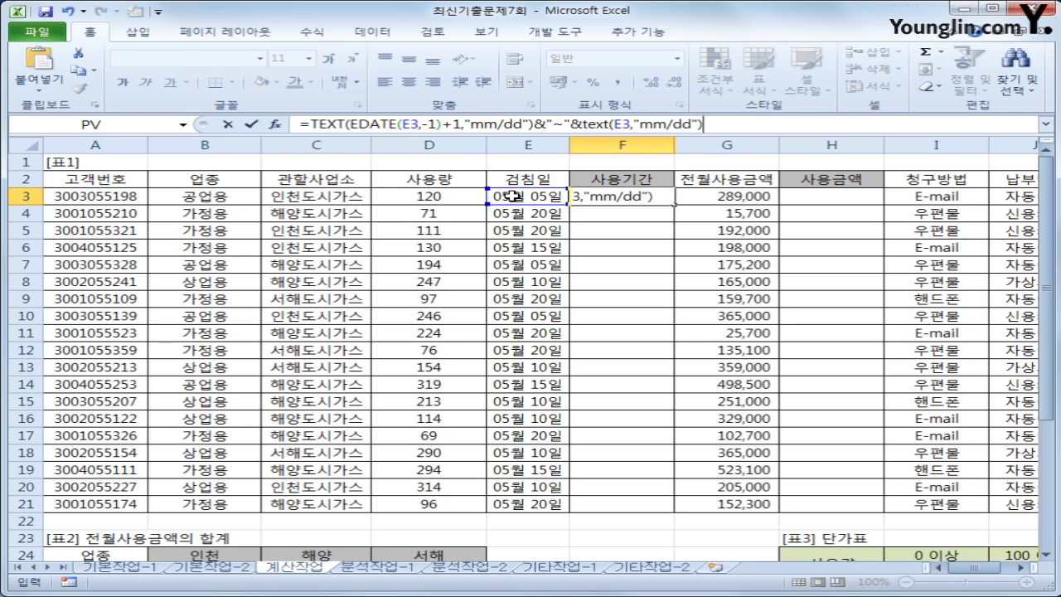
{"action": "key", "text": "Return"}
Copy the 사용기간 formula from F3 down to F21
{"action": "key", "text": "Up"}
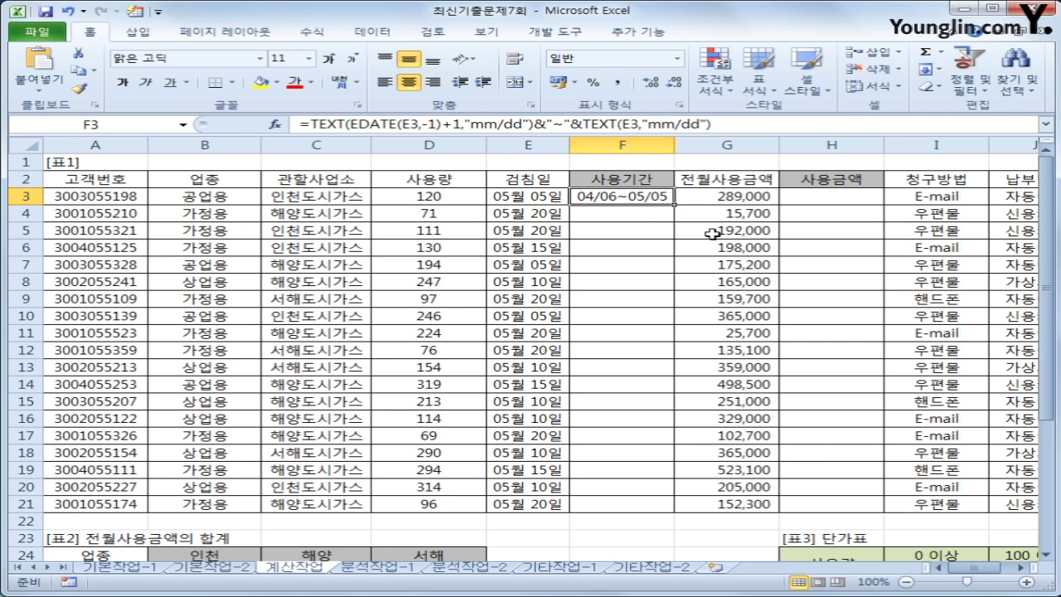
{"action": "double_click", "coordinate": [677, 204]}
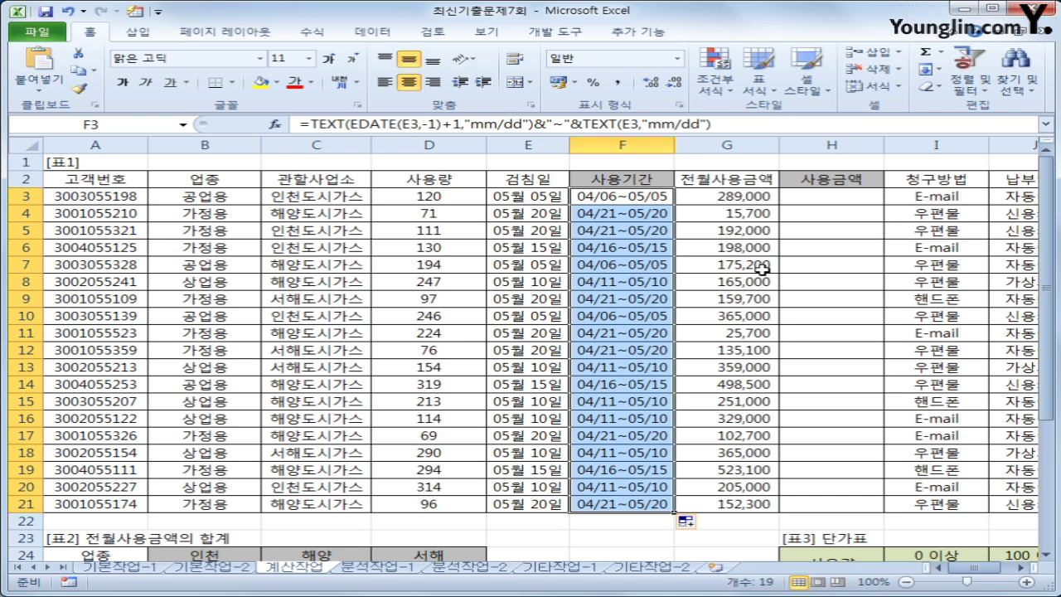
{"action": "left_click", "coordinate": [829, 202]}
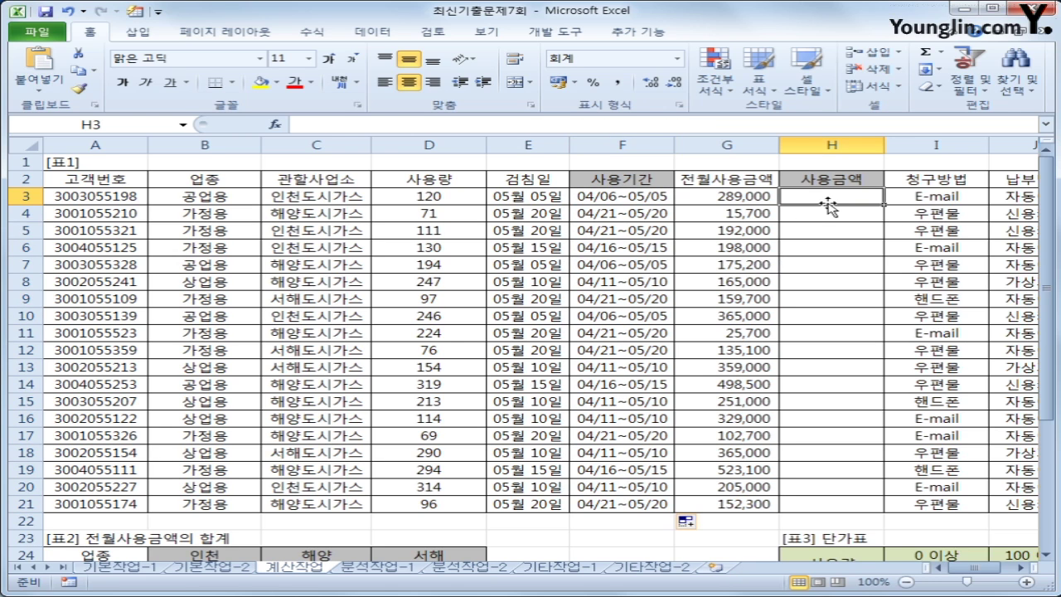
{"action": "left_click", "coordinate": [459, 203]}
{"action": "left_click_drag", "start_coordinate": [458, 203], "coordinate": [433, 503]}
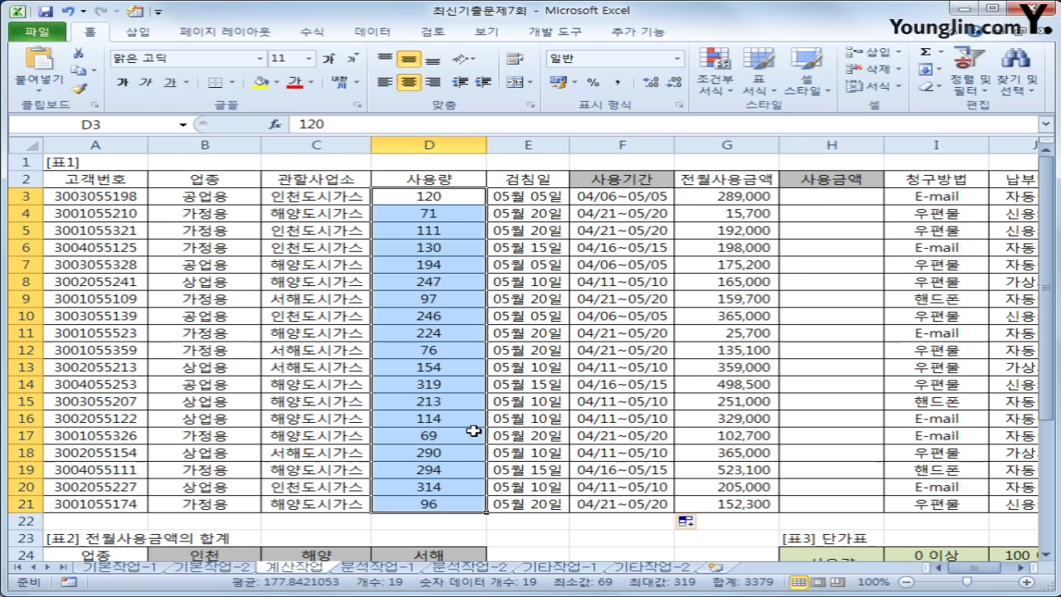
{"action": "left_click", "coordinate": [815, 196]}
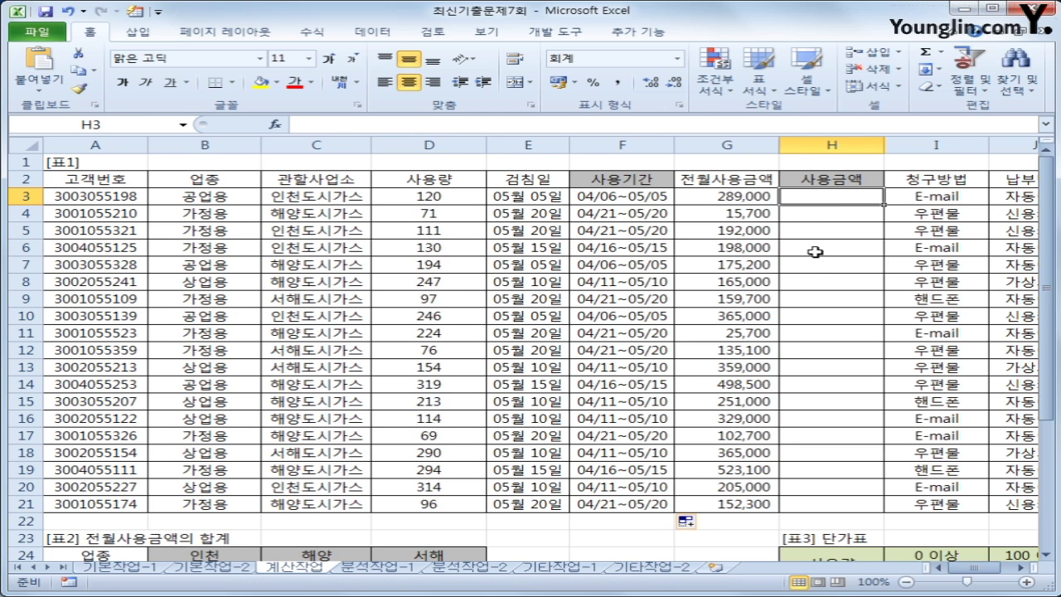
{"action": "scroll", "coordinate": [812, 257], "scroll_direction": "down", "scroll_amount": 3}
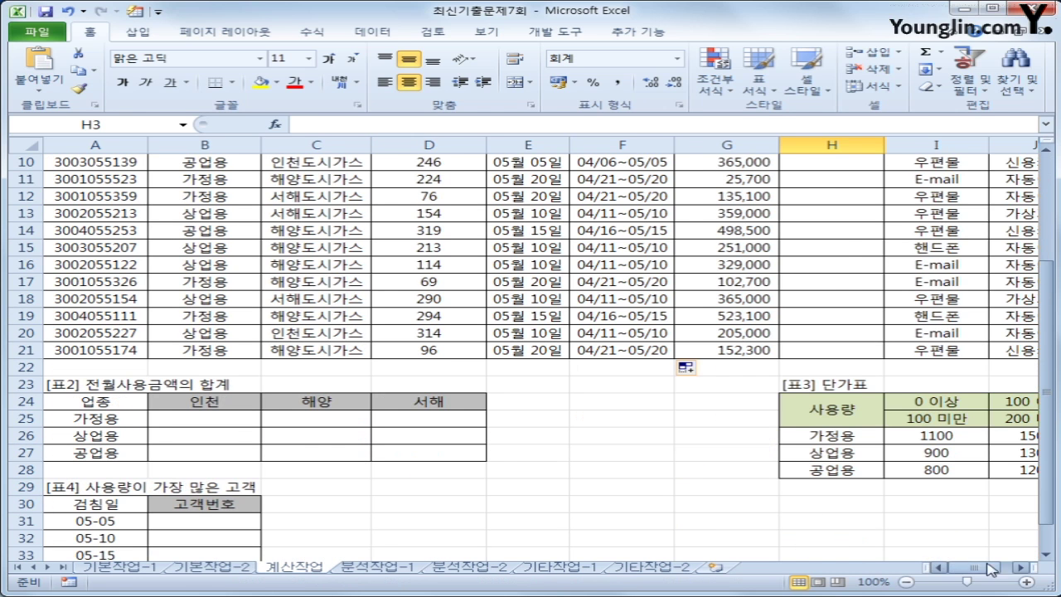
{"action": "left_click", "coordinate": [1020, 568]}
{"action": "left_click", "coordinate": [1020, 567]}
{"action": "left_click", "coordinate": [1017, 569]}
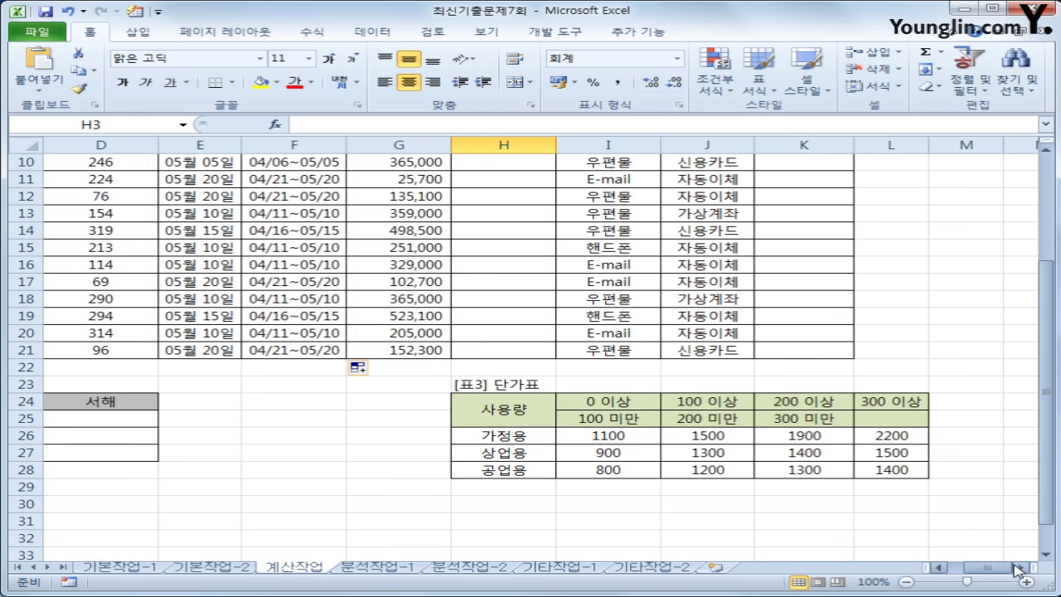
{"action": "left_click_drag", "start_coordinate": [514, 435], "coordinate": [510, 474]}
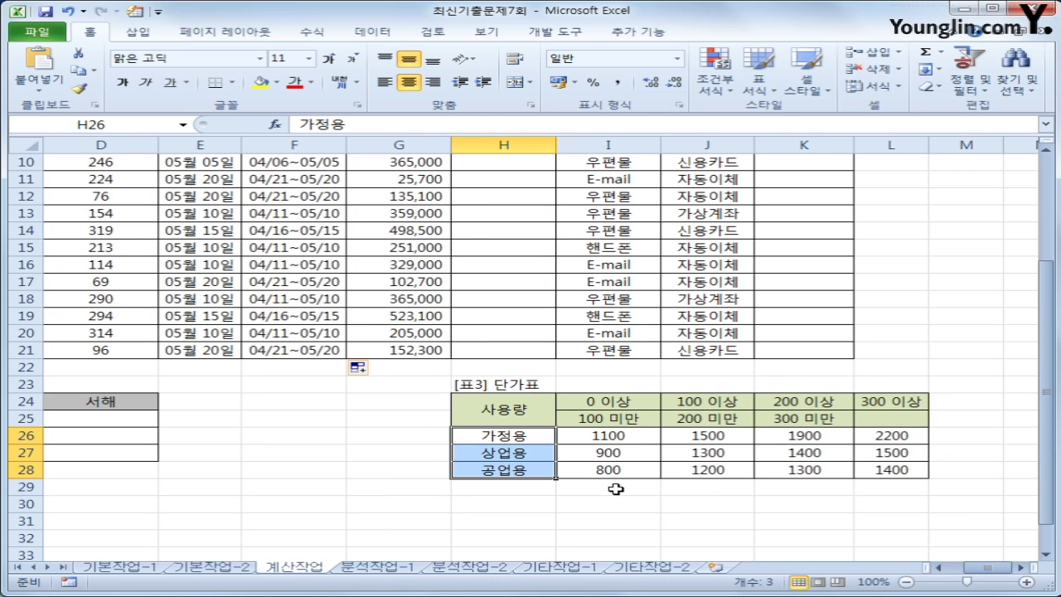
{"action": "scroll", "coordinate": [616, 489], "scroll_direction": "up", "scroll_amount": 1}
{"action": "left_click_drag", "start_coordinate": [613, 454], "coordinate": [827, 455]}
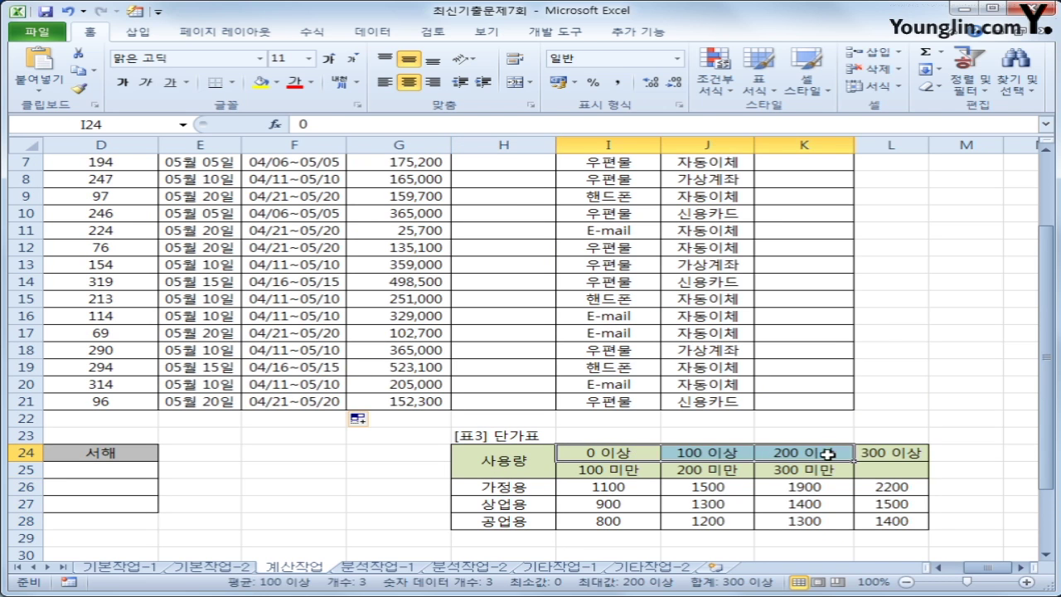
{"action": "left_click_drag", "start_coordinate": [608, 487], "coordinate": [867, 519]}
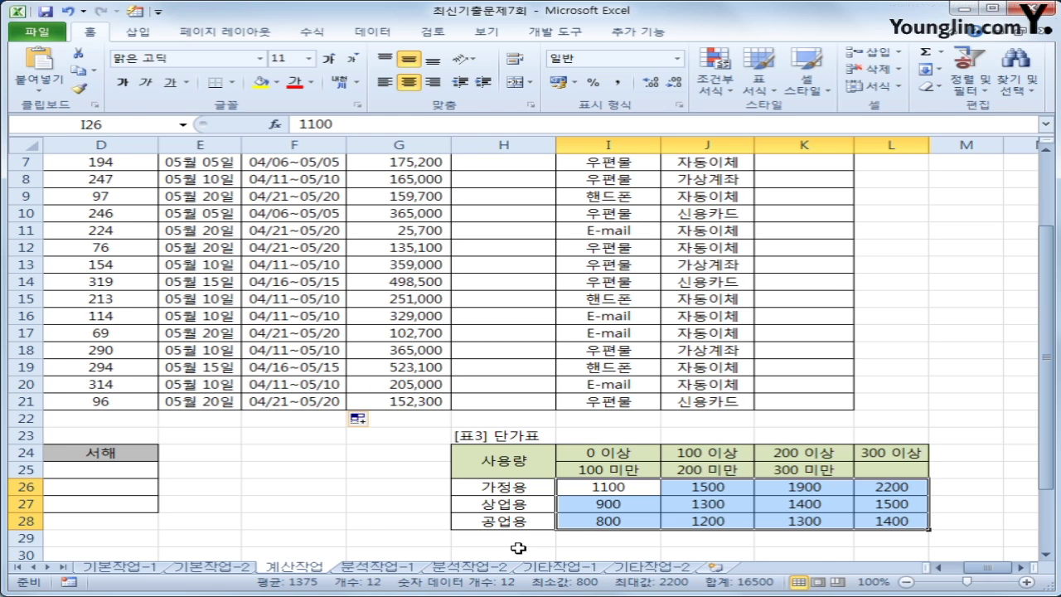
{"action": "scroll", "coordinate": [517, 535], "scroll_direction": "up", "scroll_amount": 2}
{"action": "left_click", "coordinate": [505, 199]}
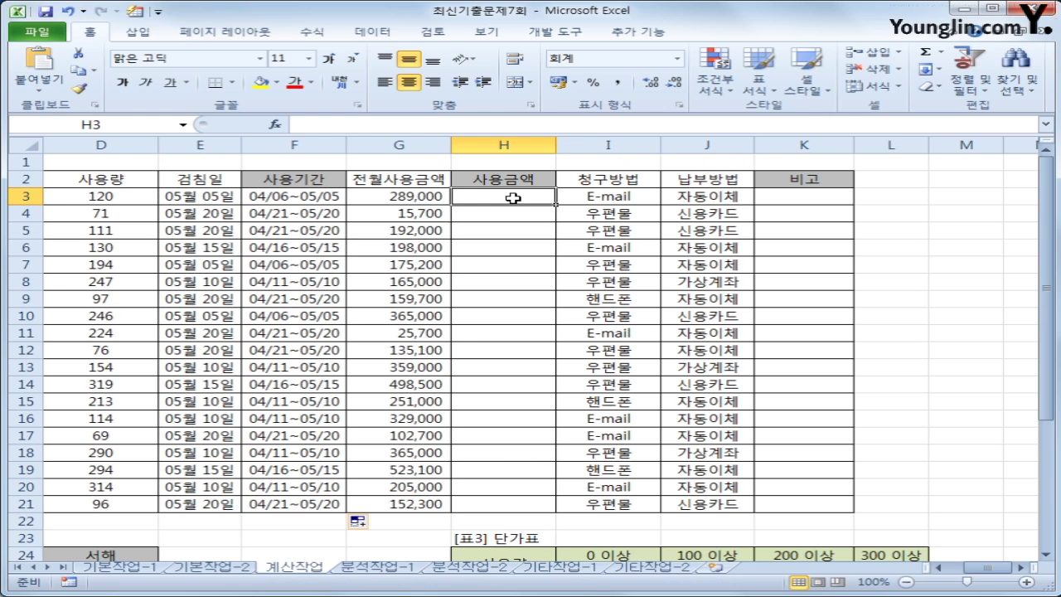
Start H3 as =D3*HLOOKUP(D3,$I$24:$L$28 using the 표3 unit-price table
{"action": "type", "text": "="}
{"action": "key", "text": "Left"}
{"action": "key", "text": "Left"}
{"action": "key", "text": "Left"}
{"action": "key", "text": "Left"}
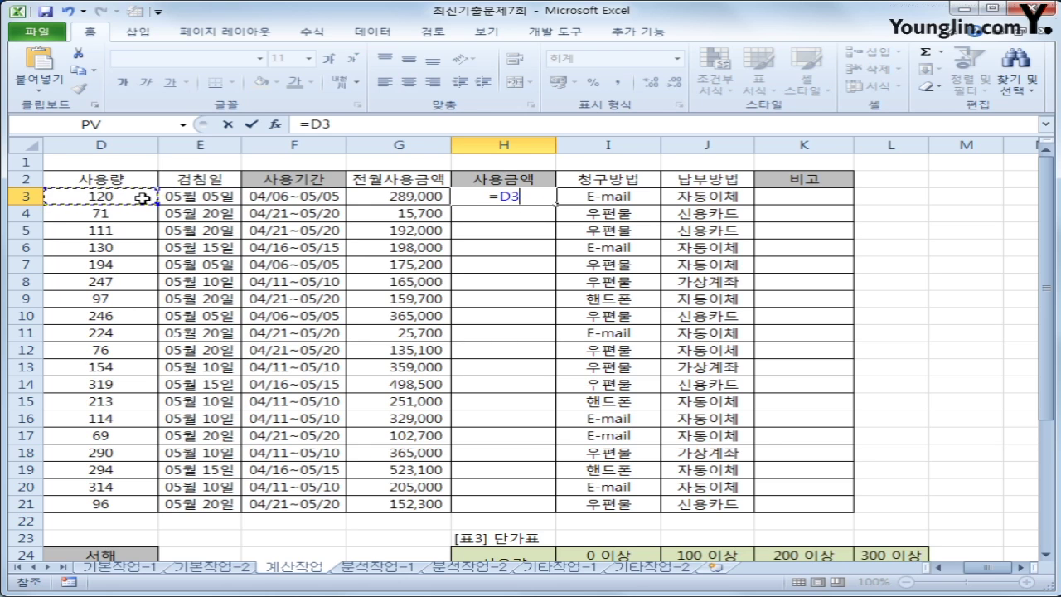
{"action": "type", "text": "*"}
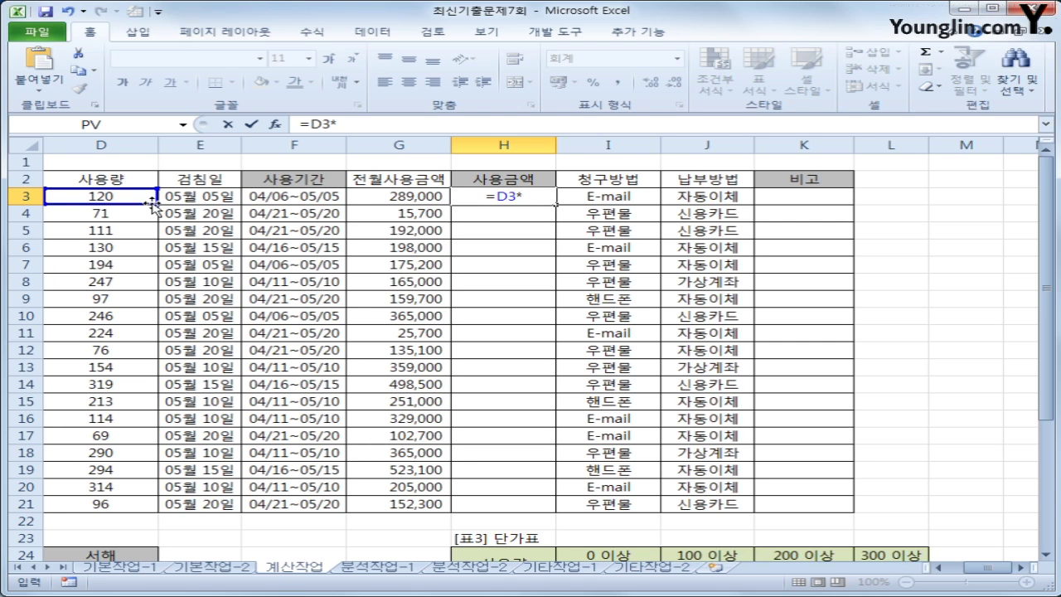
{"action": "type", "text": "hl"}
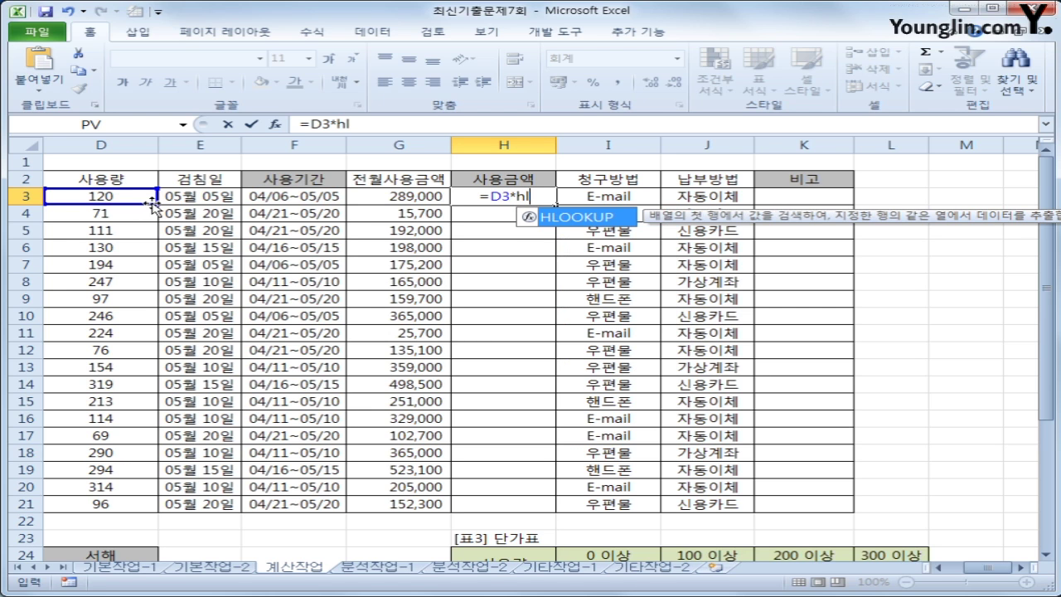
{"action": "key", "text": "Tab"}
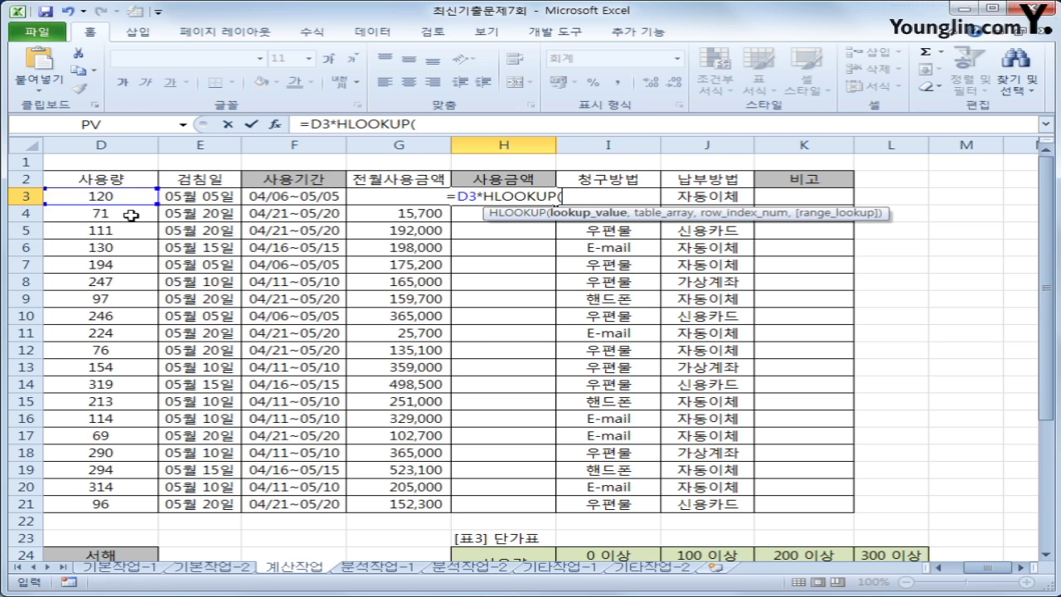
{"action": "left_click", "coordinate": [133, 196]}
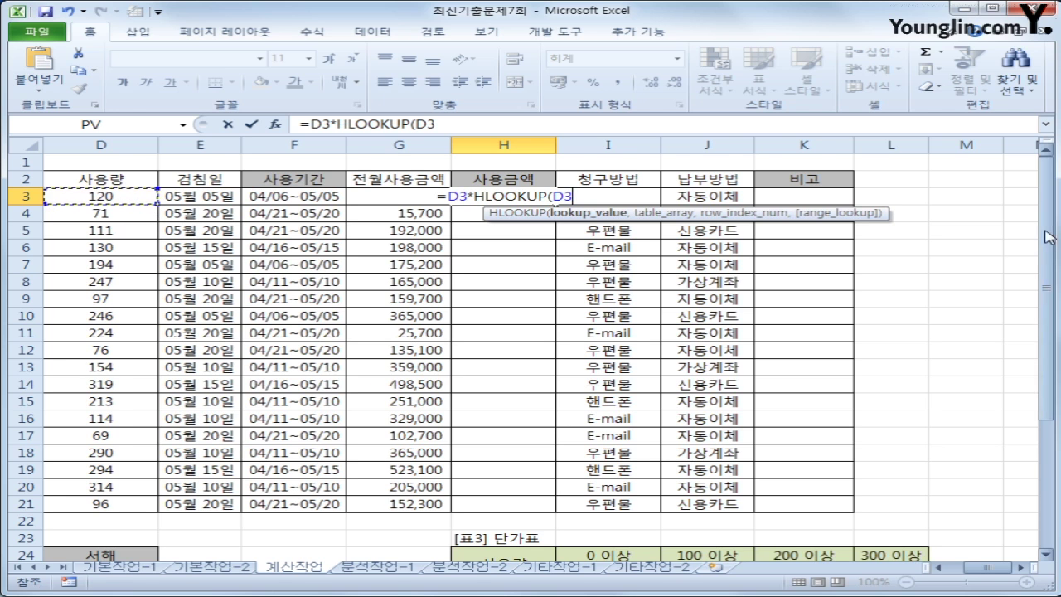
{"action": "left_click_drag", "start_coordinate": [1043, 263], "coordinate": [1049, 314]}
{"action": "type", "text": ","}
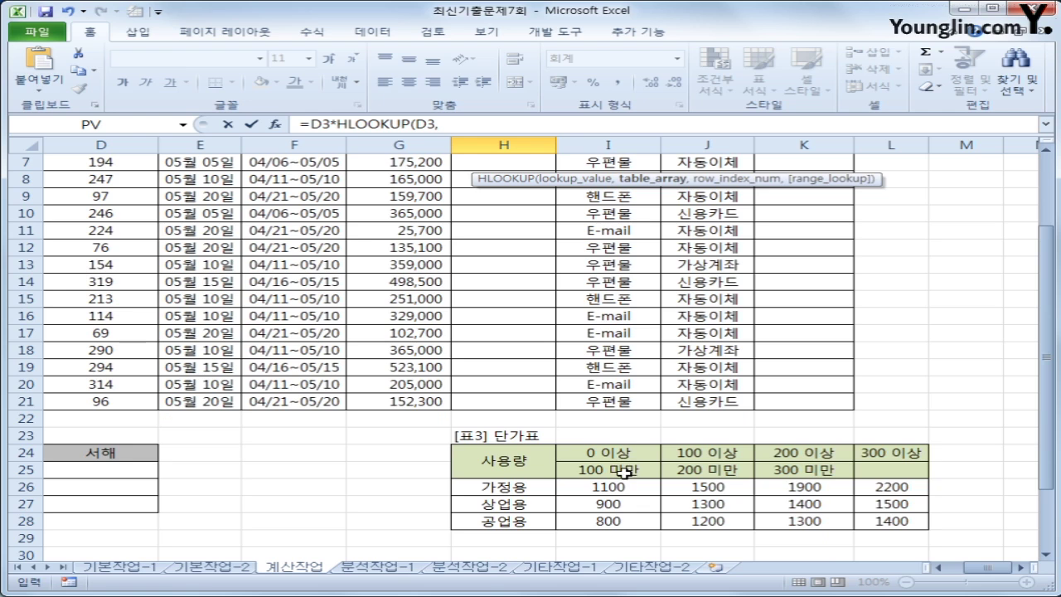
{"action": "left_click_drag", "start_coordinate": [621, 452], "coordinate": [872, 520]}
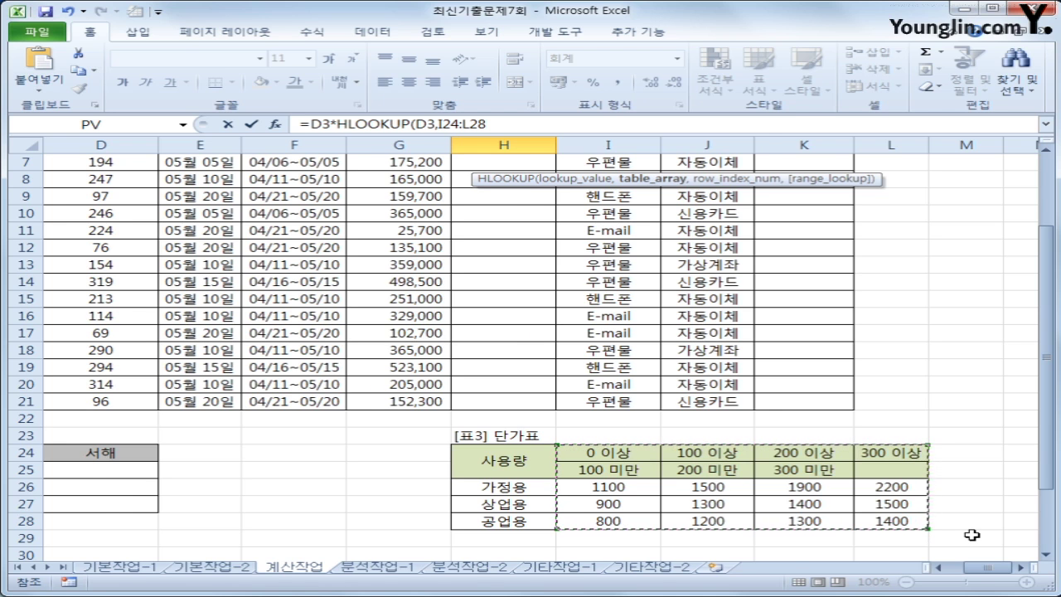
{"action": "key", "text": "F4"}
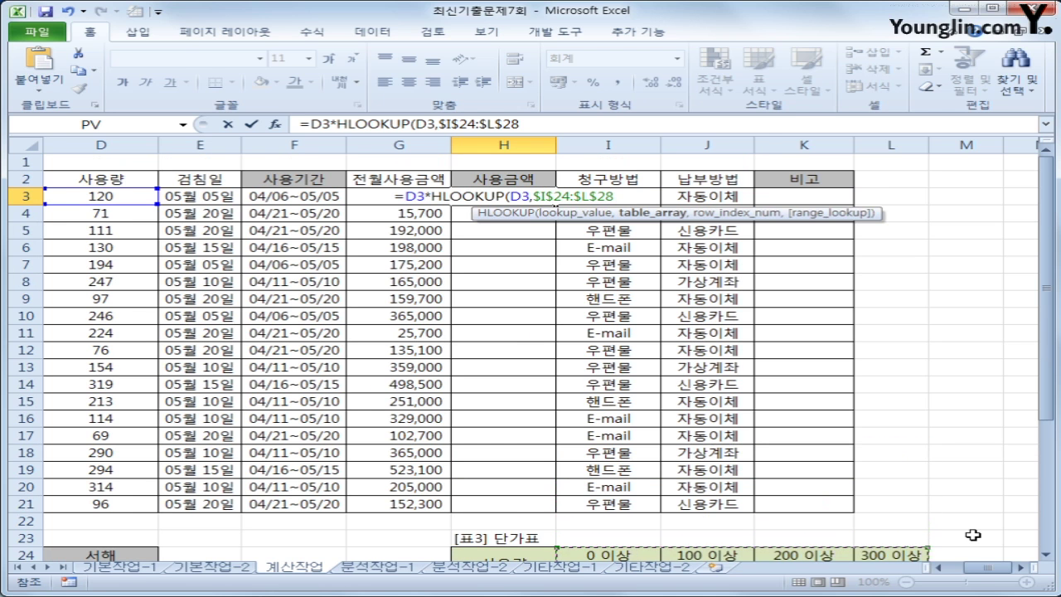
Add MATCH(B3,$H$26:$H$28,0) as the HLOOKUP row index in the H3 formula
{"action": "type", "text": ","}
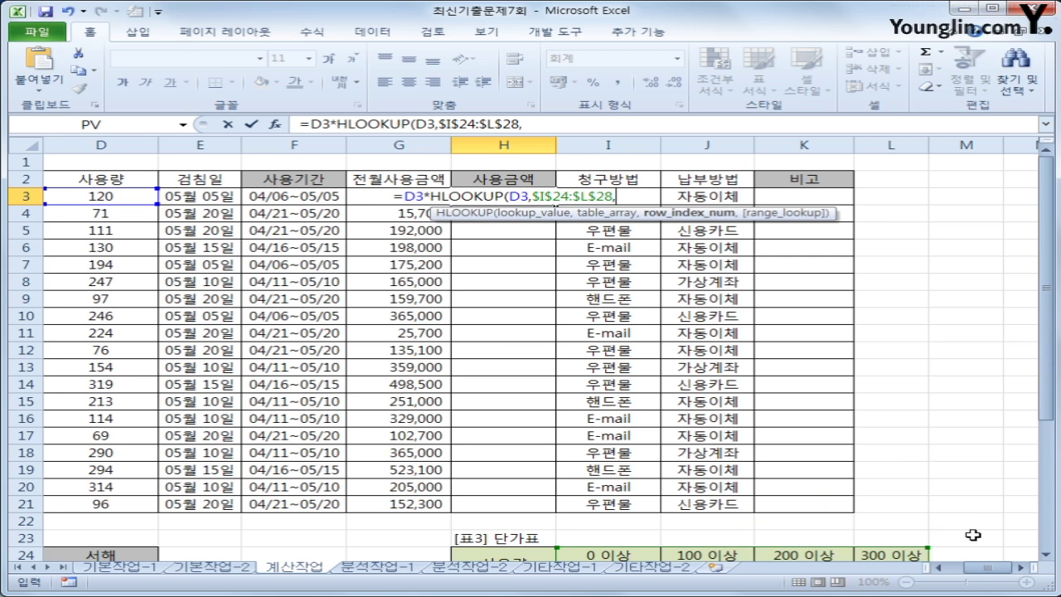
{"action": "scroll", "coordinate": [961, 499], "scroll_direction": "down", "scroll_amount": 3}
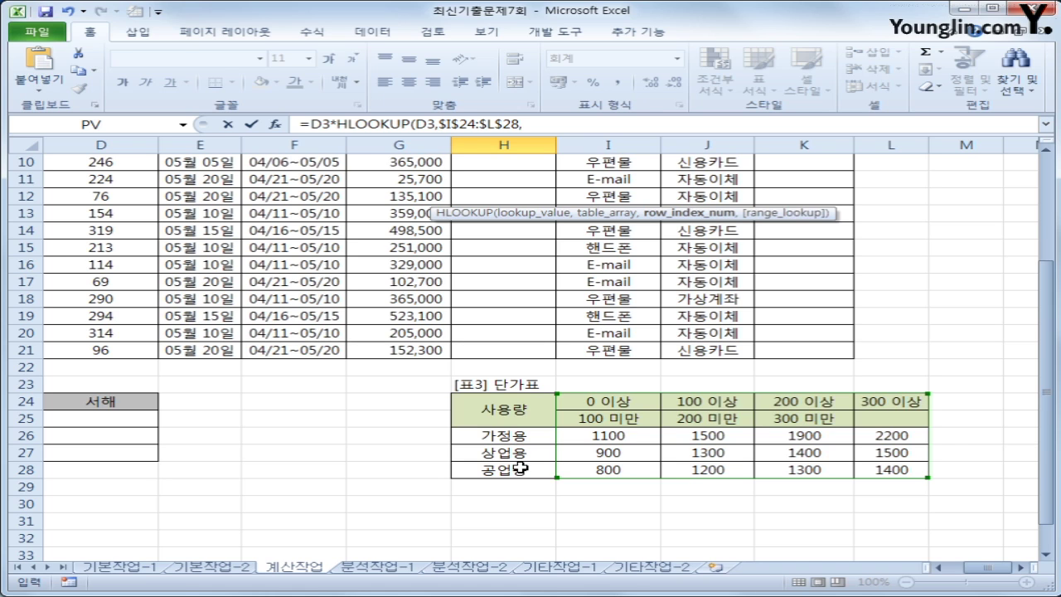
{"action": "left_click", "coordinate": [542, 127]}
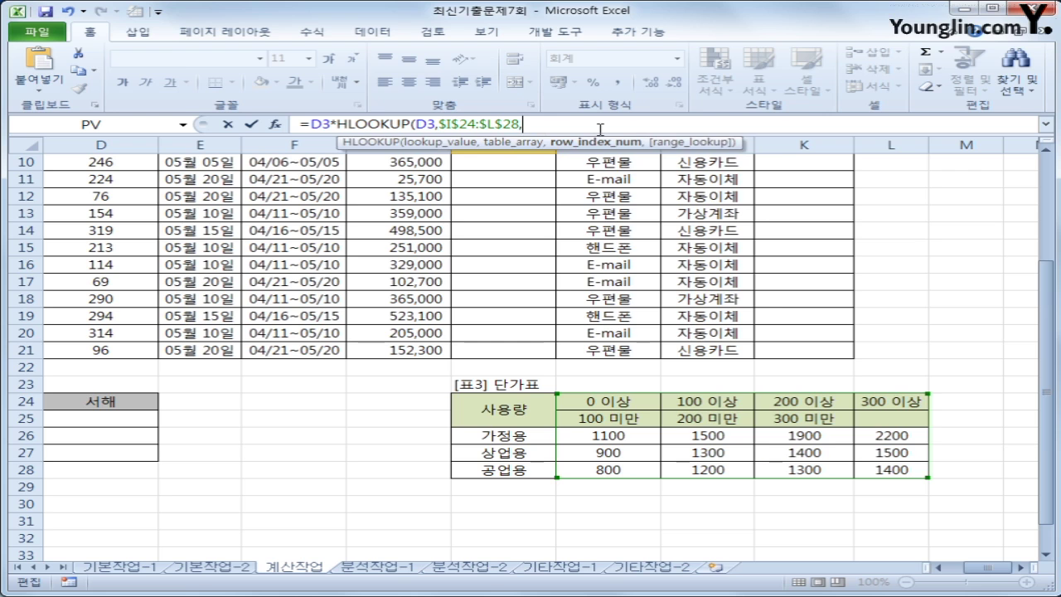
{"action": "type", "text": "ma"}
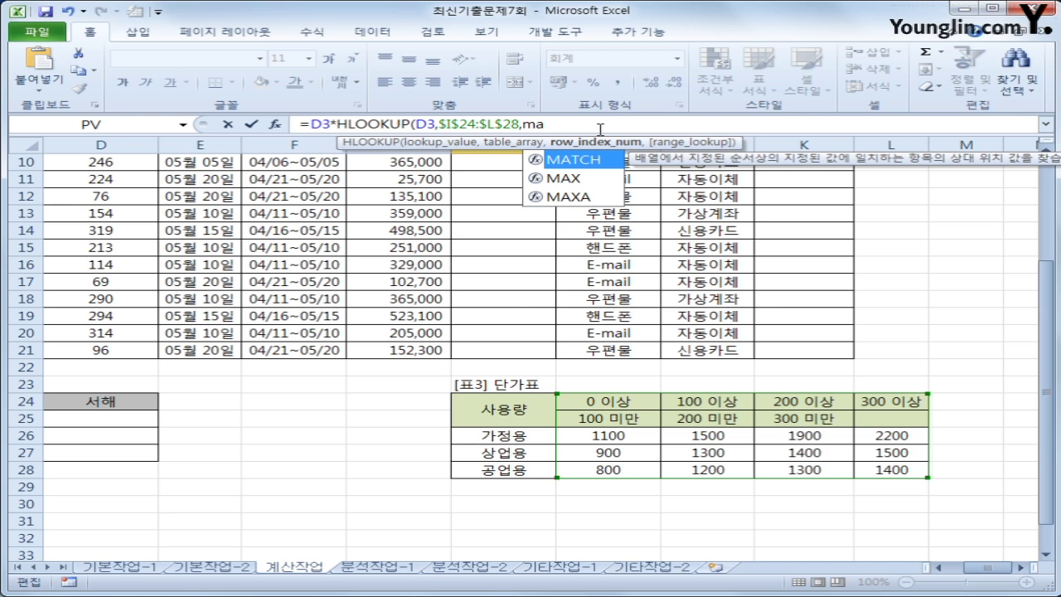
{"action": "type", "text": "t"}
{"action": "key", "text": "Tab"}
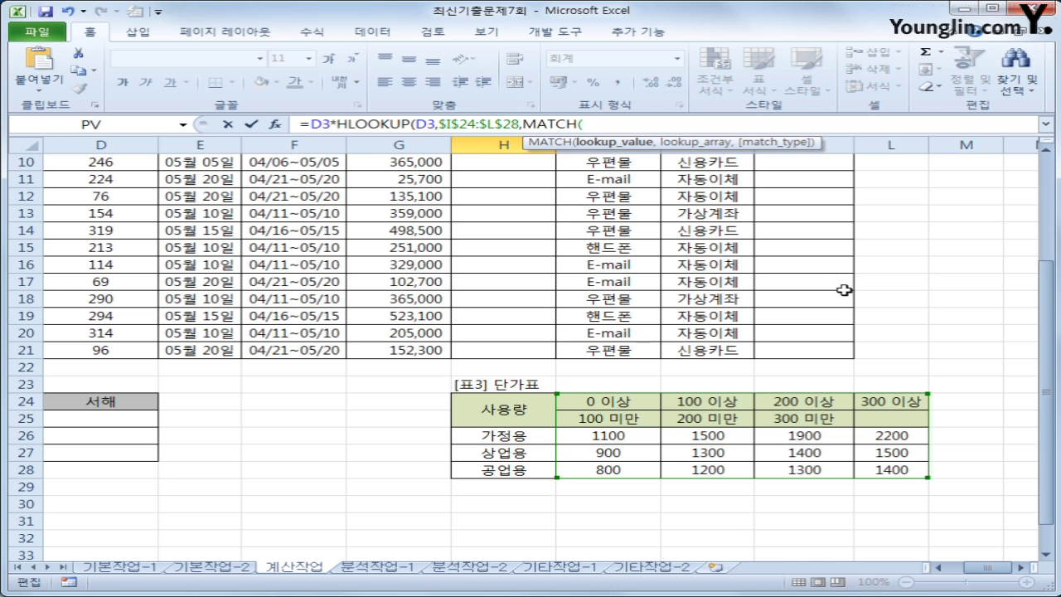
{"action": "scroll", "coordinate": [1049, 313], "scroll_direction": "up", "scroll_amount": 3}
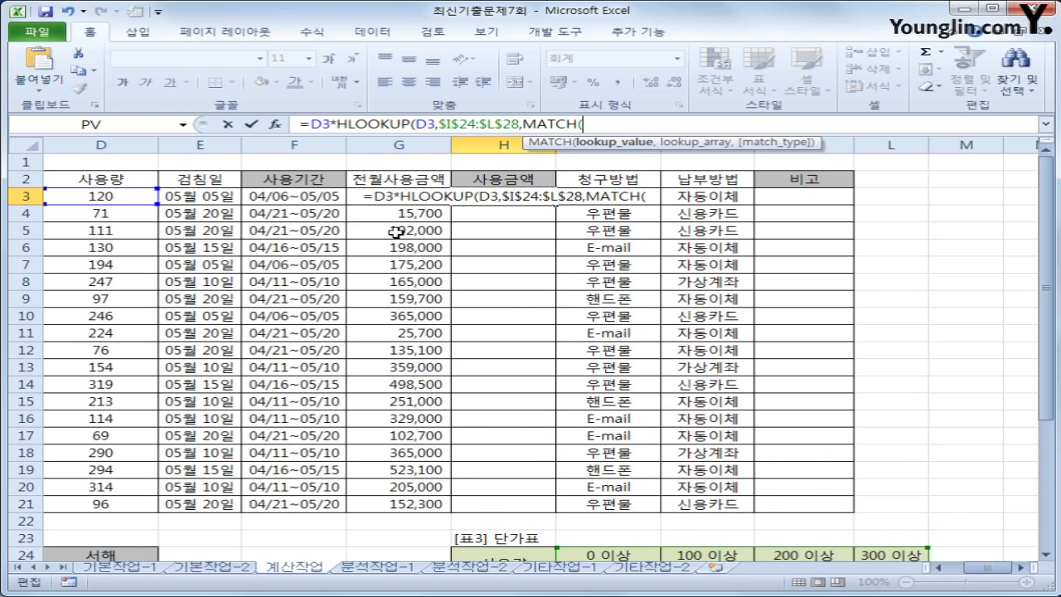
{"action": "left_click_drag", "start_coordinate": [982, 568], "coordinate": [970, 571]}
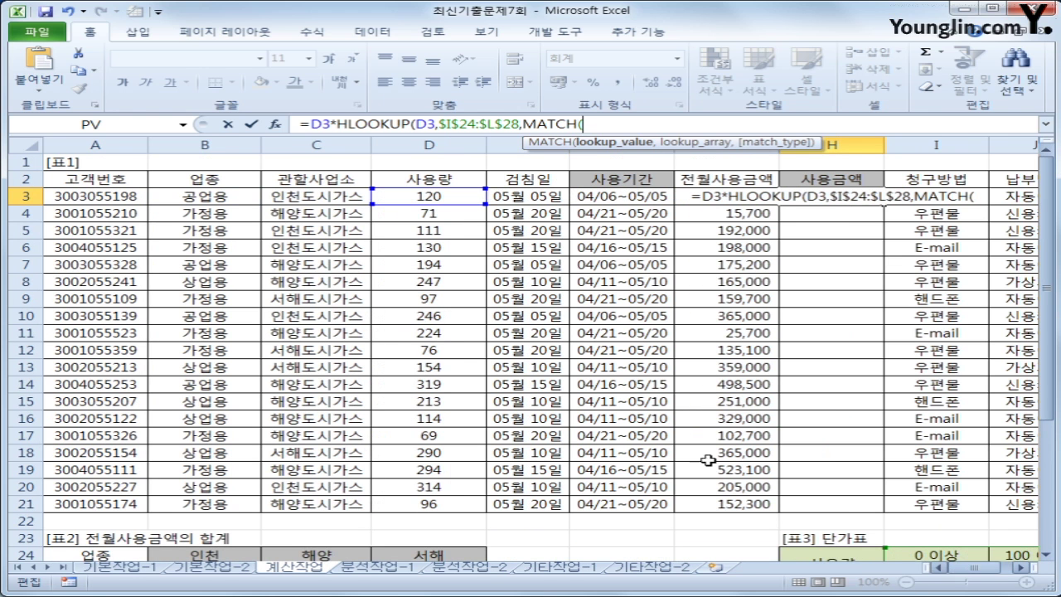
{"action": "left_click", "coordinate": [203, 196]}
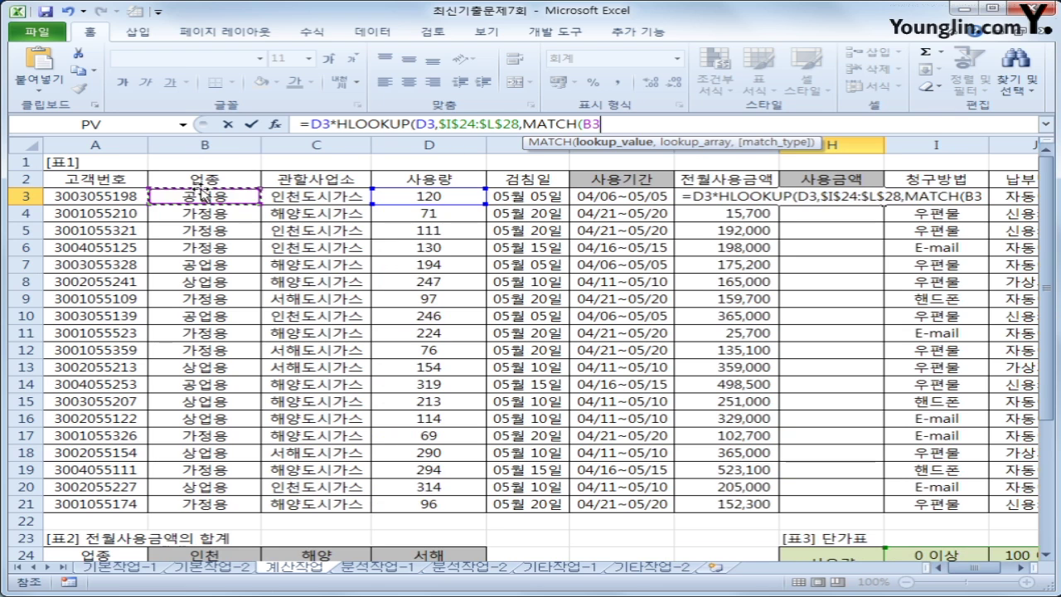
{"action": "type", "text": ","}
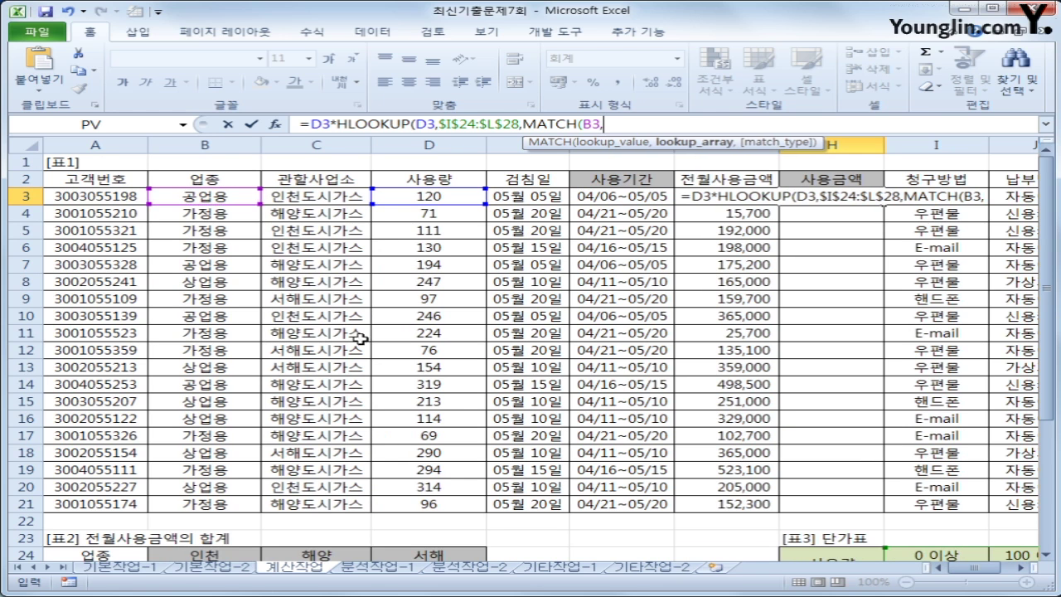
{"action": "scroll", "coordinate": [1054, 265], "scroll_direction": "down", "scroll_amount": 4}
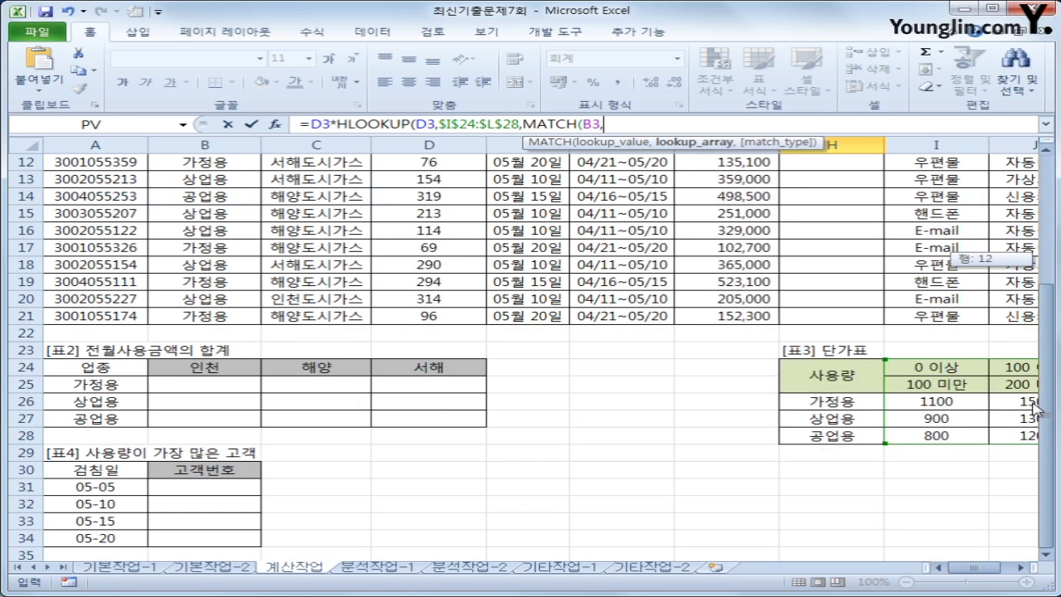
{"action": "left_click_drag", "start_coordinate": [857, 400], "coordinate": [860, 441]}
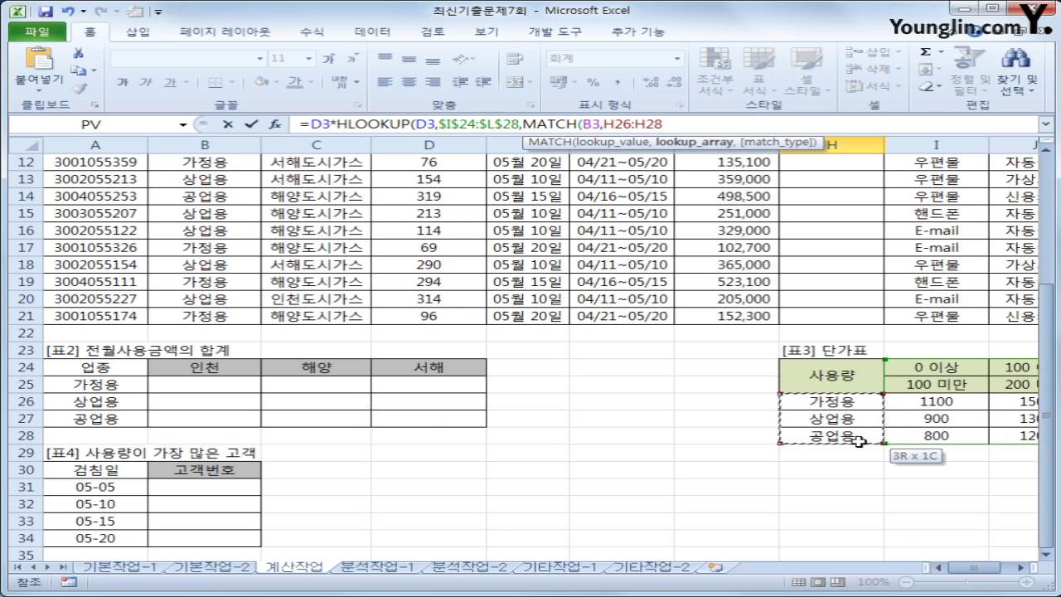
{"action": "left_click_drag", "start_coordinate": [860, 442], "coordinate": [862, 446]}
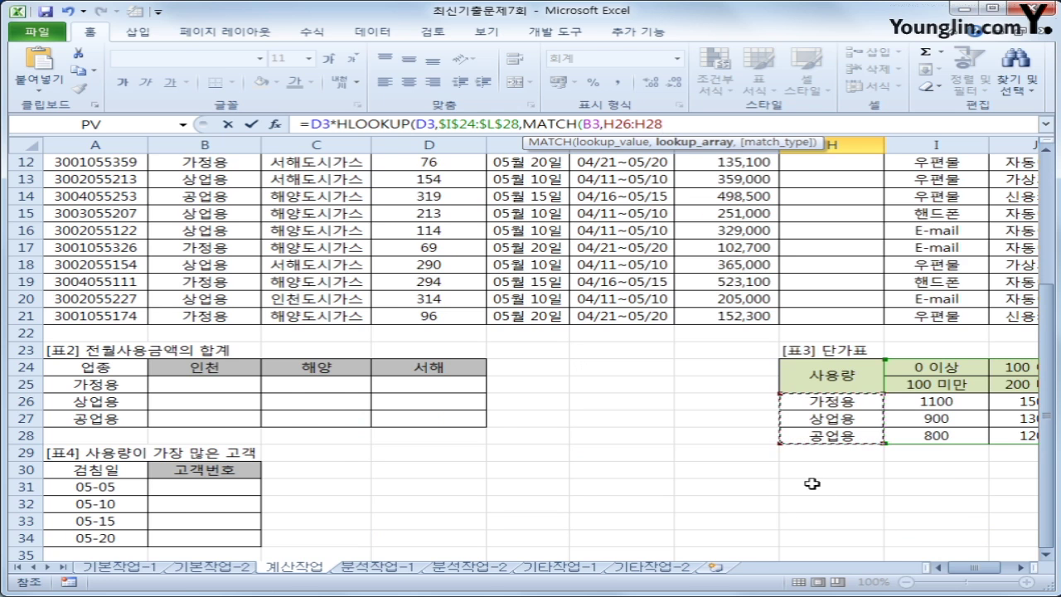
{"action": "key", "text": "F4"}
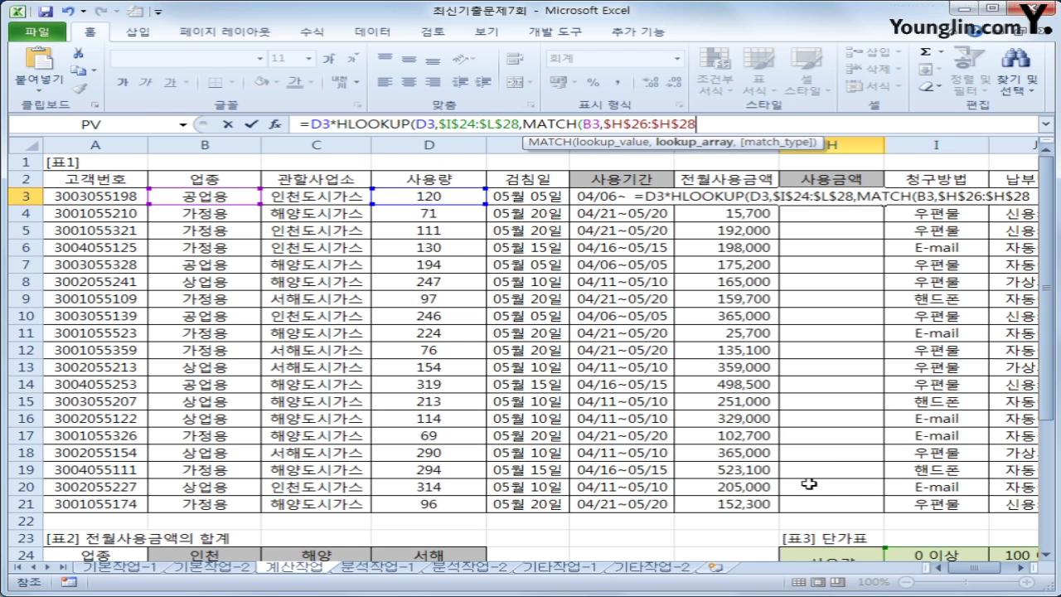
{"action": "type", "text": ",0"}
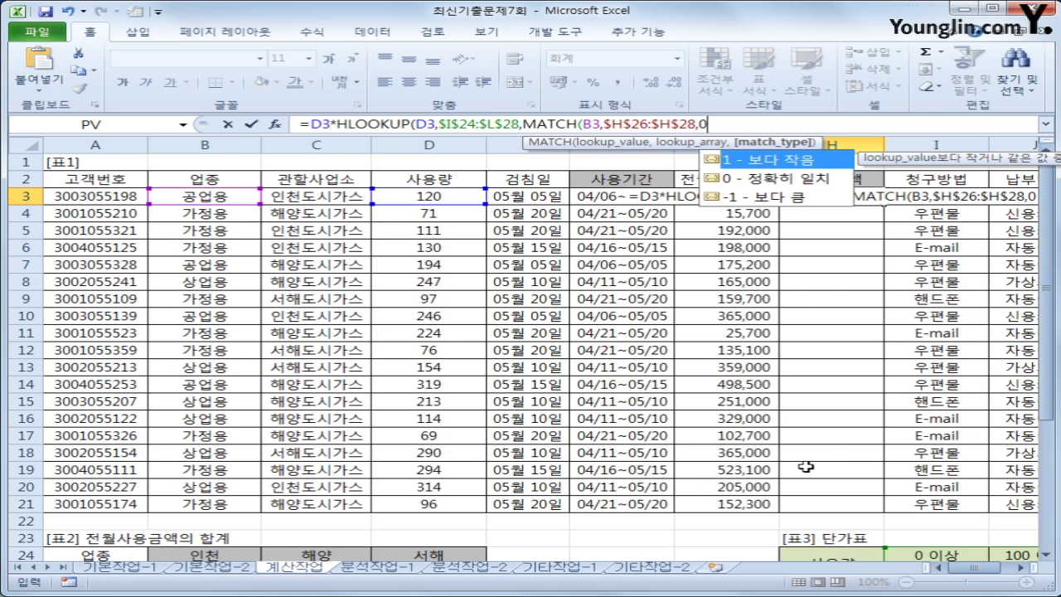
{"action": "type", "text": ")"}
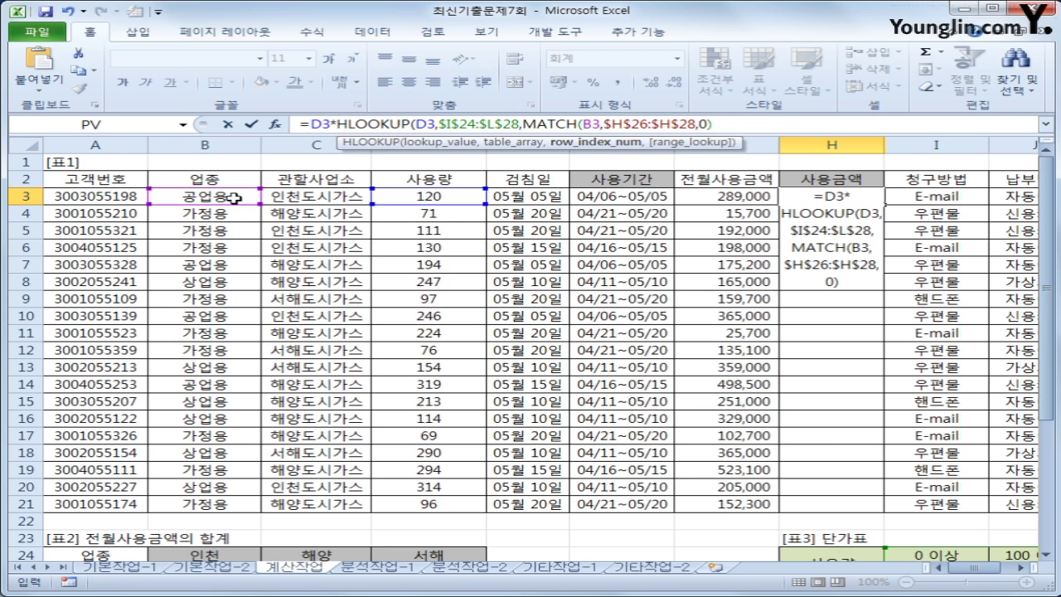
{"action": "scroll", "coordinate": [1046, 216], "scroll_direction": "down", "scroll_amount": 4}
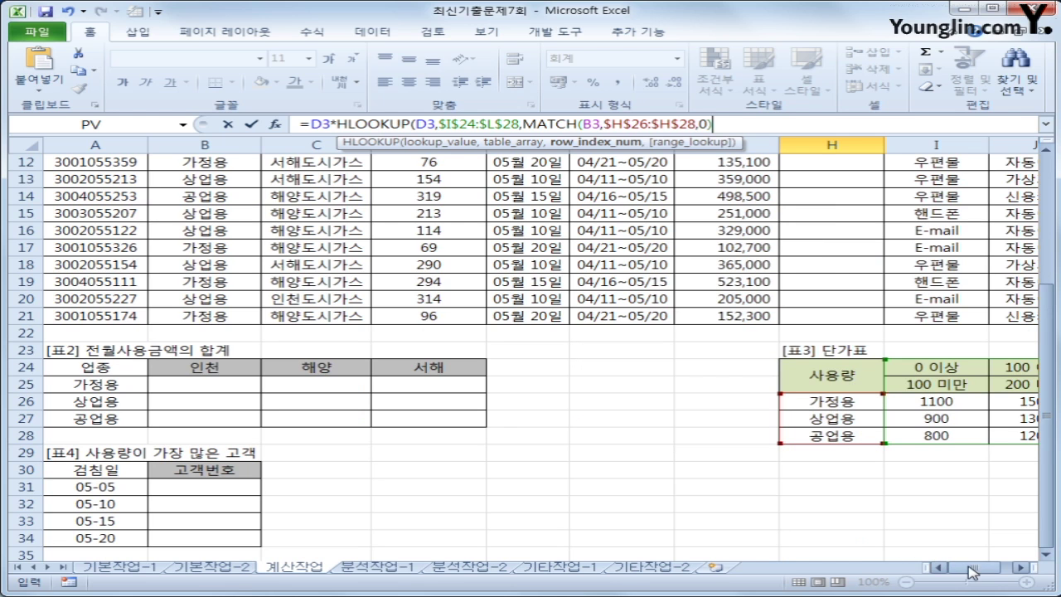
{"action": "left_click_drag", "start_coordinate": [972, 570], "coordinate": [1024, 570]}
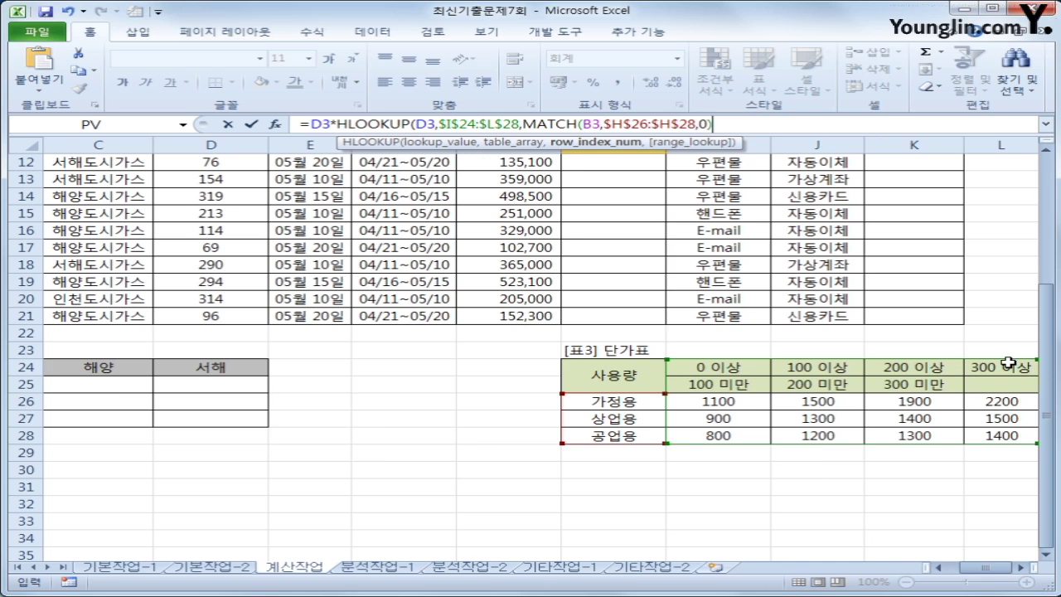
{"action": "key", "text": "ctrl+2"}
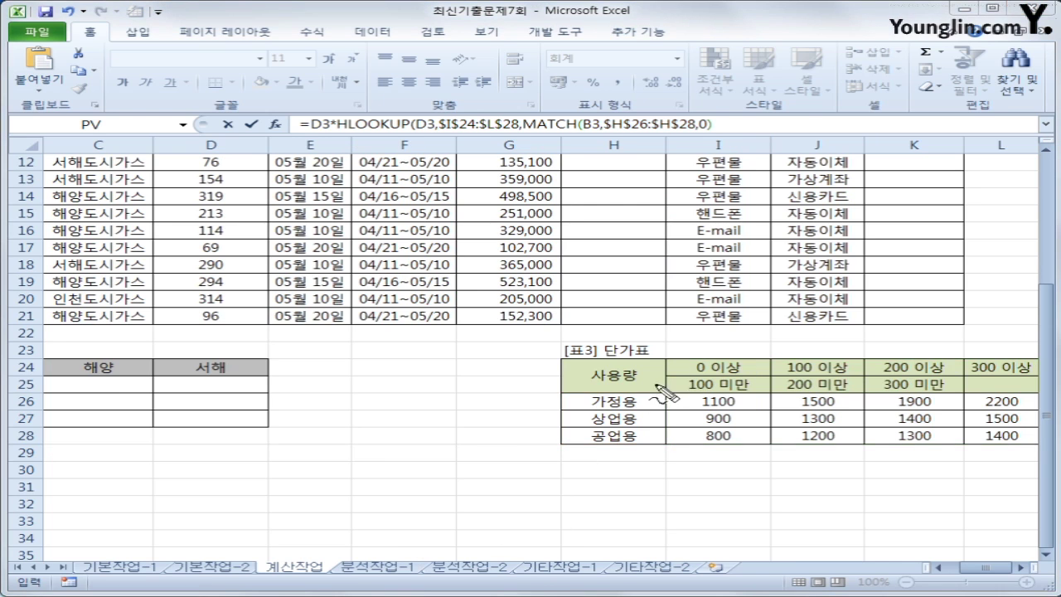
{"action": "left_click_drag", "start_coordinate": [711, 364], "coordinate": [974, 362]}
{"action": "left_click_drag", "start_coordinate": [711, 377], "coordinate": [960, 372]}
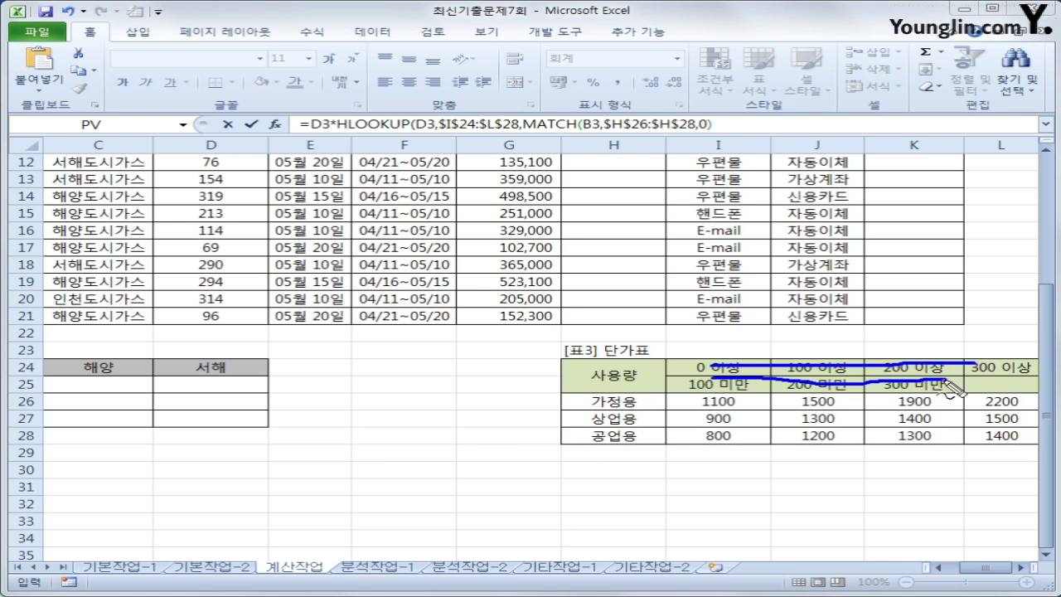
{"action": "mouse_move", "coordinate": [694, 416]}
{"action": "left_mouse_down"}
{"action": "mouse_move", "coordinate": [1027, 410]}
{"action": "mouse_move", "coordinate": [920, 399]}
{"action": "mouse_move", "coordinate": [693, 406]}
{"action": "left_mouse_up"}
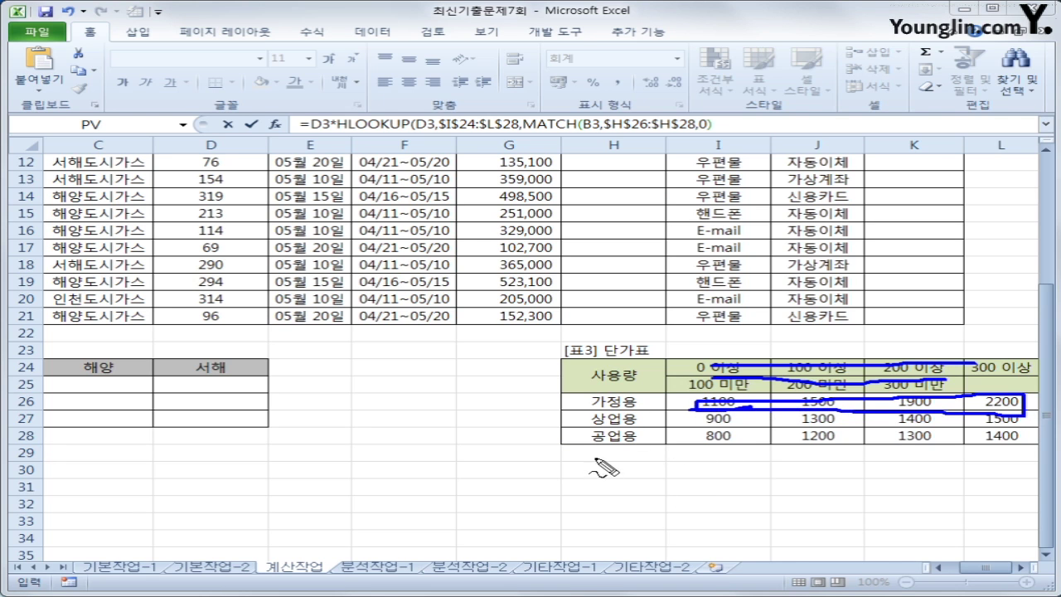
{"action": "mouse_move", "coordinate": [640, 448]}
{"action": "left_mouse_down"}
{"action": "mouse_move", "coordinate": [573, 439]}
{"action": "mouse_move", "coordinate": [635, 441]}
{"action": "mouse_move", "coordinate": [664, 461]}
{"action": "mouse_move", "coordinate": [653, 469]}
{"action": "left_mouse_up"}
{"action": "mouse_move", "coordinate": [693, 441]}
{"action": "left_mouse_down"}
{"action": "mouse_move", "coordinate": [1026, 439]}
{"action": "mouse_move", "coordinate": [756, 430]}
{"action": "mouse_move", "coordinate": [701, 432]}
{"action": "mouse_move", "coordinate": [699, 447]}
{"action": "left_mouse_up"}
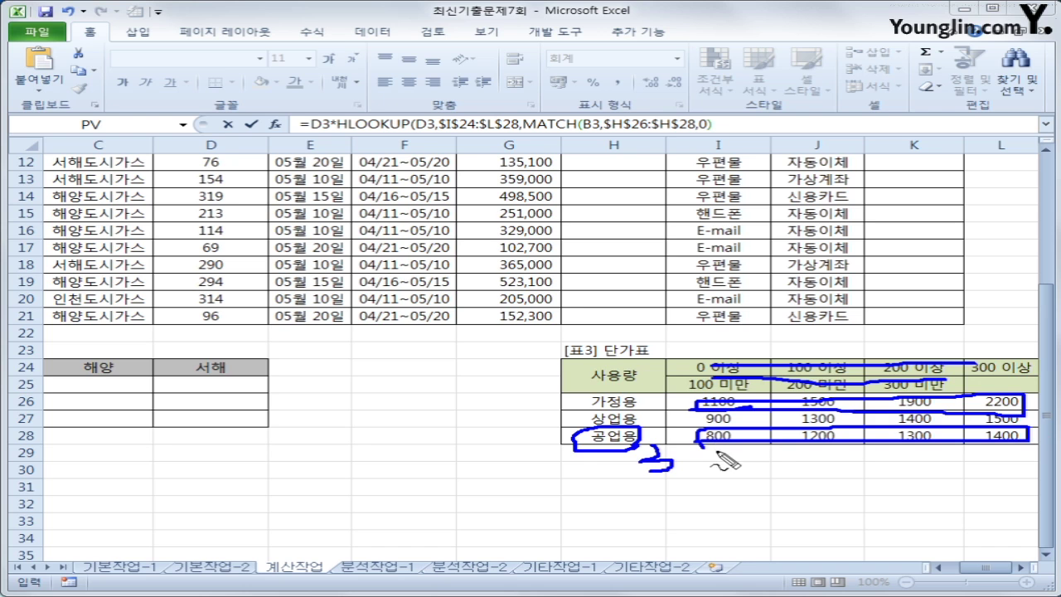
{"action": "mouse_move", "coordinate": [714, 124]}
{"action": "left_mouse_down"}
{"action": "mouse_move", "coordinate": [752, 125]}
{"action": "mouse_move", "coordinate": [736, 137]}
{"action": "mouse_move", "coordinate": [784, 118]}
{"action": "mouse_move", "coordinate": [769, 134]}
{"action": "mouse_move", "coordinate": [793, 135]}
{"action": "left_mouse_up"}
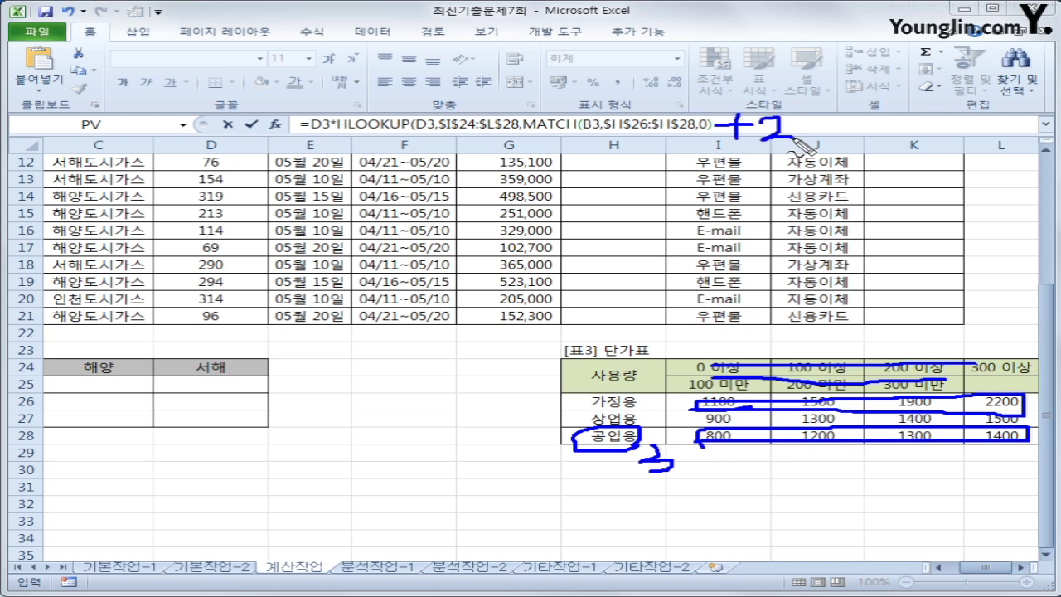
{"action": "key", "text": "Escape"}
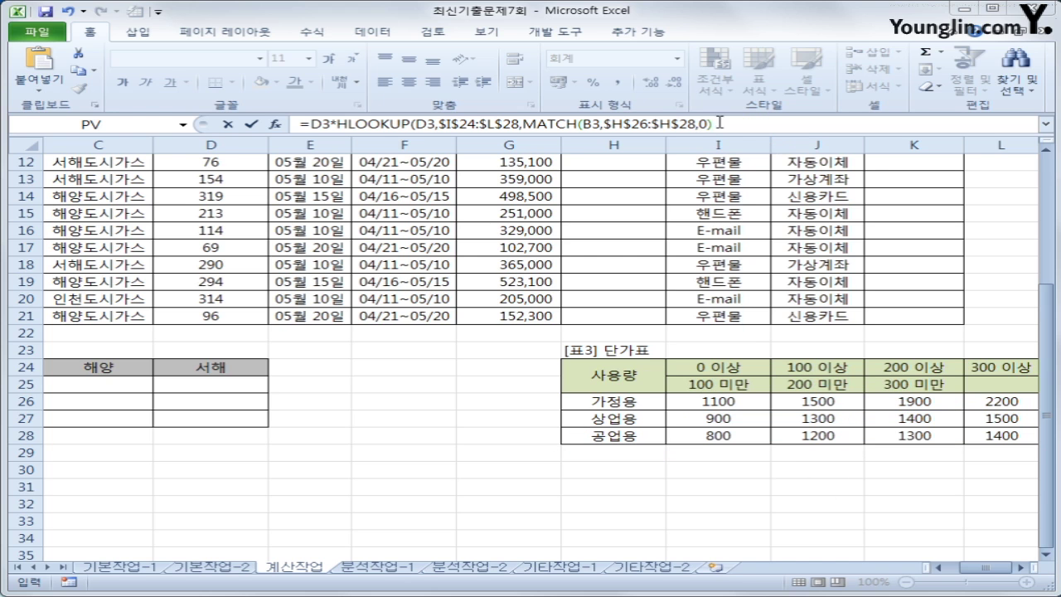
Close the H3 formula with the +2 row offset after MATCH and commit it
{"action": "left_click", "coordinate": [719, 122]}
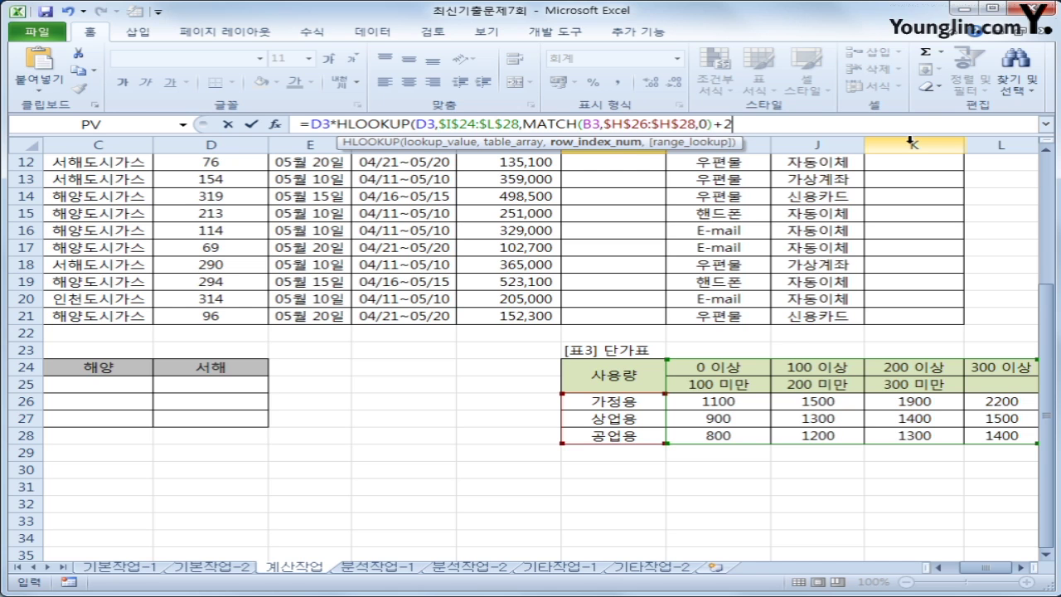
{"action": "type", "text": ")"}
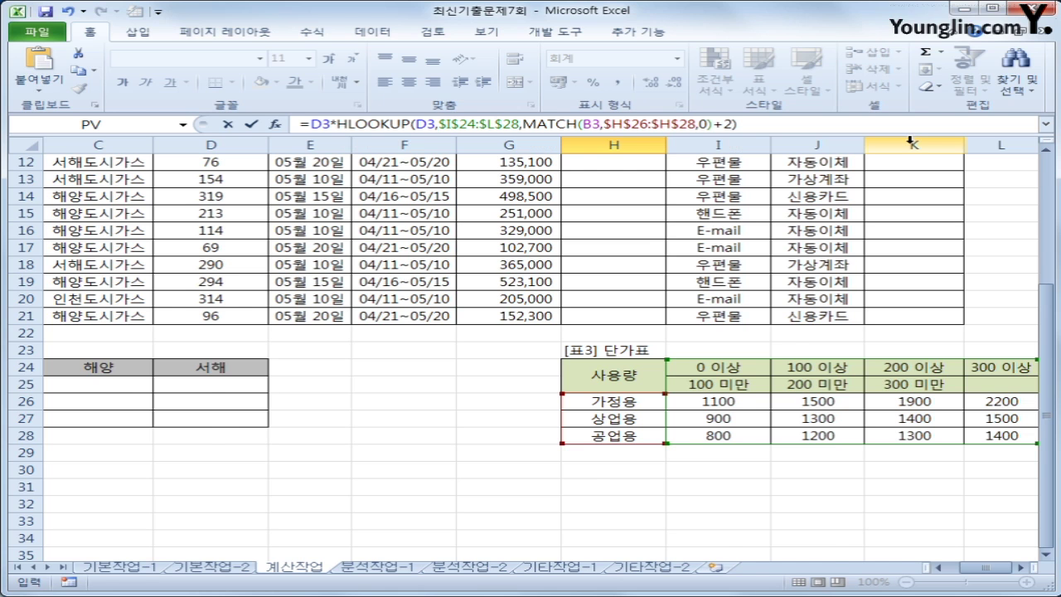
{"action": "key", "text": "Return"}
Fill the 사용금액 formula down to H21, giving charges like 144,000
{"action": "key", "text": "Up"}
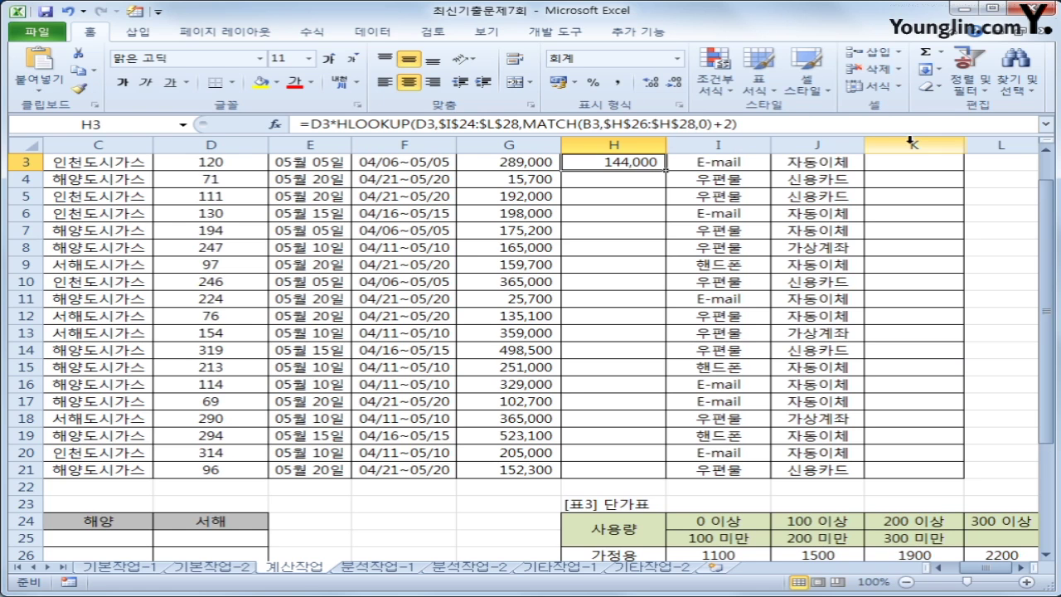
{"action": "double_click", "coordinate": [666, 170]}
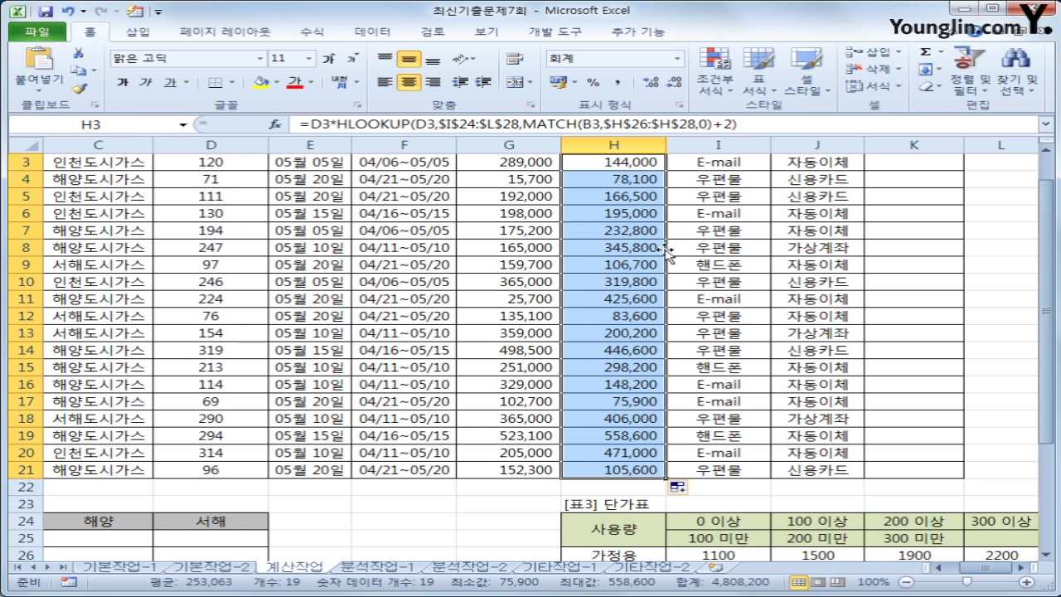
{"action": "scroll", "coordinate": [611, 470], "scroll_direction": "up", "scroll_amount": 1}
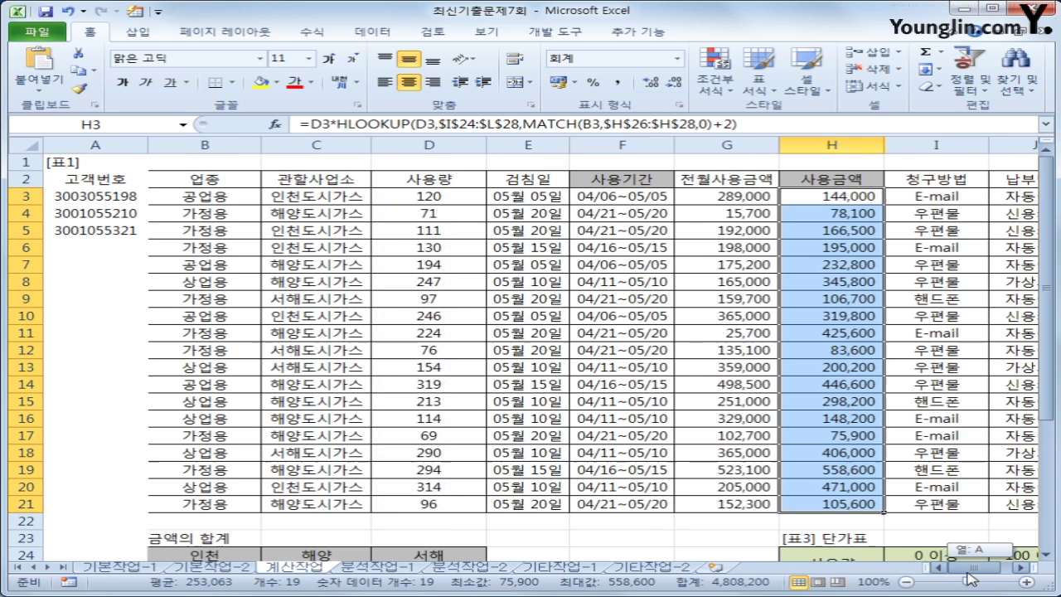
{"action": "mouse_move", "coordinate": [970, 578]}
{"action": "left_mouse_down"}
{"action": "mouse_move", "coordinate": [958, 579]}
{"action": "mouse_move", "coordinate": [988, 578]}
{"action": "left_mouse_up"}
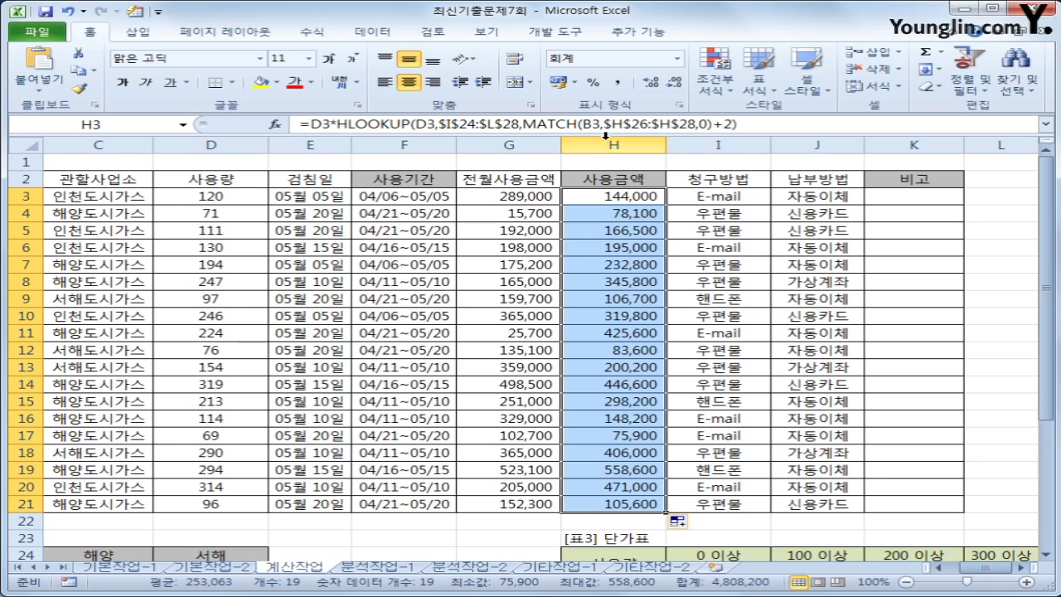
{"action": "left_click", "coordinate": [903, 199]}
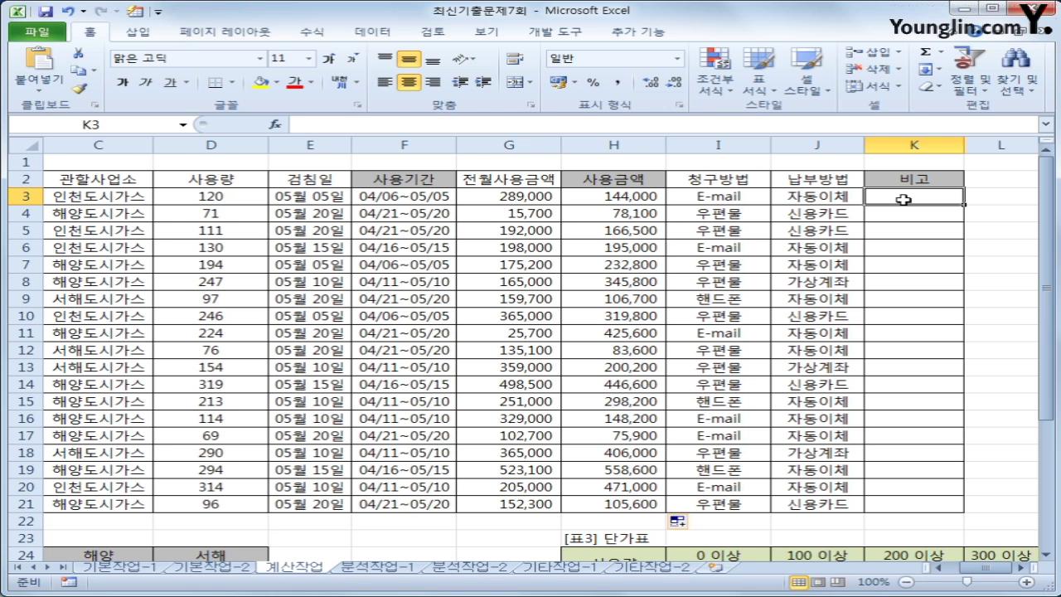
{"action": "left_click", "coordinate": [556, 31]}
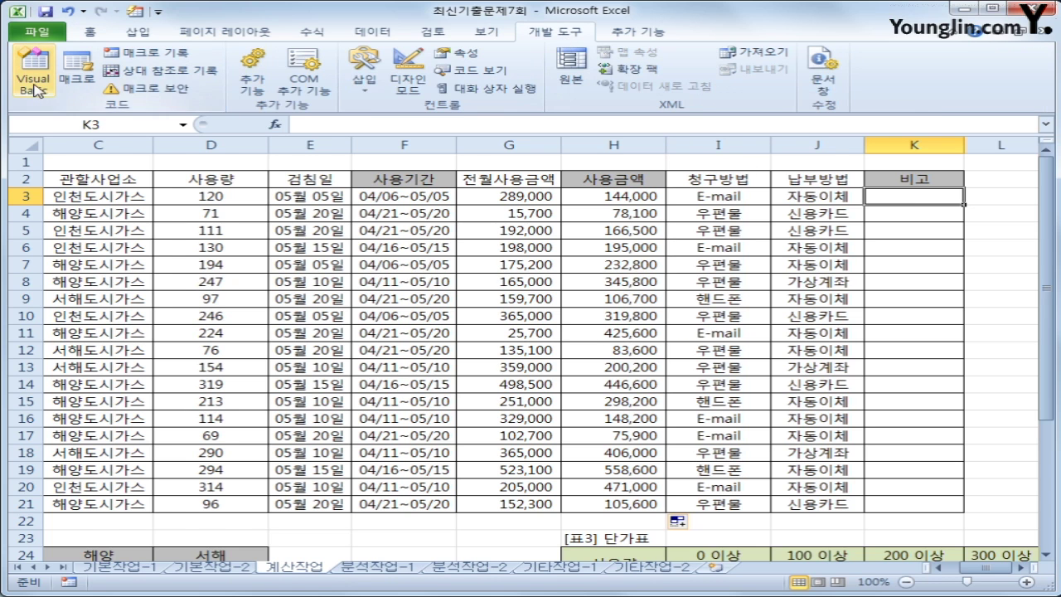
Insert a new module and declare Public Function fn비고(청구방법)
{"action": "left_click", "coordinate": [35, 83]}
{"action": "left_click", "coordinate": [242, 111]}
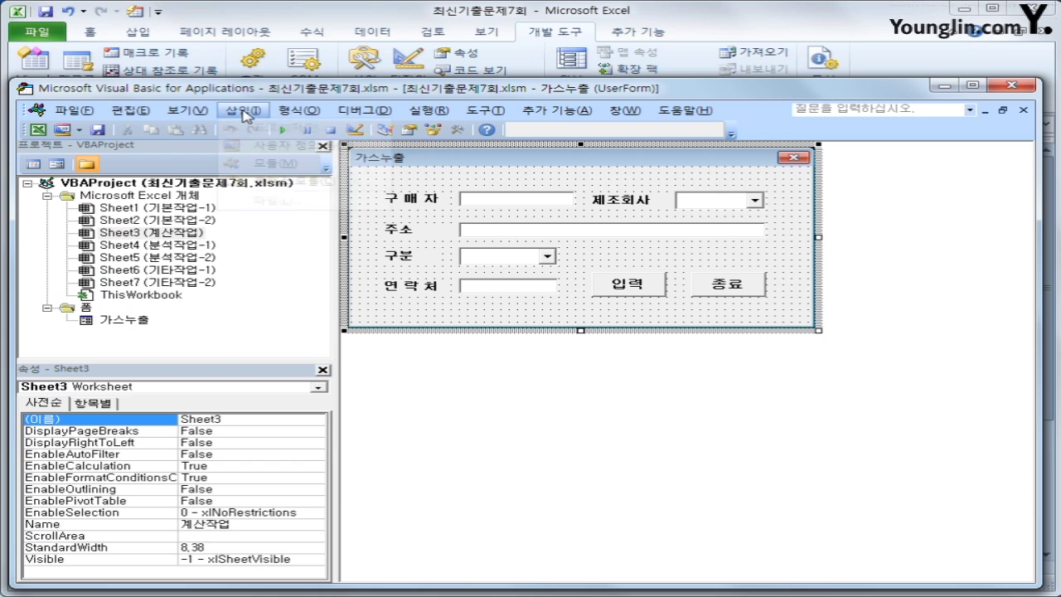
{"action": "left_click", "coordinate": [267, 164]}
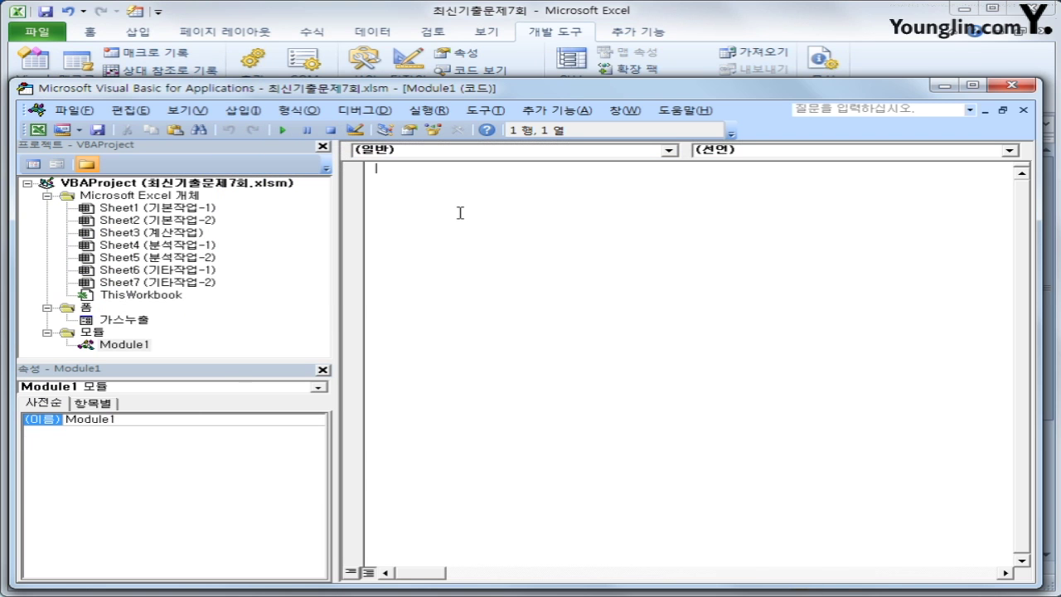
{"action": "type", "text": "publicf"}
{"action": "key", "text": "BackSpace"}
{"action": "key", "text": "BackSpace"}
{"action": "type", "text": "func"}
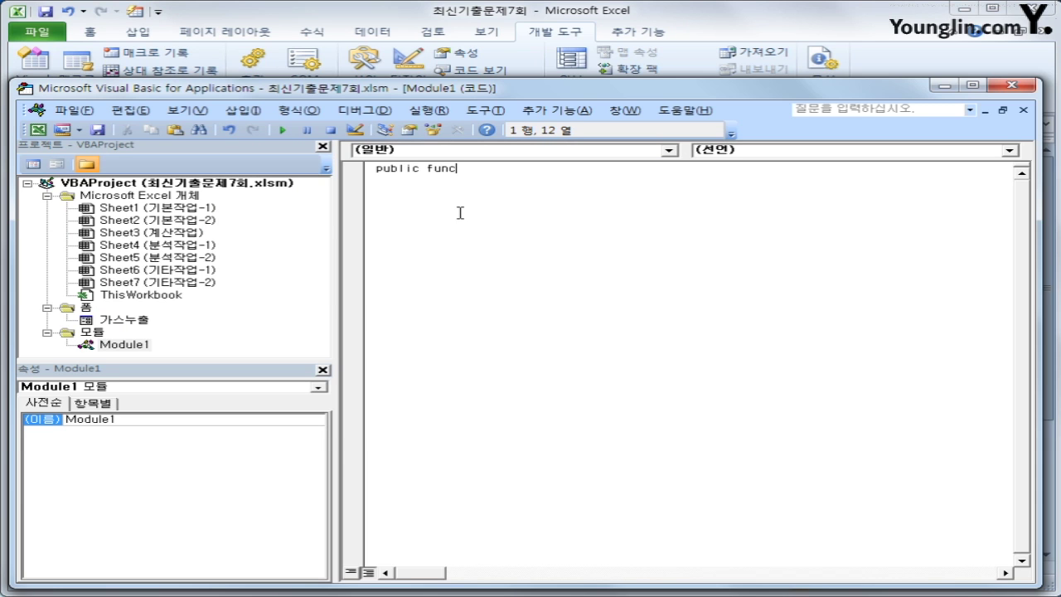
{"action": "type", "text": "tion fn비고(청구"}
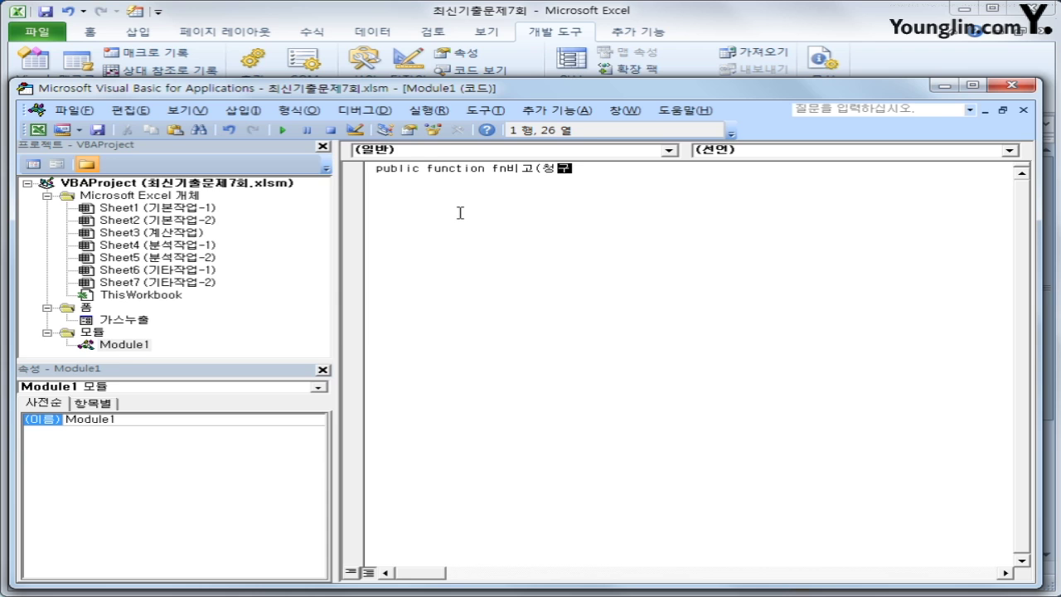
{"action": "type", "text": "방ㅂㅓ)"}
{"action": "key", "text": "Return"}
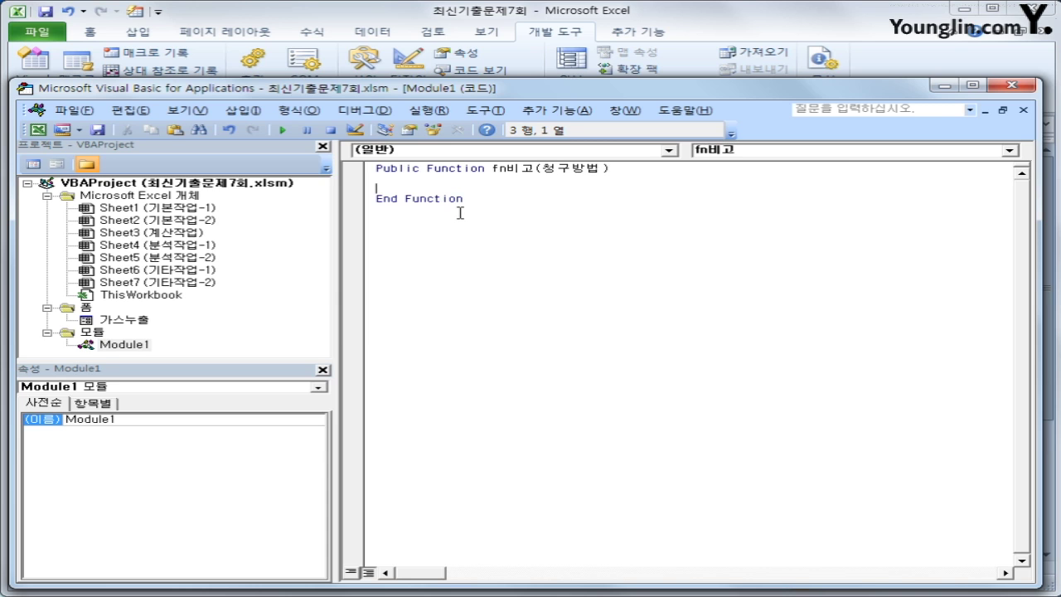
{"action": "key", "text": "Tab"}
Add the If branch returning "4% 할인" when 청구방법 is E-mail
{"action": "type", "text": "f "}
{"action": "type", "text": "청구방법 ="}
{"action": "type", "text": " \""}
{"action": "type", "text": "터"}
{"action": "type", "text": "-mail\""}
{"action": "type", "text": " Then"}
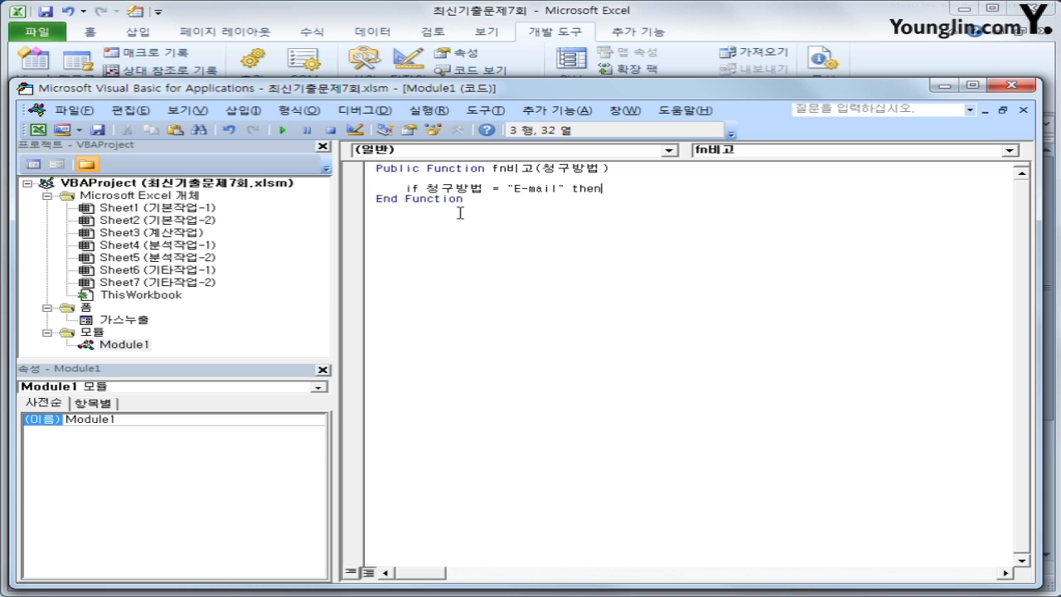
{"action": "key", "text": "Return"}
{"action": "type", "text": "fn비고 = "}
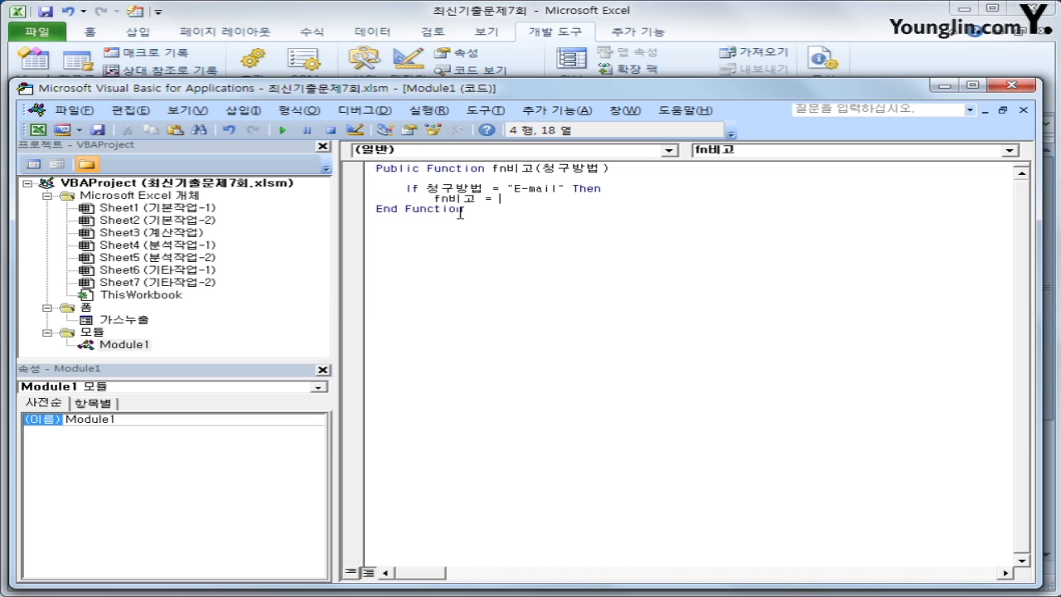
{"action": "type", "text": "\"4% 할인\""}
{"action": "key", "text": "Return"}
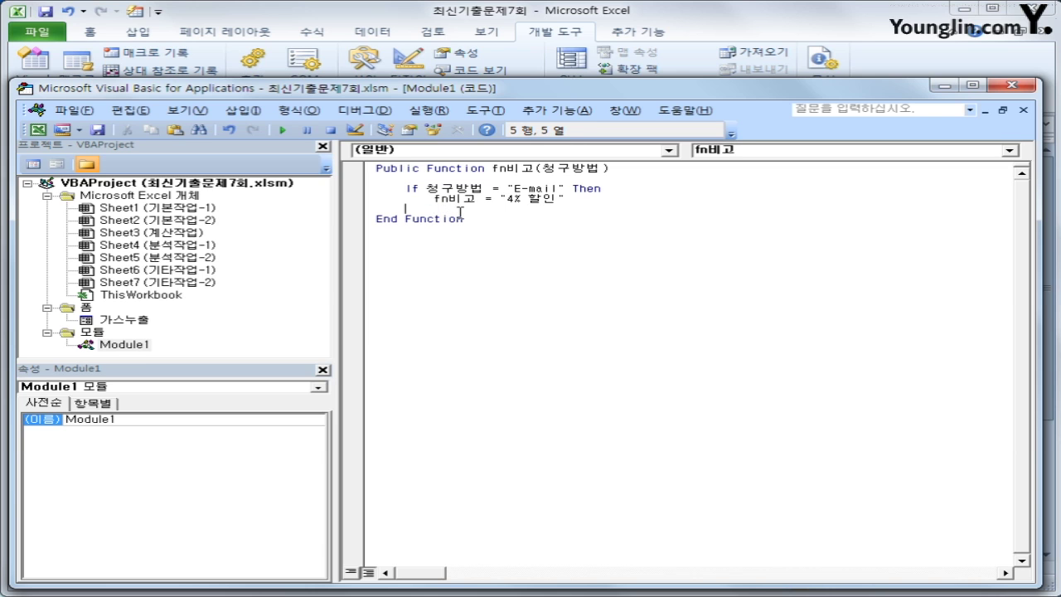
Add an ElseIf branch returning "2% 할인" when 청구방법 is 핸드폰
{"action": "type", "text": "ㄷ"}
{"action": "key", "text": "BackSpace"}
{"action": "key", "text": "Hangul"}
{"action": "type", "text": "elseif"}
{"action": "key", "text": "BackSpace"}
{"action": "type", "text": "cj"}
{"action": "key", "text": "BackSpace"}
{"action": "key", "text": "BackSpace"}
{"action": "key", "text": "Hangul"}
{"action": "type", "text": "청구방법 "}
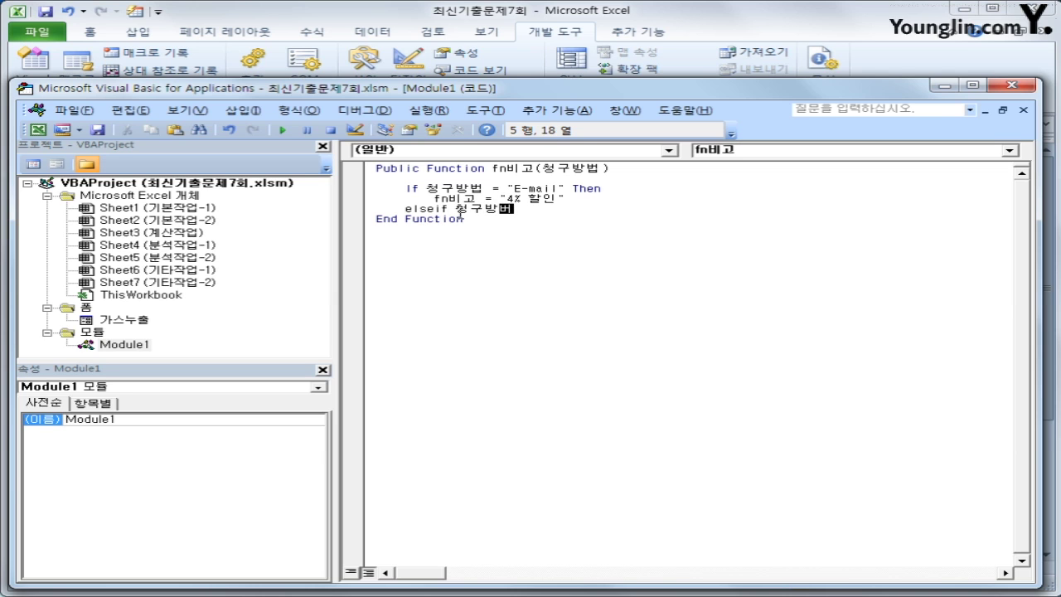
{"action": "type", "text": "= \""}
{"action": "type", "text": "gus"}
{"action": "key", "text": "BackSpace"}
{"action": "key", "text": "BackSpace"}
{"action": "key", "text": "BackSpace"}
{"action": "key", "text": "Hangul"}
{"action": "type", "text": "ㅎ핸드폰 \" then"}
{"action": "key", "text": "Return"}
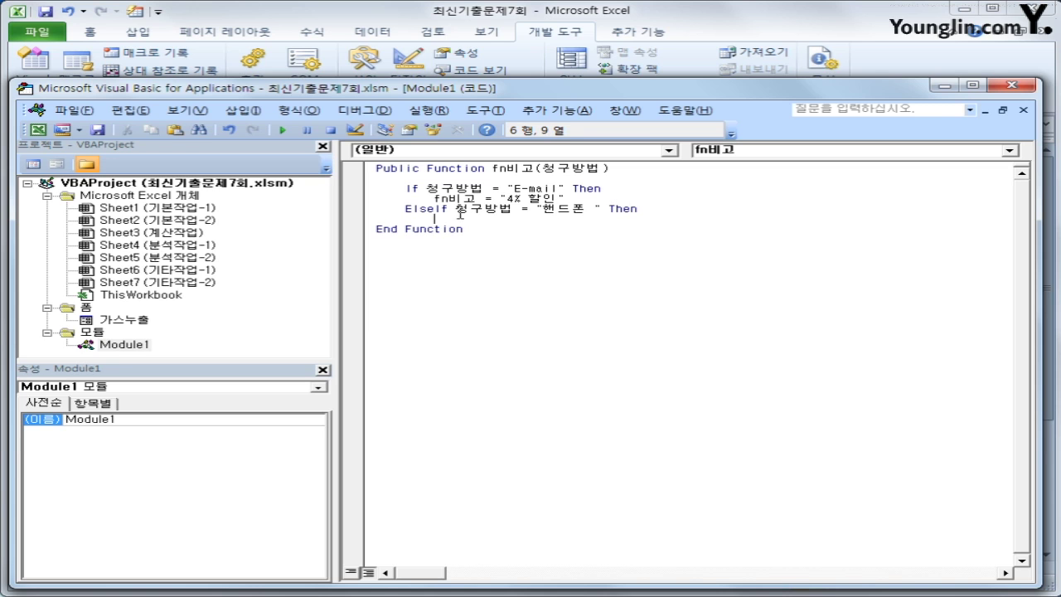
{"action": "type", "text": "fn비고 "}
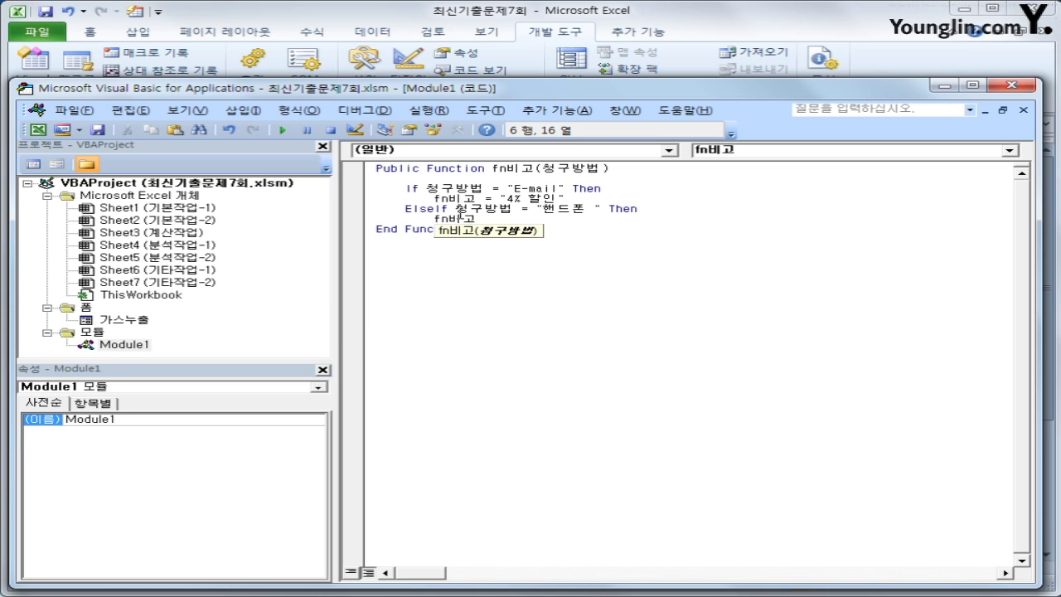
{"action": "type", "text": "= \"2"}
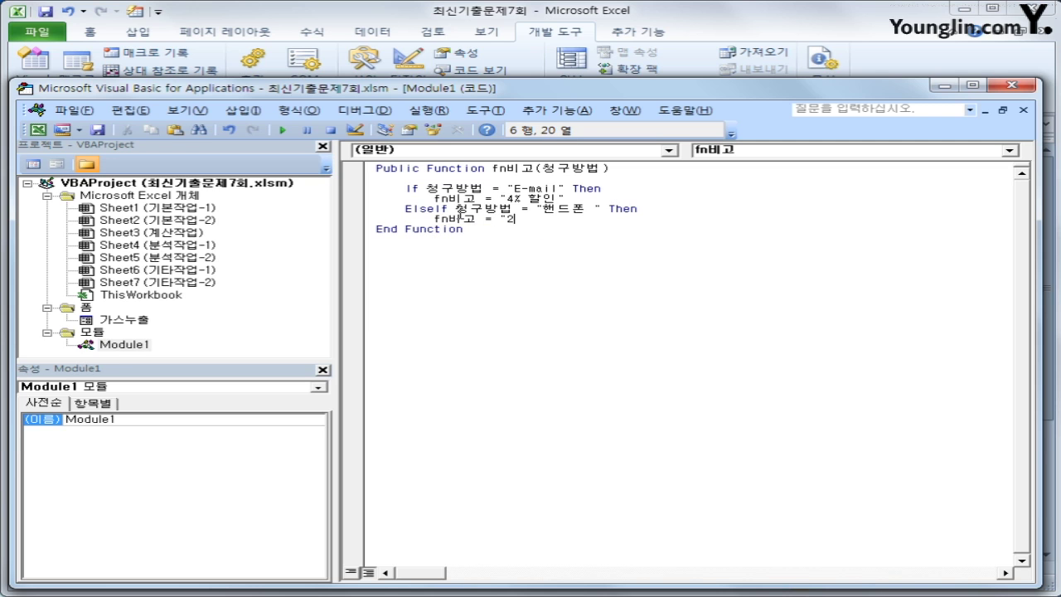
{"action": "type", "text": "% 할인\""}
Add an Else branch returning blank and close the block with End If
{"action": "key", "text": "Return"}
{"action": "key", "text": "BackSpace"}
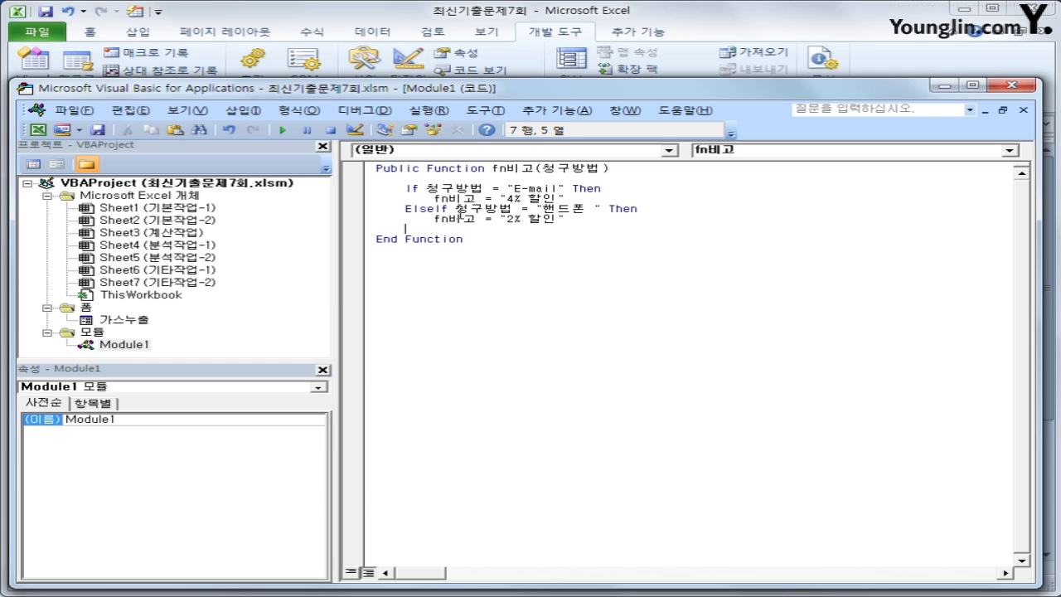
{"action": "type", "text": "else"}
{"action": "key", "text": "Return"}
{"action": "key", "text": "Tab"}
{"action": "type", "text": "fn비고 "}
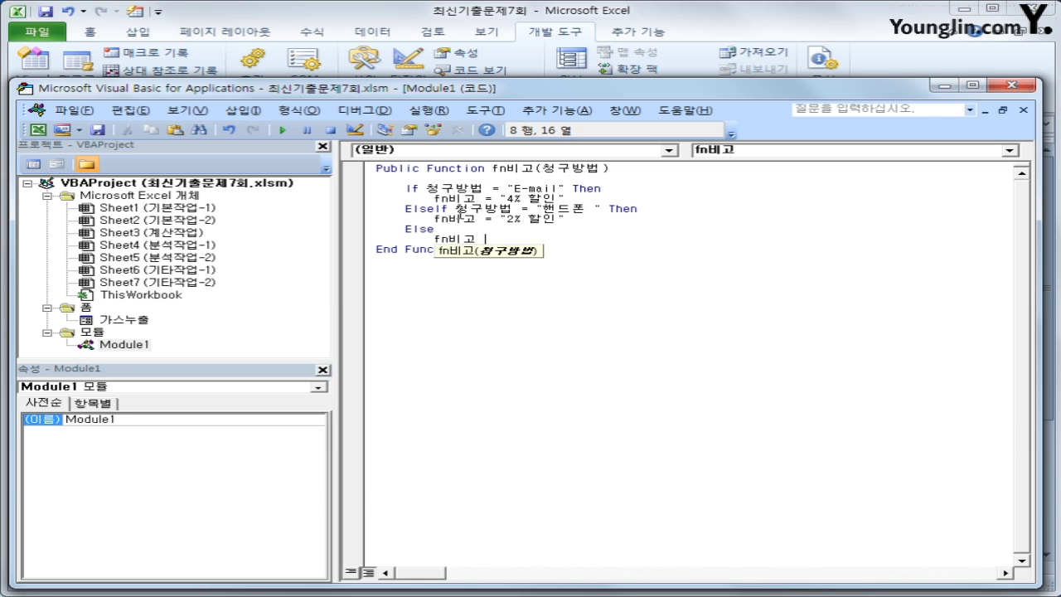
{"action": "type", "text": "= \"\""}
{"action": "key", "text": "Return"}
{"action": "key", "text": "BackSpace"}
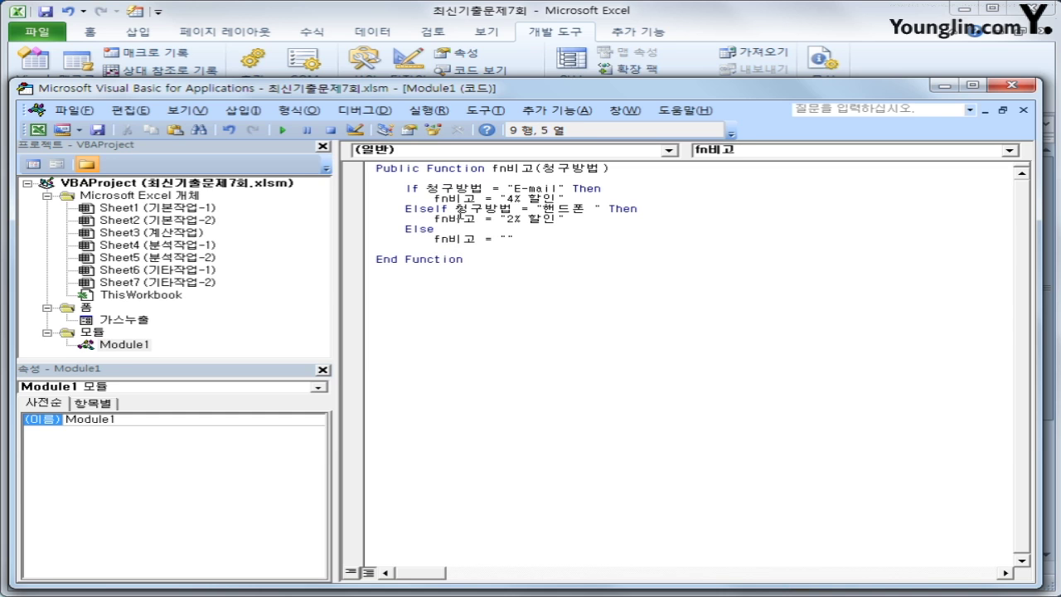
{"action": "type", "text": "end if"}
{"action": "key", "text": "Return"}
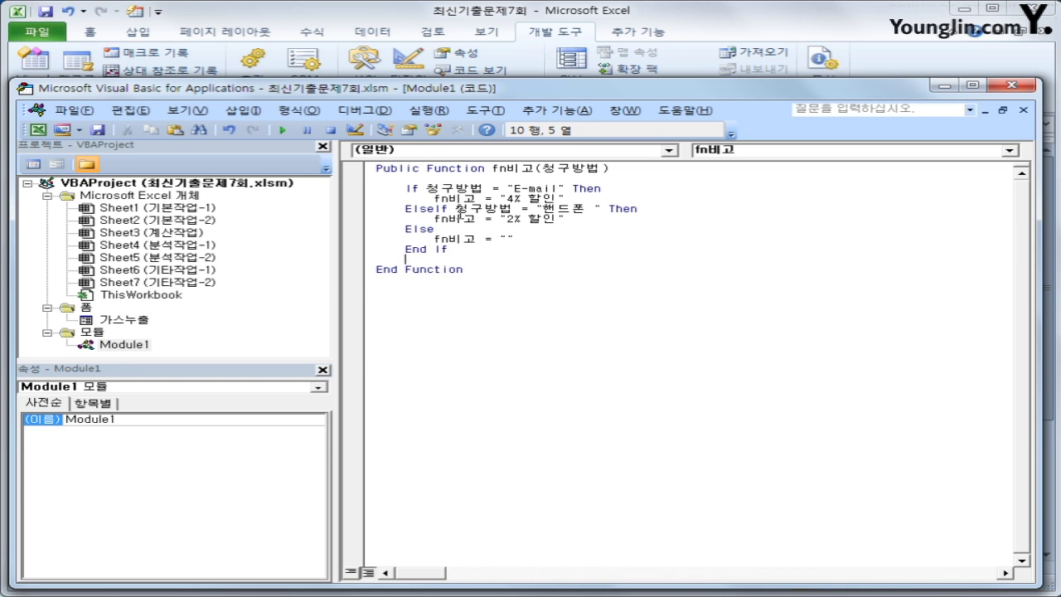
{"action": "key", "text": "Up"}
Insert =fn비고(I3) into K3 from the user-defined functions and copy it down to K21
{"action": "left_click", "coordinate": [500, 278]}
{"action": "left_click", "coordinate": [1011, 86]}
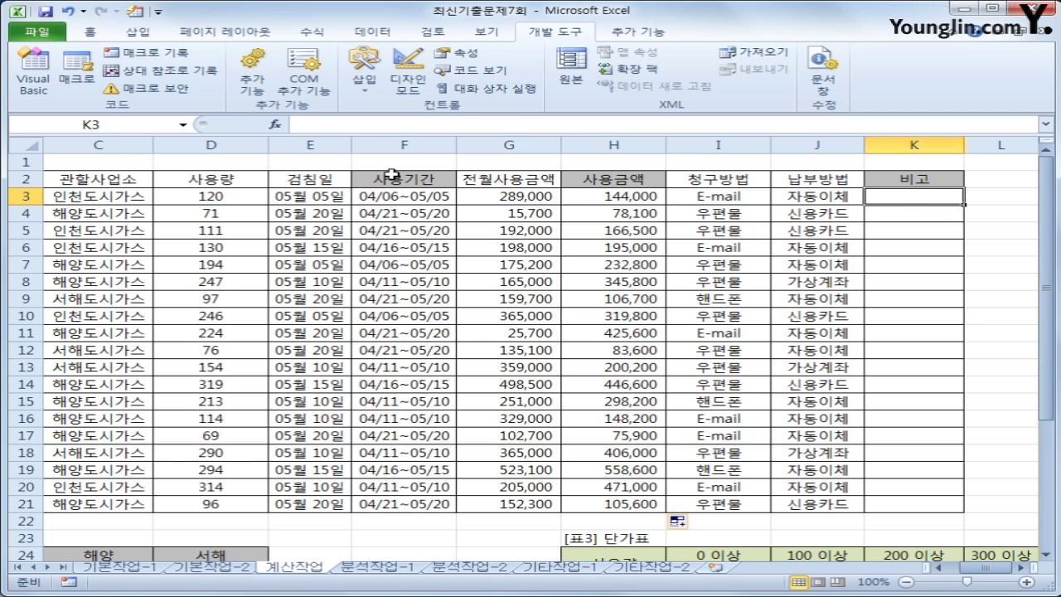
{"action": "left_click", "coordinate": [274, 124]}
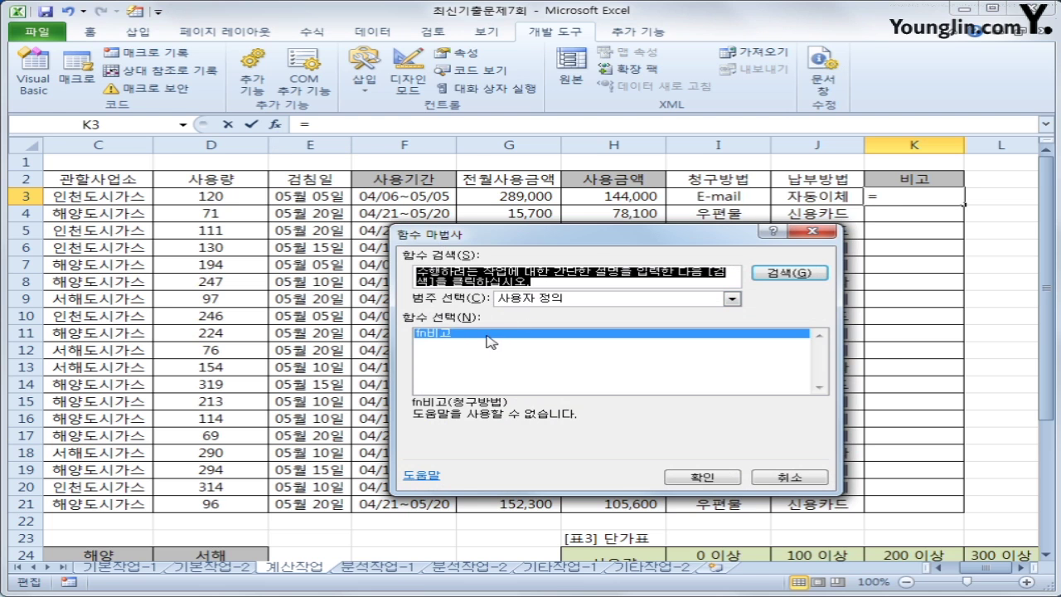
{"action": "left_click", "coordinate": [697, 477]}
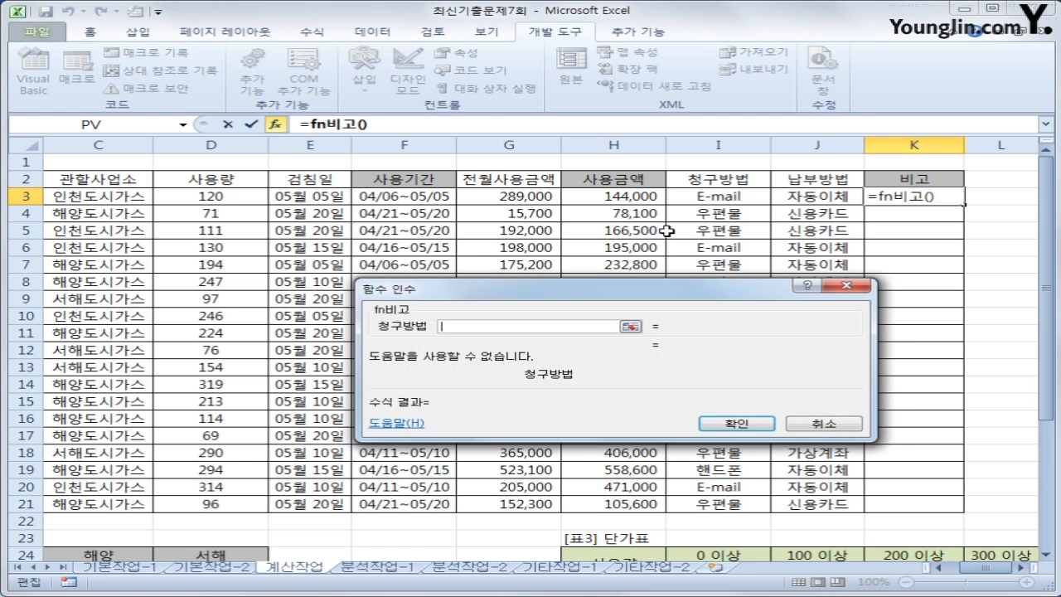
{"action": "left_click", "coordinate": [721, 199]}
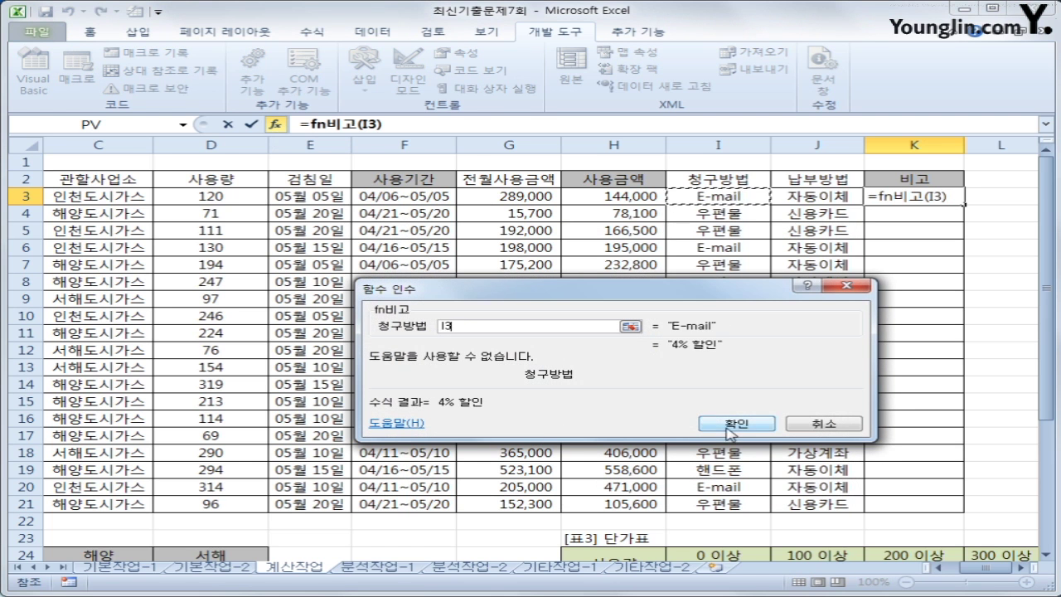
{"action": "left_click", "coordinate": [723, 424]}
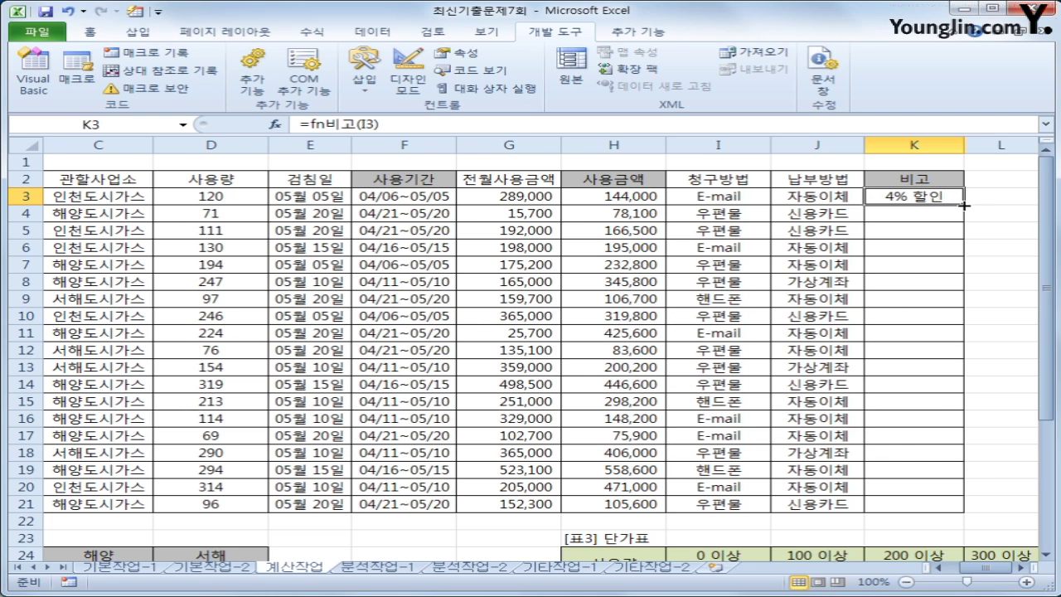
{"action": "double_click", "coordinate": [963, 204]}
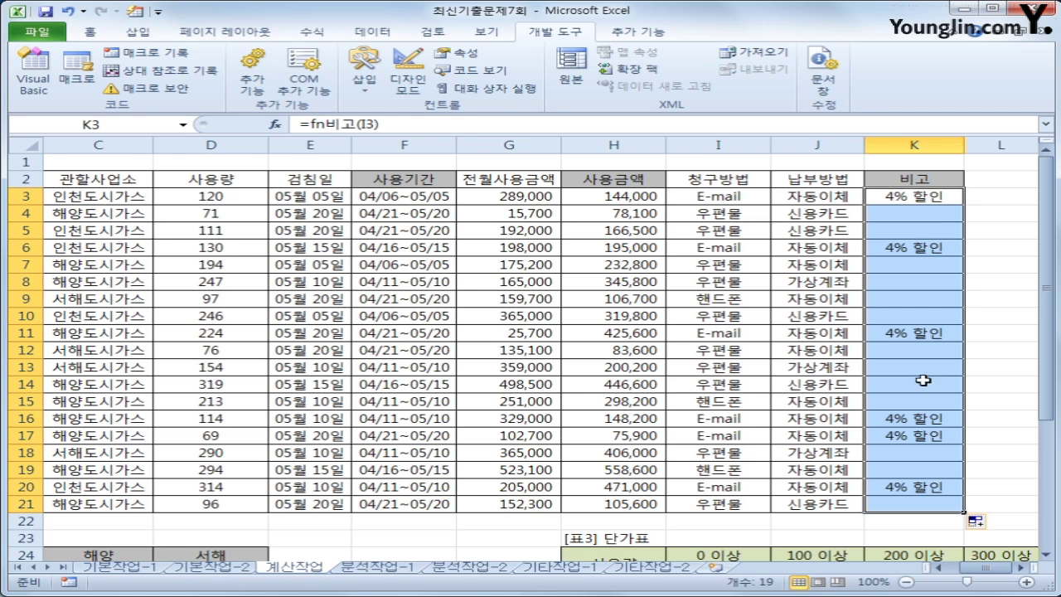
{"action": "left_click", "coordinate": [23, 83]}
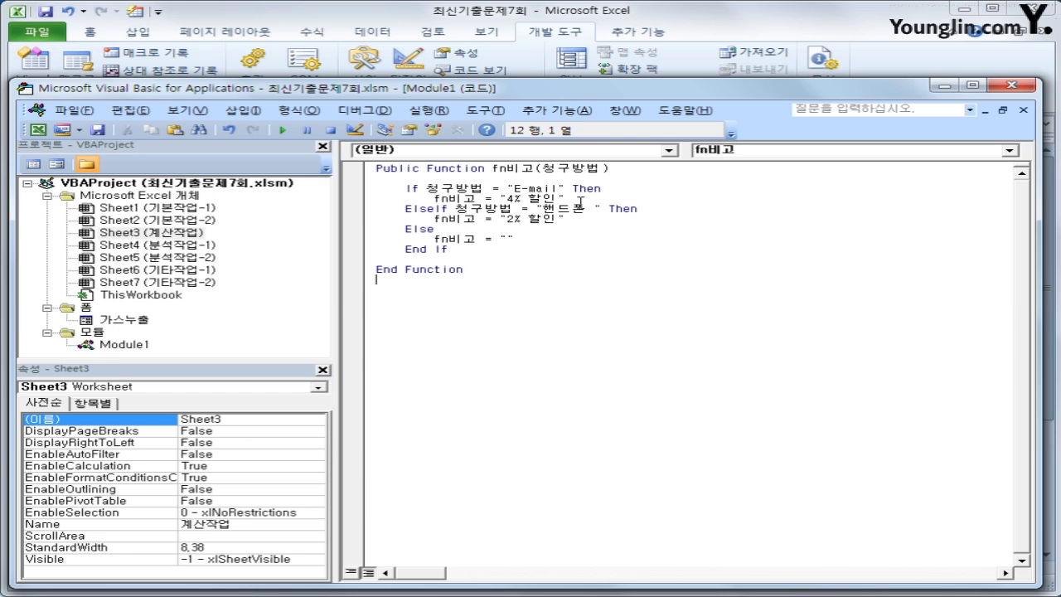
Delete the stray space after "핸드폰" in the fn비고 ElseIf condition
{"action": "left_click", "coordinate": [588, 208]}
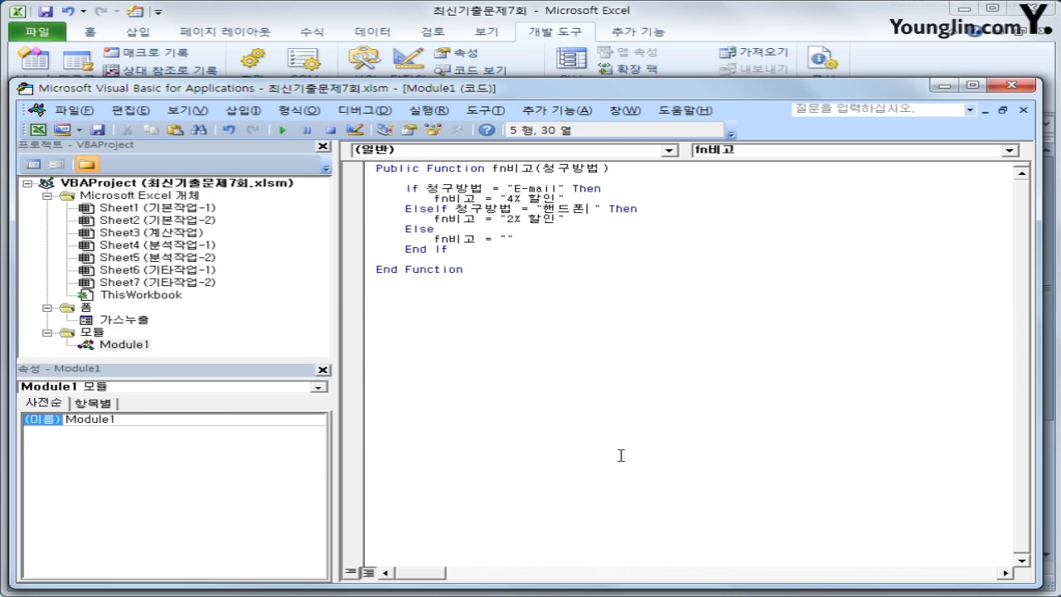
{"action": "key", "text": "Delete"}
{"action": "key", "text": "Right"}
{"action": "key", "text": "Right"}
{"action": "left_click", "coordinate": [1012, 86]}
Re-enter the K3 formula and copy it down to K21 again
{"action": "left_click", "coordinate": [897, 195]}
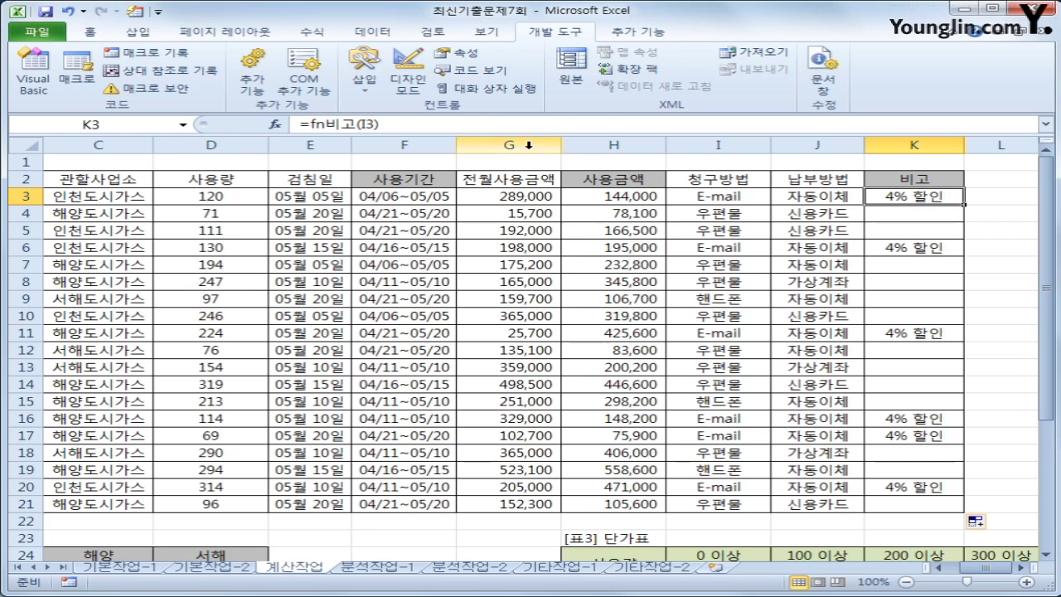
{"action": "left_click", "coordinate": [506, 123]}
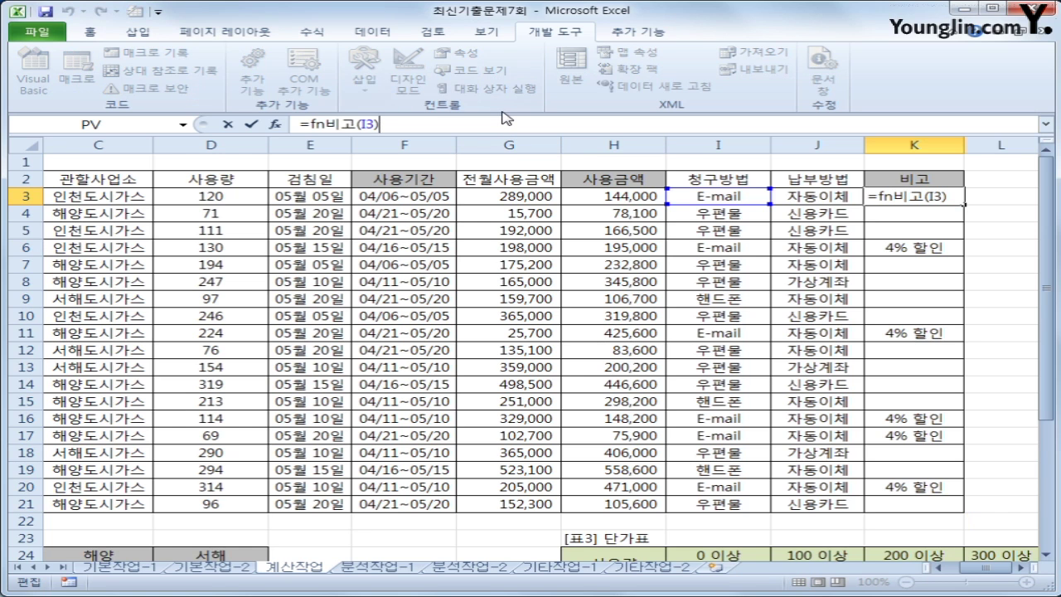
{"action": "key", "text": "Return"}
{"action": "left_click", "coordinate": [951, 199]}
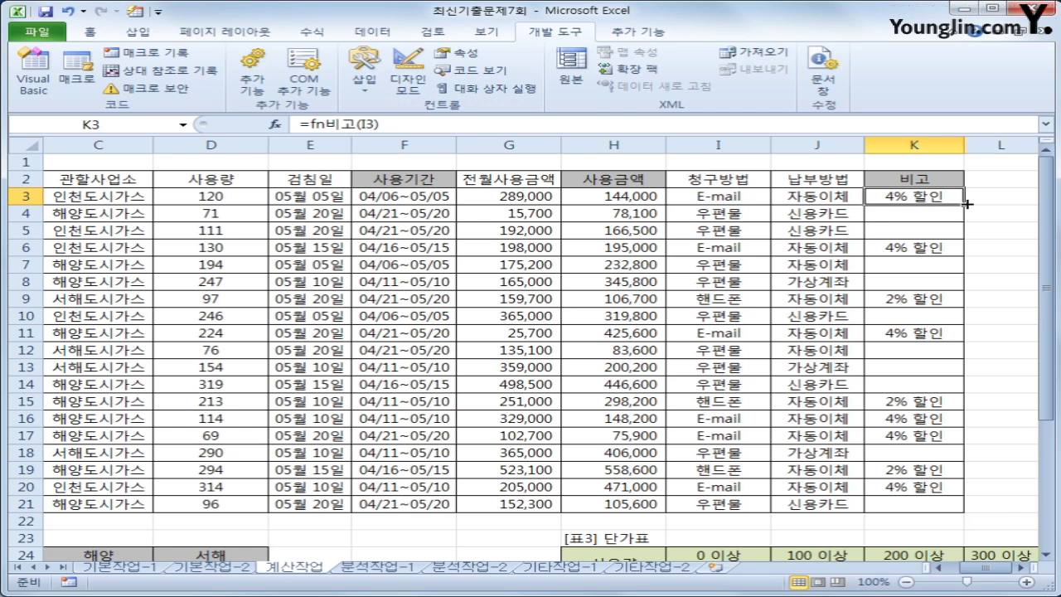
{"action": "double_click", "coordinate": [964, 204]}
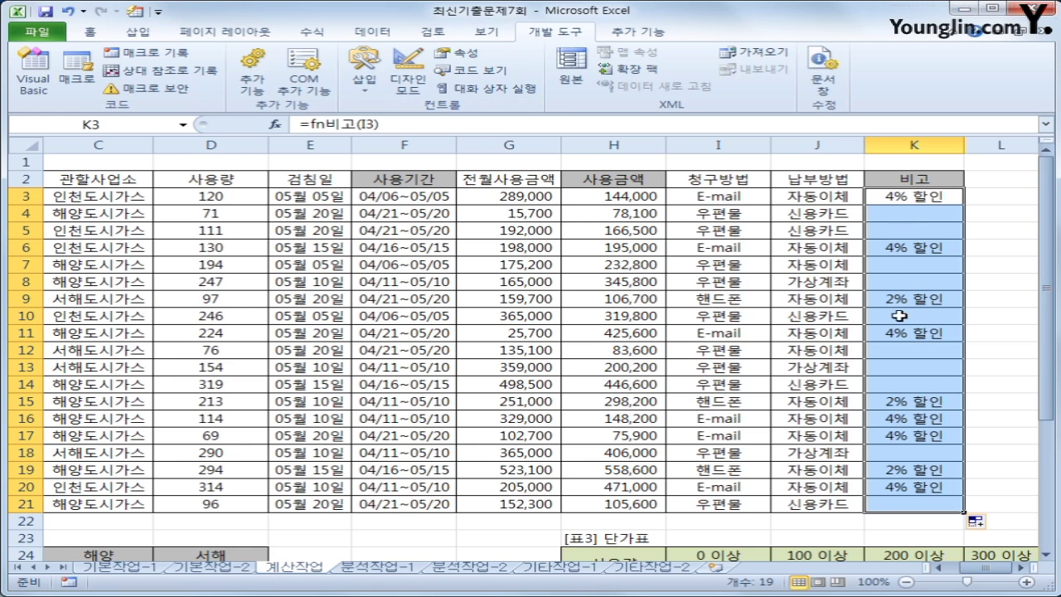
{"action": "left_click", "coordinate": [931, 201]}
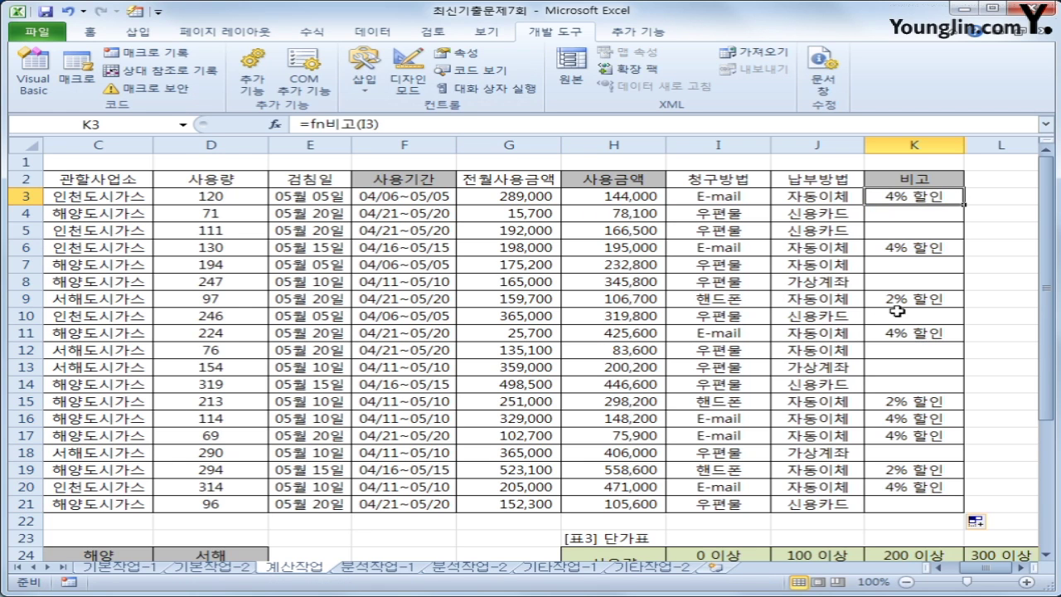
Check the 비고 results, confirming 2% 할인 on 핸드폰 rows and blanks elsewhere
{"action": "left_click_drag", "start_coordinate": [767, 303], "coordinate": [877, 300]}
{"action": "left_click", "coordinate": [906, 262]}
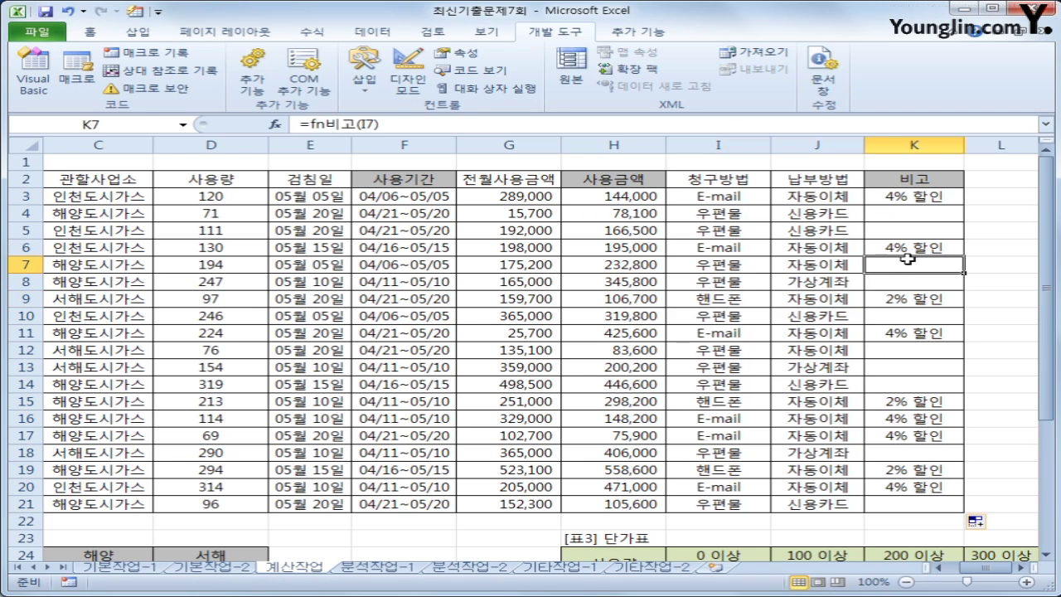
{"action": "left_click", "coordinate": [915, 229]}
{"action": "left_click", "coordinate": [901, 318]}
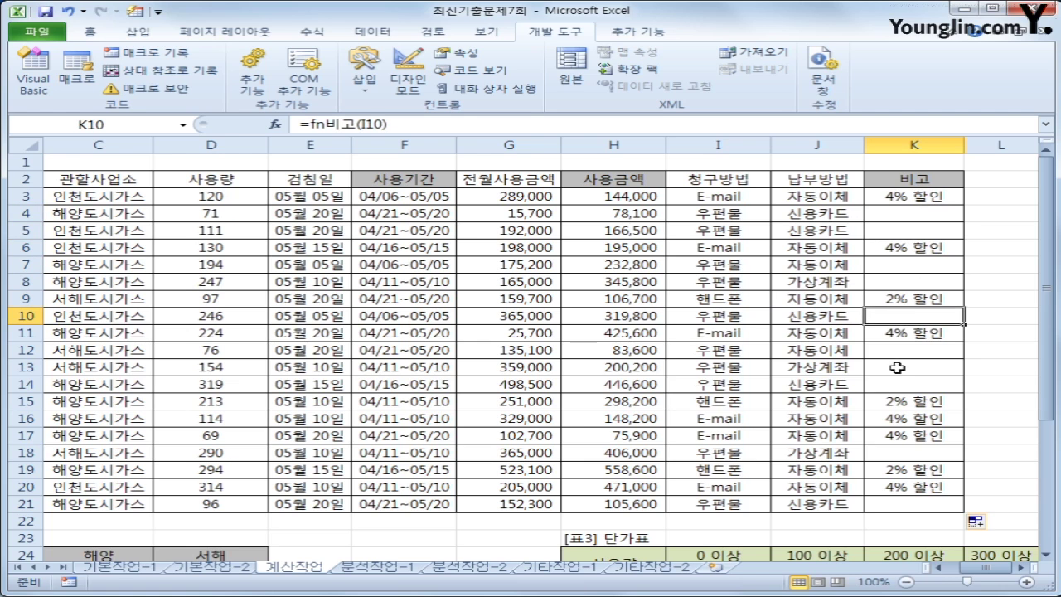
{"action": "left_click", "coordinate": [900, 352]}
{"action": "left_click", "coordinate": [899, 367]}
{"action": "left_click", "coordinate": [899, 383]}
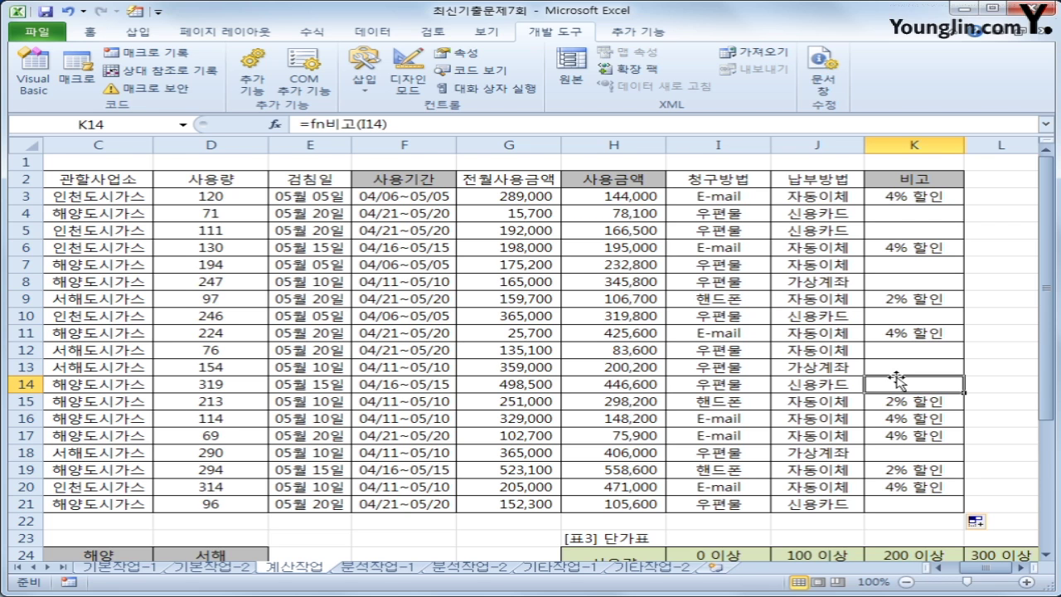
{"action": "scroll", "coordinate": [389, 426], "scroll_direction": "down", "scroll_amount": 2}
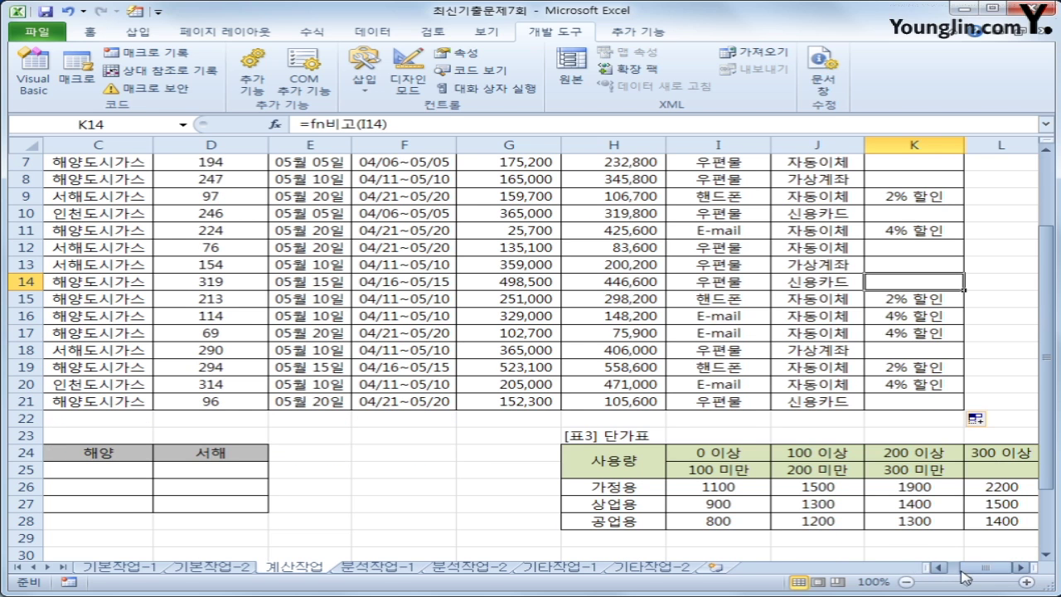
Type =sum(($B$3:$B$21=A25 into B25 of 표2, comparing 업종 with 가정용
{"action": "left_click_drag", "start_coordinate": [961, 570], "coordinate": [945, 570]}
{"action": "left_click", "coordinate": [226, 476]}
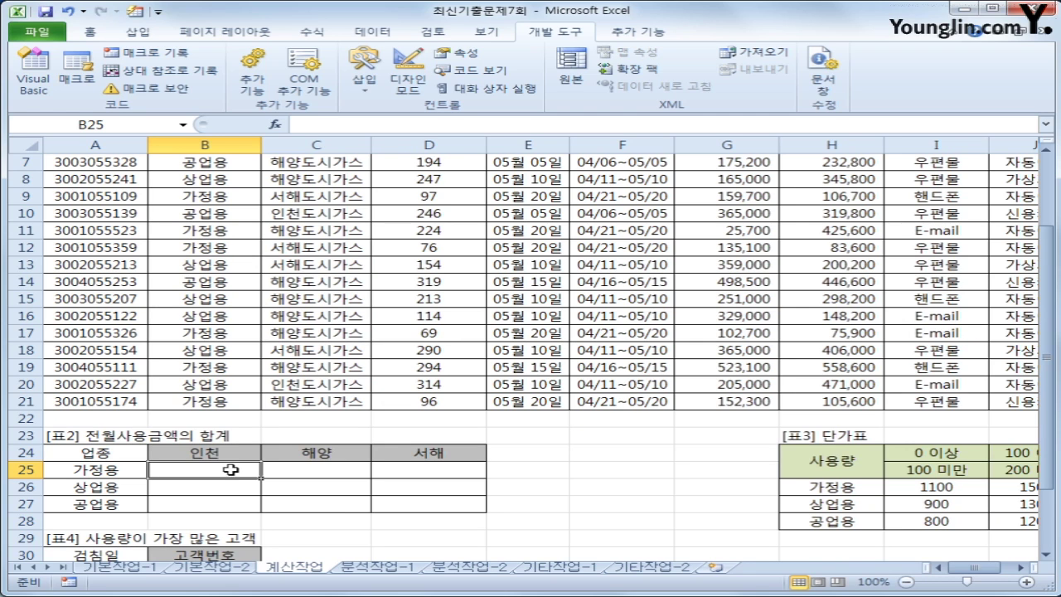
{"action": "left_click_drag", "start_coordinate": [230, 468], "coordinate": [383, 504]}
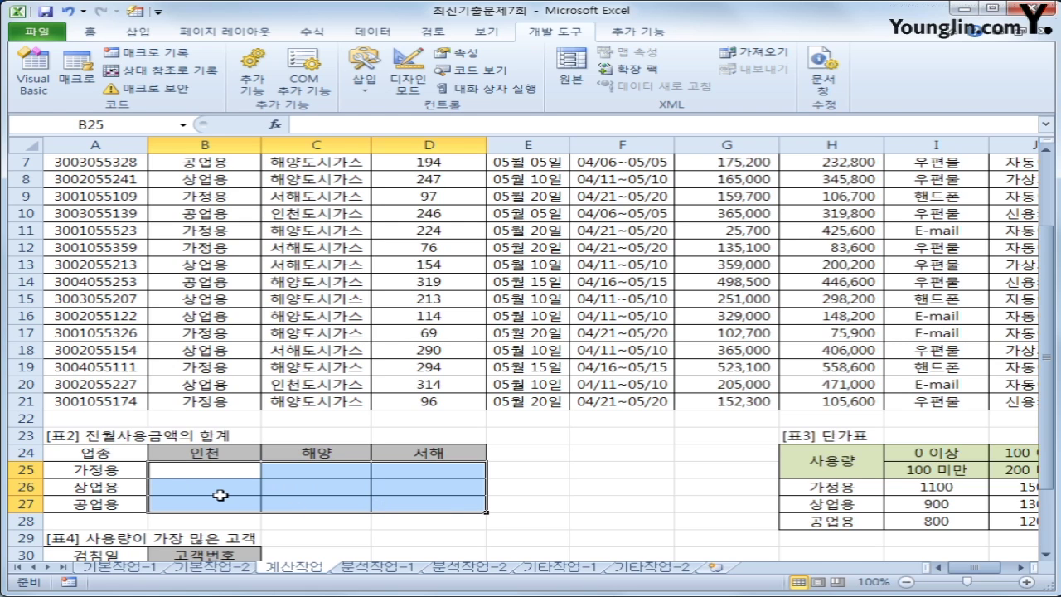
{"action": "left_click", "coordinate": [186, 468]}
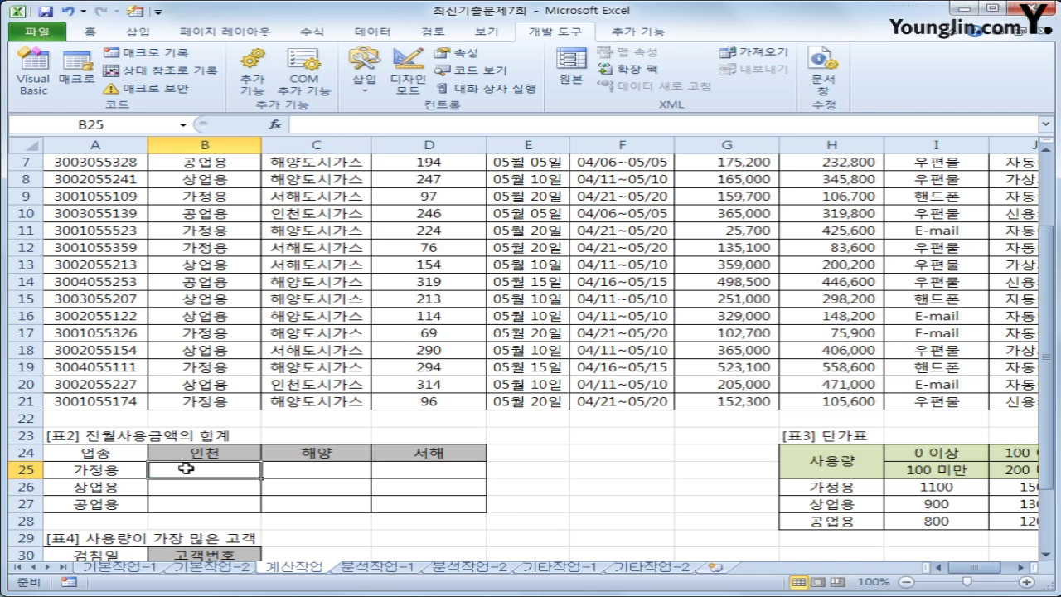
{"action": "type", "text": "=sum("}
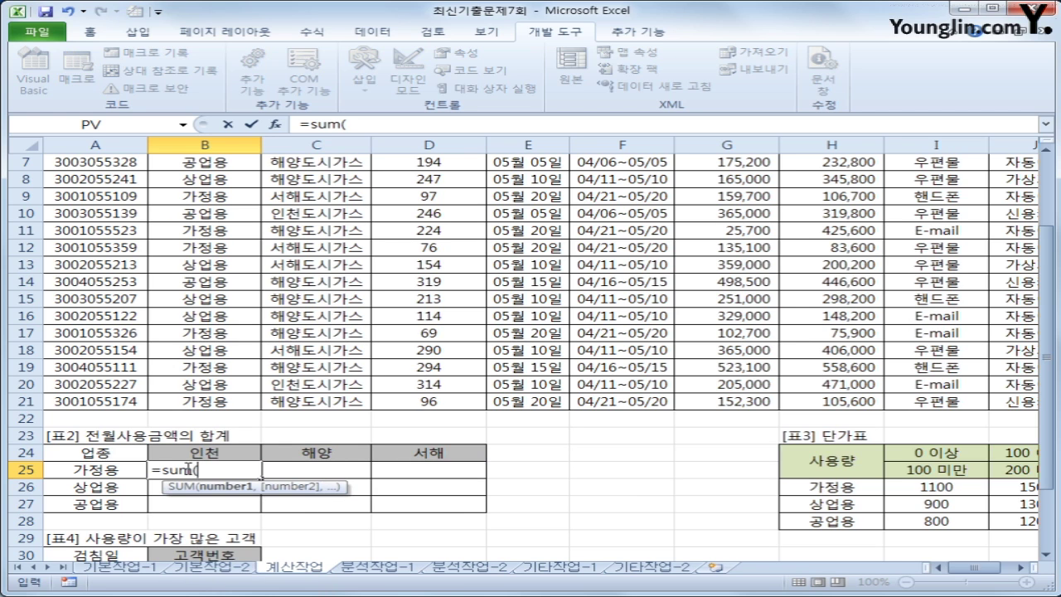
{"action": "type", "text": "("}
{"action": "scroll", "coordinate": [189, 469], "scroll_direction": "up", "scroll_amount": 2}
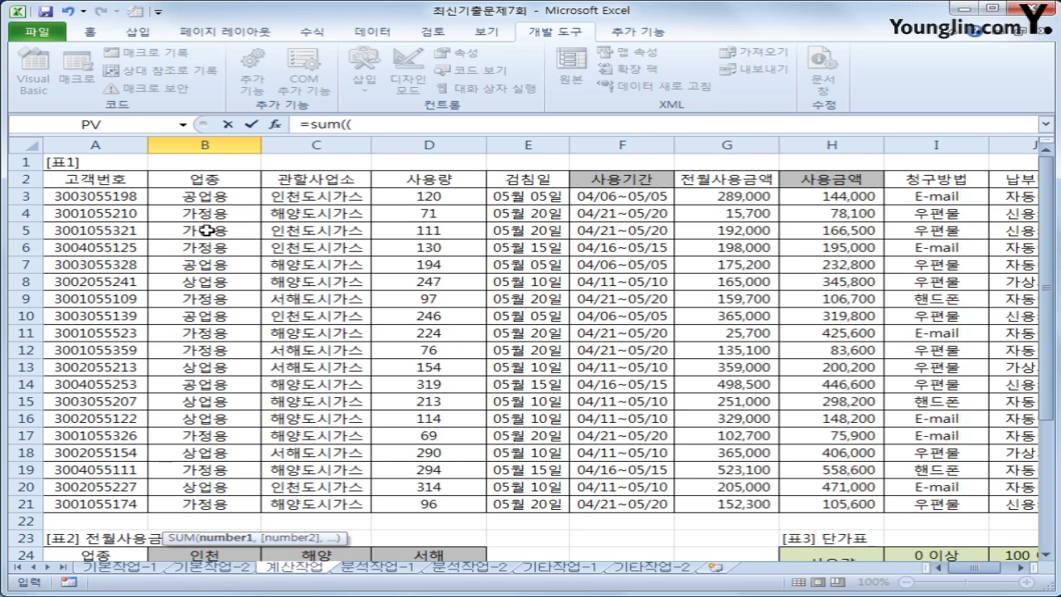
{"action": "left_click_drag", "start_coordinate": [206, 199], "coordinate": [203, 504]}
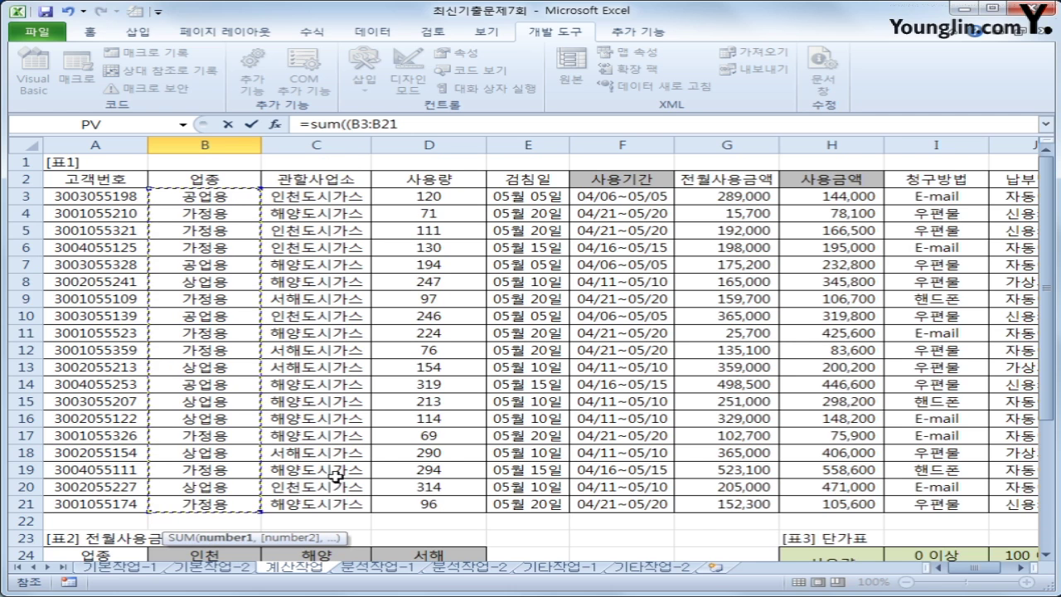
{"action": "key", "text": "F4"}
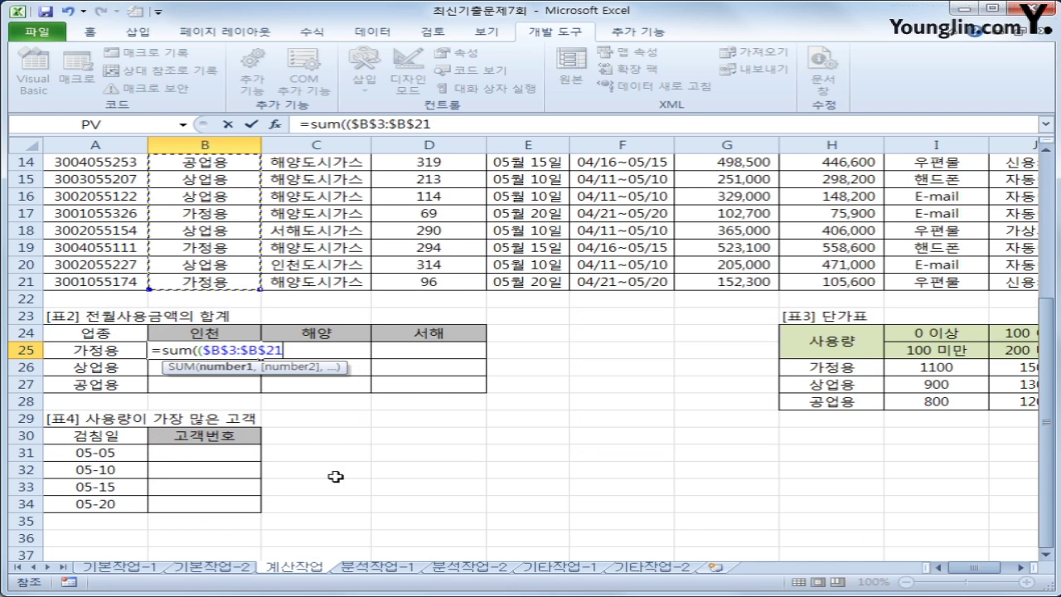
{"action": "type", "text": "="}
{"action": "key", "text": "Left"}
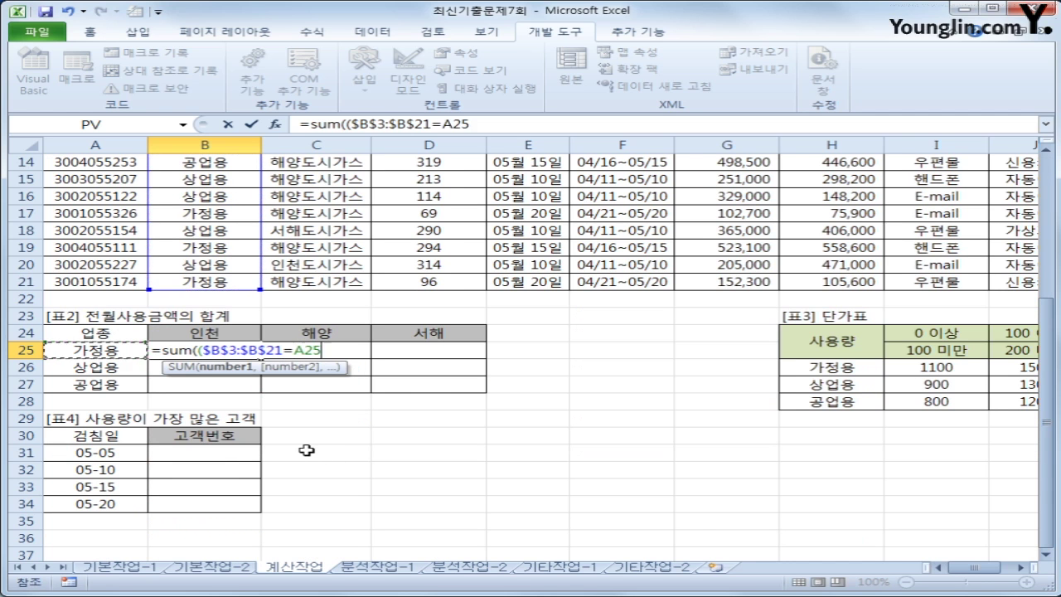
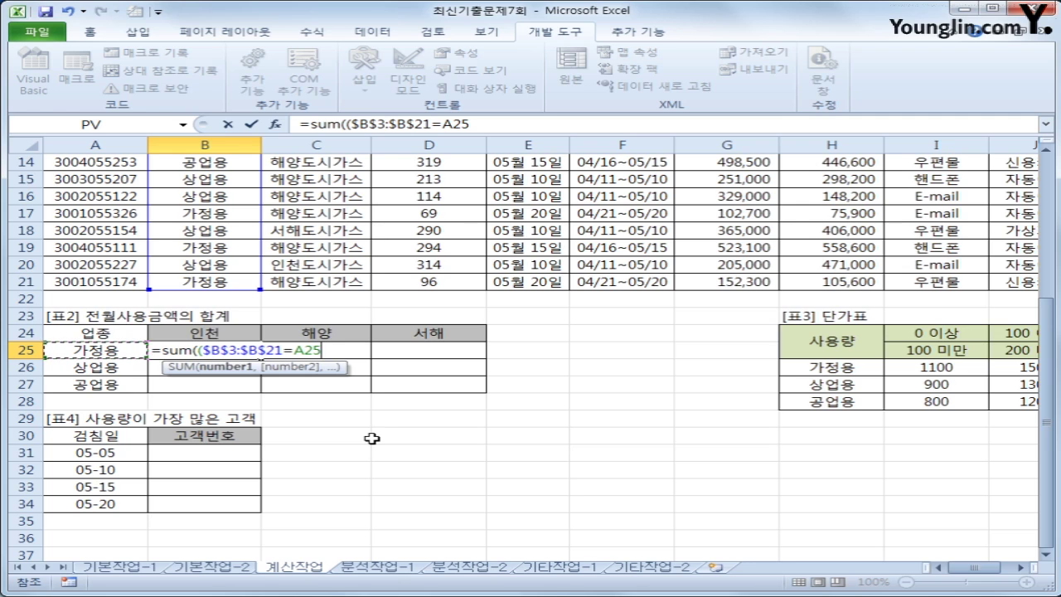
Change B25's A25 reference to $A25 and add the )* multiplier
{"action": "key", "text": "F4"}
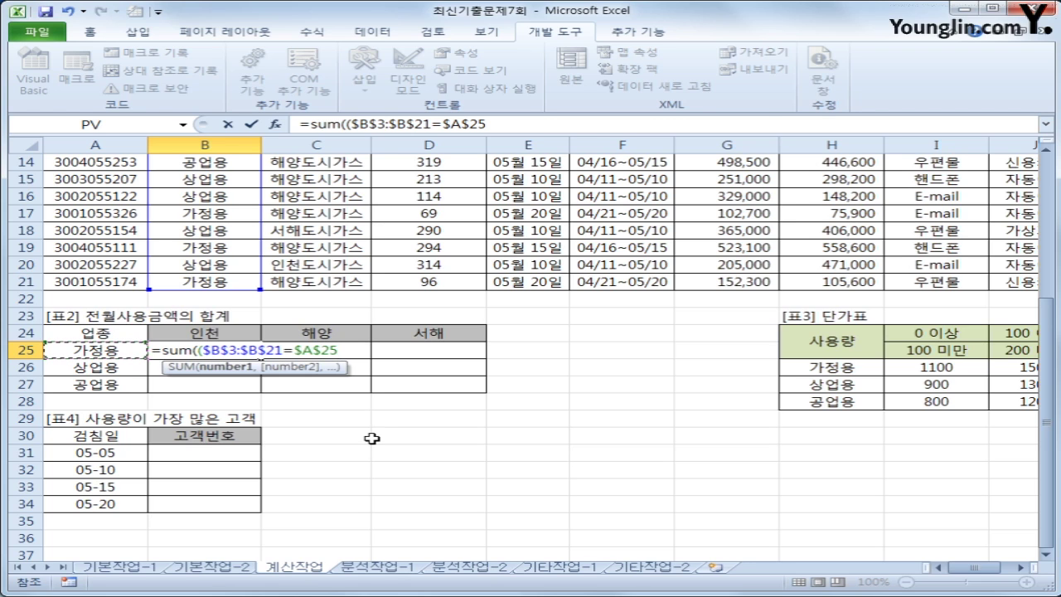
{"action": "key", "text": "F4"}
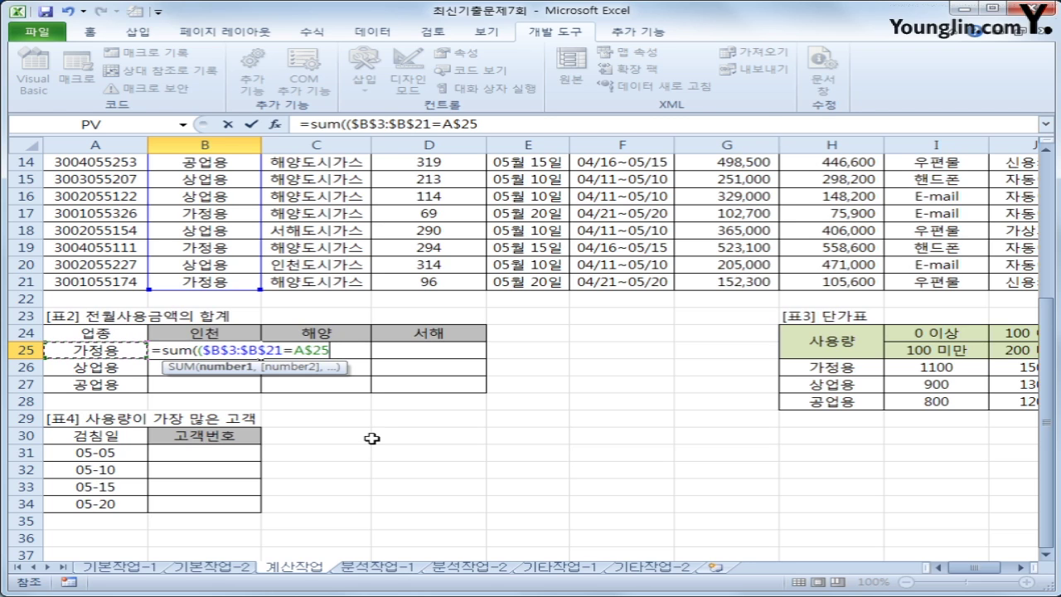
{"action": "key", "text": "F4"}
{"action": "type", "text": ")*"}
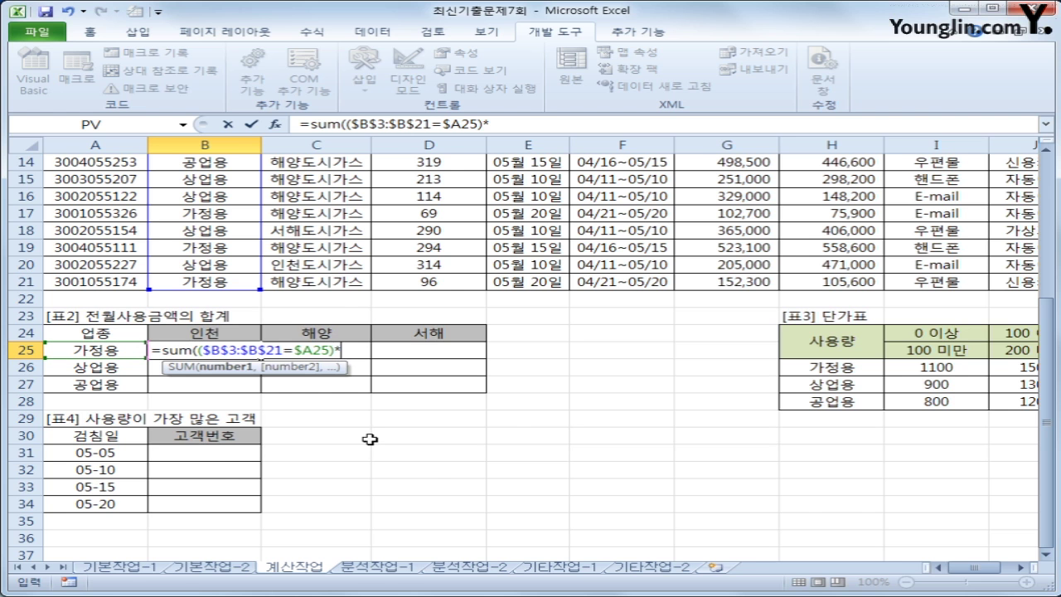
{"action": "scroll", "coordinate": [370, 439], "scroll_direction": "up", "scroll_amount": 4}
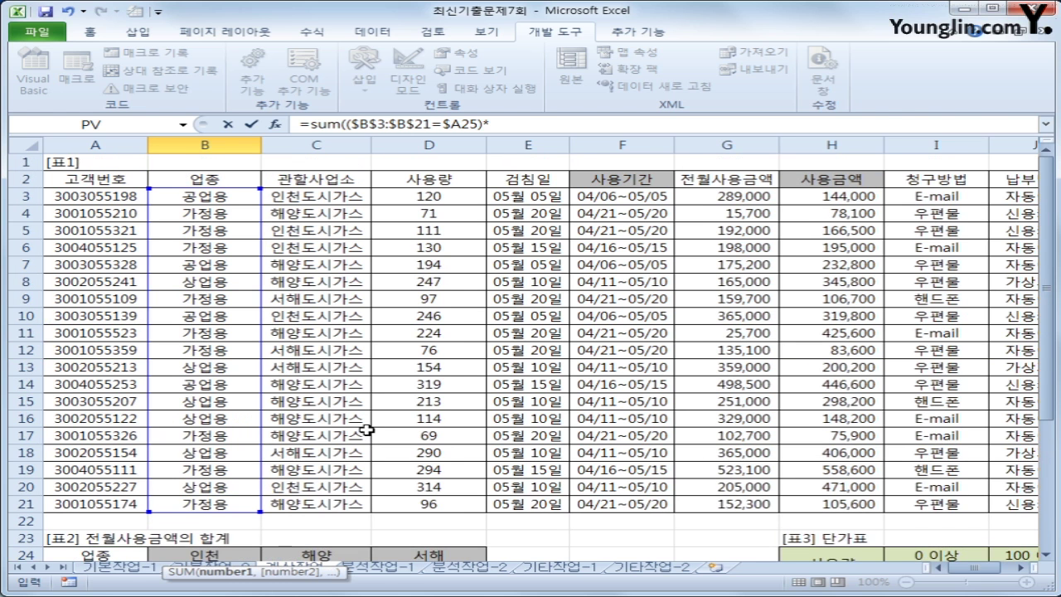
{"action": "scroll", "coordinate": [370, 431], "scroll_direction": "down", "scroll_amount": 2}
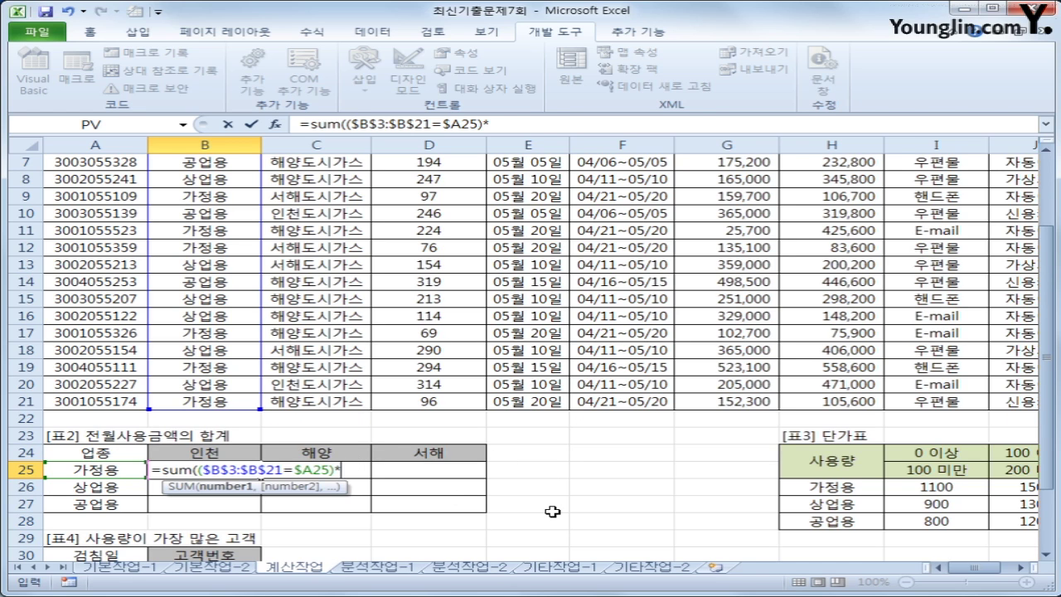
Add the LEFT($C$3:$C$21,2)= comparison against B24 to B25's formula
{"action": "type", "text": "(left("}
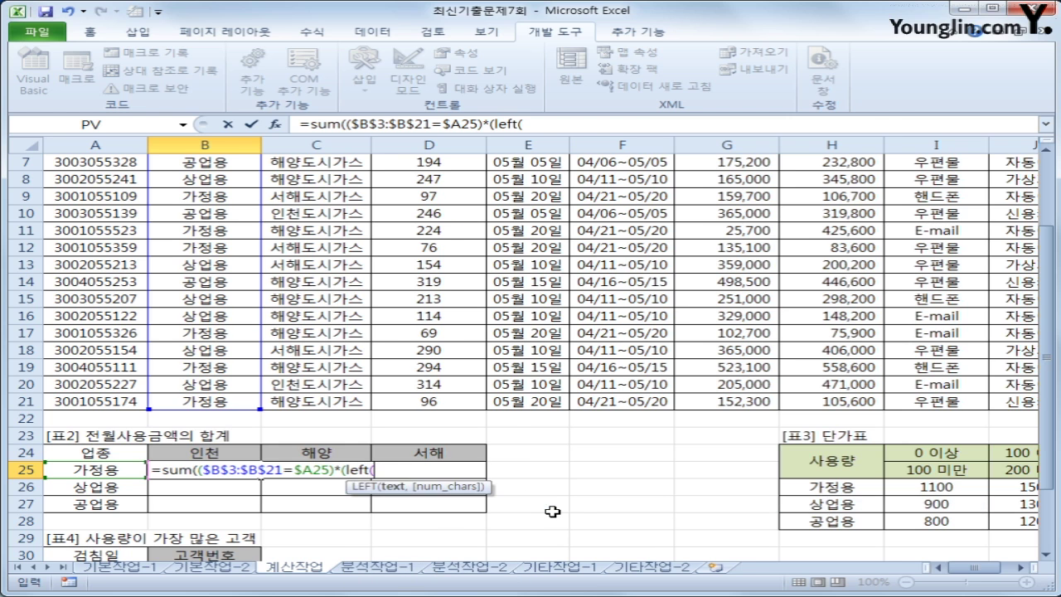
{"action": "scroll", "coordinate": [552, 511], "scroll_direction": "up", "scroll_amount": 2}
{"action": "left_click", "coordinate": [331, 196]}
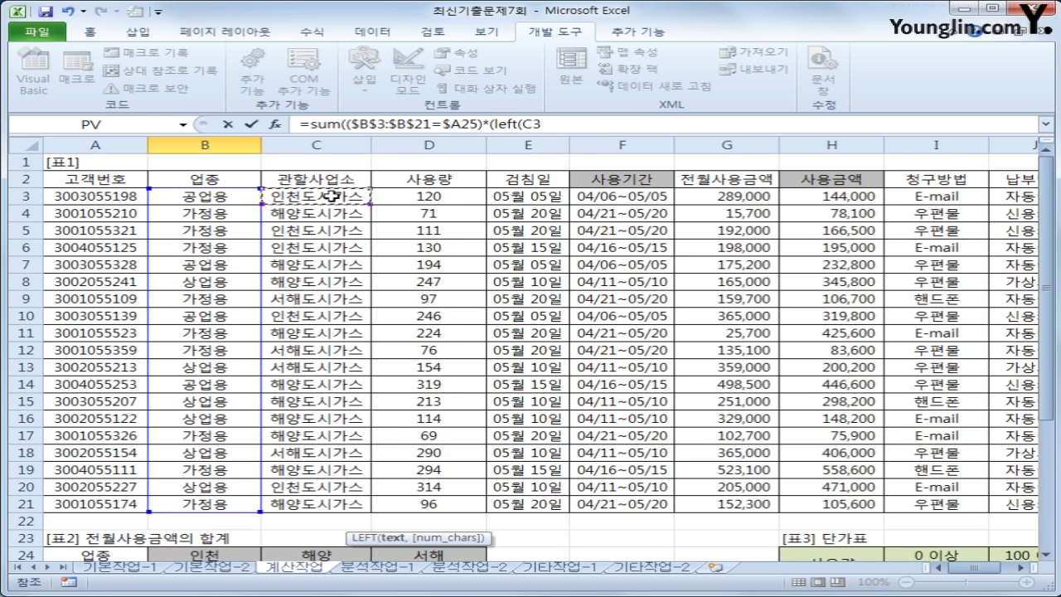
{"action": "left_click_drag", "start_coordinate": [331, 196], "coordinate": [330, 503]}
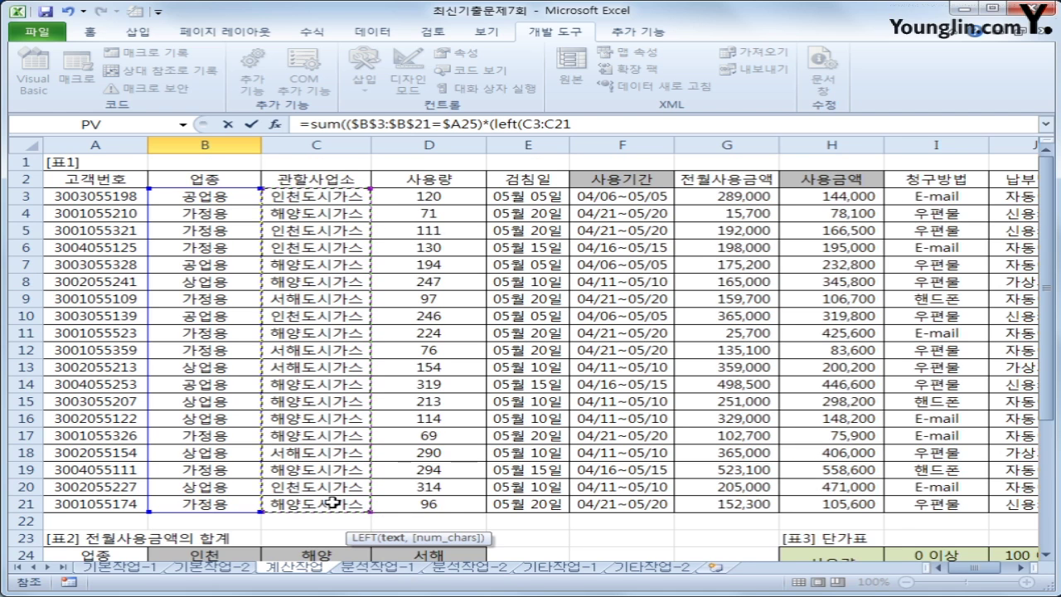
{"action": "key", "text": "F4"}
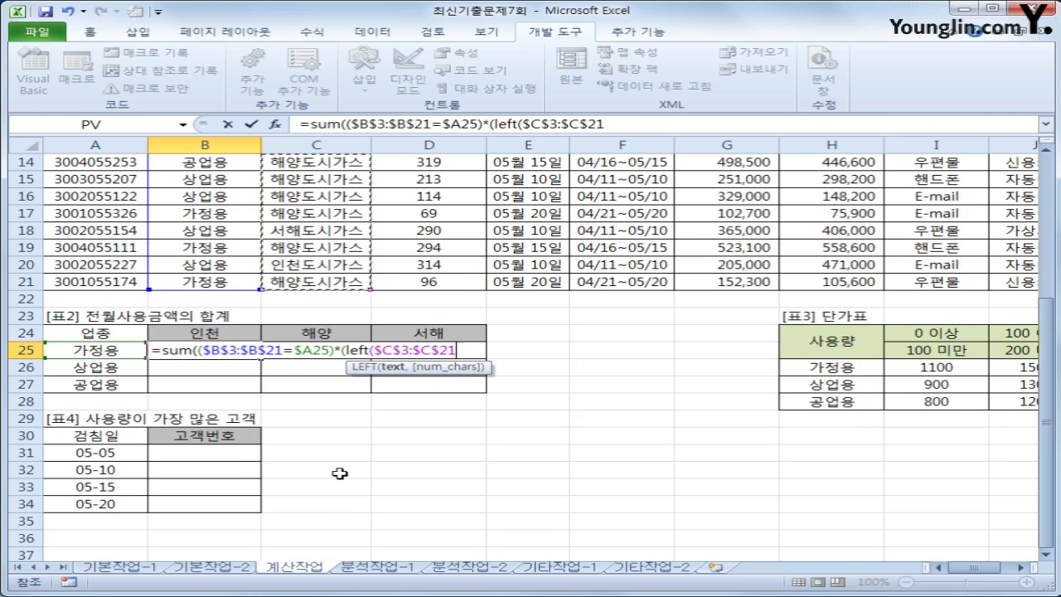
{"action": "type", "text": ",2)"}
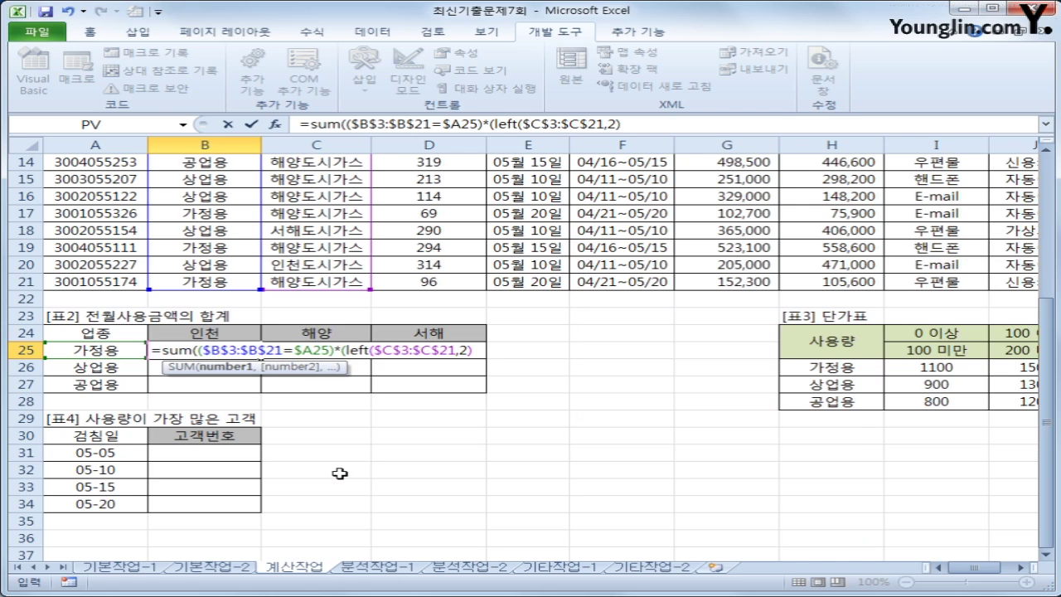
{"action": "type", "text": "="}
{"action": "left_click", "coordinate": [240, 332]}
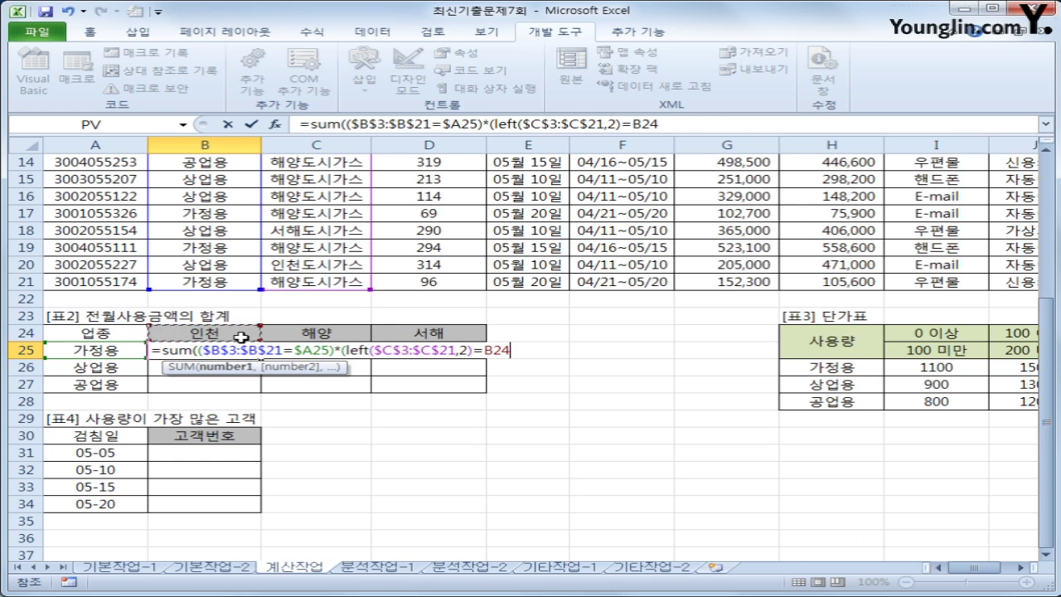
Finish B25 as array formula {=SUM(...=B$24)*$G$3:$G$21)} and fill it across B25:D27
{"action": "key", "text": "F4"}
{"action": "key", "text": "F4"}
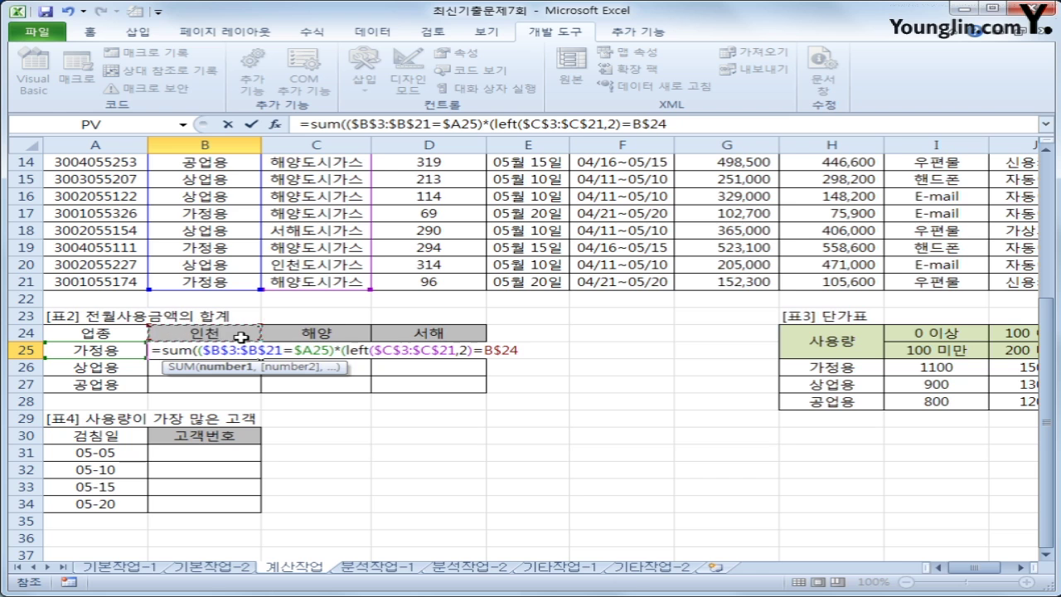
{"action": "type", "text": ")*"}
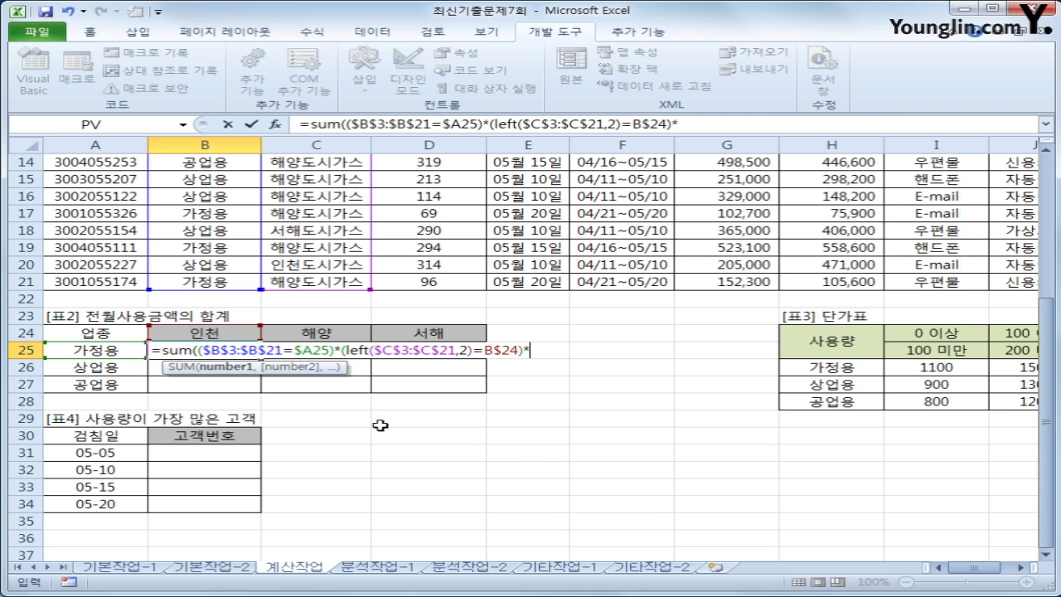
{"action": "scroll", "coordinate": [381, 426], "scroll_direction": "up", "scroll_amount": 2}
{"action": "scroll", "coordinate": [565, 446], "scroll_direction": "up", "scroll_amount": 3}
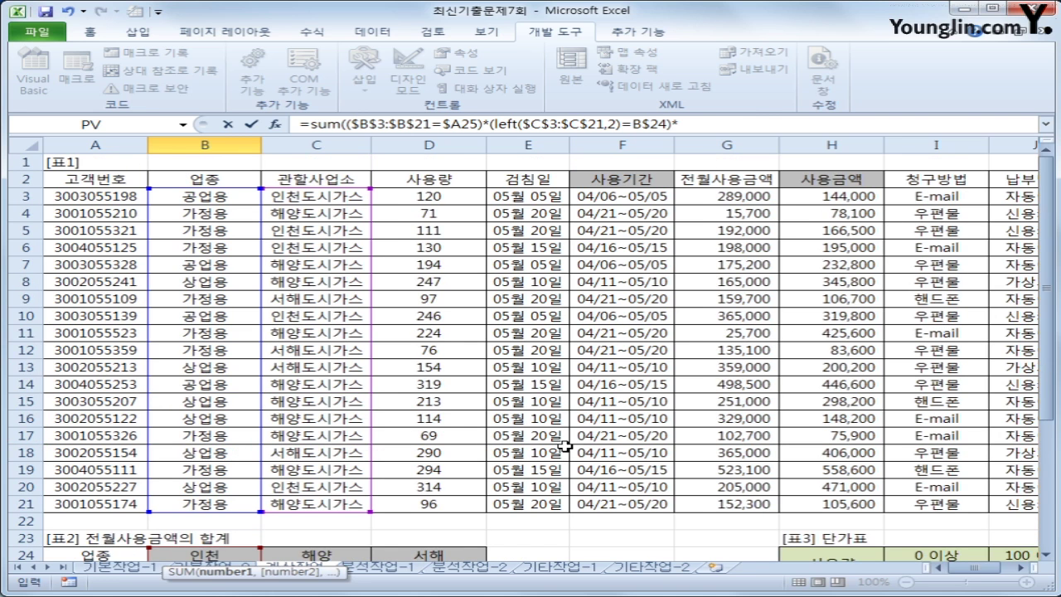
{"action": "left_click_drag", "start_coordinate": [719, 196], "coordinate": [721, 500]}
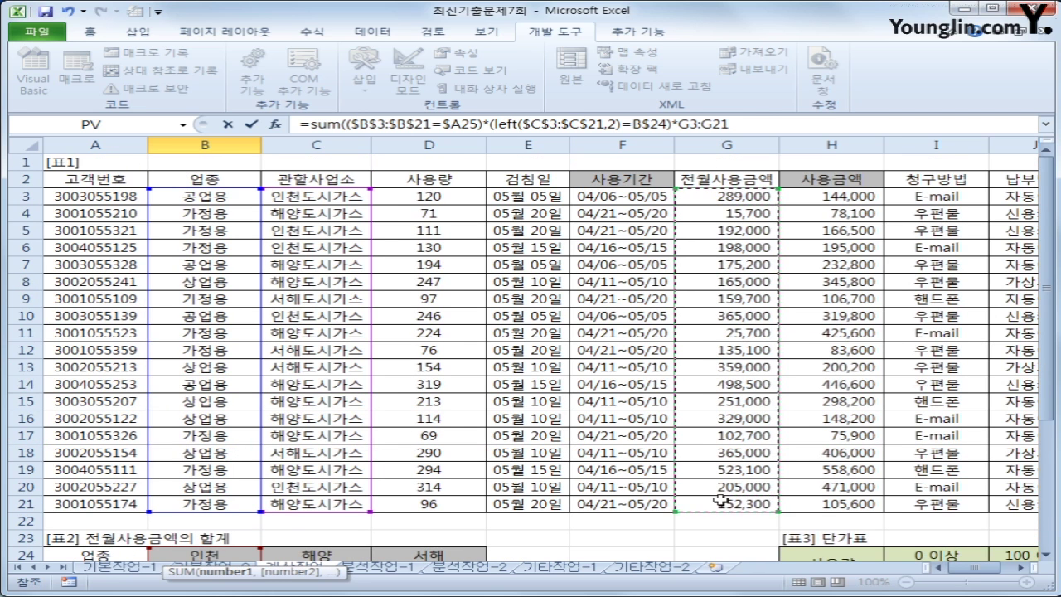
{"action": "key", "text": "F4"}
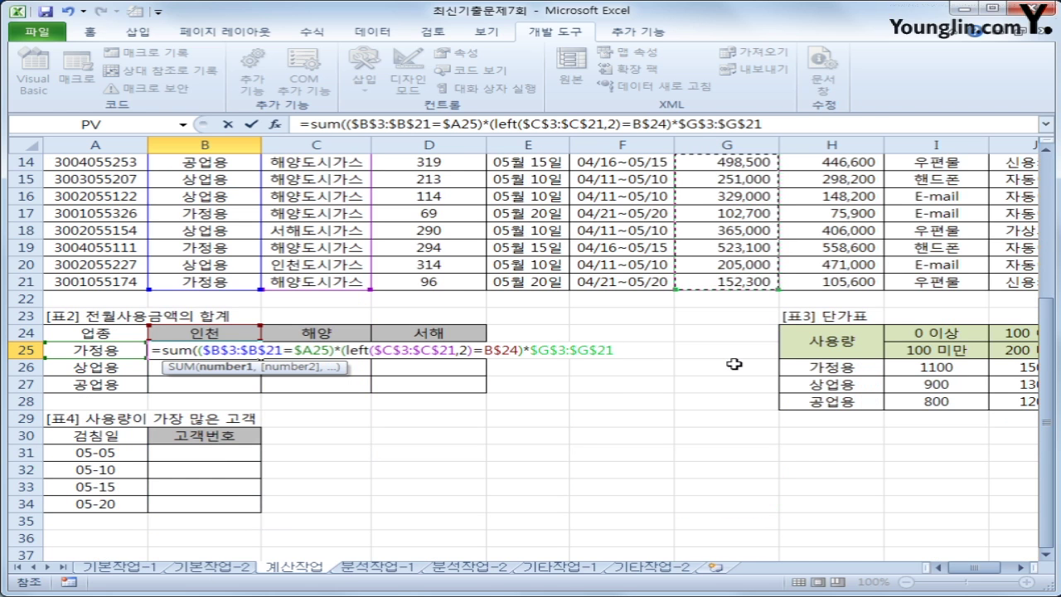
{"action": "type", "text": ")"}
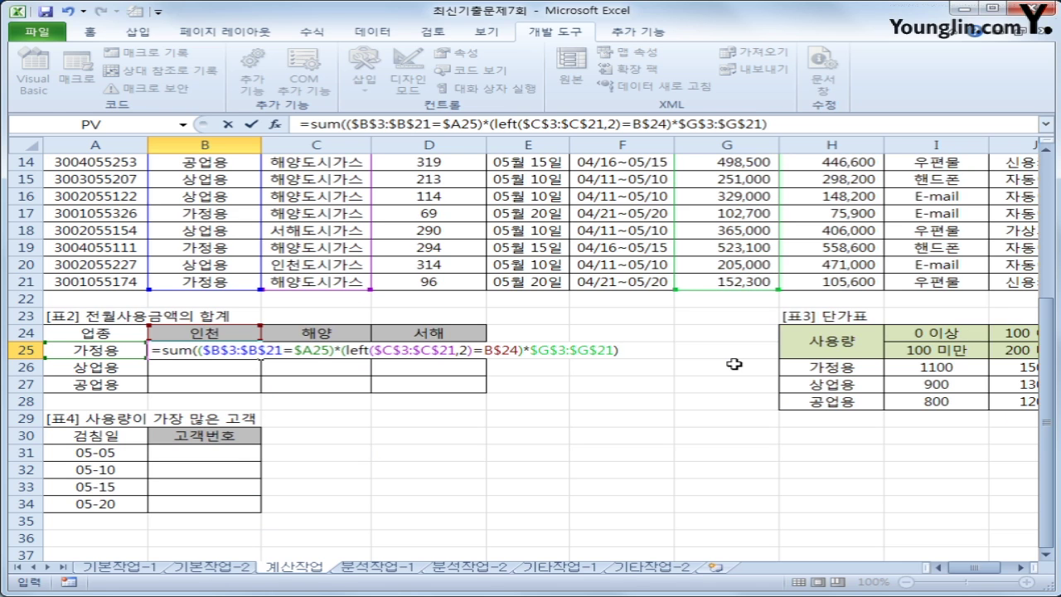
{"action": "key", "text": "ctrl+shift+Return"}
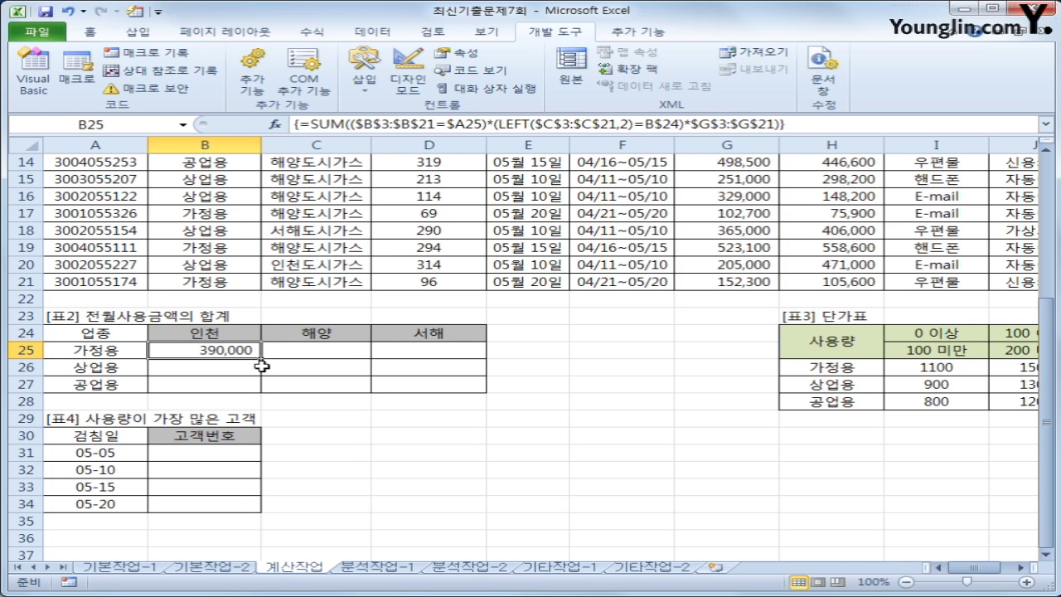
{"action": "left_click_drag", "start_coordinate": [261, 359], "coordinate": [446, 400]}
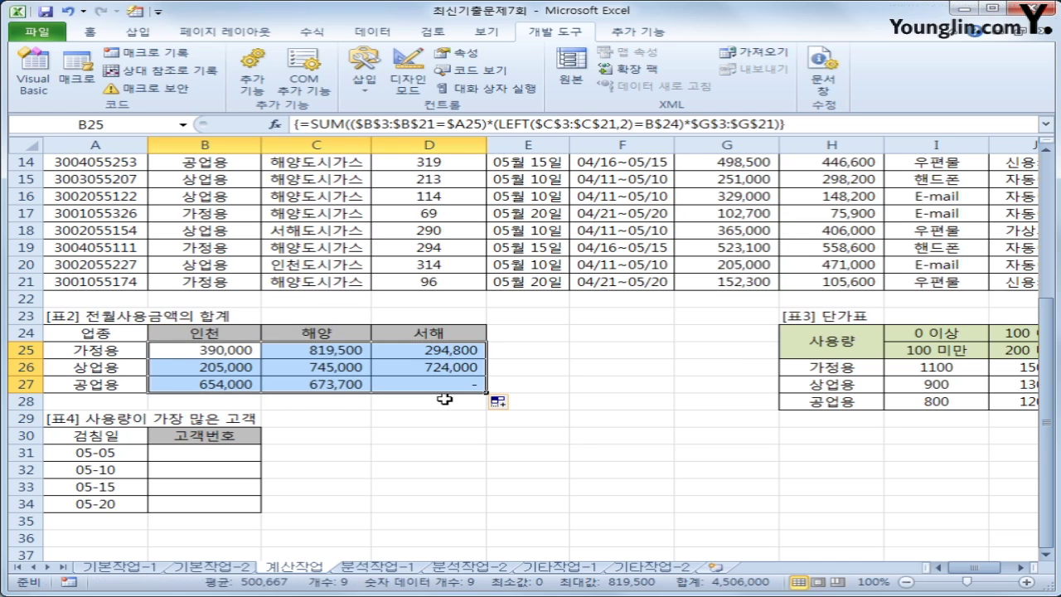
Check the copied total in D27, then start B31's formula with =INDEX(
{"action": "left_click", "coordinate": [453, 386]}
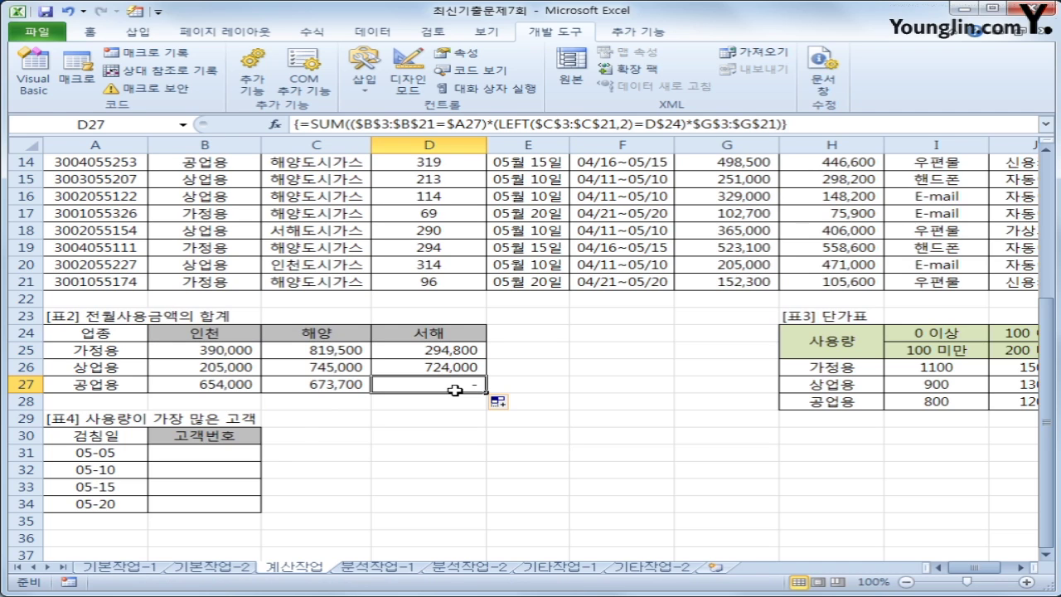
{"action": "left_click", "coordinate": [239, 448]}
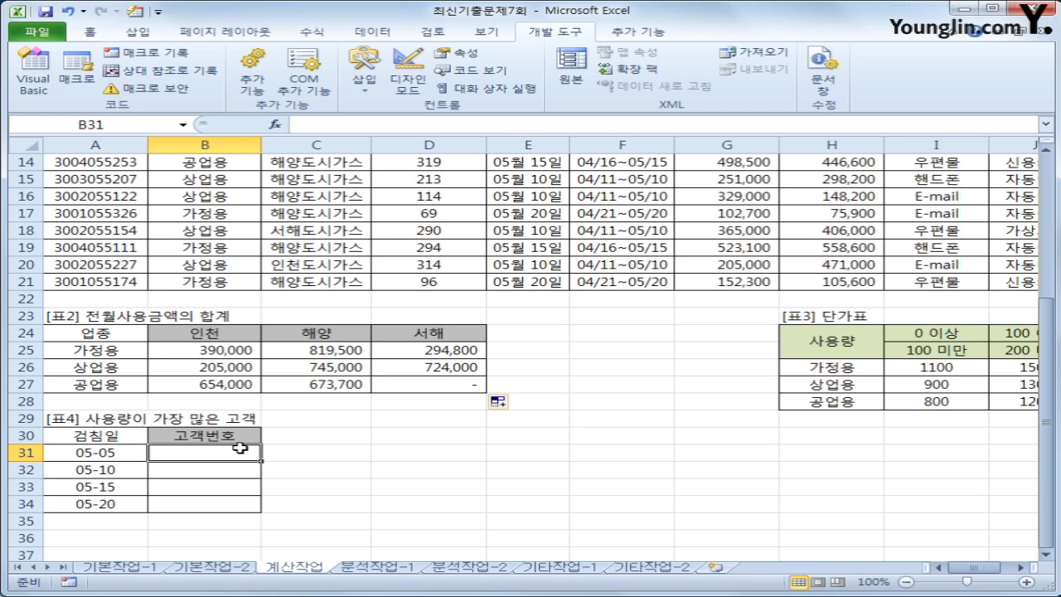
{"action": "left_click_drag", "start_coordinate": [133, 456], "coordinate": [122, 506]}
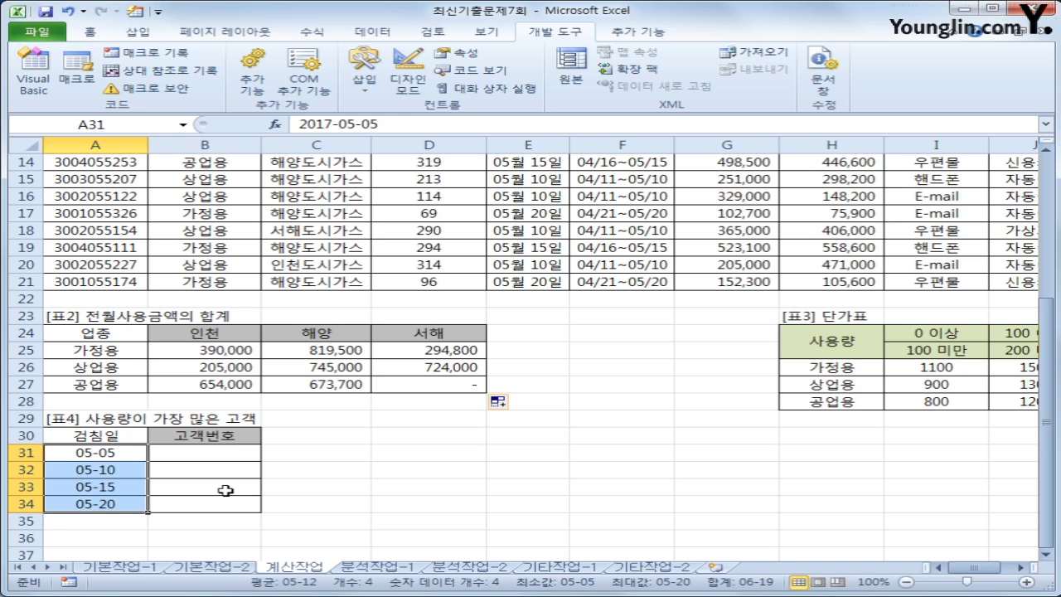
{"action": "left_click", "coordinate": [202, 456]}
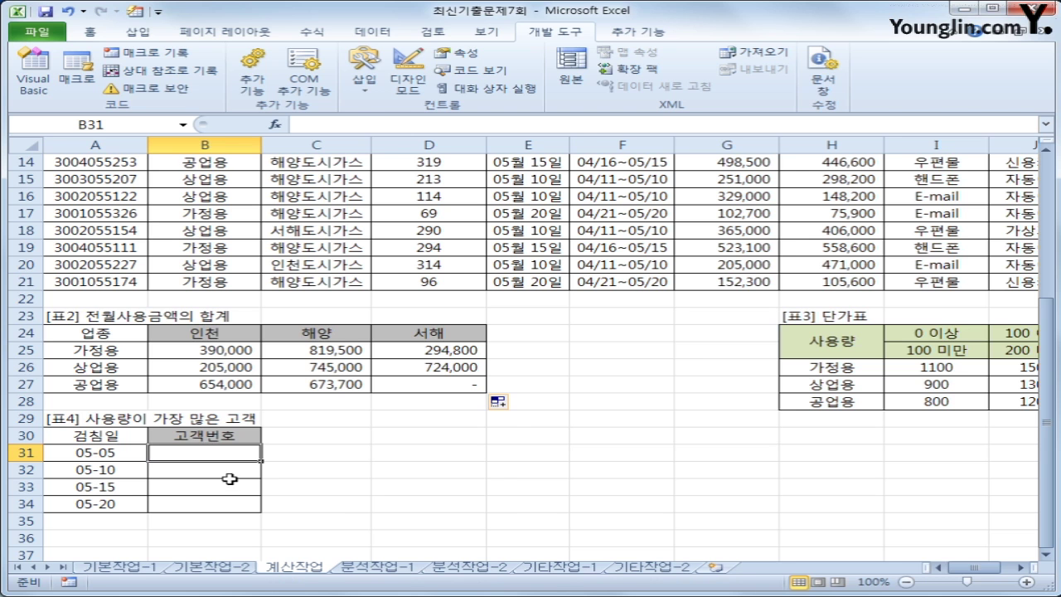
{"action": "scroll", "coordinate": [65, 230], "scroll_direction": "up", "scroll_amount": 5}
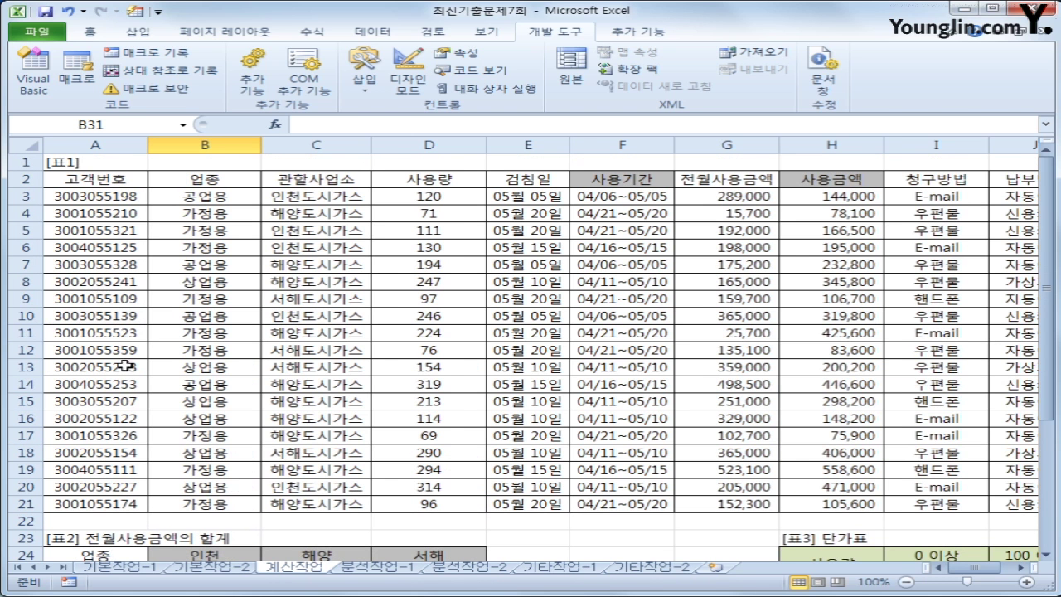
{"action": "scroll", "coordinate": [141, 383], "scroll_direction": "down", "scroll_amount": 4}
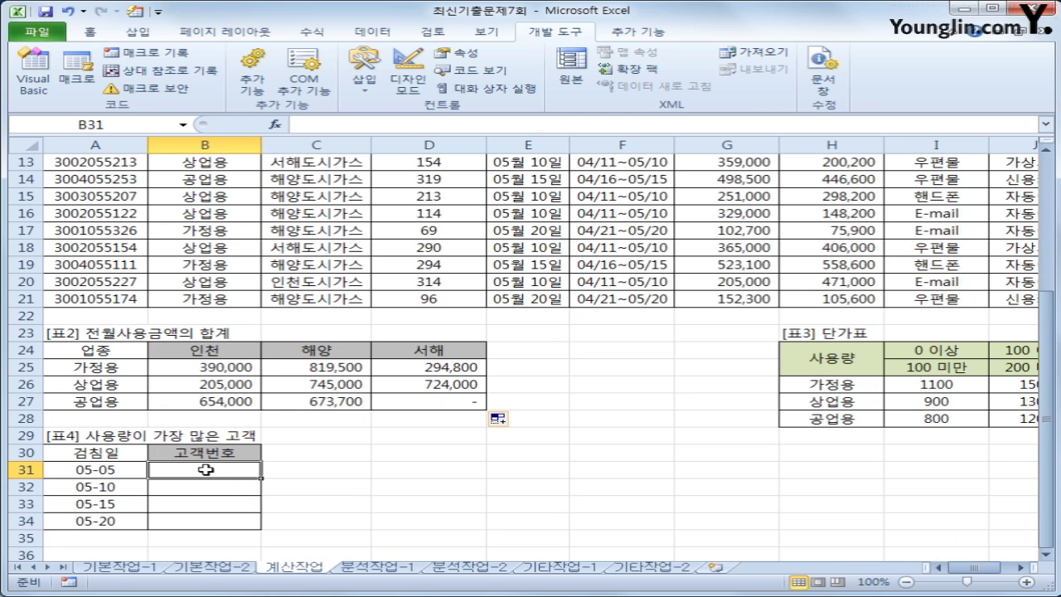
{"action": "type", "text": "=INDEX("}
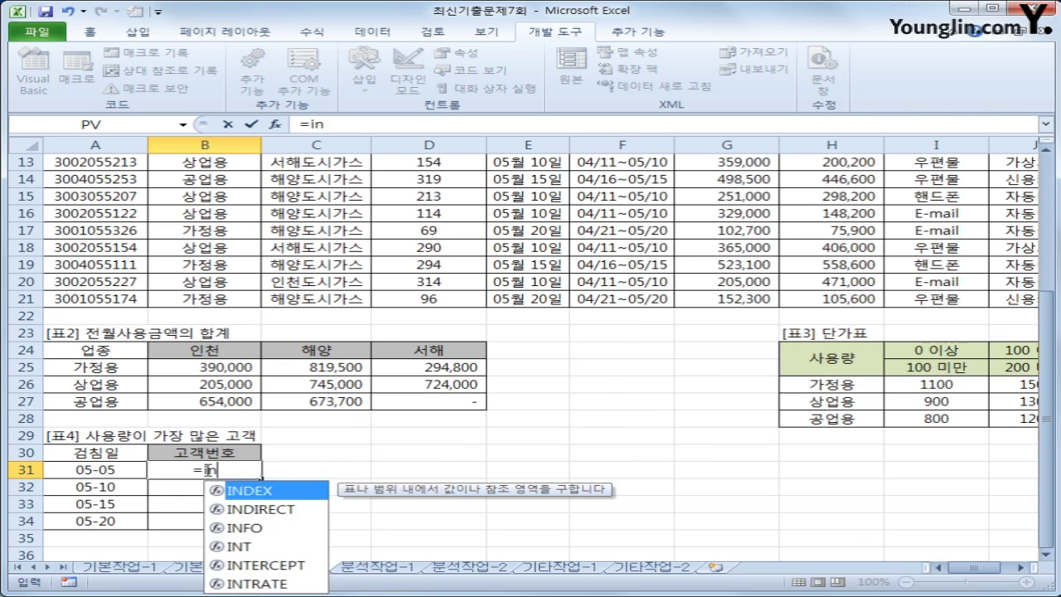
Extend B31 to =INDEX($A$3:$A$21,MATCH(max(( for the customer-number lookup
{"action": "scroll", "coordinate": [207, 469], "scroll_direction": "up", "scroll_amount": 4}
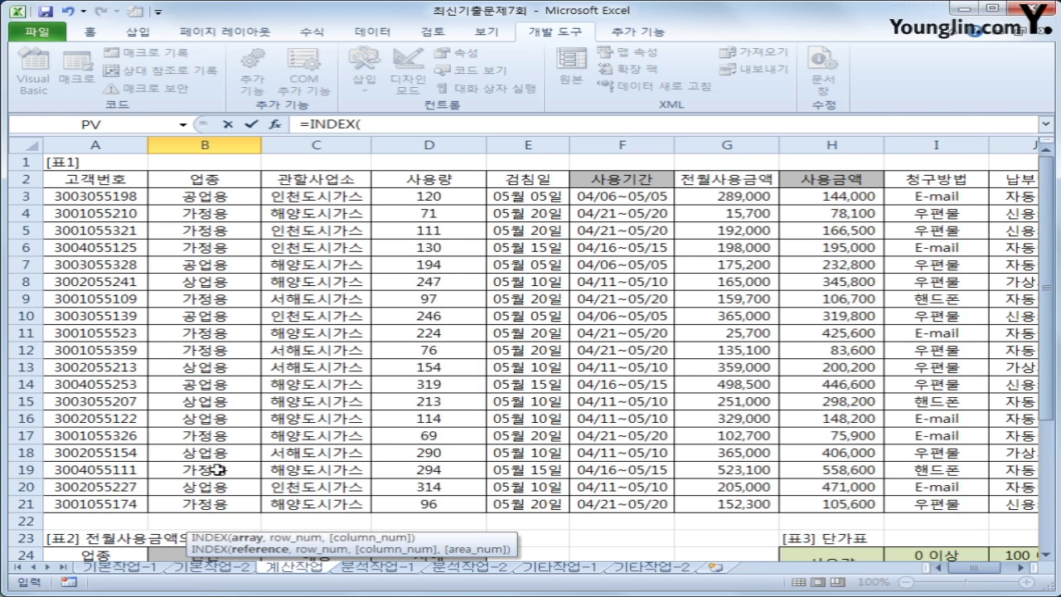
{"action": "left_click_drag", "start_coordinate": [89, 196], "coordinate": [88, 503]}
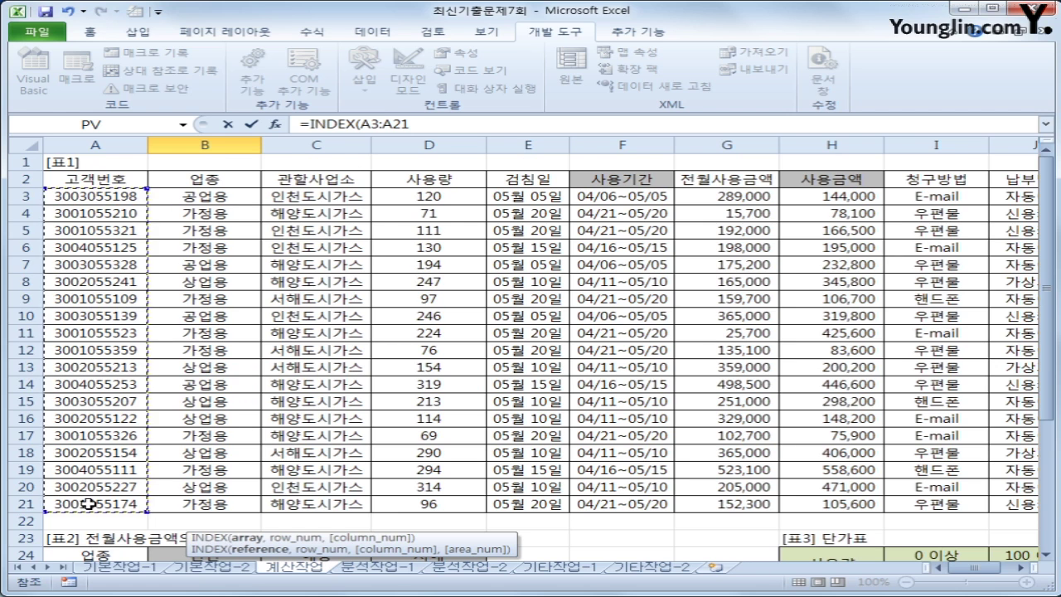
{"action": "key", "text": "F4"}
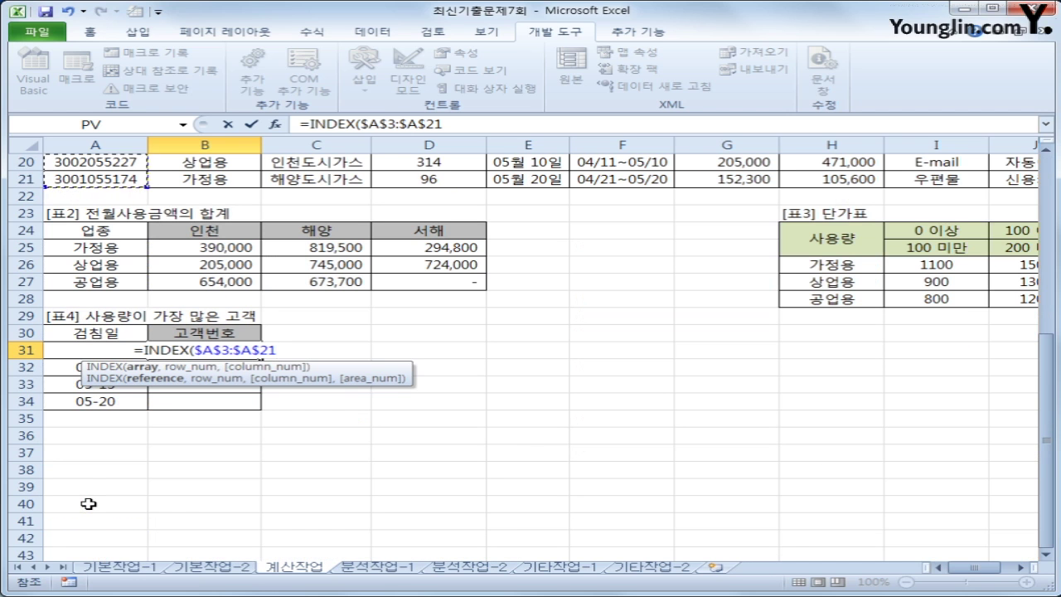
{"action": "type", "text": ","}
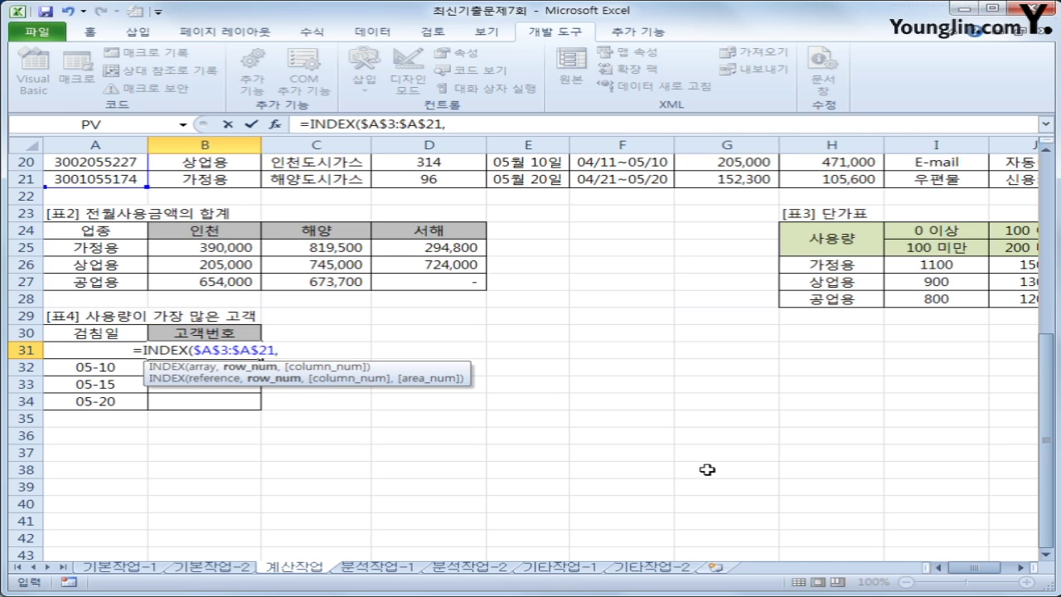
{"action": "type", "text": "ma"}
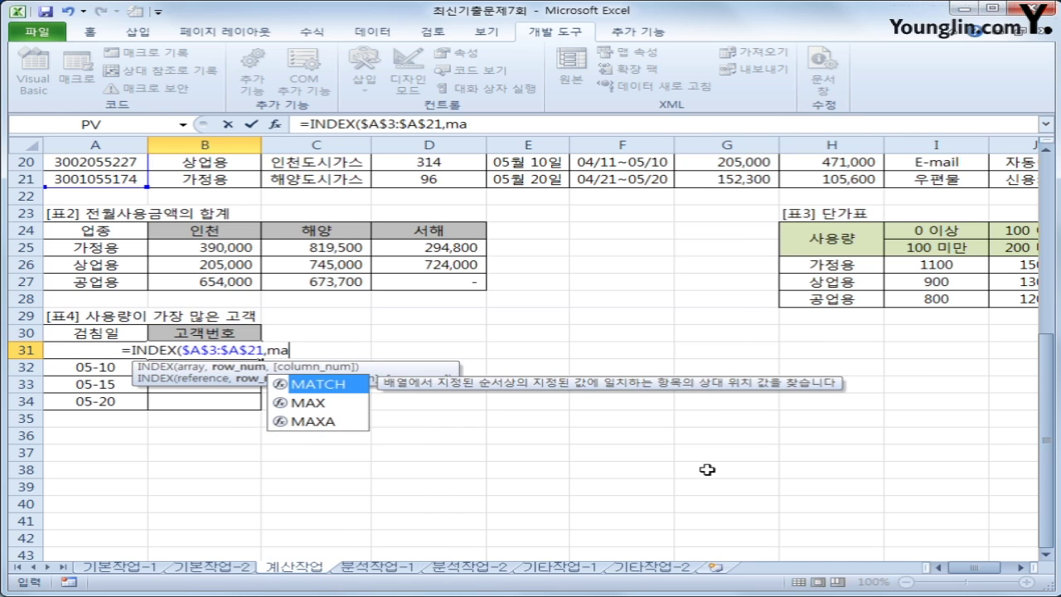
{"action": "key", "text": "Tab"}
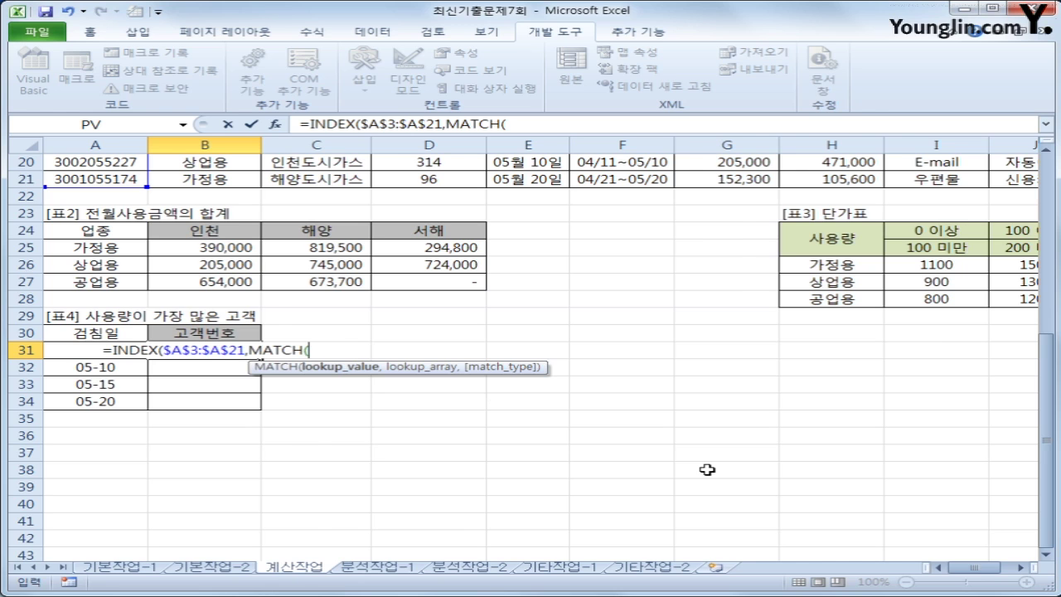
{"action": "type", "text": "max("}
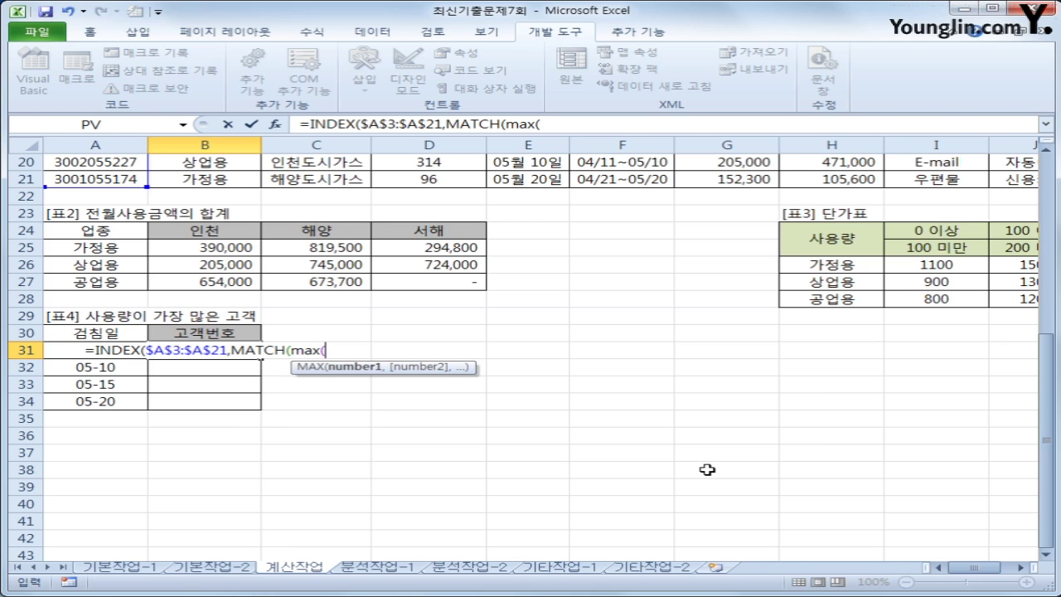
{"action": "type", "text": "("}
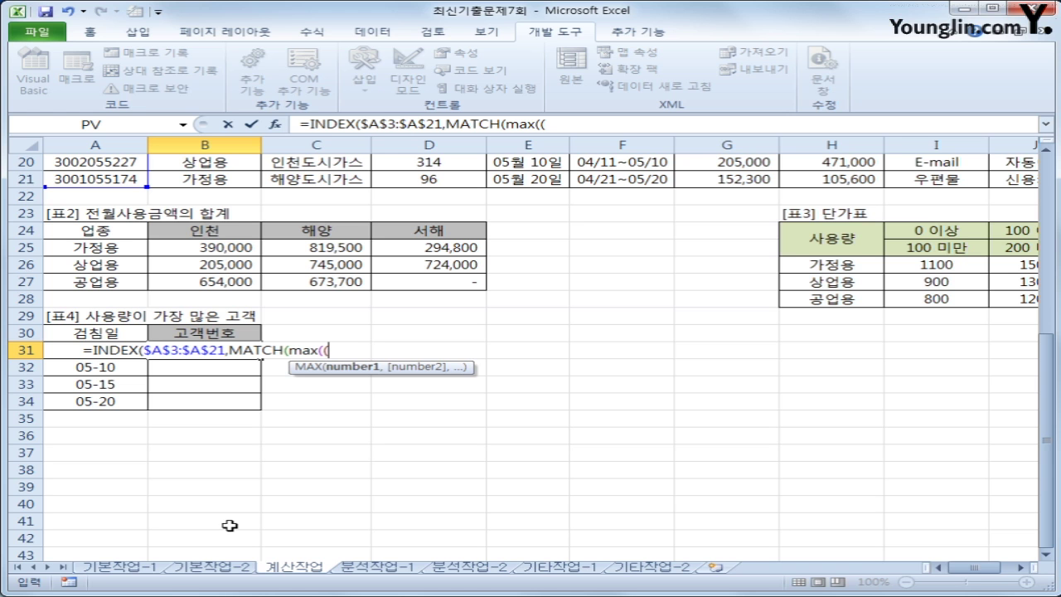
Build the max expression ($E$3:$E$21=A31)*$D$3:$D$21 inside B31's formula
{"action": "scroll", "coordinate": [223, 522], "scroll_direction": "up", "scroll_amount": 7}
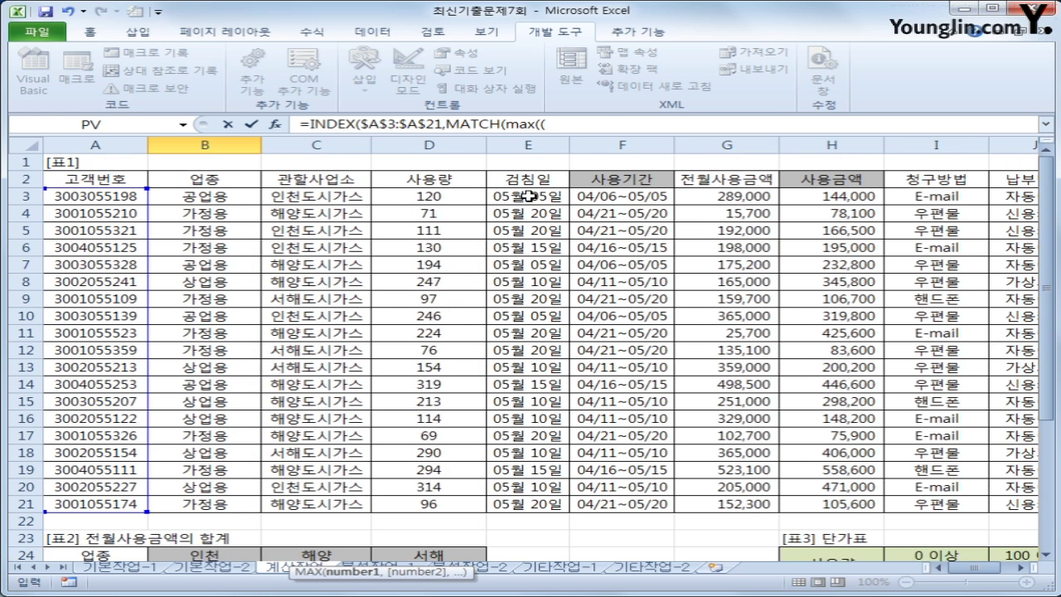
{"action": "left_click_drag", "start_coordinate": [529, 196], "coordinate": [529, 505]}
{"action": "key", "text": "F4"}
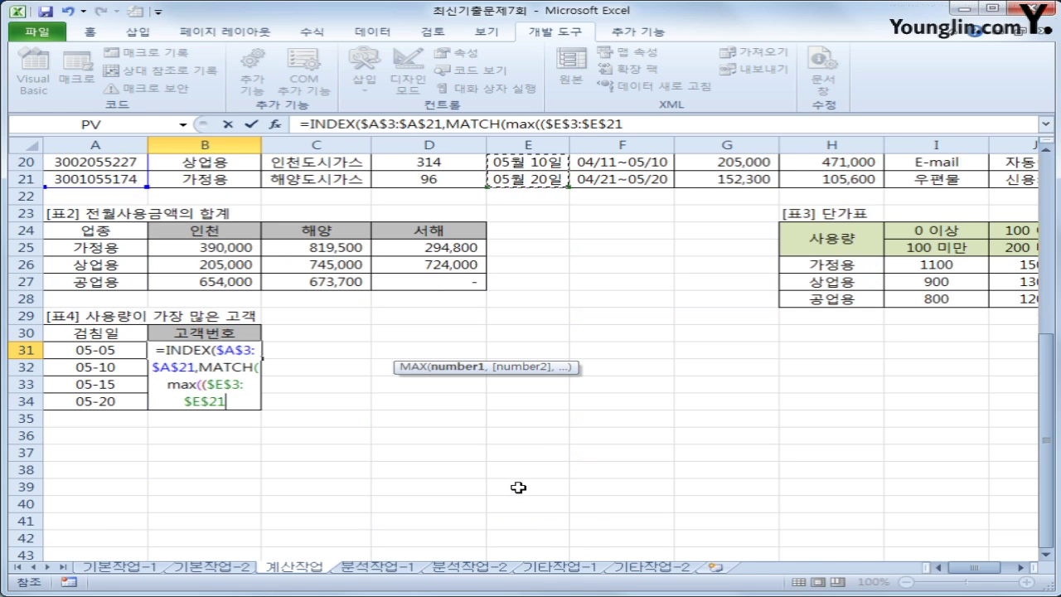
{"action": "type", "text": "="}
{"action": "key", "text": "Left"}
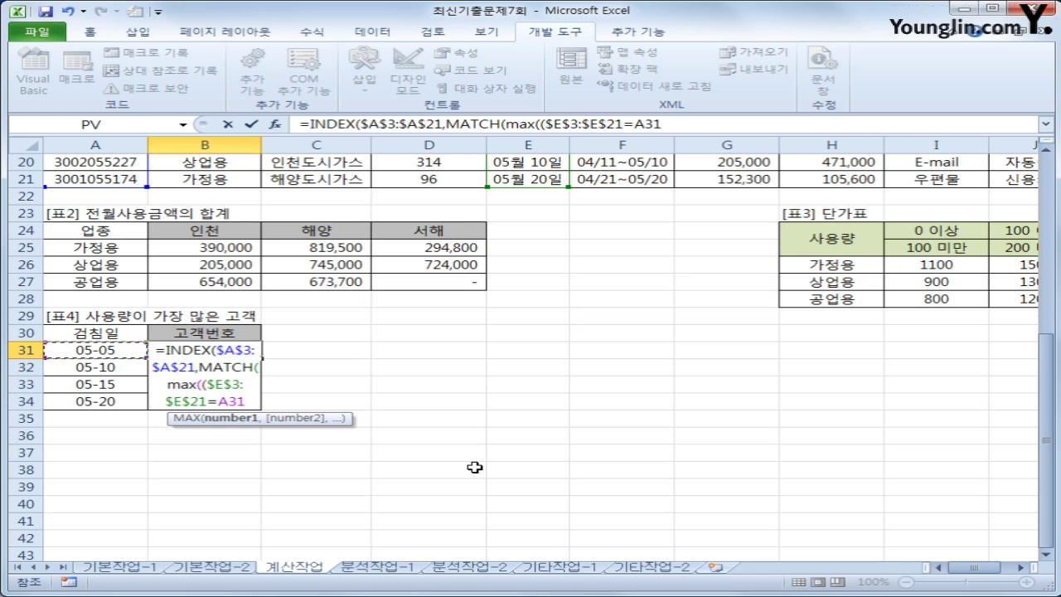
{"action": "type", "text": ")*"}
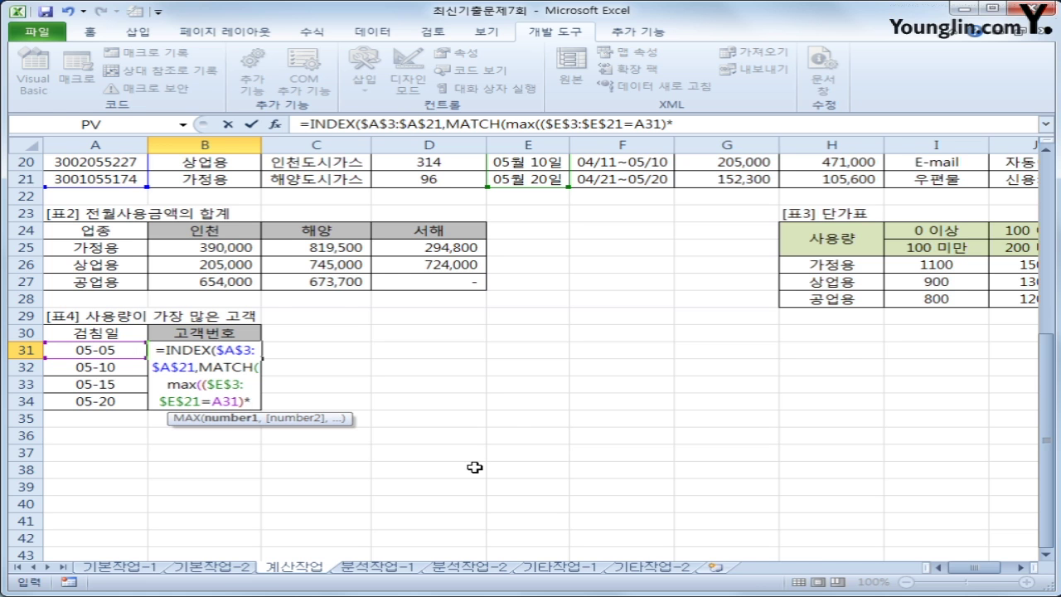
{"action": "scroll", "coordinate": [438, 466], "scroll_direction": "up", "scroll_amount": 6}
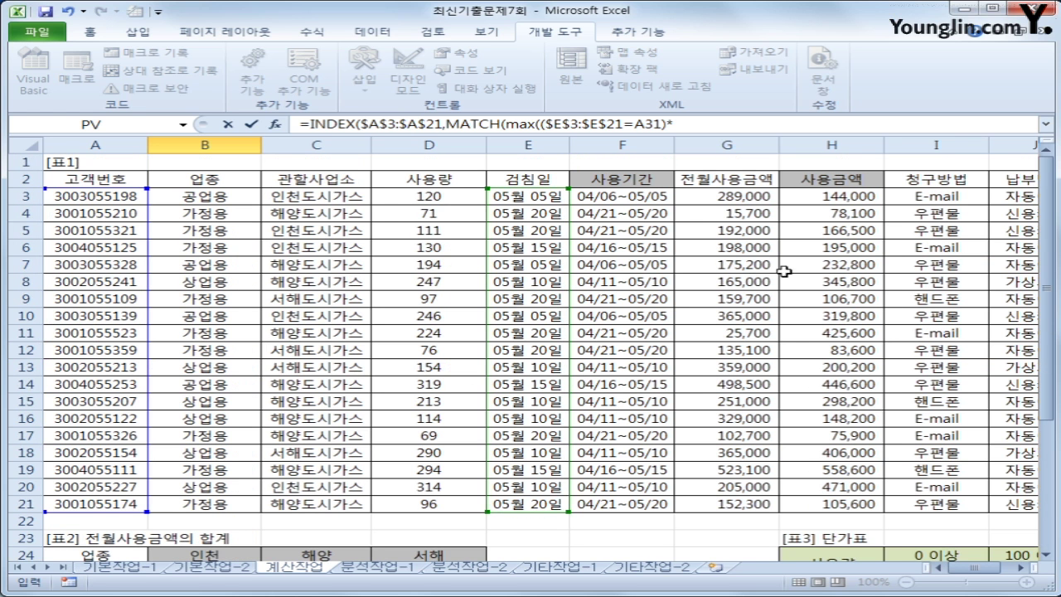
{"action": "left_click_drag", "start_coordinate": [431, 196], "coordinate": [423, 502]}
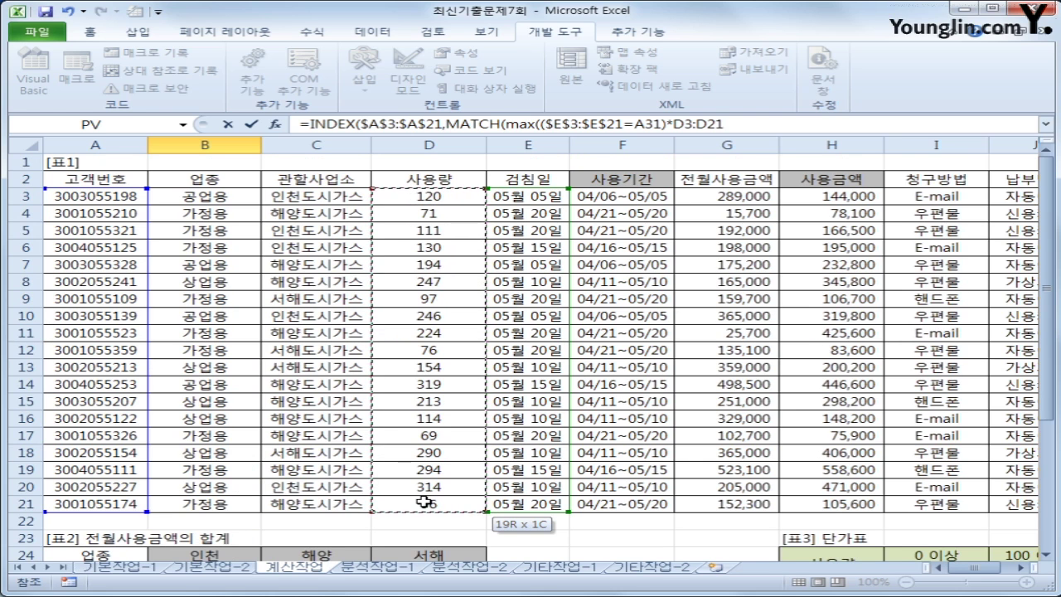
{"action": "scroll", "coordinate": [539, 531], "scroll_direction": "down", "scroll_amount": 6}
{"action": "key", "text": "F4"}
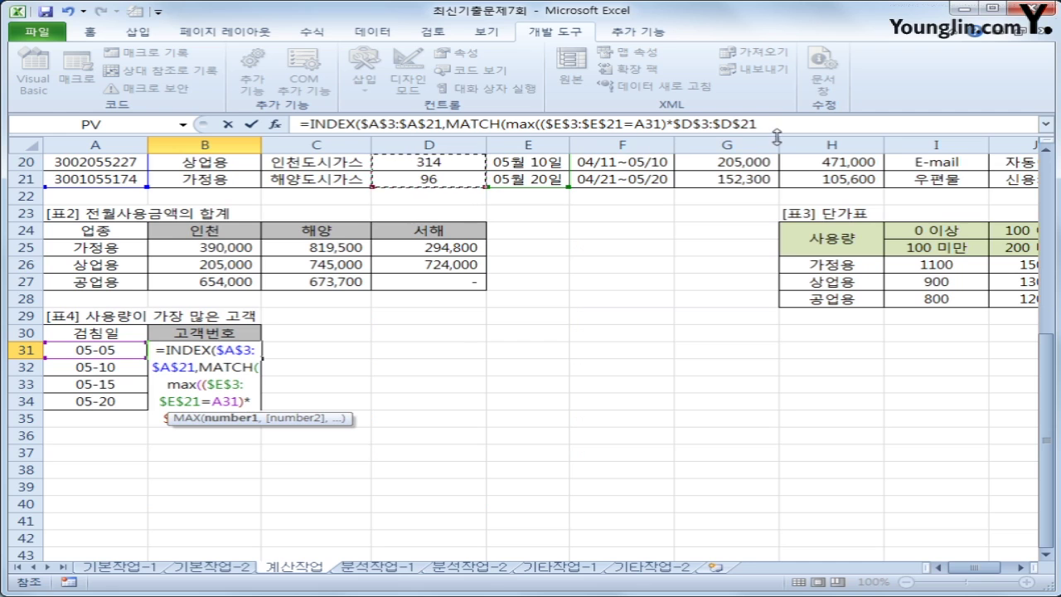
Reuse that expression as MATCH's lookup array with ,0)) and commit B31 as an array formula
{"action": "left_click", "coordinate": [779, 124]}
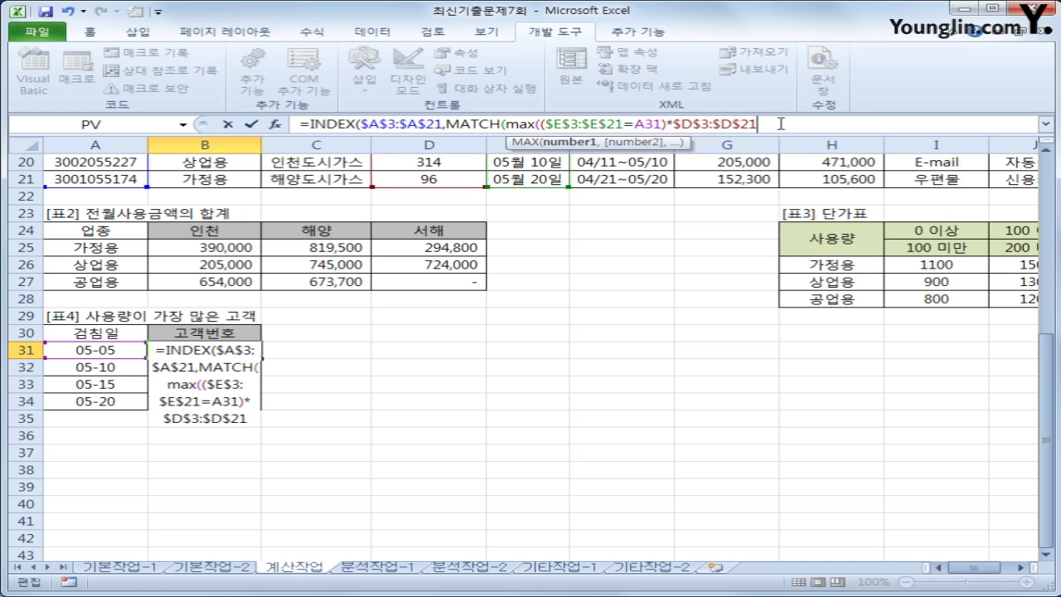
{"action": "type", "text": ")"}
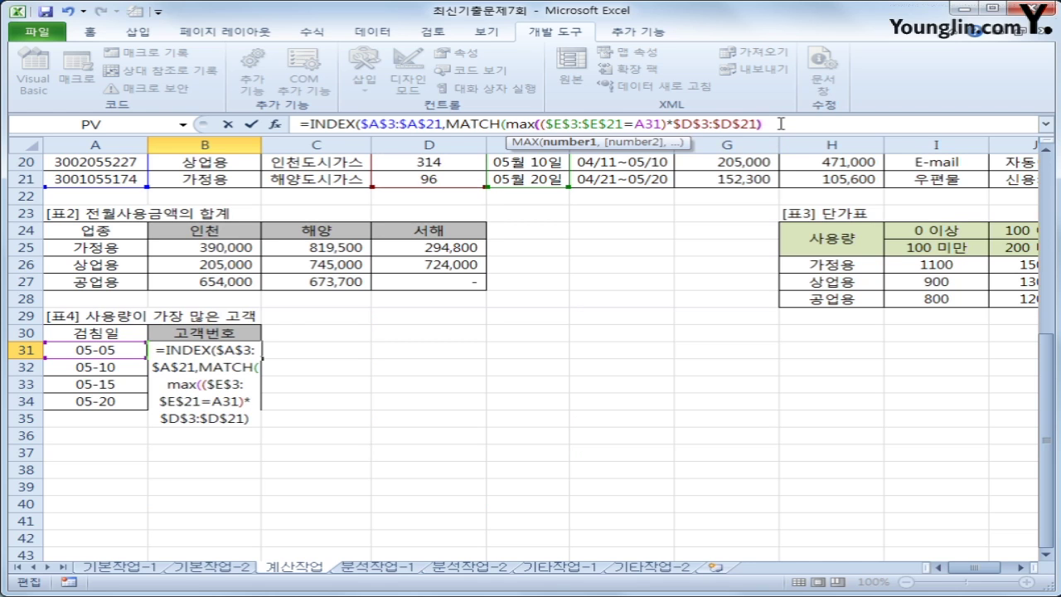
{"action": "type", "text": ","}
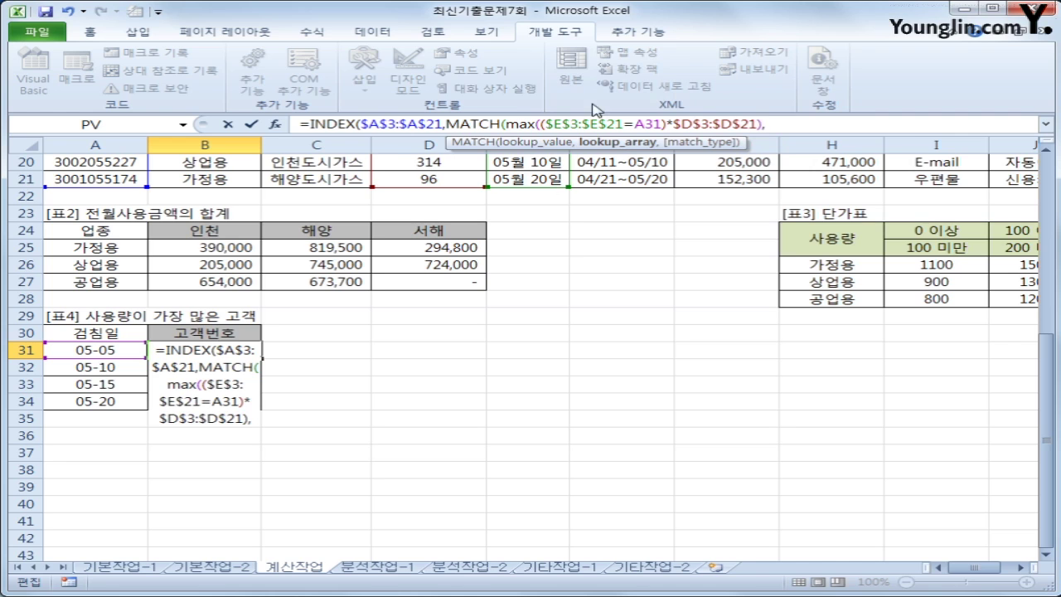
{"action": "left_click_drag", "start_coordinate": [540, 124], "coordinate": [756, 124]}
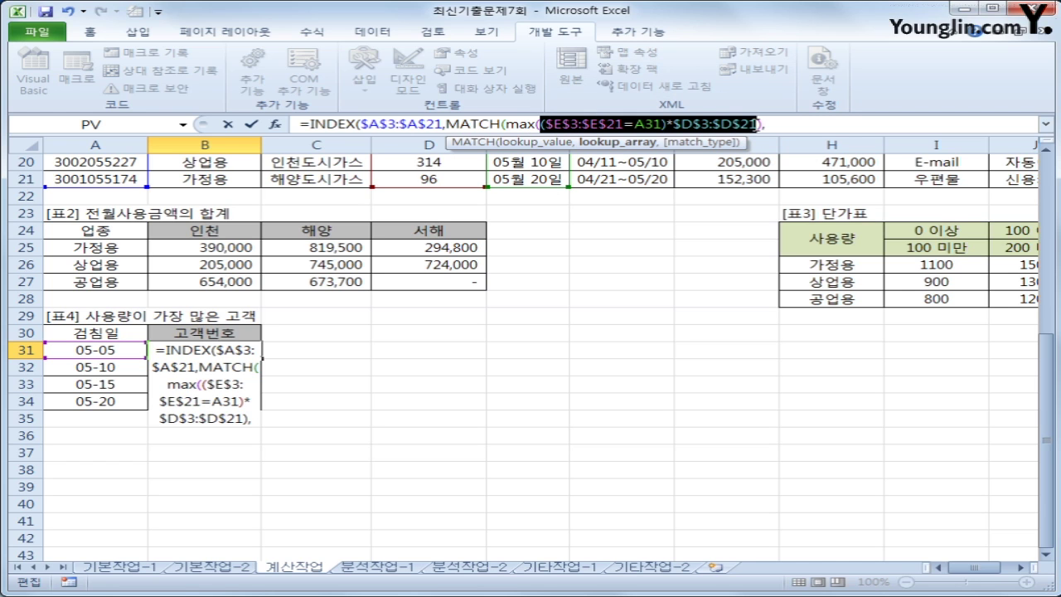
{"action": "key", "text": "ctrl+c"}
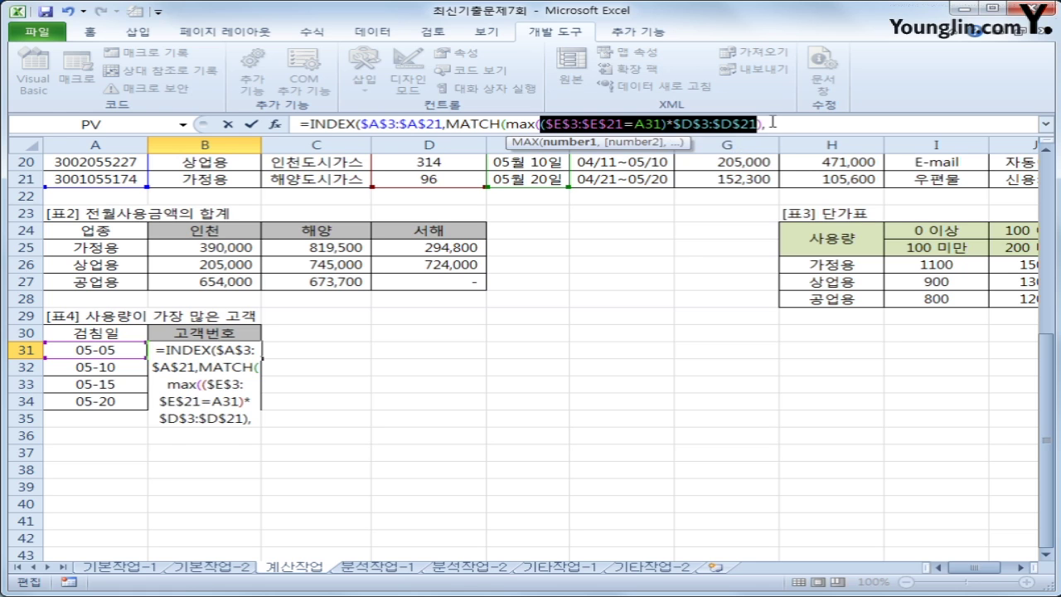
{"action": "left_click", "coordinate": [784, 124]}
{"action": "key", "text": "ctrl+v"}
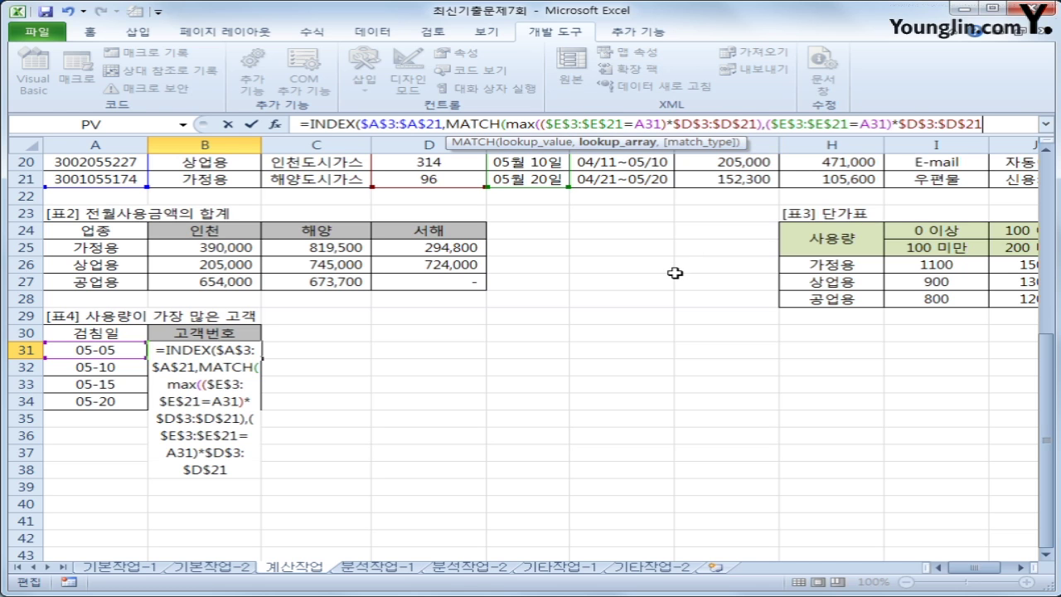
{"action": "type", "text": ","}
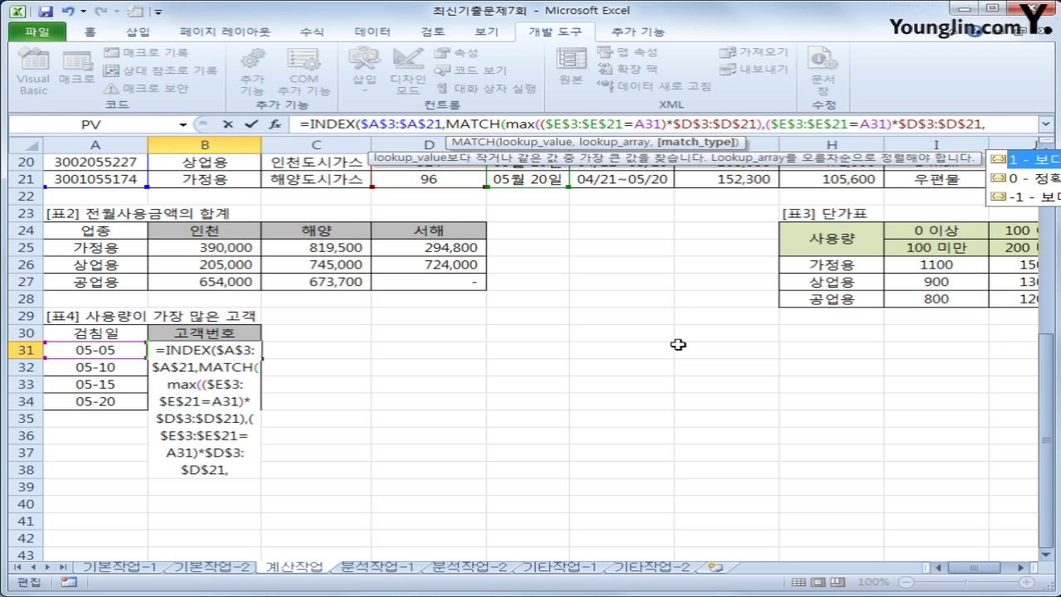
{"action": "type", "text": "0"}
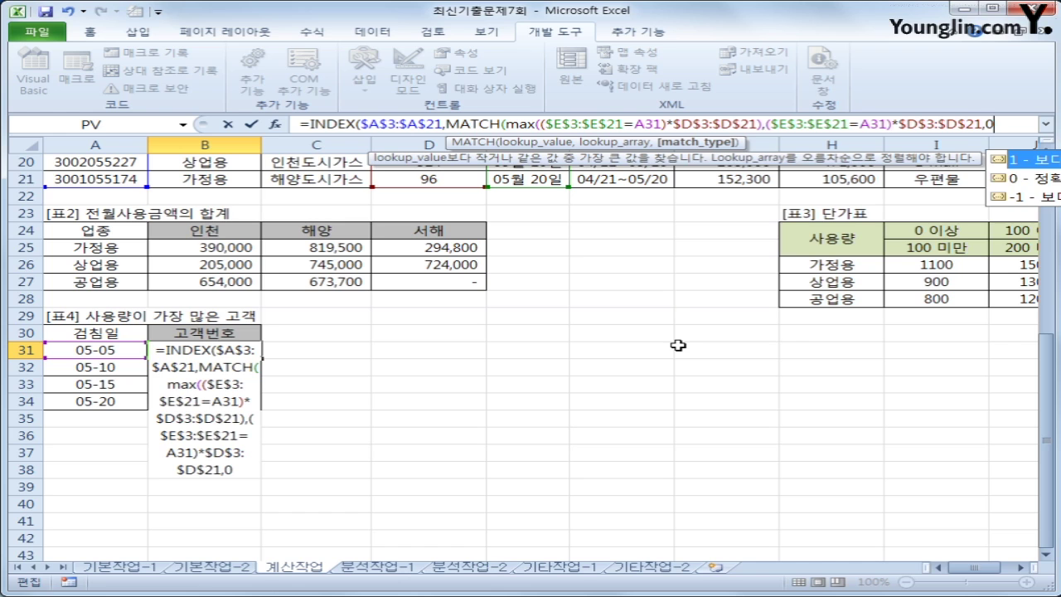
{"action": "type", "text": "))"}
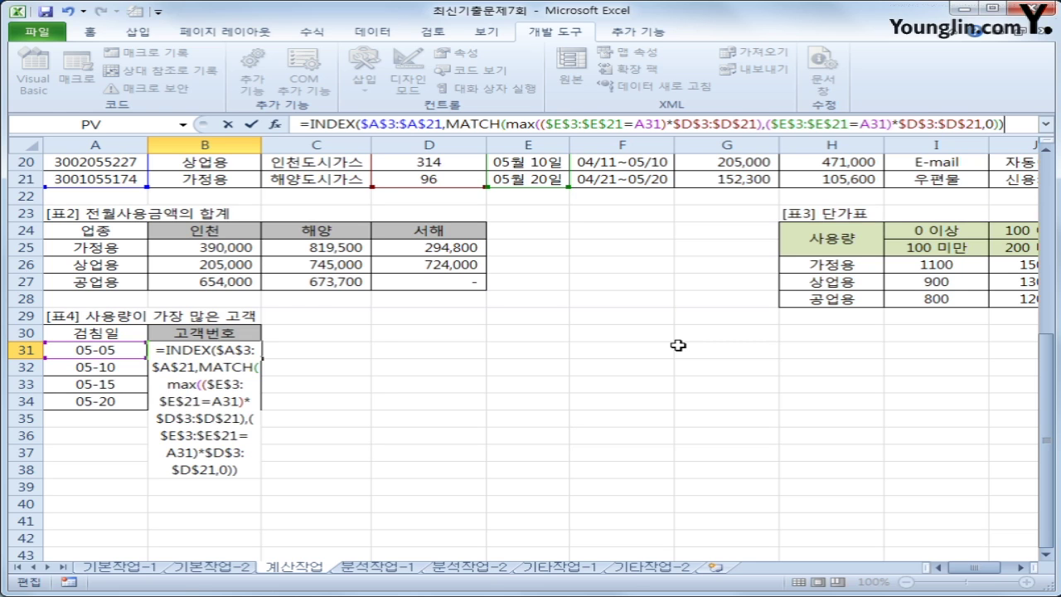
{"action": "key", "text": "ctrl+shift+Return"}
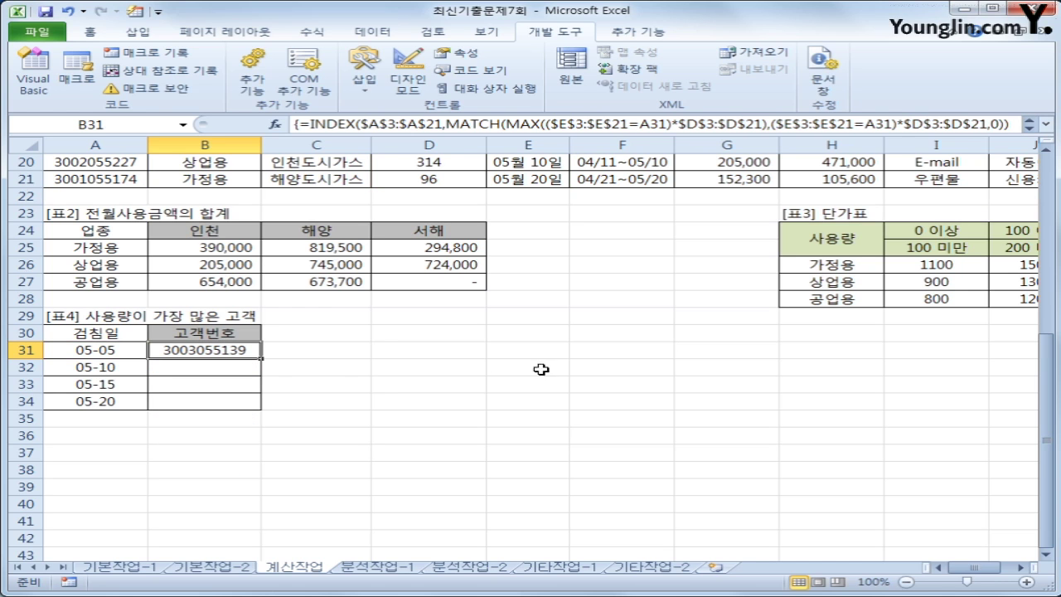
Fill B31's array formula down to B34 and deselect the range
{"action": "left_click_drag", "start_coordinate": [260, 358], "coordinate": [259, 407]}
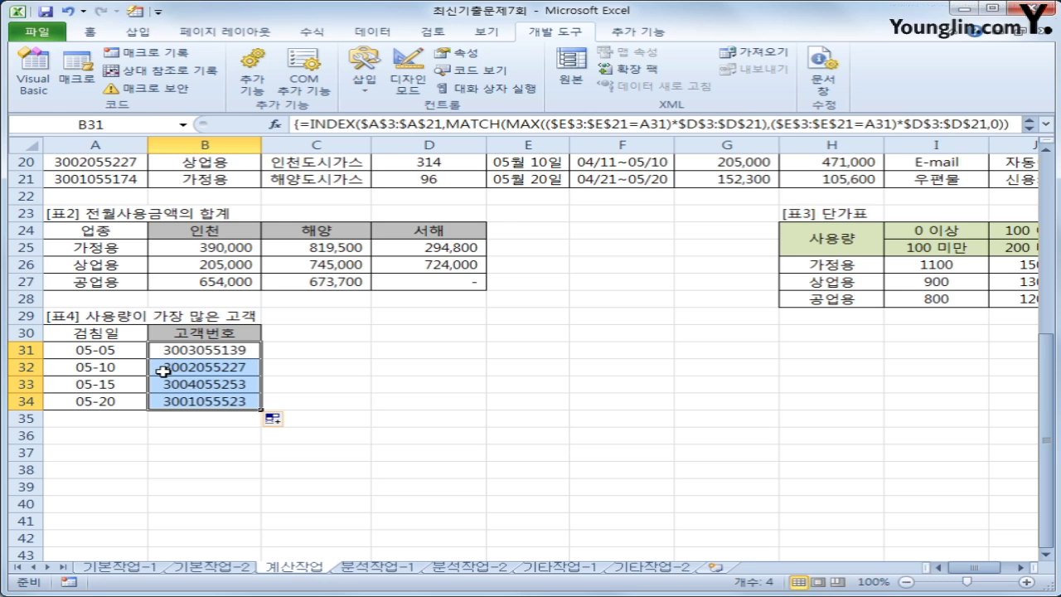
{"action": "left_click", "coordinate": [208, 403]}
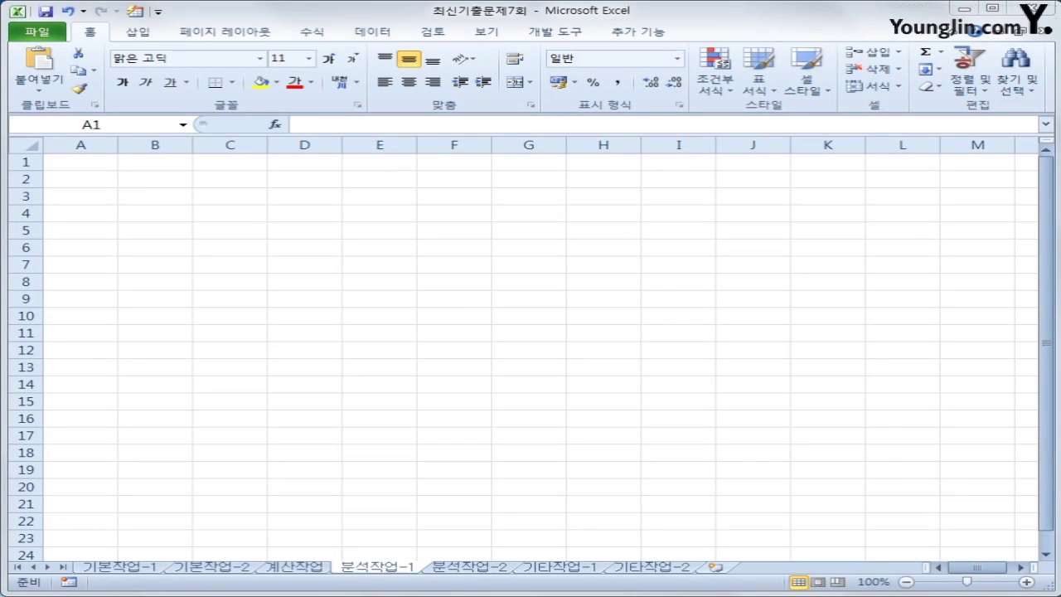
Start a Microsoft Query import into B4 from the MS Access database 도시가스.accdb
{"action": "left_click", "coordinate": [146, 215]}
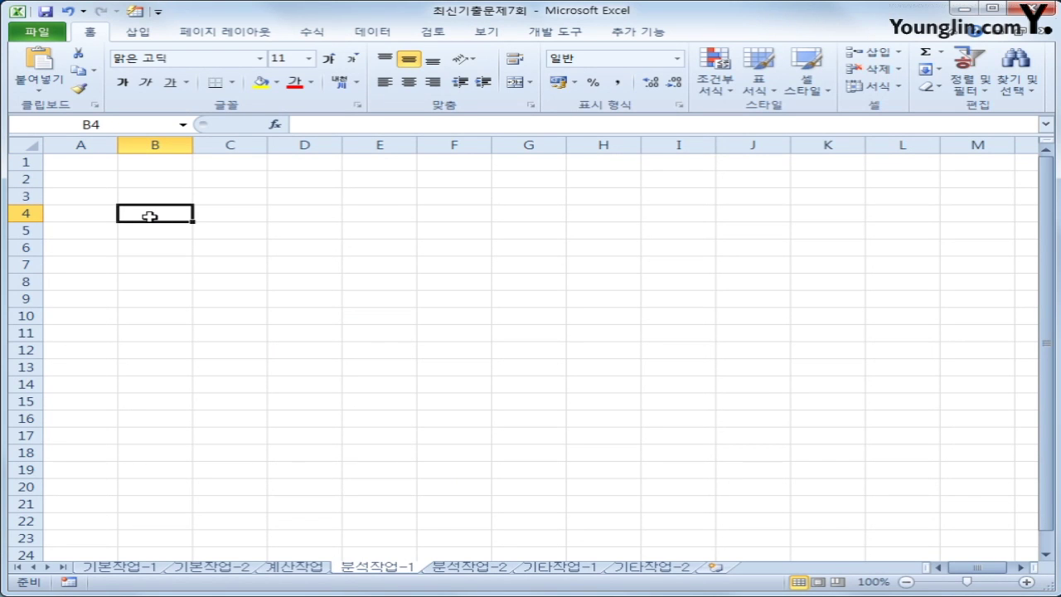
{"action": "left_click", "coordinate": [372, 35]}
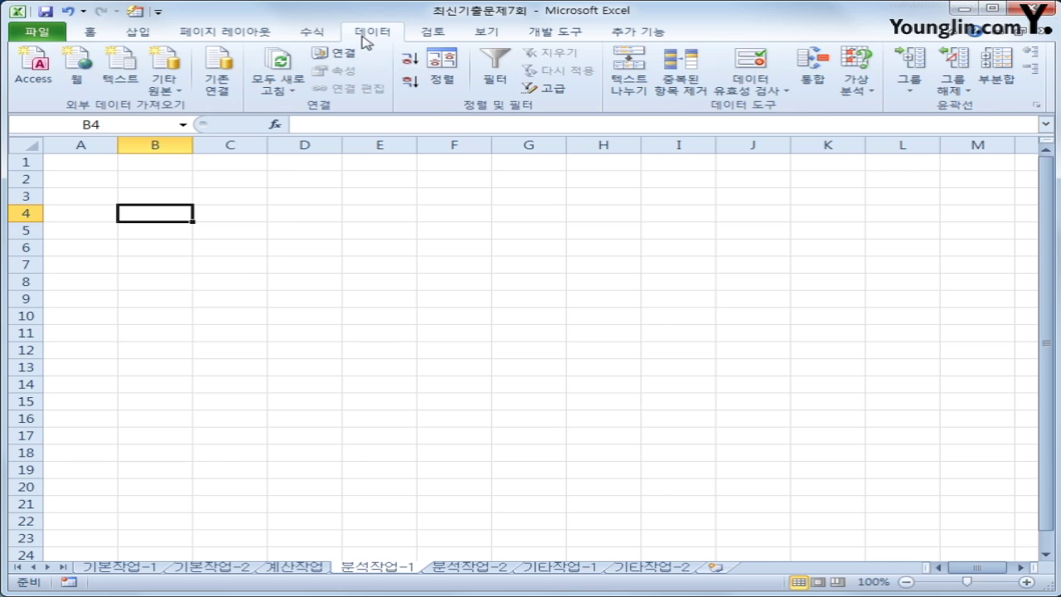
{"action": "left_click", "coordinate": [163, 85]}
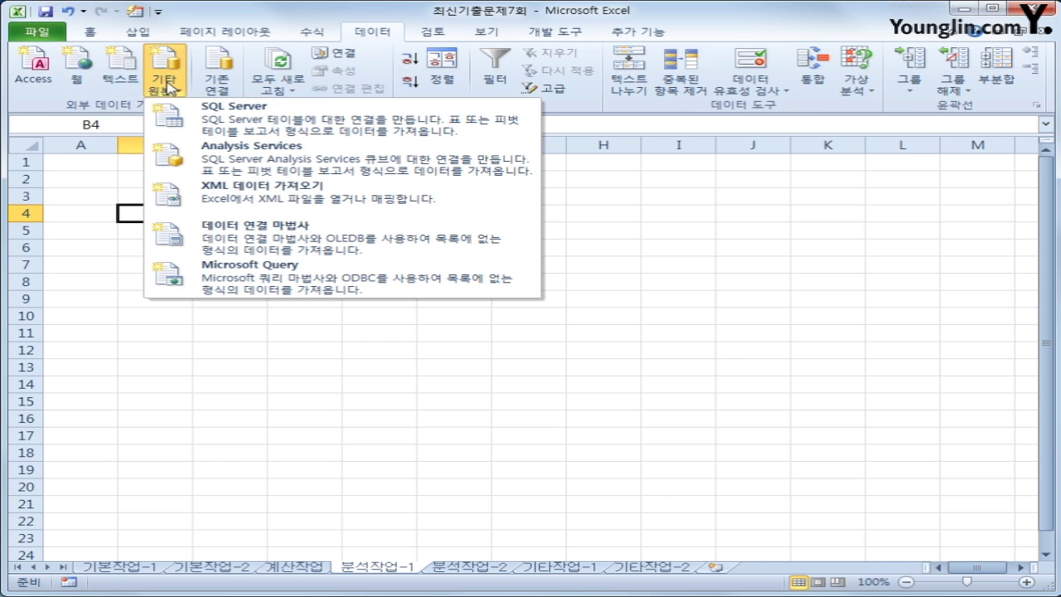
{"action": "left_click", "coordinate": [220, 286]}
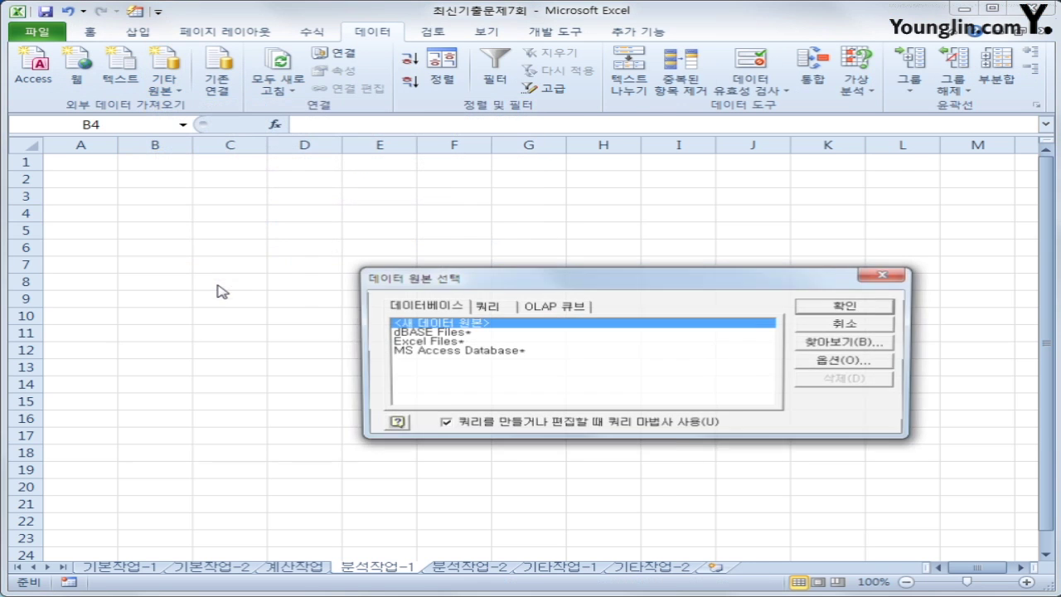
{"action": "left_click", "coordinate": [511, 355]}
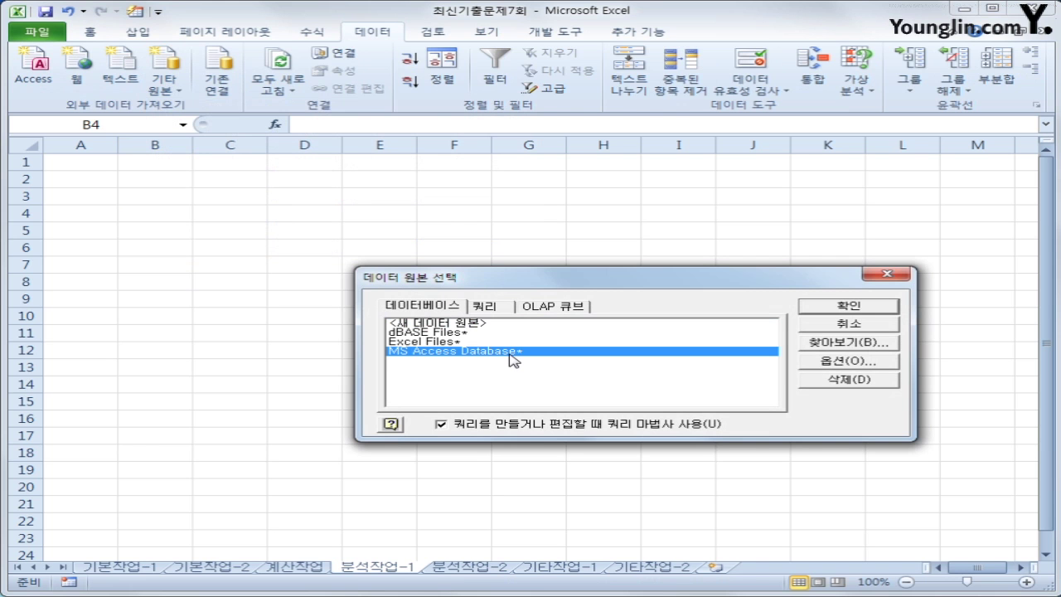
{"action": "left_click", "coordinate": [818, 306]}
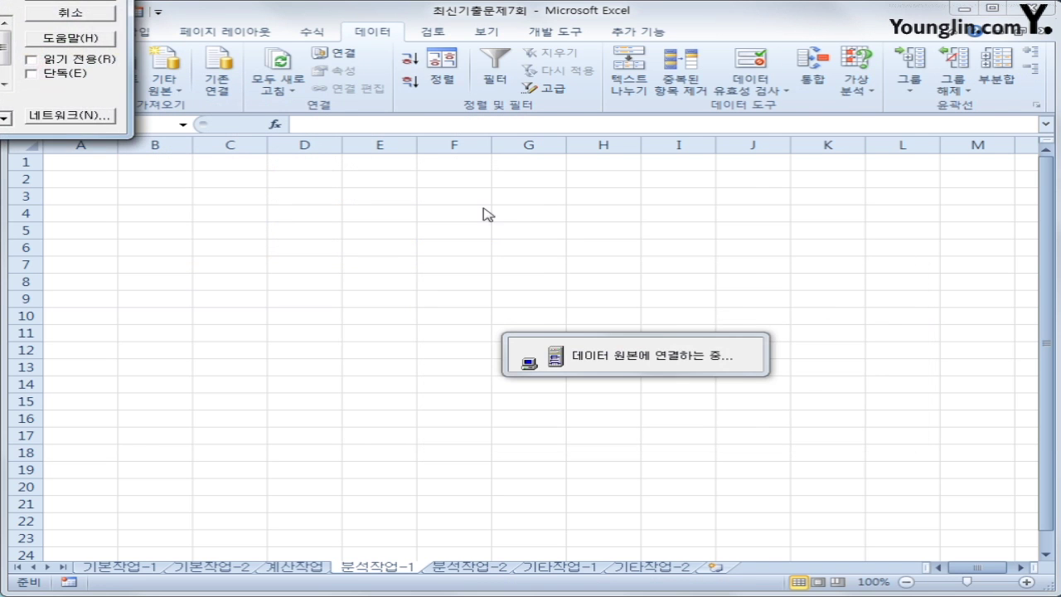
{"action": "left_click_drag", "start_coordinate": [586, 201], "coordinate": [595, 202]}
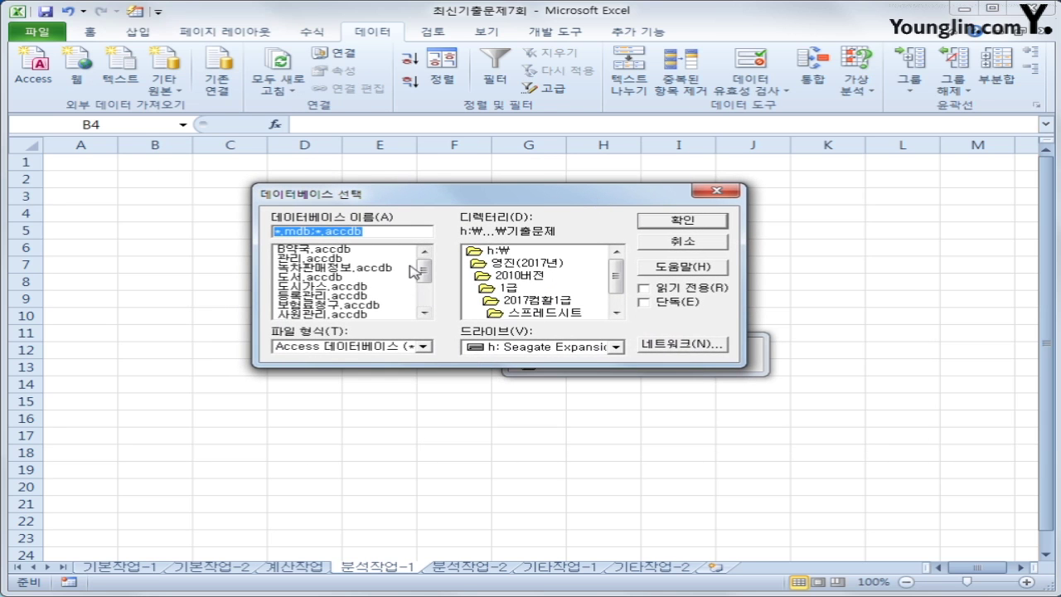
{"action": "left_click", "coordinate": [348, 287]}
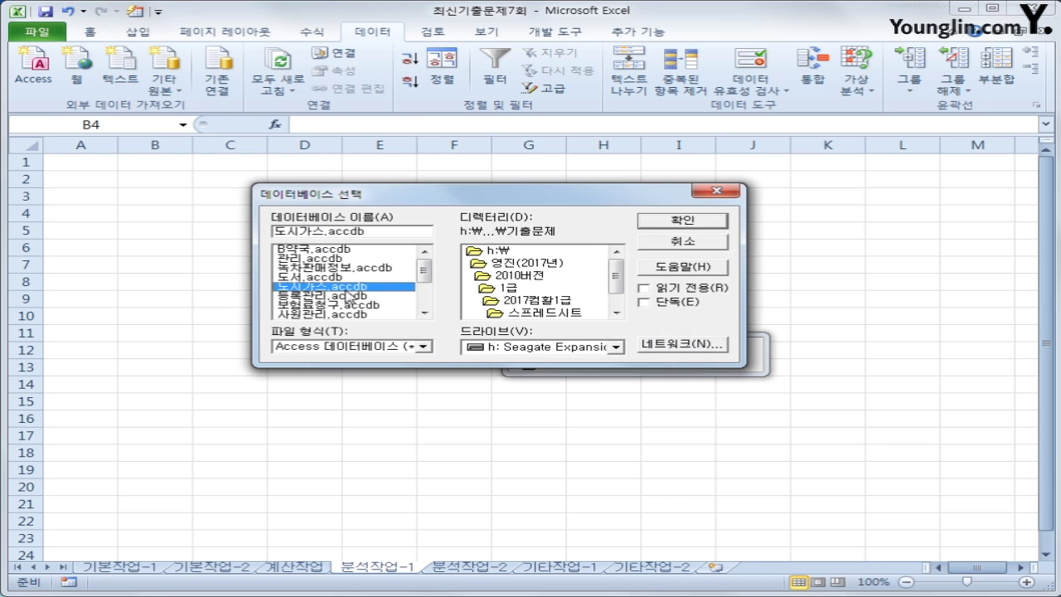
{"action": "left_click", "coordinate": [685, 222]}
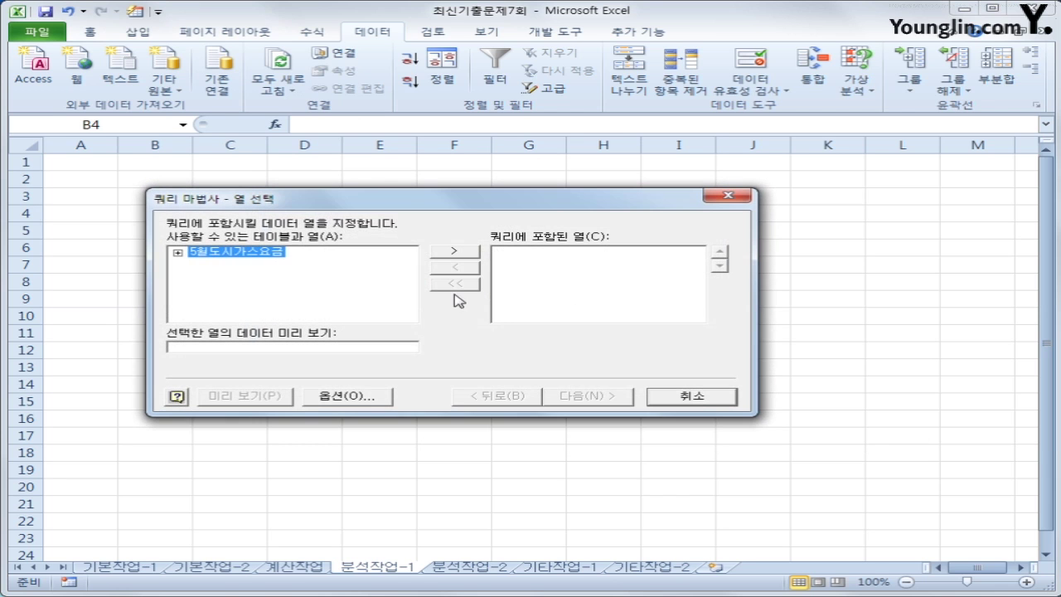
Add 검침일, 관할사업소, 사용량, 사용금액 and 업종 from 5월도시가스요금 to the query
{"action": "double_click", "coordinate": [228, 253]}
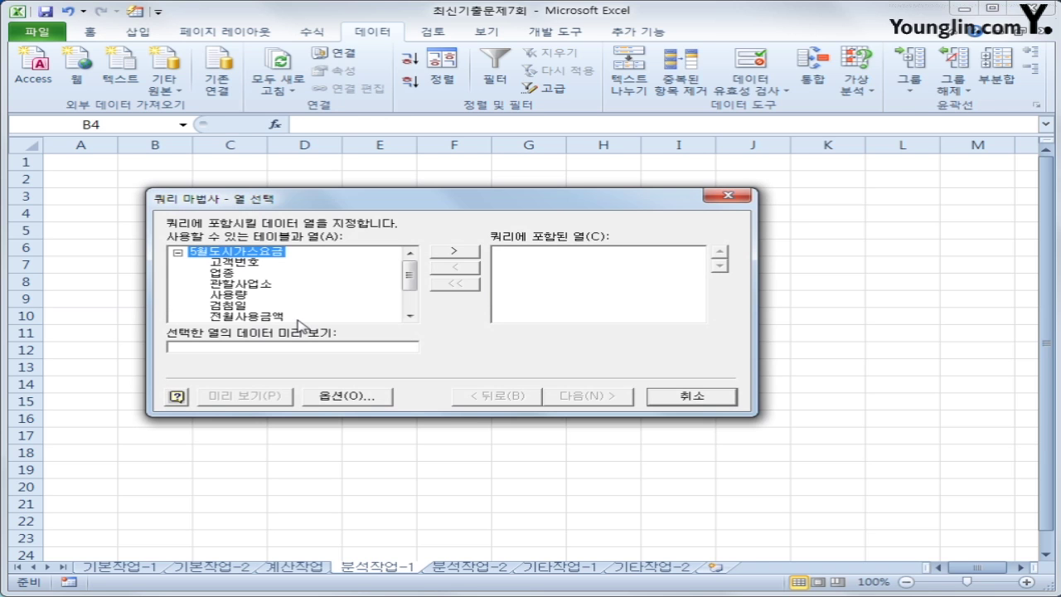
{"action": "double_click", "coordinate": [242, 307]}
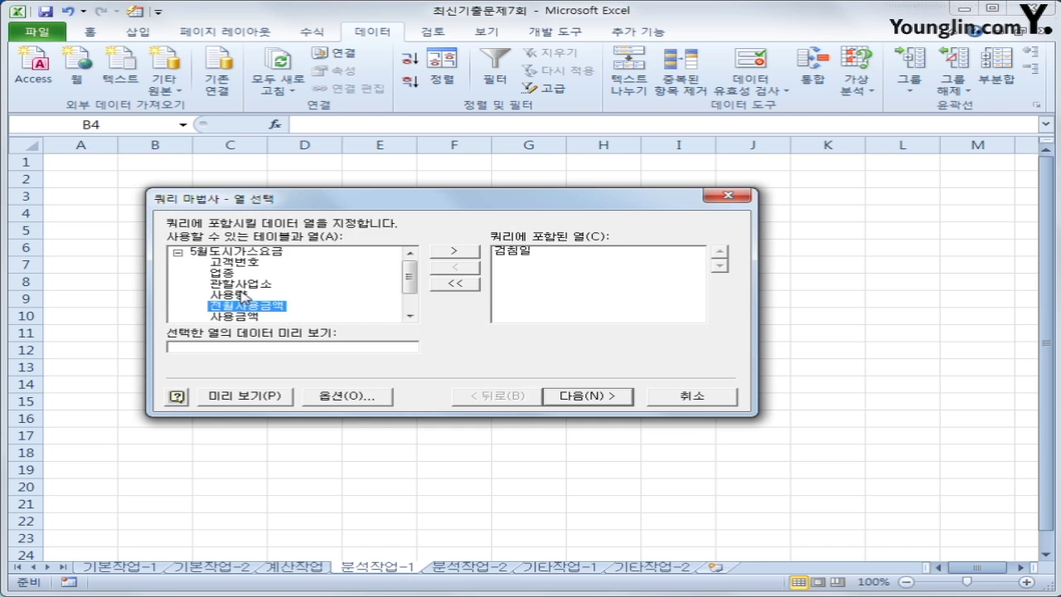
{"action": "double_click", "coordinate": [242, 286]}
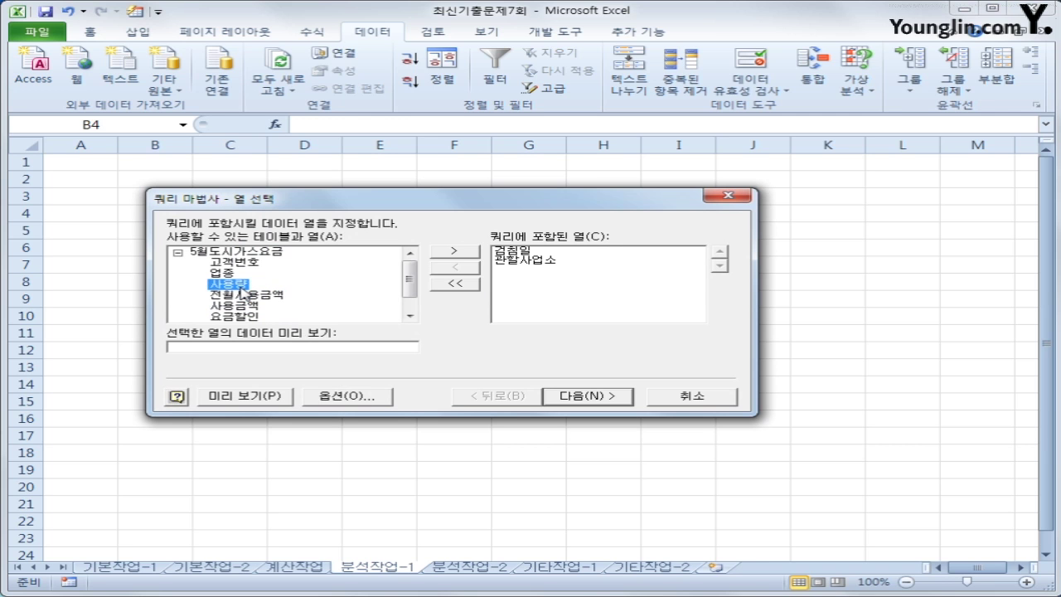
{"action": "double_click", "coordinate": [242, 286]}
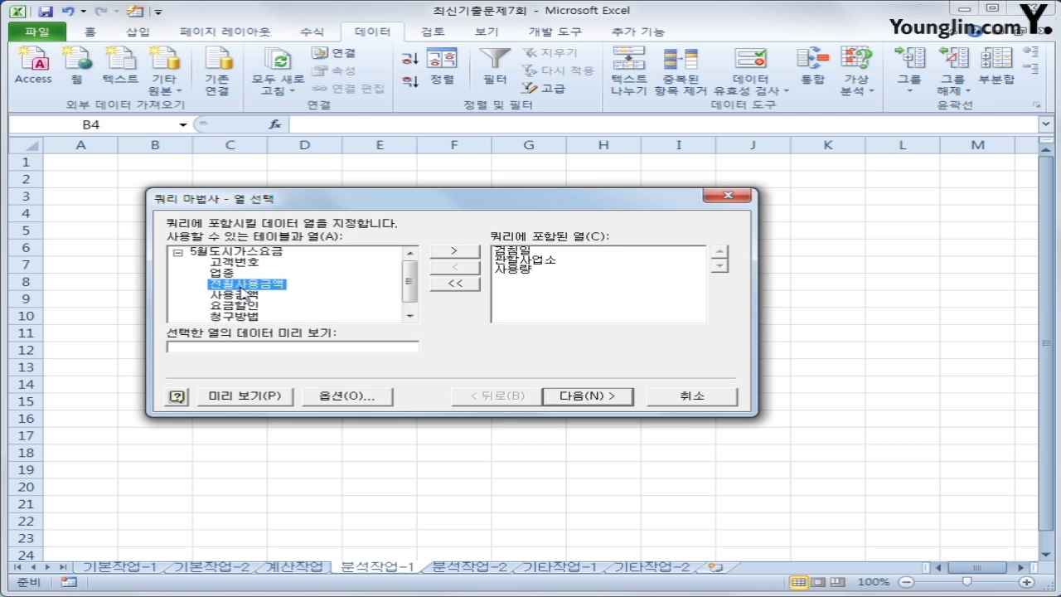
{"action": "double_click", "coordinate": [241, 295]}
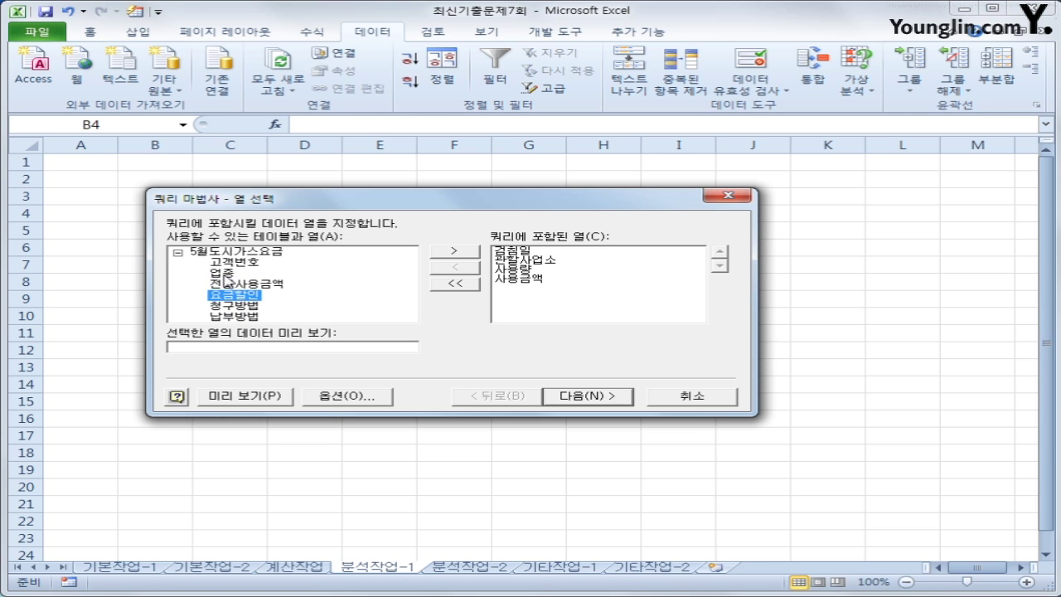
{"action": "double_click", "coordinate": [223, 274]}
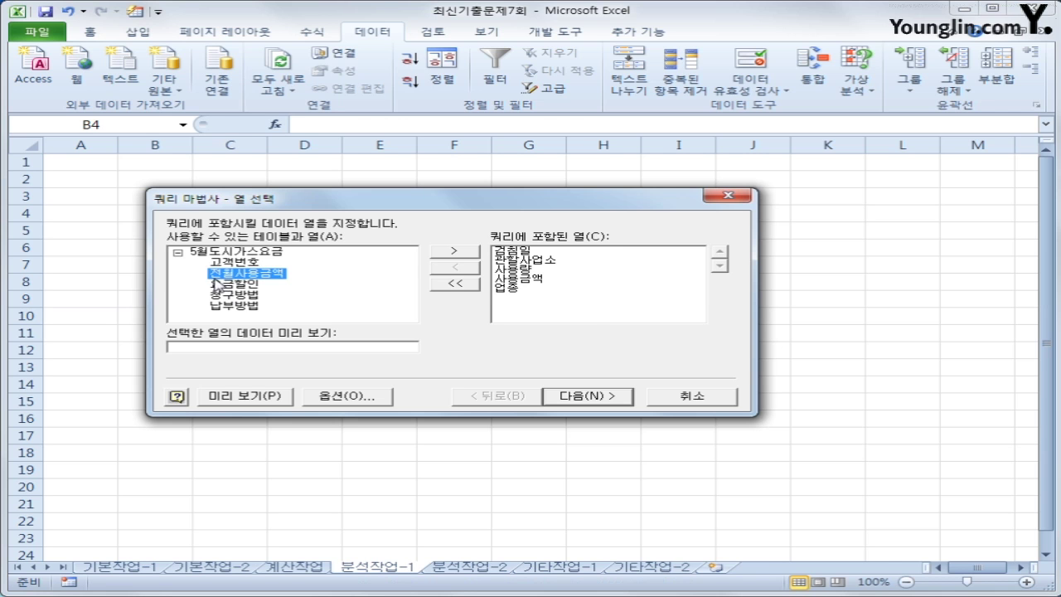
Skip filtering and sorting, finish the wizard, and choose to import as a PivotTable Report
{"action": "left_click", "coordinate": [574, 406]}
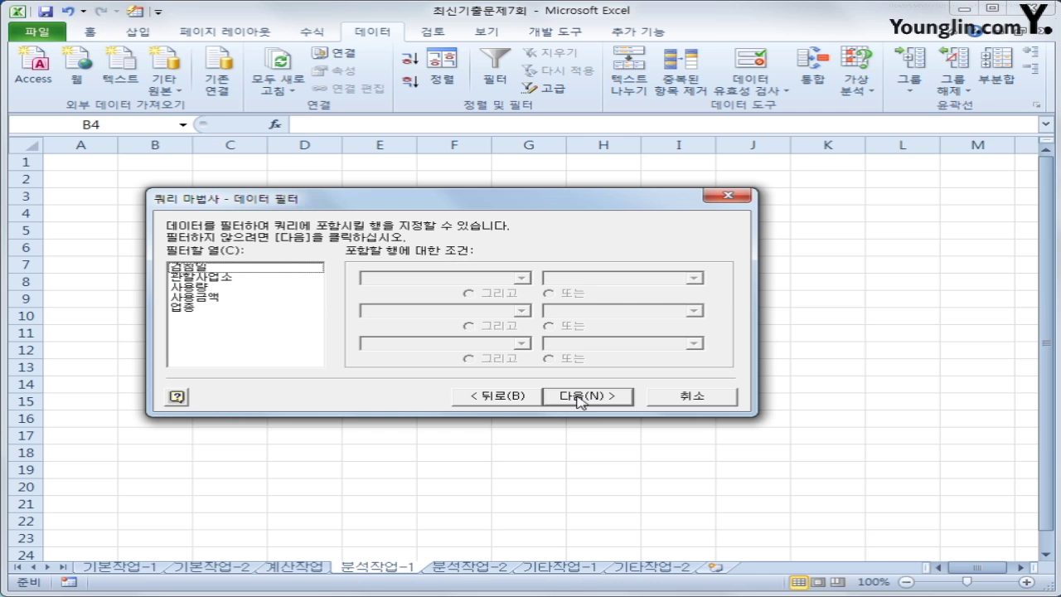
{"action": "left_click", "coordinate": [580, 400]}
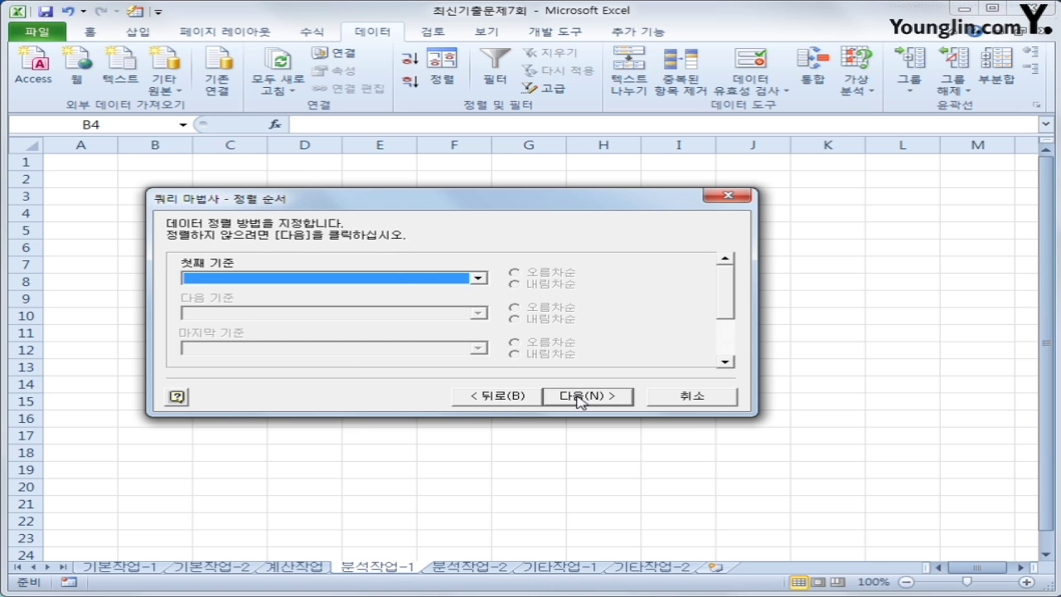
{"action": "left_click", "coordinate": [579, 399]}
{"action": "left_click", "coordinate": [579, 399]}
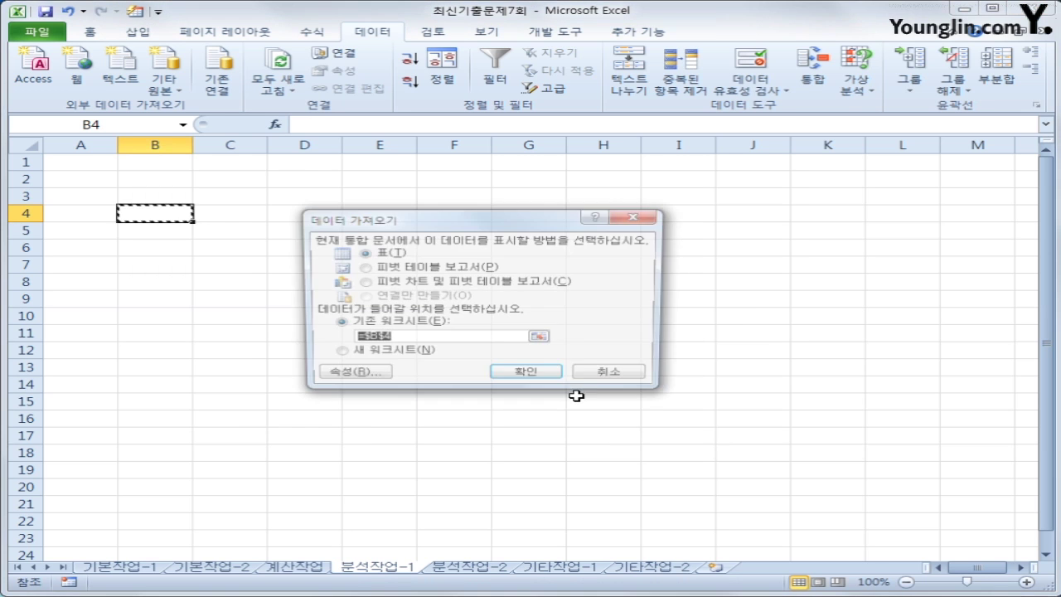
{"action": "left_click", "coordinate": [456, 272]}
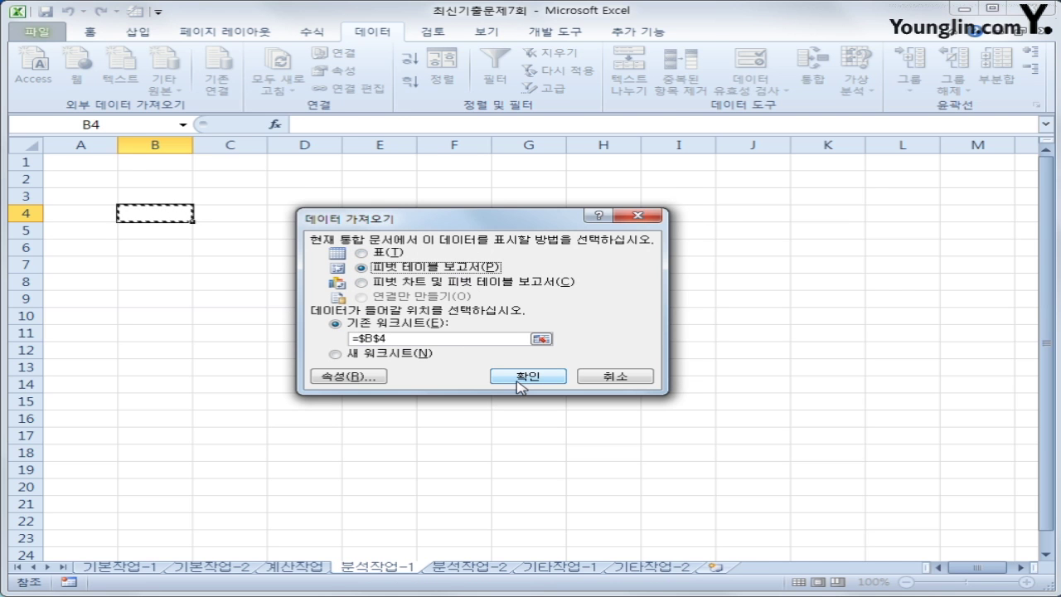
Create the pivot table at B4 with 검침일 as filter and 업종, 관할사업소 as rows
{"action": "left_click", "coordinate": [522, 377]}
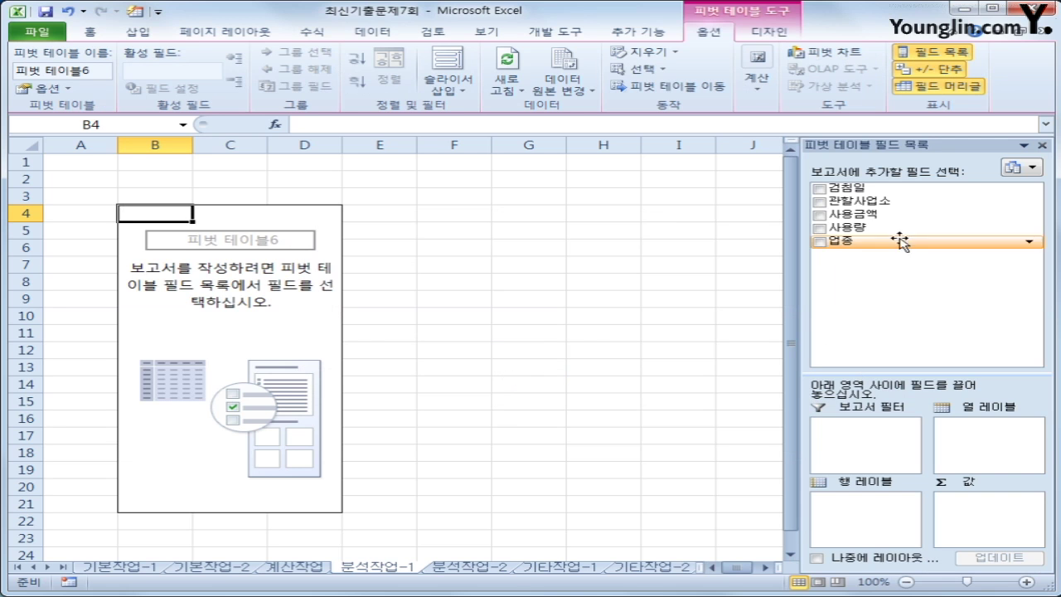
{"action": "left_click_drag", "start_coordinate": [880, 190], "coordinate": [872, 461]}
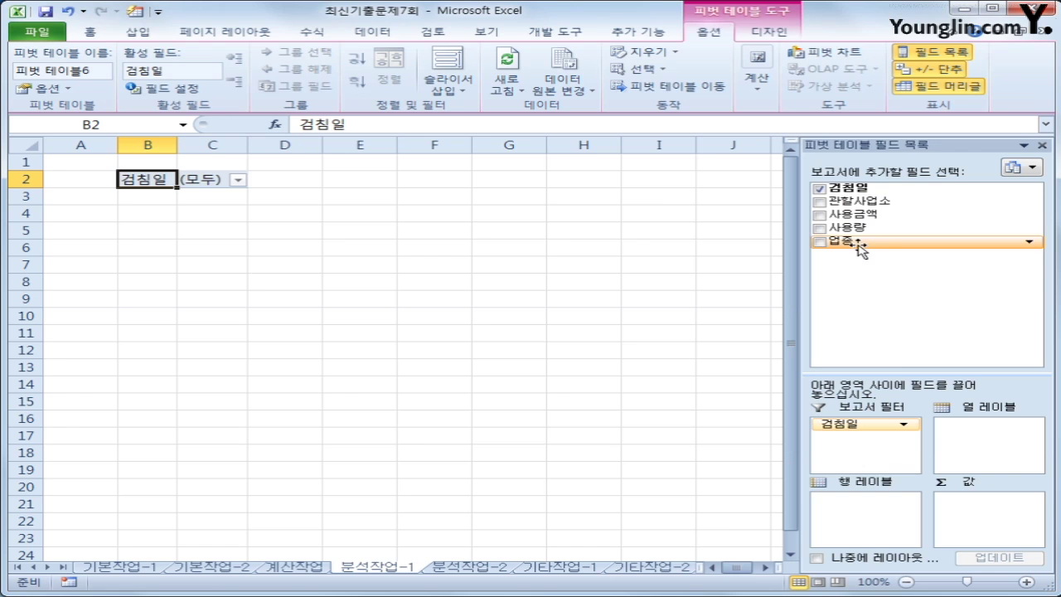
{"action": "left_click_drag", "start_coordinate": [859, 249], "coordinate": [835, 507]}
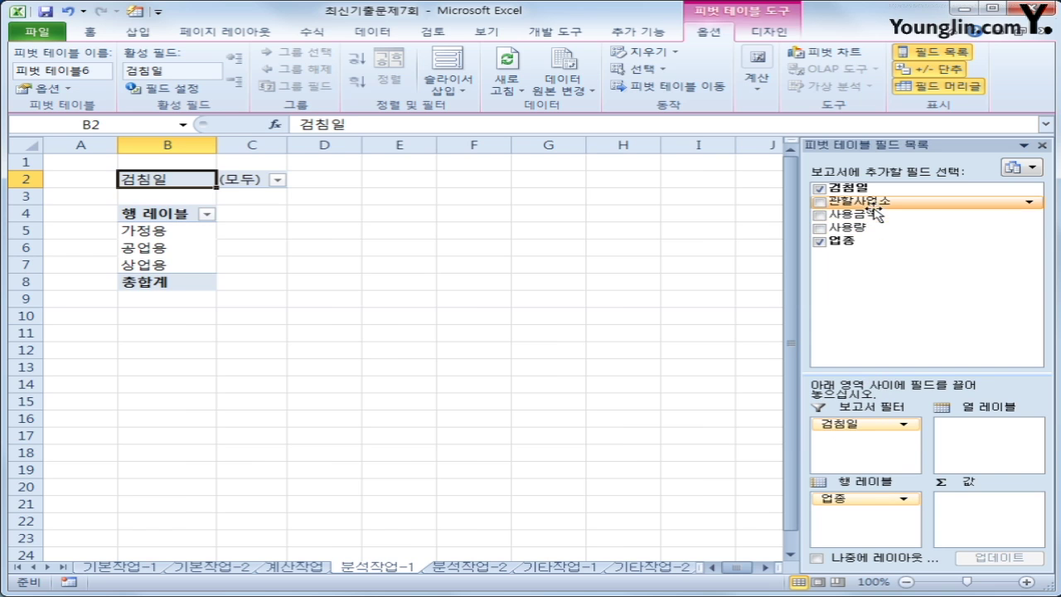
{"action": "left_click_drag", "start_coordinate": [876, 201], "coordinate": [882, 527]}
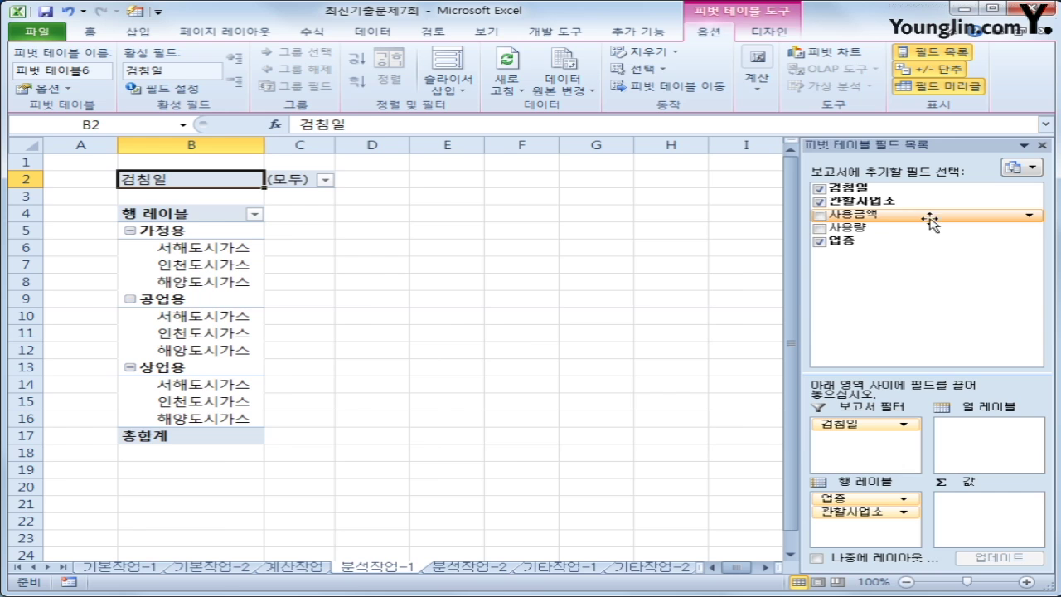
Sum 사용금액, 사용량 and 사용금액 again in the pivot table's values
{"action": "left_click_drag", "start_coordinate": [868, 216], "coordinate": [974, 538]}
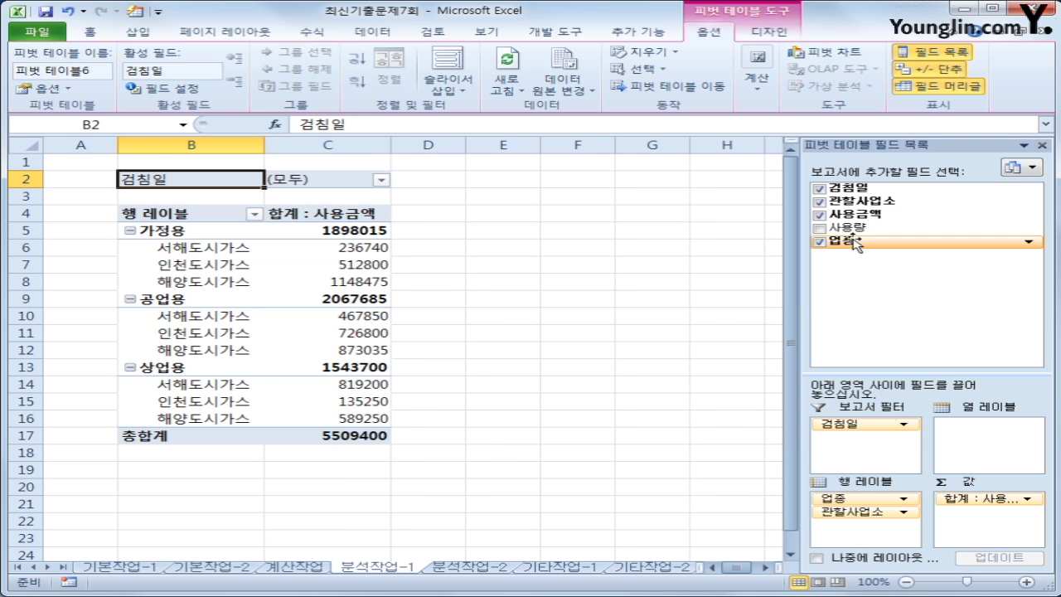
{"action": "left_click_drag", "start_coordinate": [845, 227], "coordinate": [965, 522]}
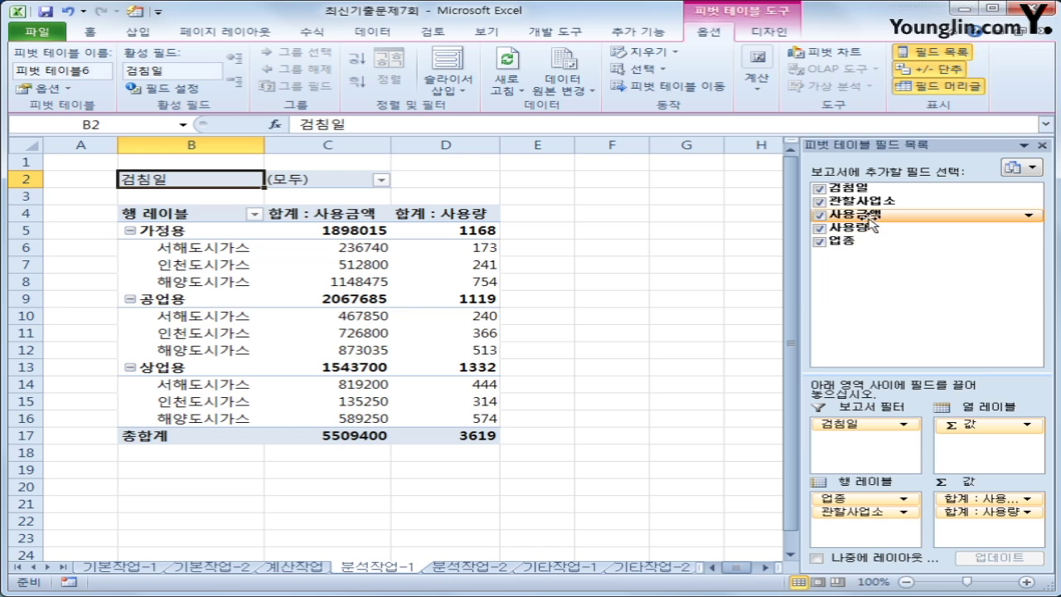
{"action": "left_click_drag", "start_coordinate": [870, 222], "coordinate": [977, 539]}
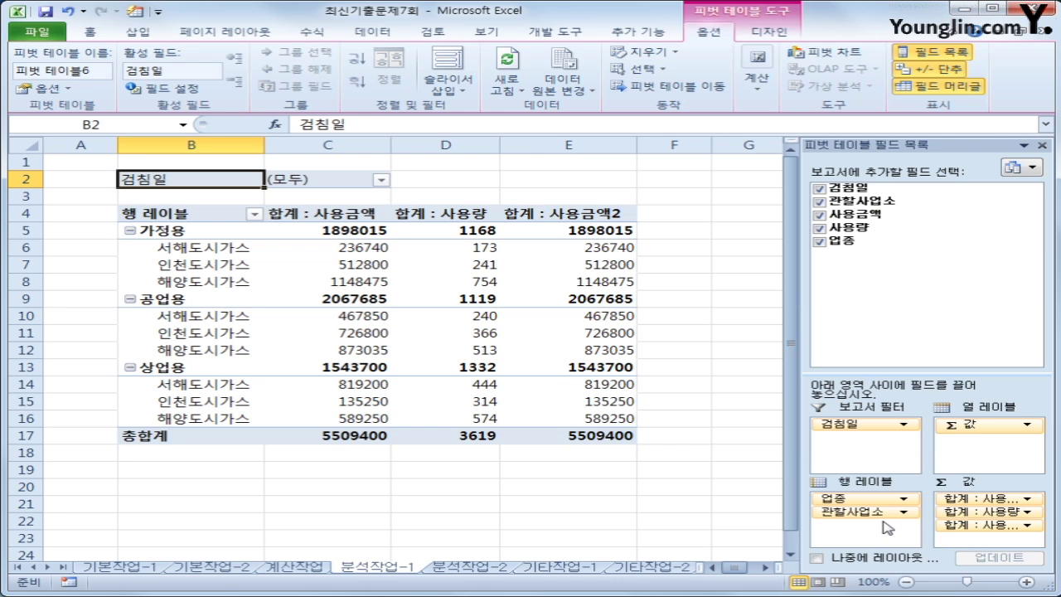
{"action": "left_click", "coordinate": [581, 216]}
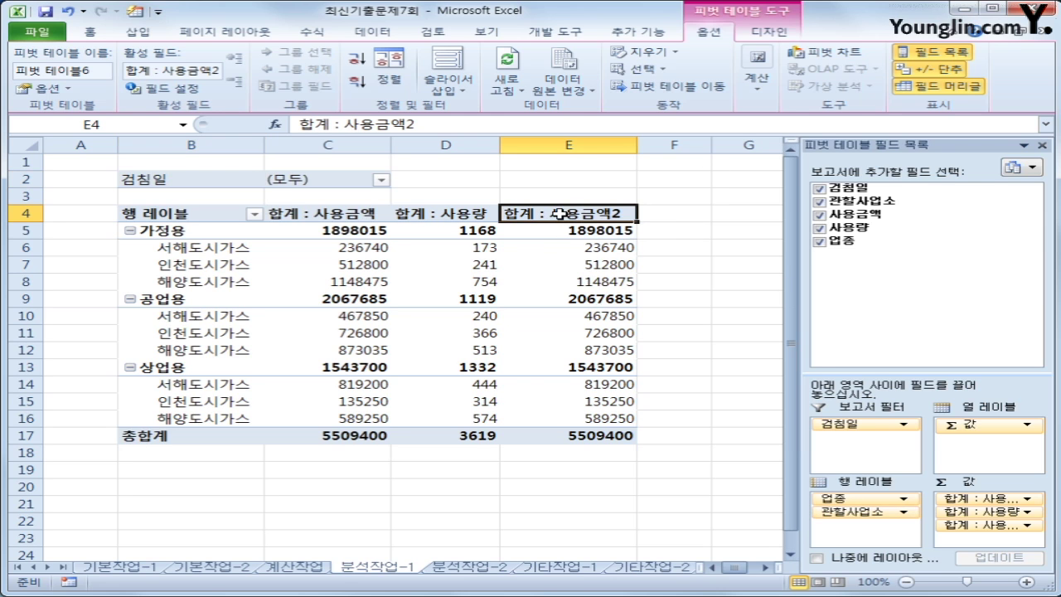
Rename the 합계 : 사용금액2 field to 사용금액비율 and show it as % of Column Total
{"action": "right_click", "coordinate": [560, 214]}
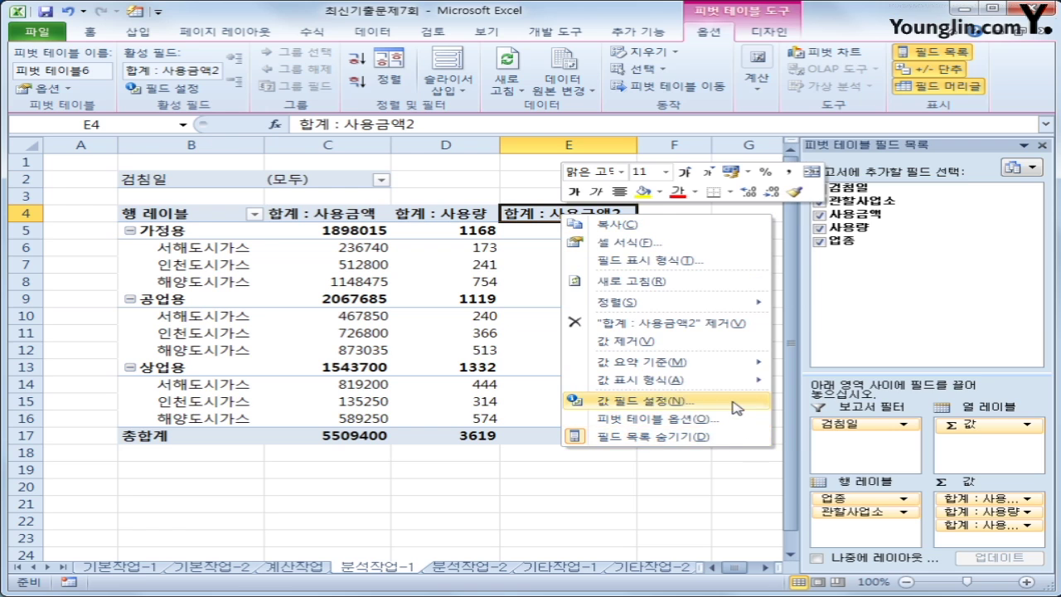
{"action": "left_click", "coordinate": [647, 400]}
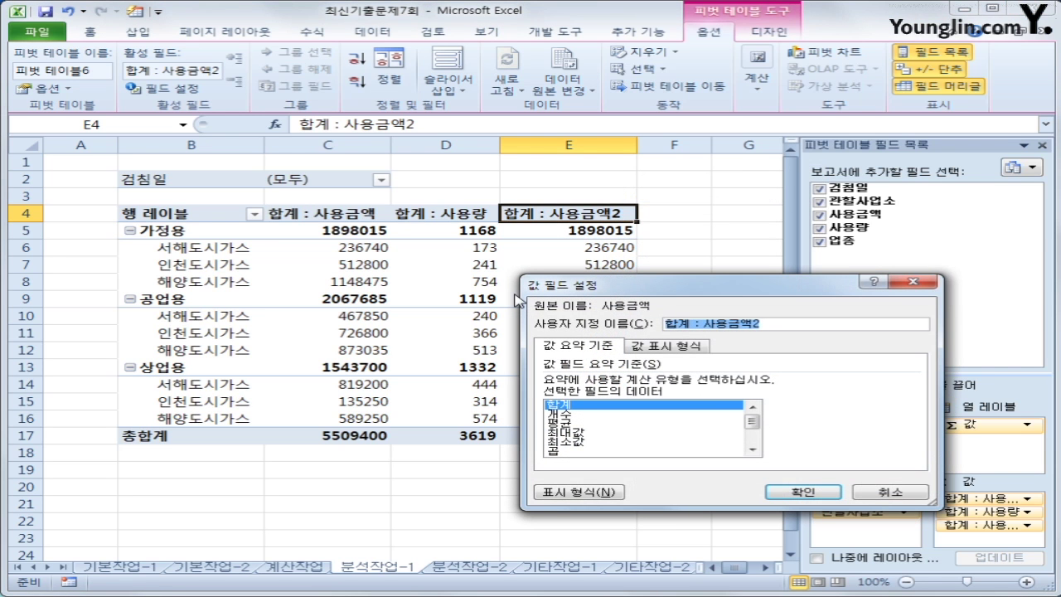
{"action": "key", "text": "BackSpace"}
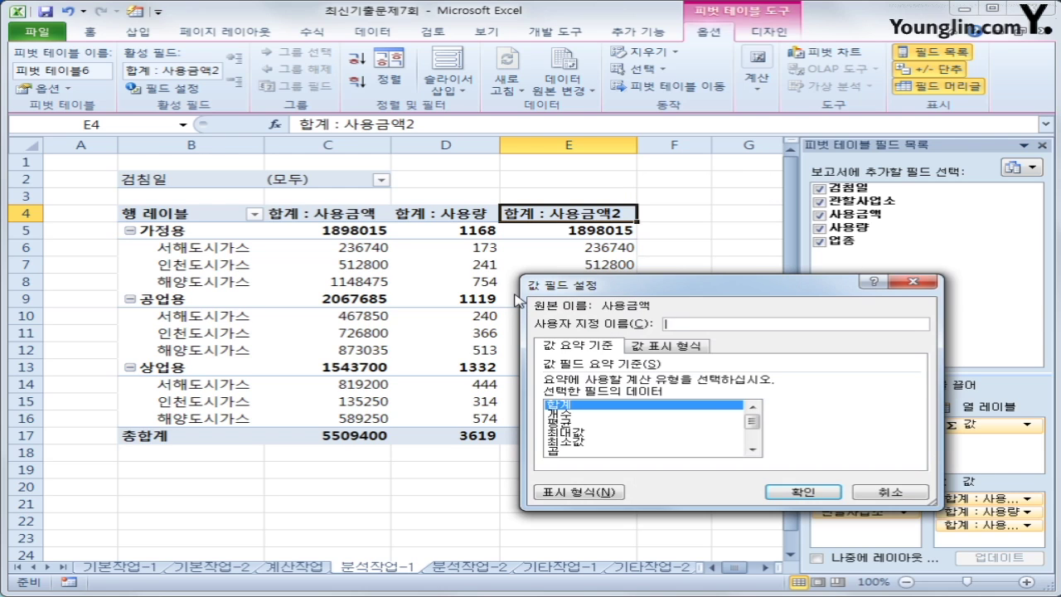
{"action": "type", "text": "ㅅㅏ용금액비율"}
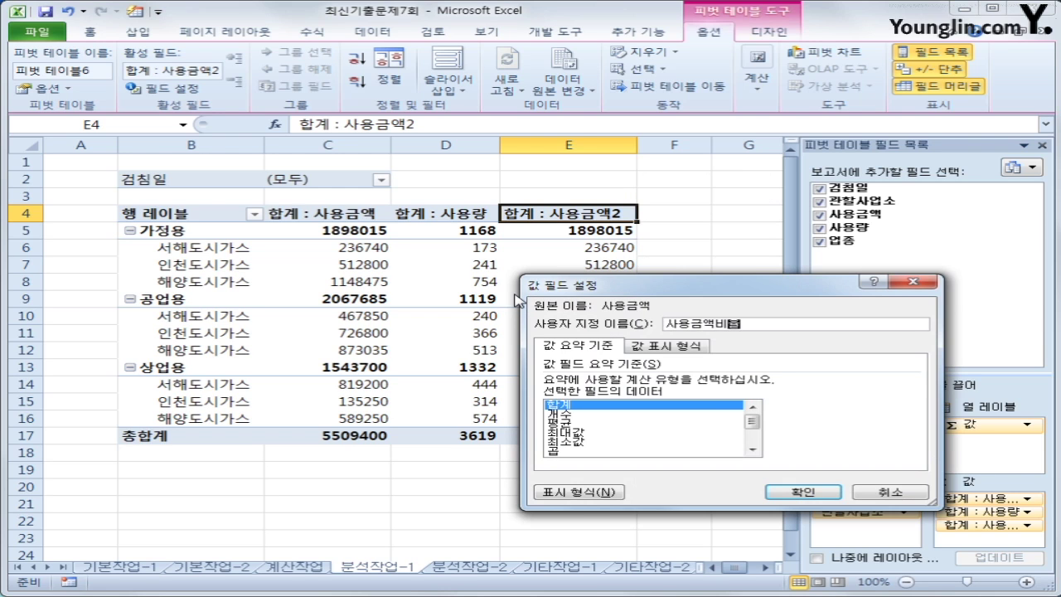
{"action": "left_click", "coordinate": [686, 349]}
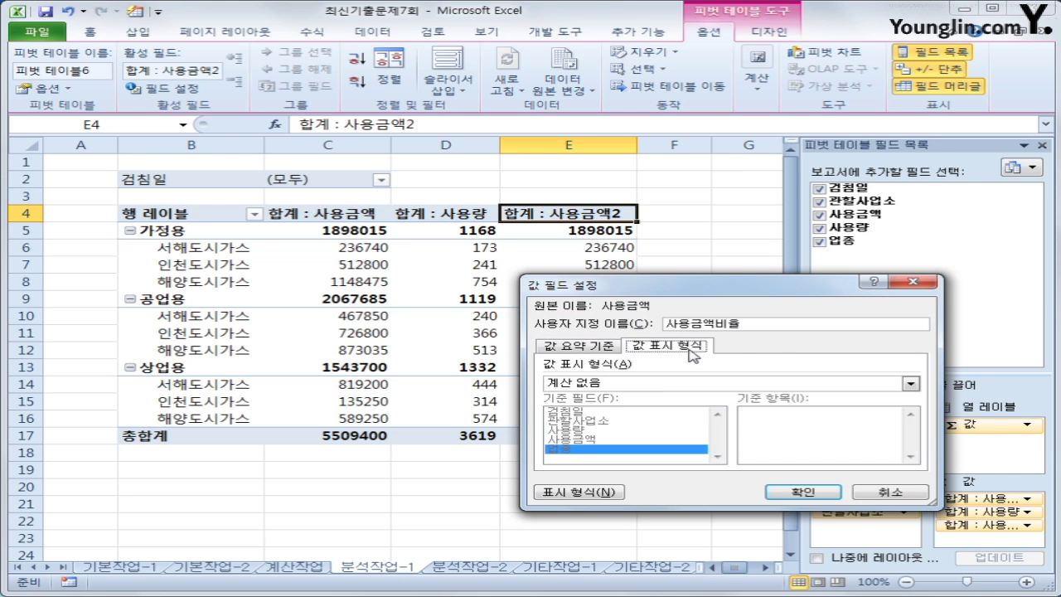
{"action": "left_click", "coordinate": [682, 386]}
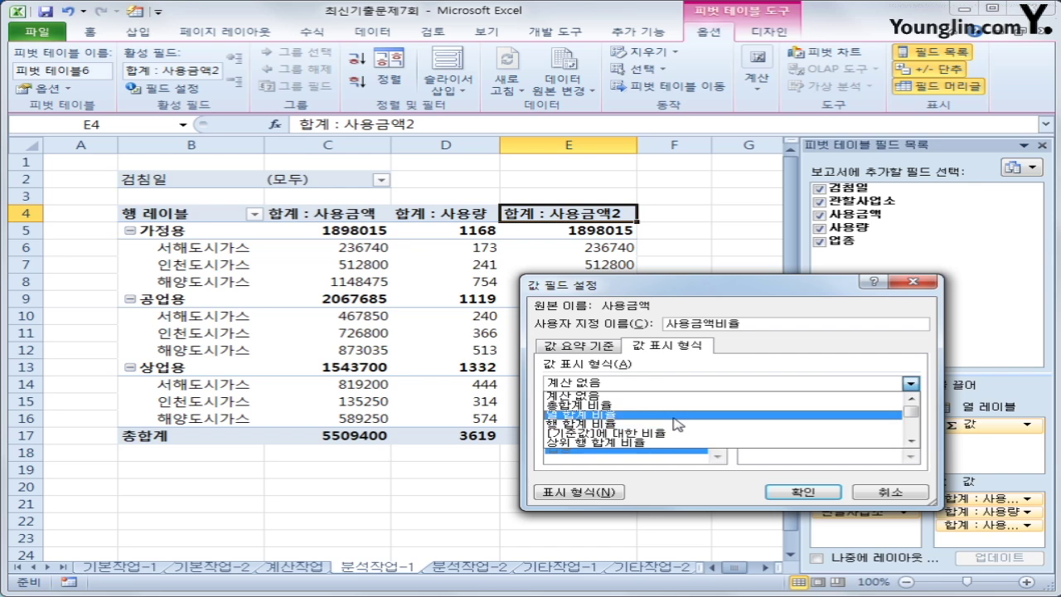
{"action": "left_click", "coordinate": [678, 413]}
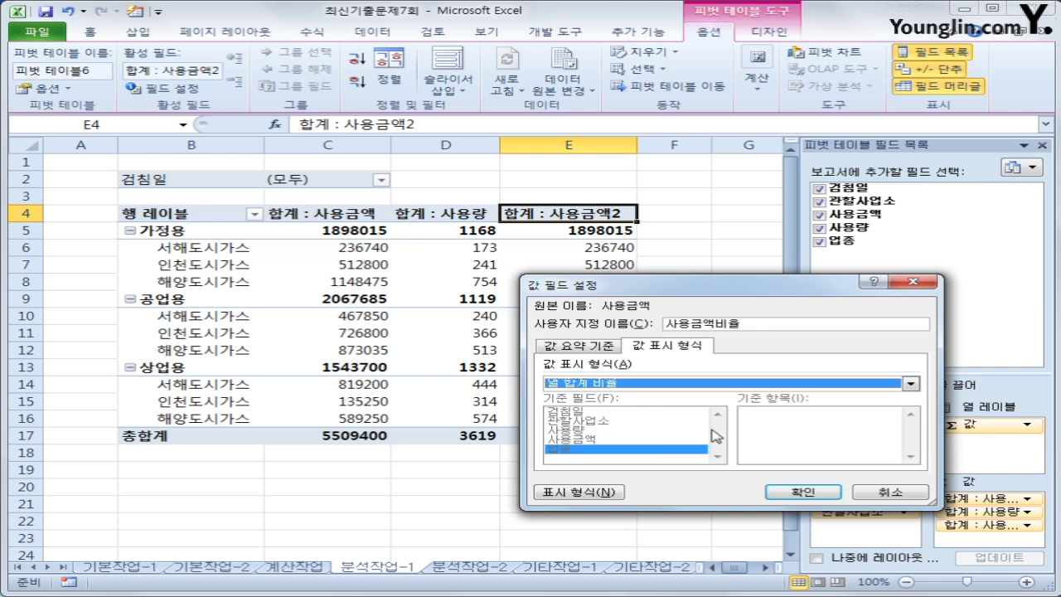
{"action": "left_click", "coordinate": [784, 492]}
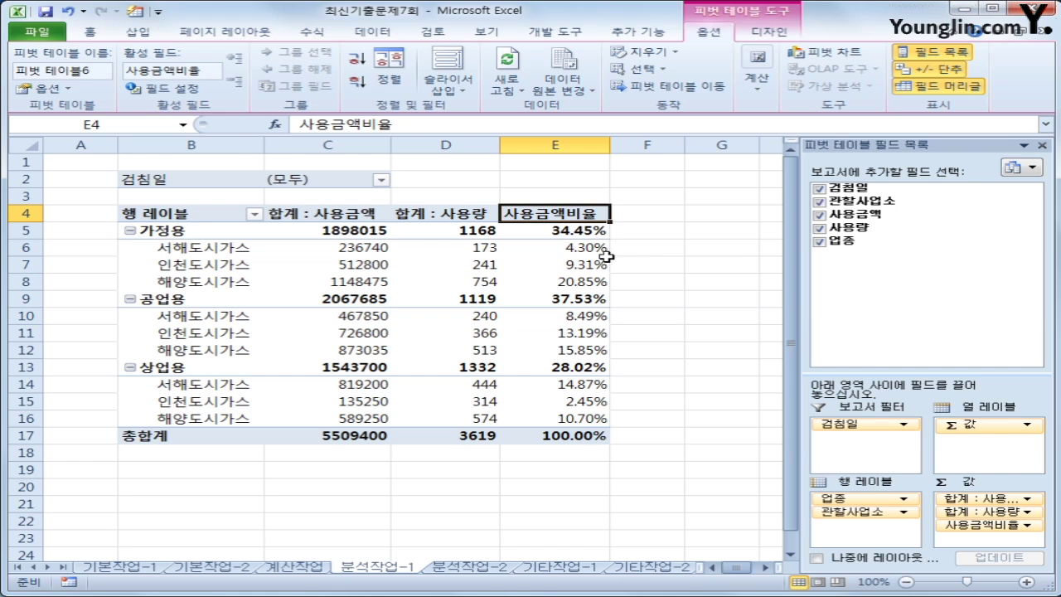
{"action": "mouse_move", "coordinate": [600, 260]}
{"action": "mouse_move", "coordinate": [361, 234]}
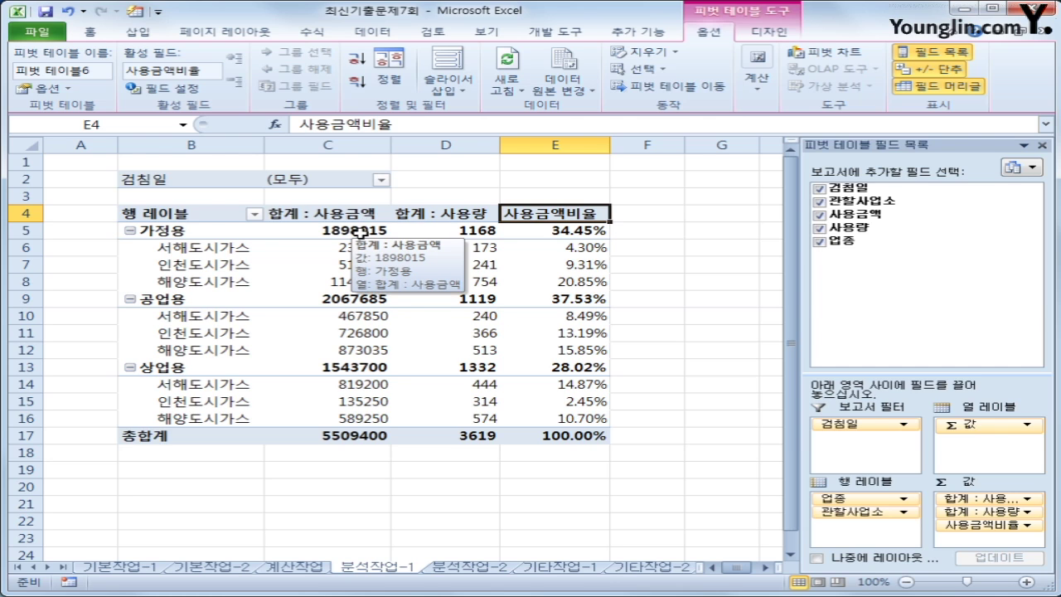
Format the pivot values in C5:D17 as Accounting with the ₩ symbol and 0 decimal places
{"action": "left_click_drag", "start_coordinate": [361, 235], "coordinate": [456, 434]}
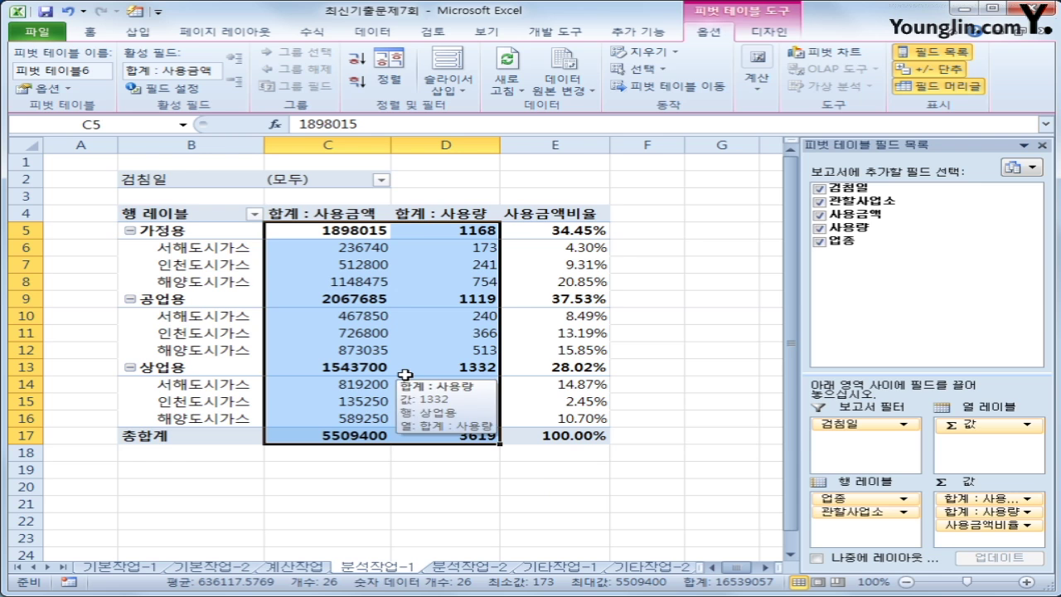
{"action": "right_click", "coordinate": [388, 270]}
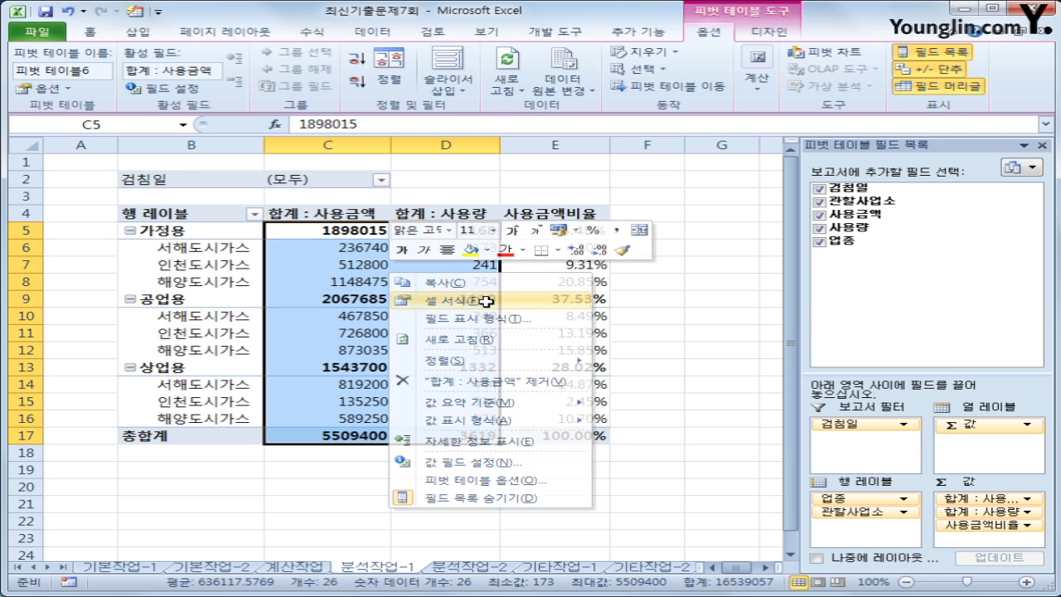
{"action": "left_click", "coordinate": [488, 303]}
{"action": "left_click", "coordinate": [286, 210]}
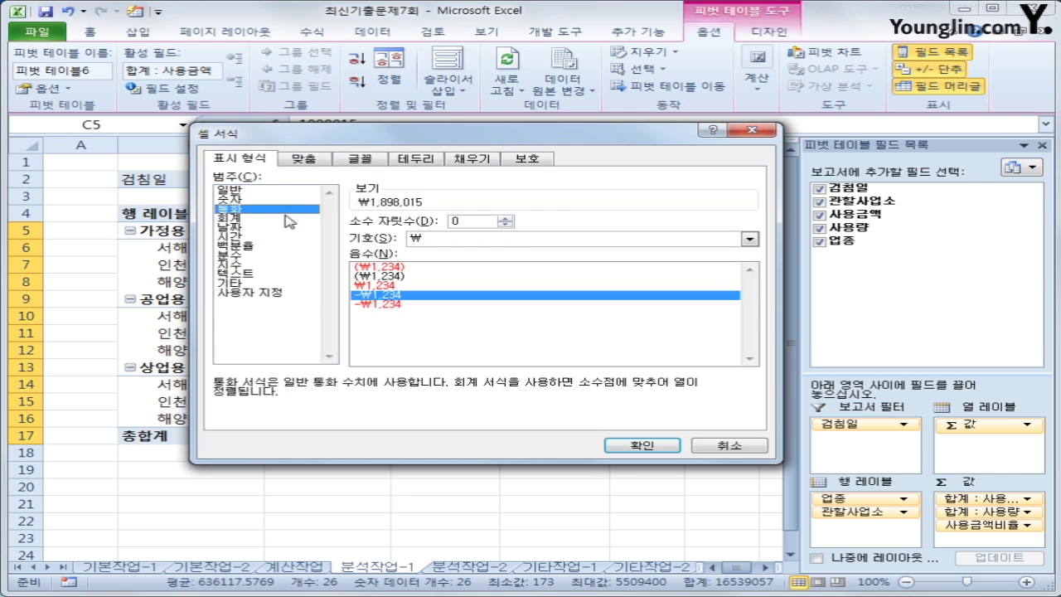
{"action": "left_click", "coordinate": [288, 219]}
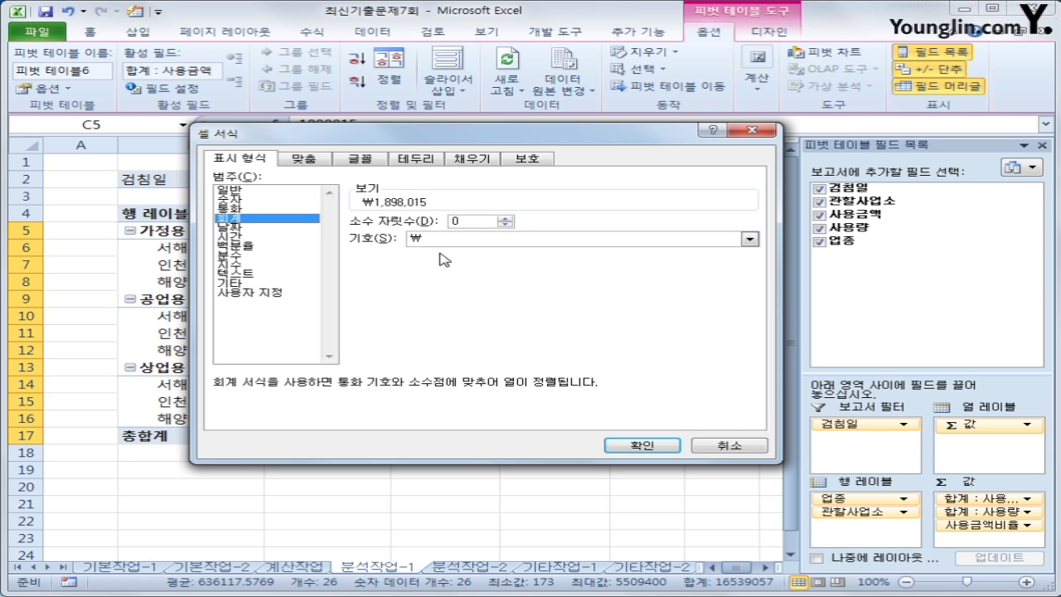
{"action": "left_click", "coordinate": [652, 446]}
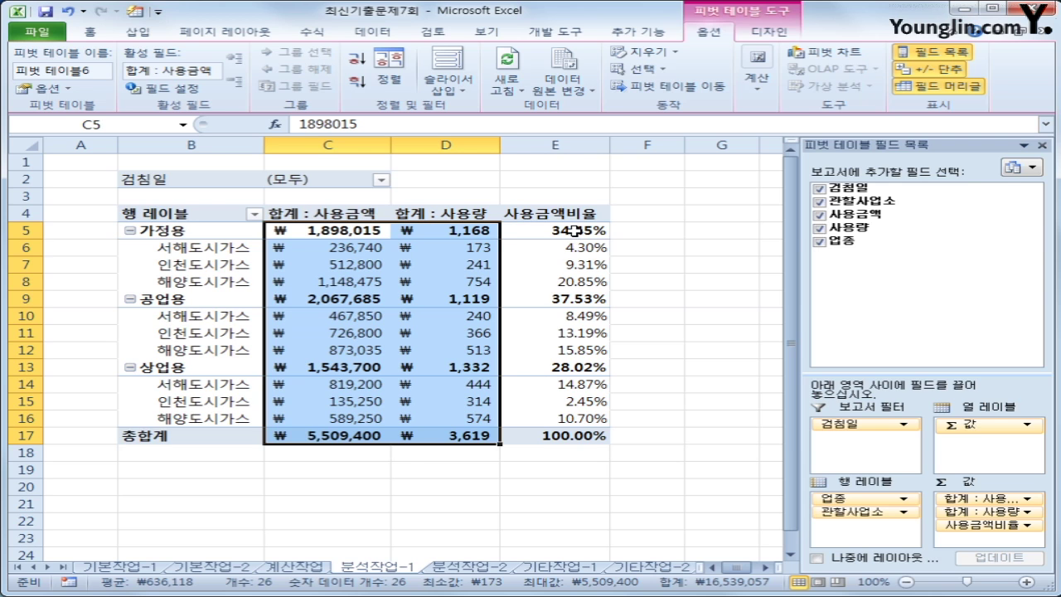
Reduce the 사용금액비율 percentages in E5:E17 to one decimal place, then go to the 분석작업-2 sheet
{"action": "mouse_move", "coordinate": [574, 230]}
{"action": "left_click_drag", "start_coordinate": [574, 231], "coordinate": [578, 437]}
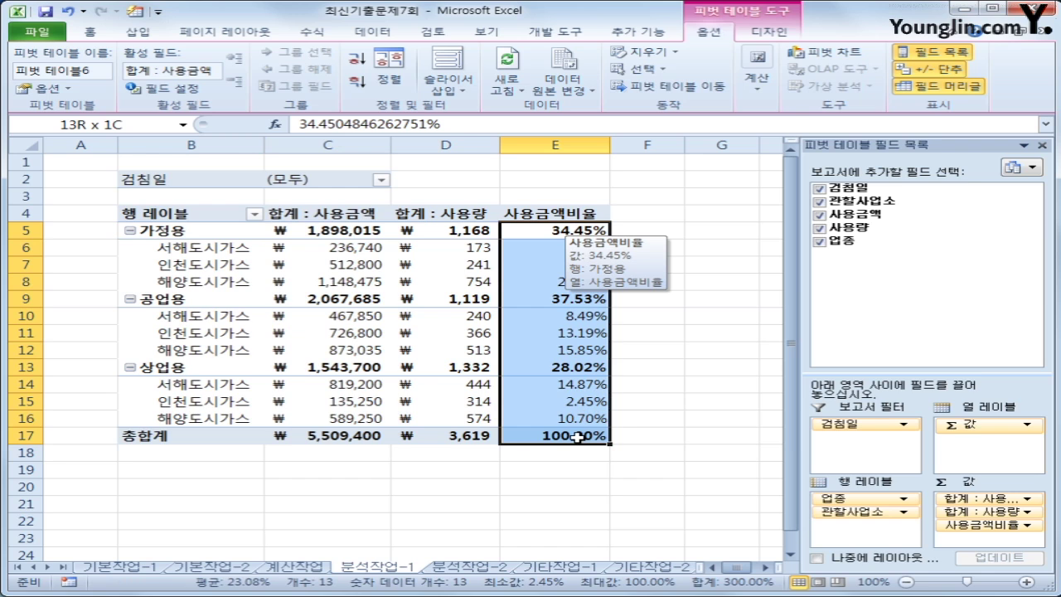
{"action": "left_click_drag", "start_coordinate": [577, 437], "coordinate": [578, 437]}
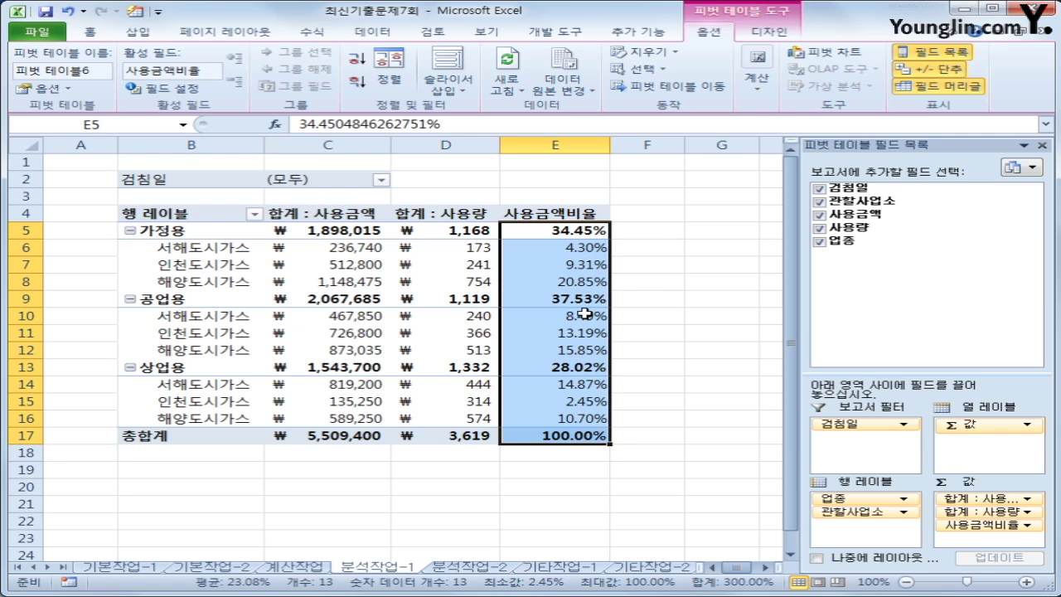
{"action": "mouse_move", "coordinate": [562, 248]}
{"action": "left_click", "coordinate": [90, 32]}
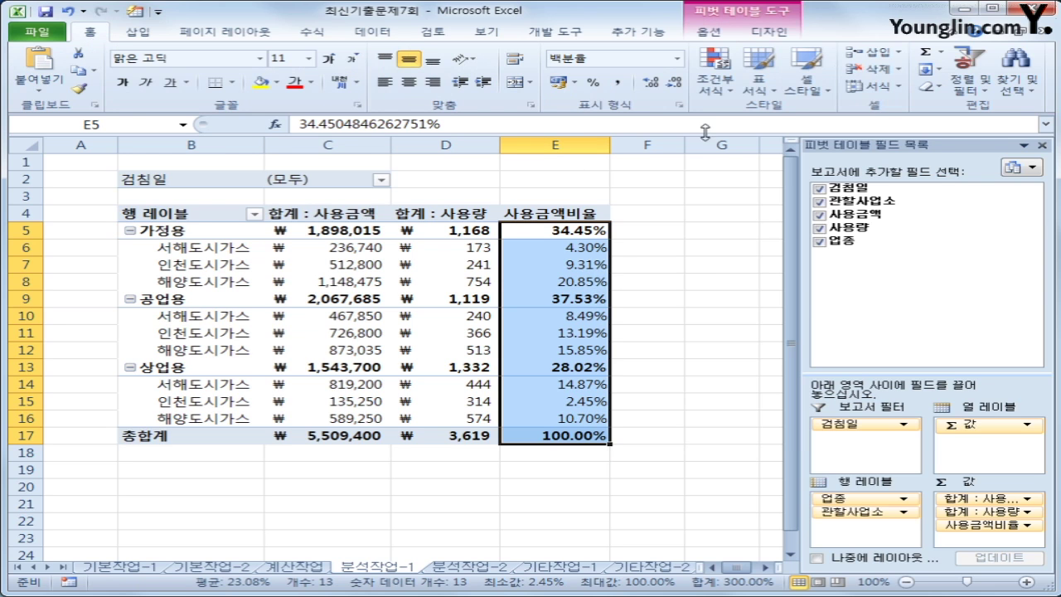
{"action": "left_click", "coordinate": [671, 87]}
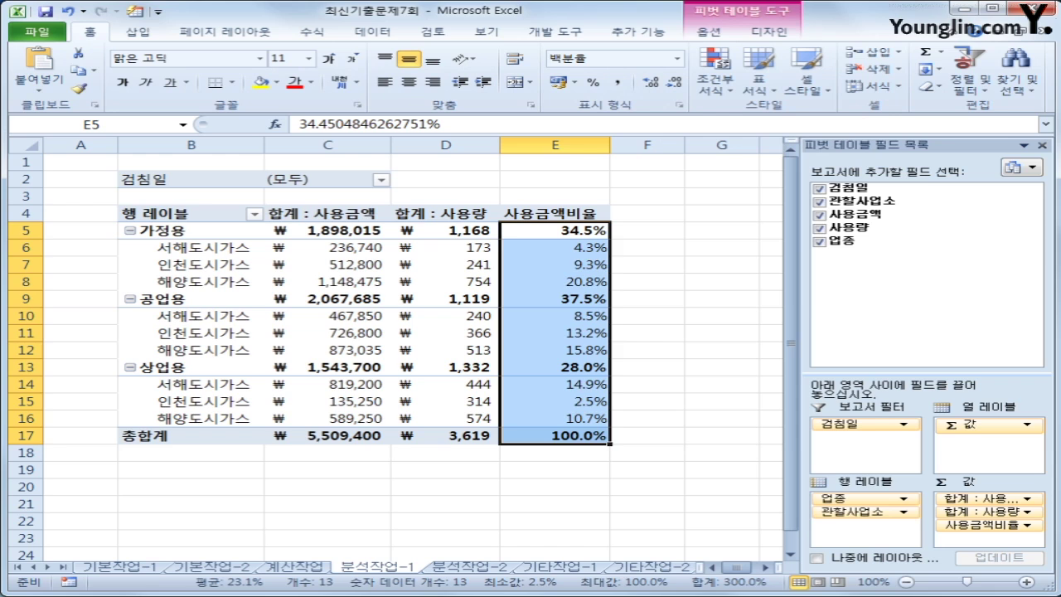
{"action": "left_click", "coordinate": [560, 434]}
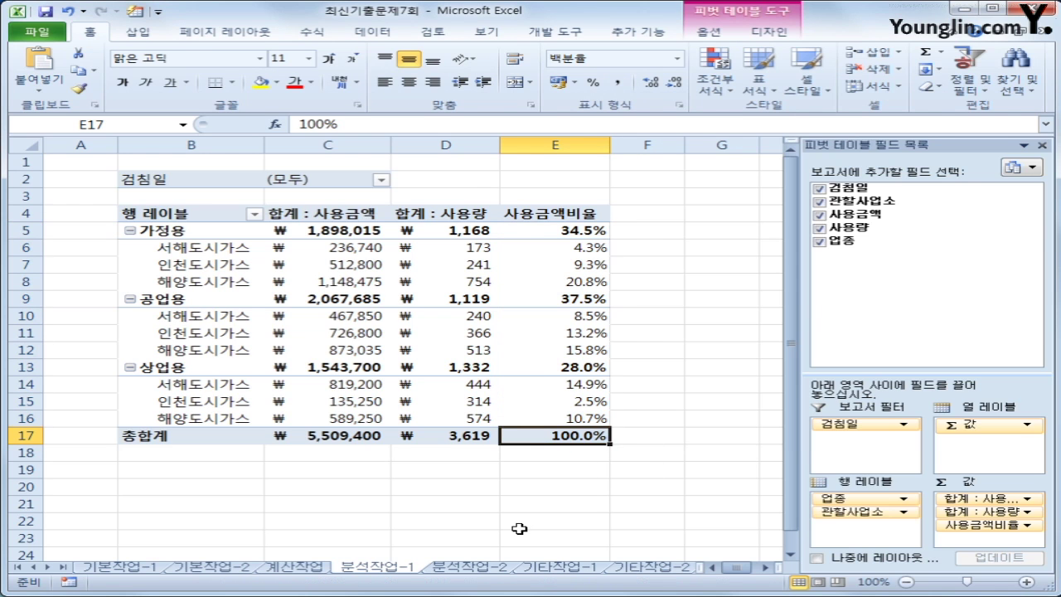
{"action": "left_click", "coordinate": [469, 568]}
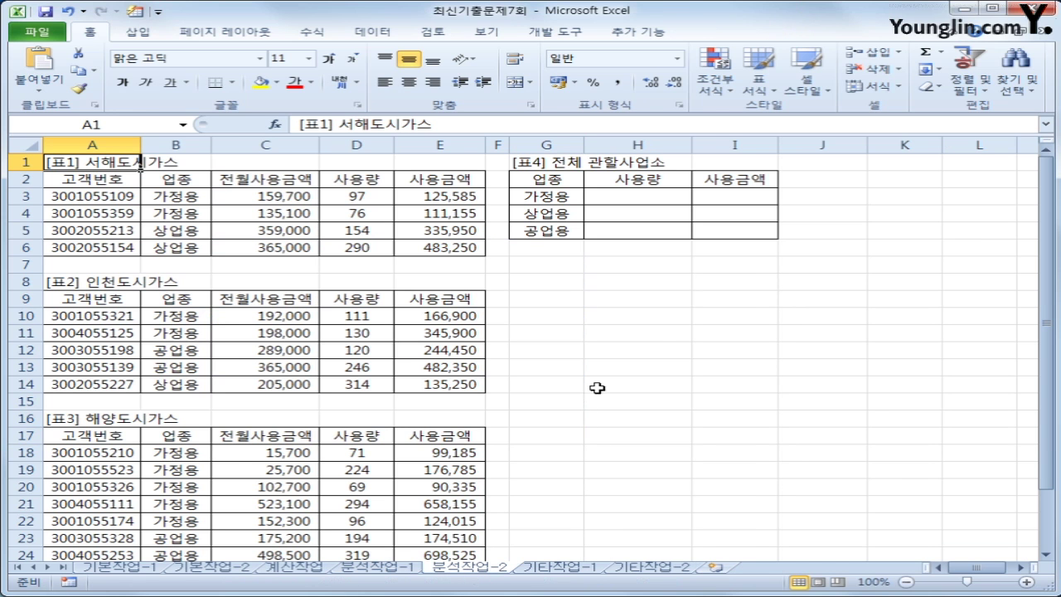
Start recording the macro 합계통합 and select the [표4] range G2:I5
{"action": "left_click", "coordinate": [657, 346]}
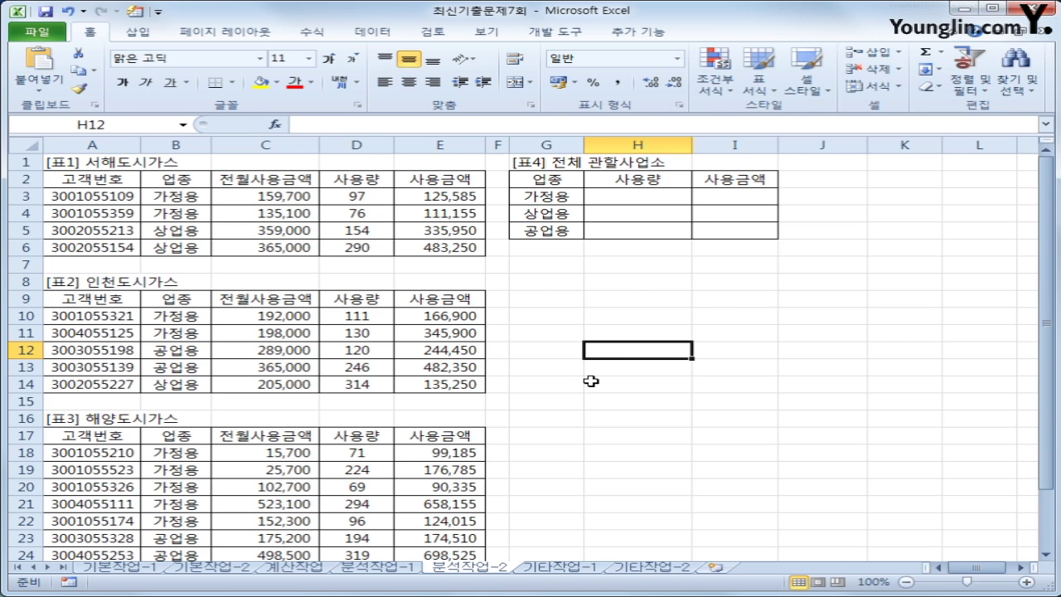
{"action": "left_click", "coordinate": [556, 37]}
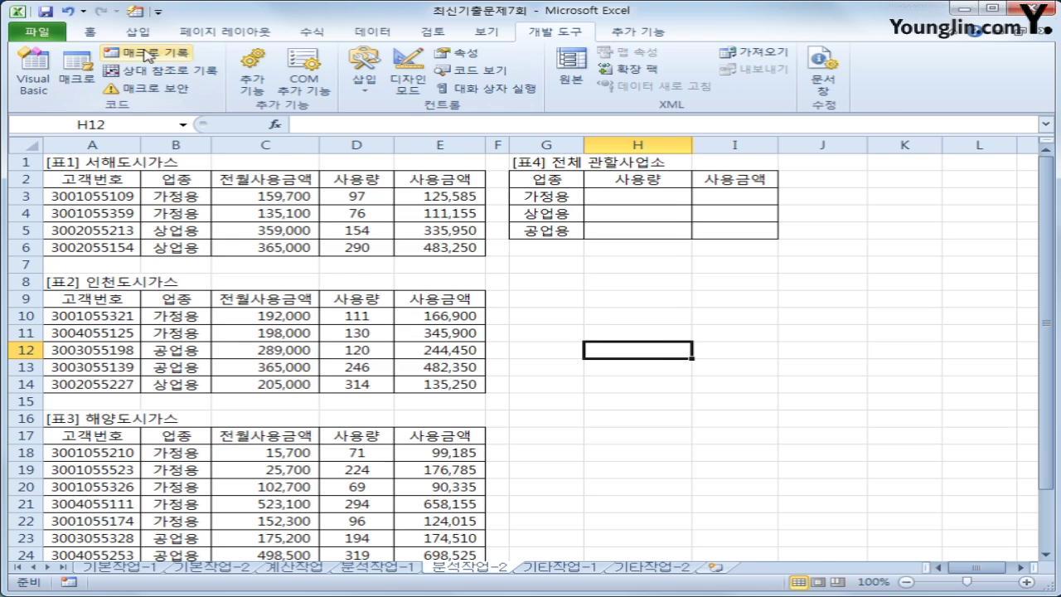
{"action": "left_click", "coordinate": [145, 52]}
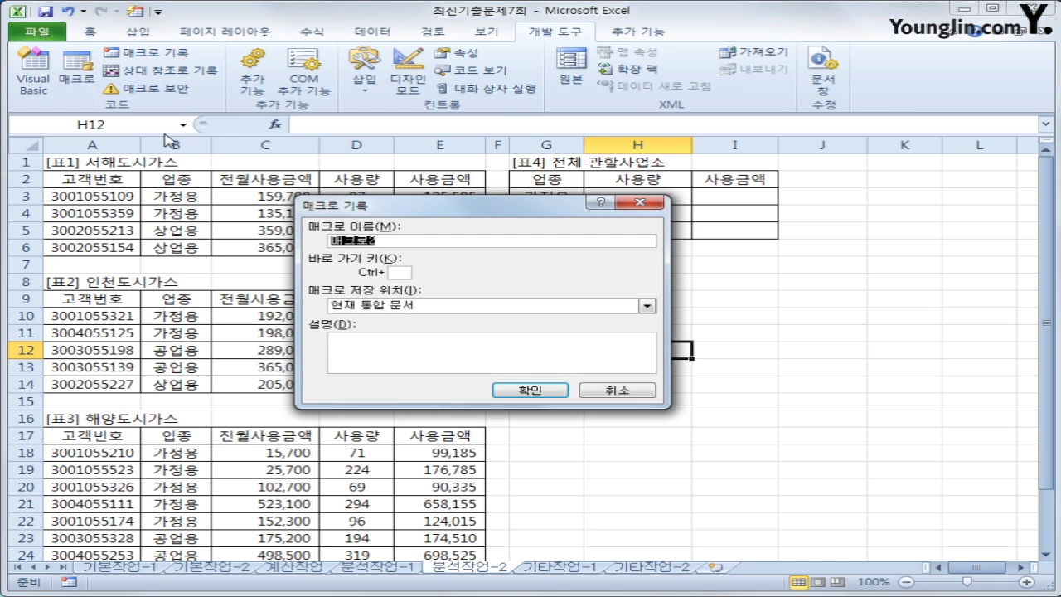
{"action": "type", "text": "합계통ㅎㅏㅂ"}
{"action": "key", "text": "Return"}
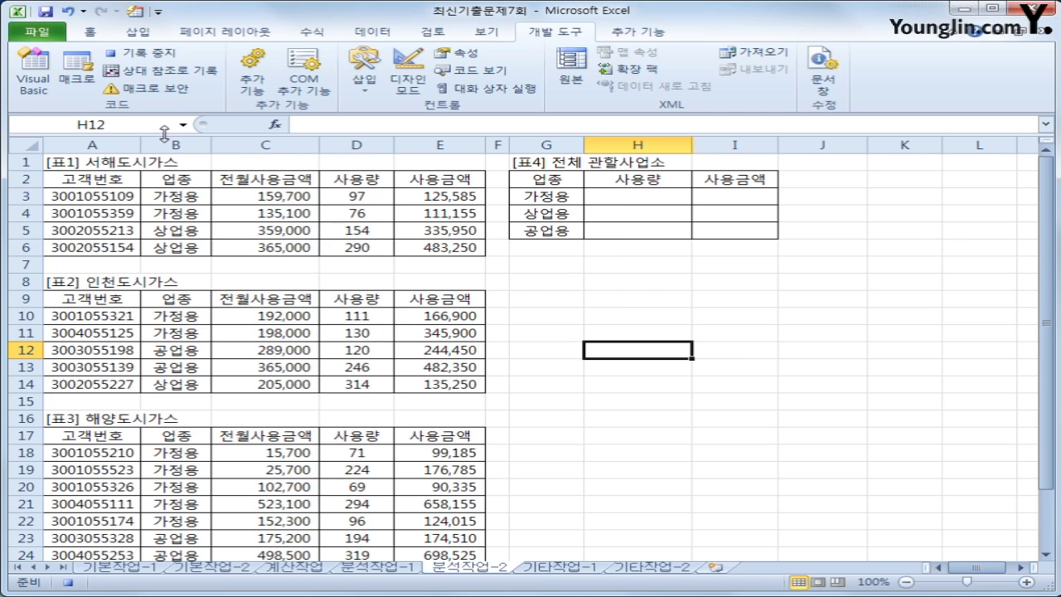
{"action": "left_click_drag", "start_coordinate": [569, 177], "coordinate": [699, 229]}
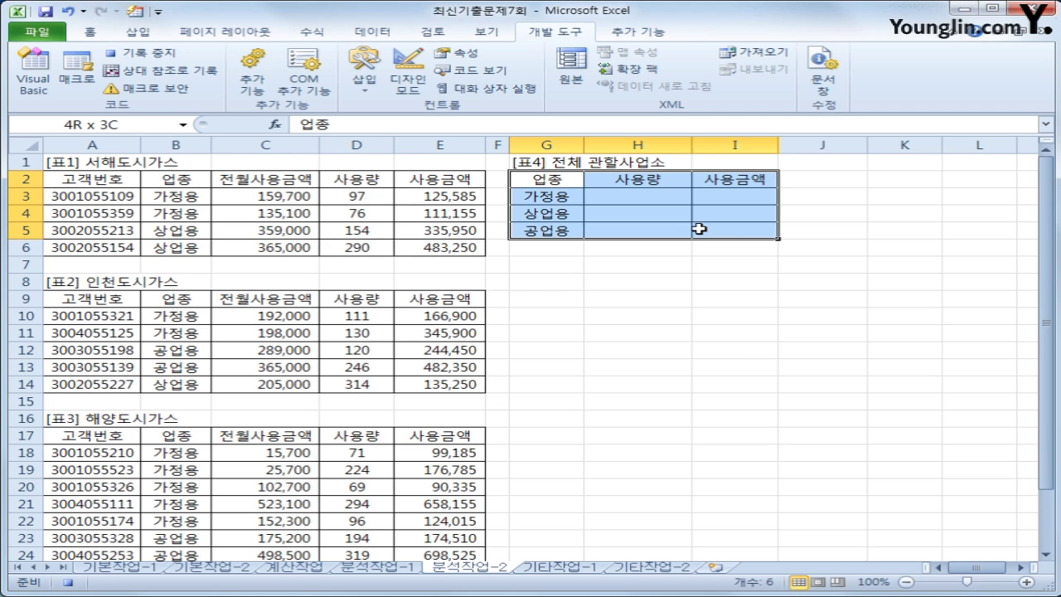
{"action": "left_click_drag", "start_coordinate": [699, 229], "coordinate": [699, 228]}
In Consolidate, add the references B2:E6, B9:E14 and B17:E27
{"action": "left_click", "coordinate": [365, 37]}
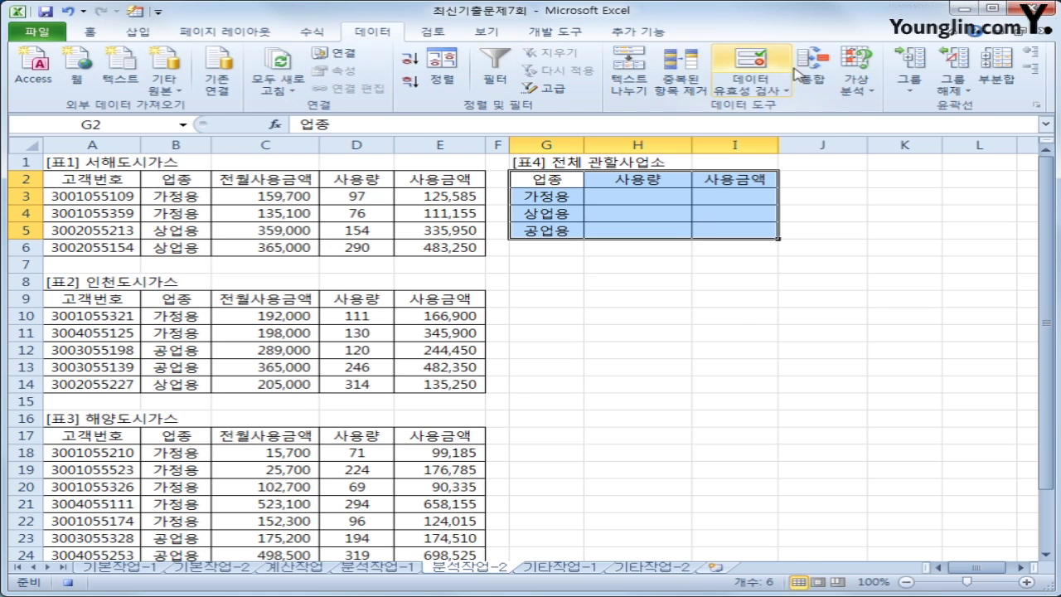
{"action": "left_click", "coordinate": [811, 70]}
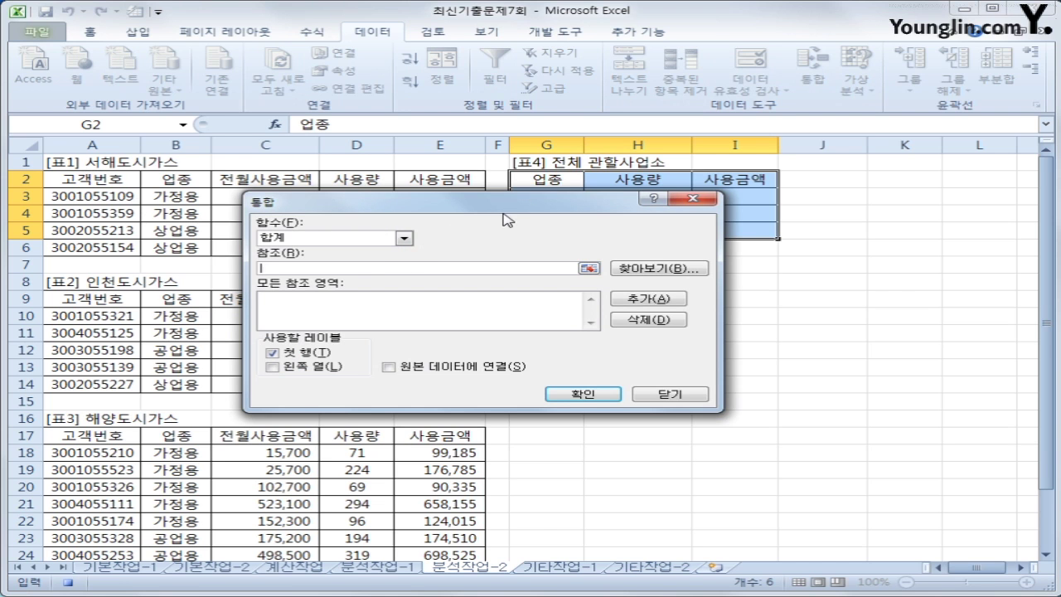
{"action": "left_click_drag", "start_coordinate": [504, 208], "coordinate": [556, 290]}
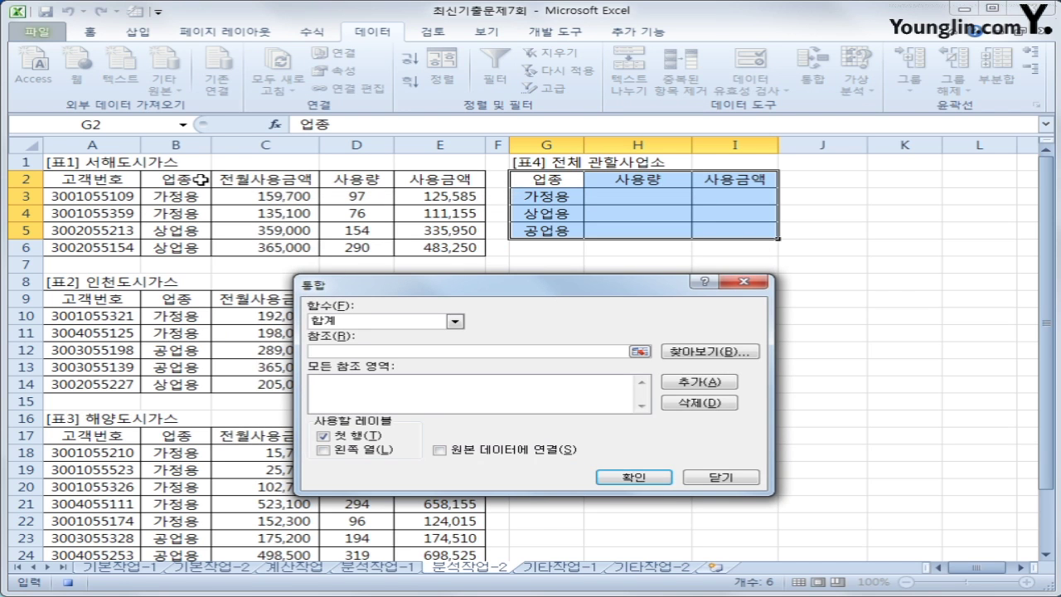
{"action": "left_click_drag", "start_coordinate": [208, 180], "coordinate": [429, 253]}
{"action": "left_click", "coordinate": [684, 381]}
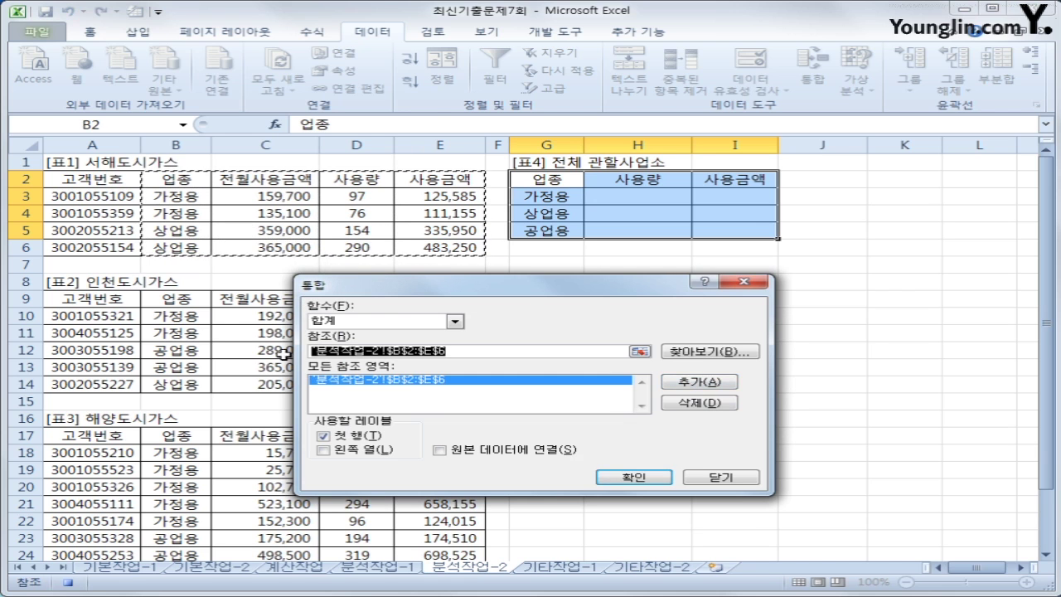
{"action": "left_click_drag", "start_coordinate": [197, 300], "coordinate": [420, 378]}
{"action": "left_click", "coordinate": [697, 382]}
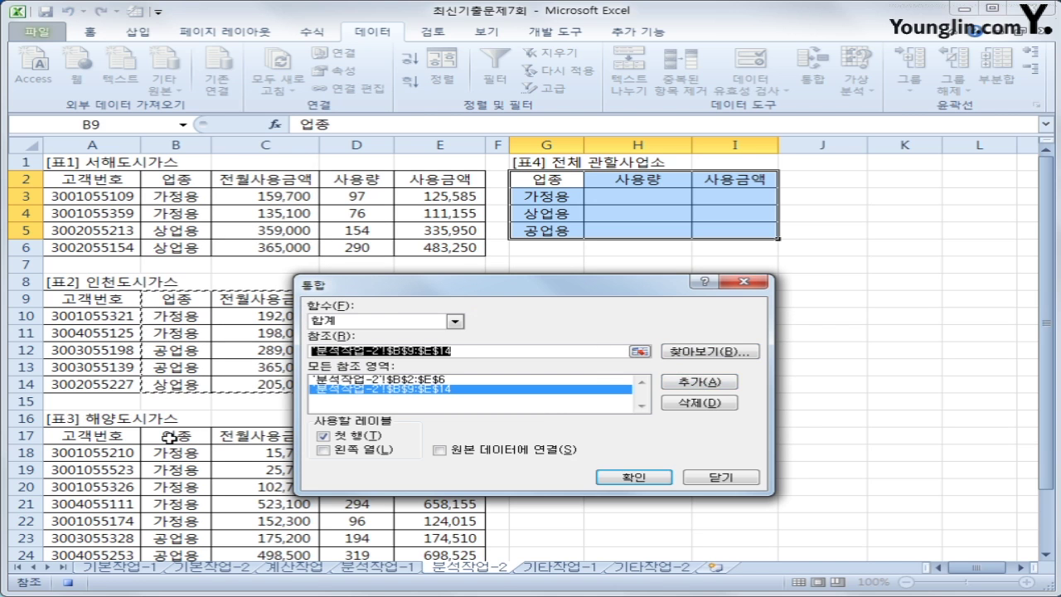
{"action": "left_click_drag", "start_coordinate": [166, 436], "coordinate": [445, 537]}
{"action": "left_click", "coordinate": [687, 380]}
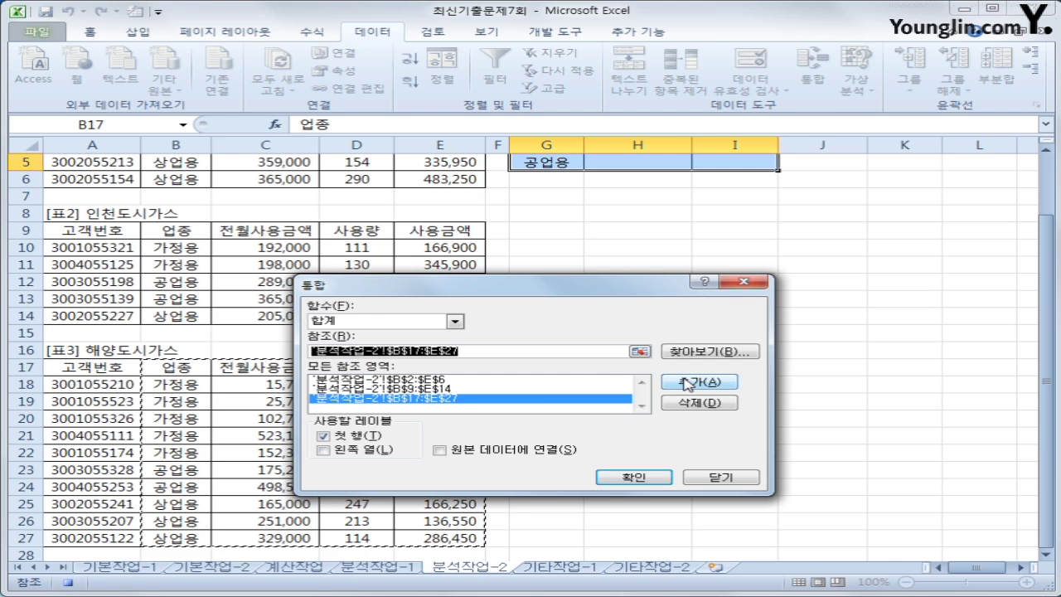
Use left-column labels, run the Sum consolidation into [표4], and stop the macro recording
{"action": "left_click", "coordinate": [323, 450]}
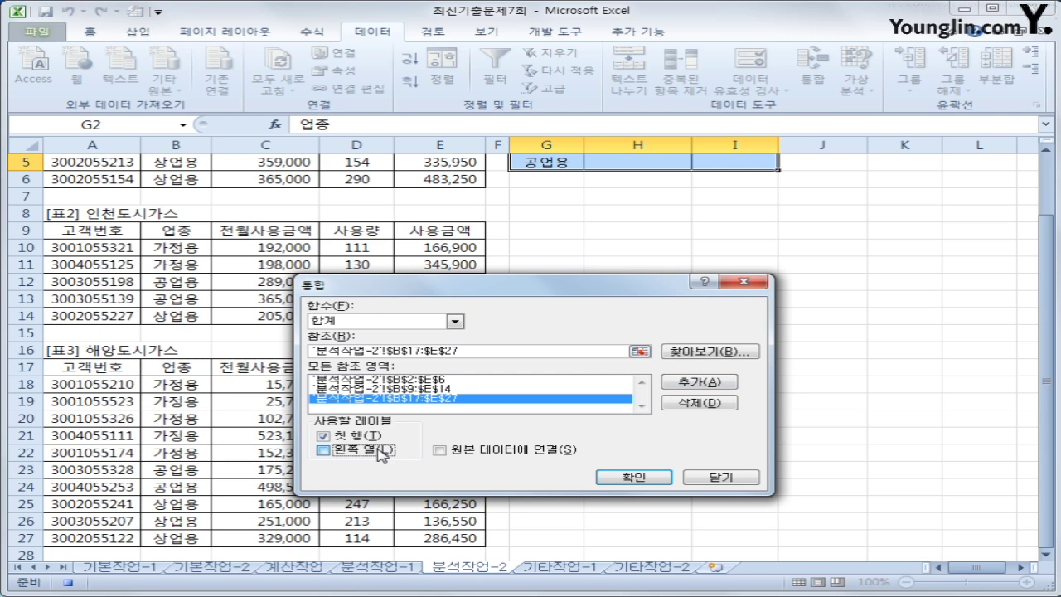
{"action": "left_click", "coordinate": [621, 481]}
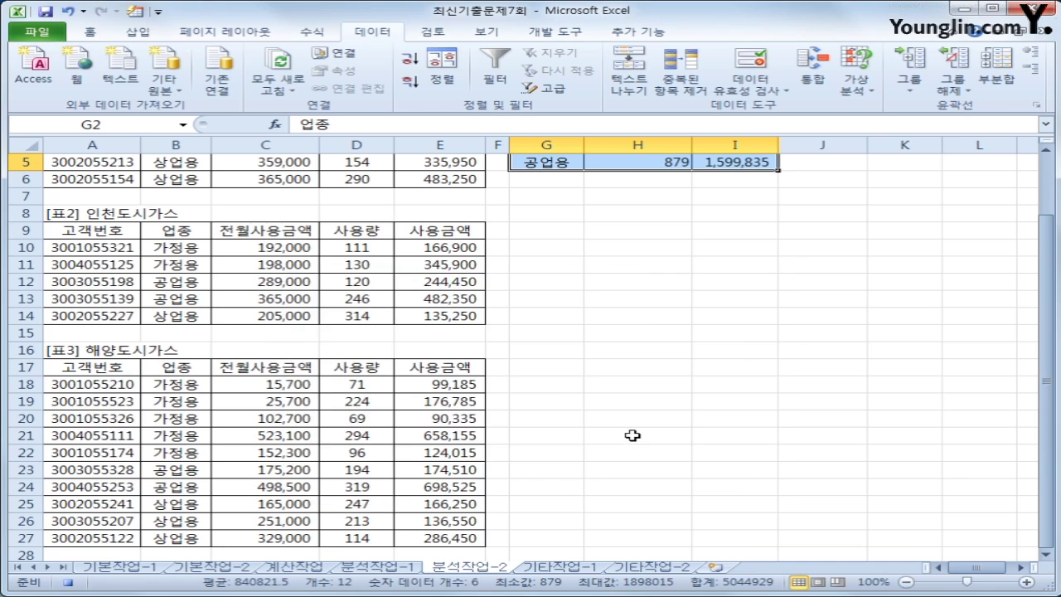
{"action": "scroll", "coordinate": [807, 221], "scroll_direction": "up", "scroll_amount": 2}
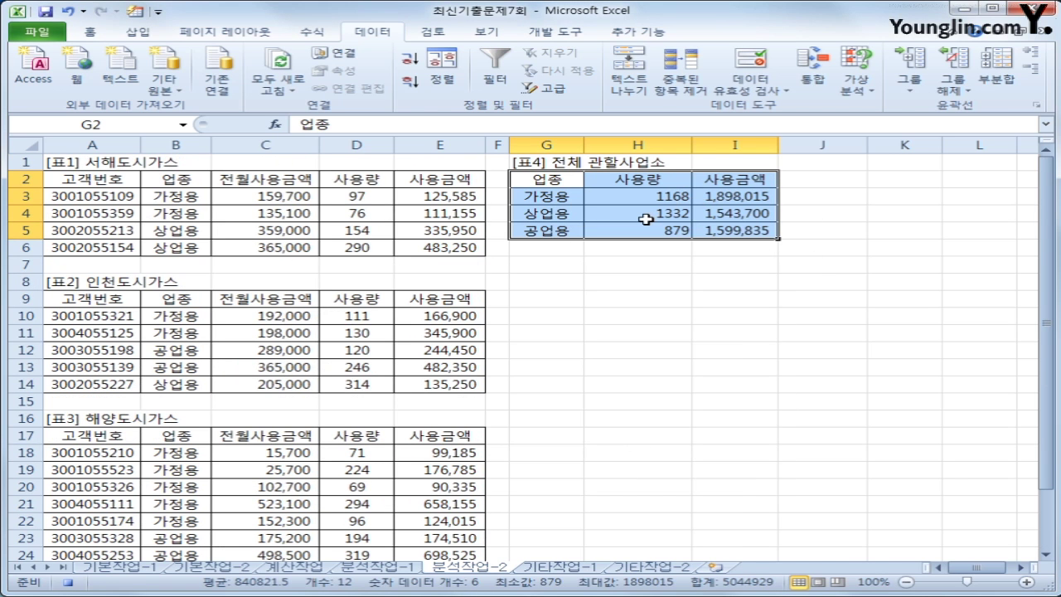
{"action": "left_click", "coordinate": [634, 235]}
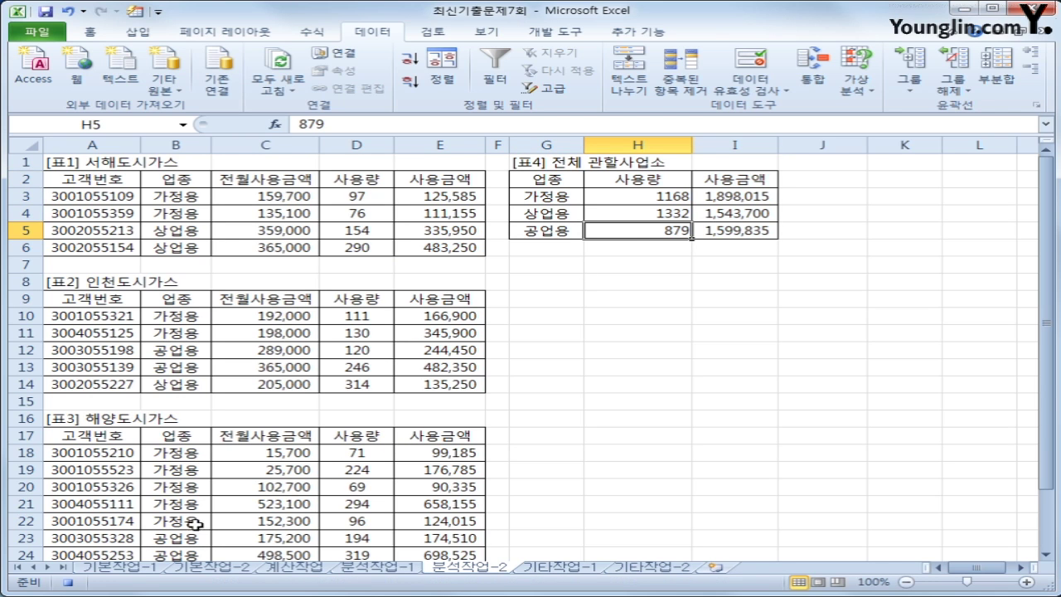
{"action": "left_click", "coordinate": [68, 582]}
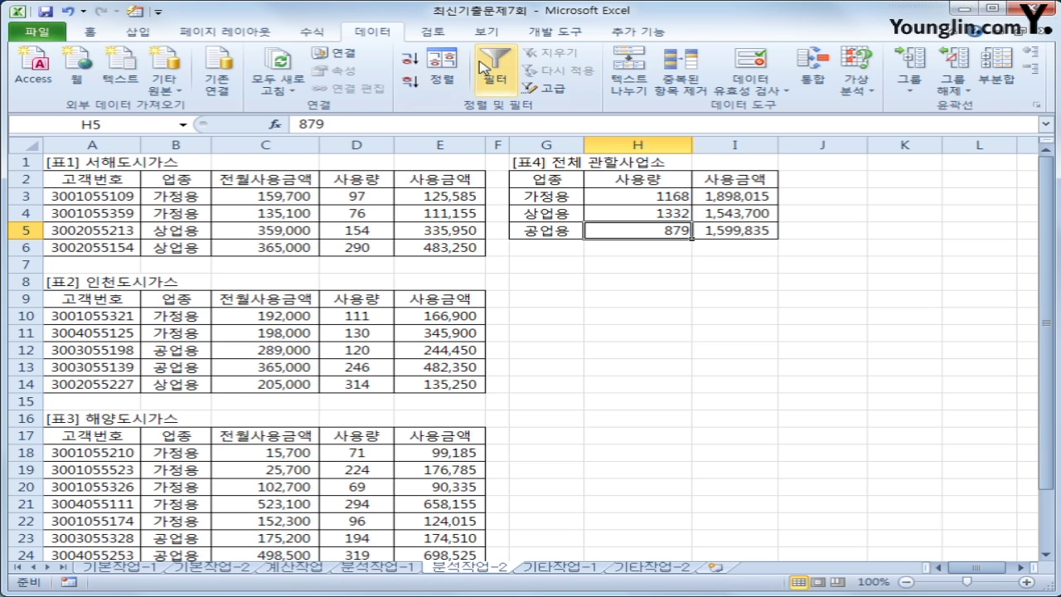
Draw a form button over G8:H9 and assign it the 합계통합 macro
{"action": "left_click", "coordinate": [548, 31]}
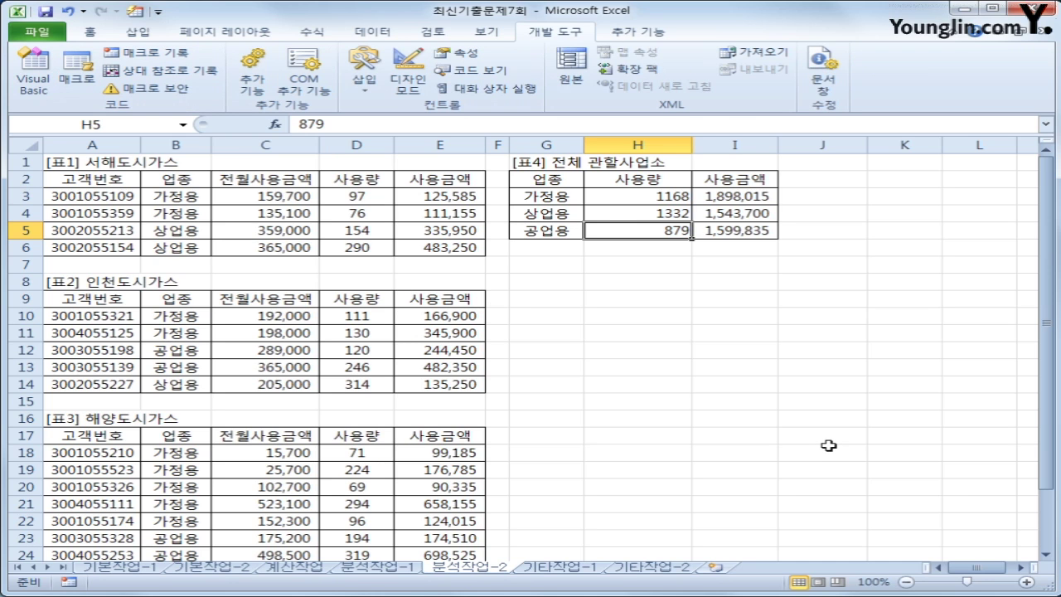
{"action": "left_click", "coordinate": [878, 440]}
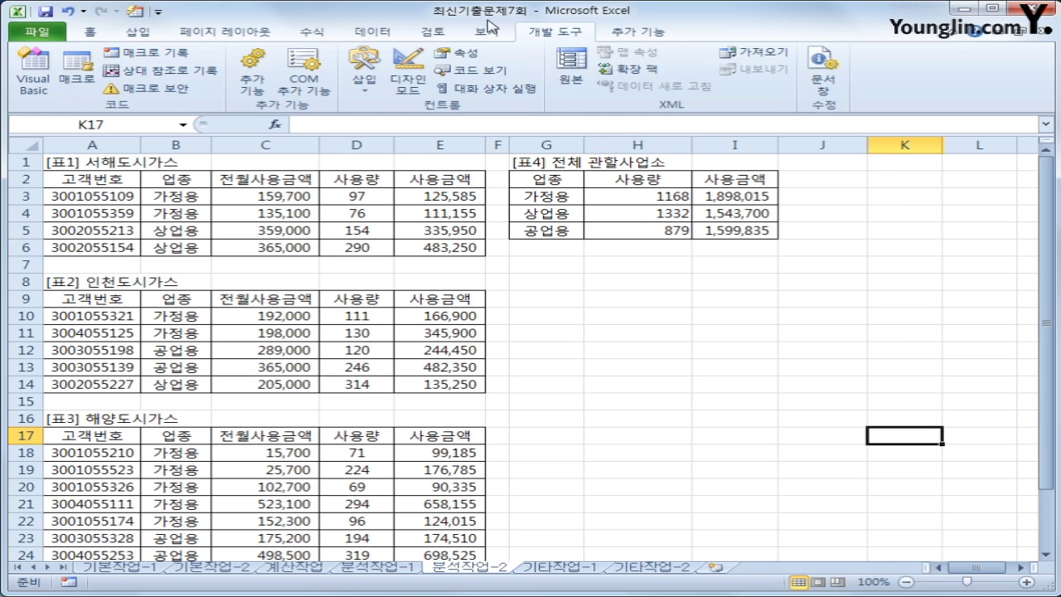
{"action": "left_click", "coordinate": [359, 83]}
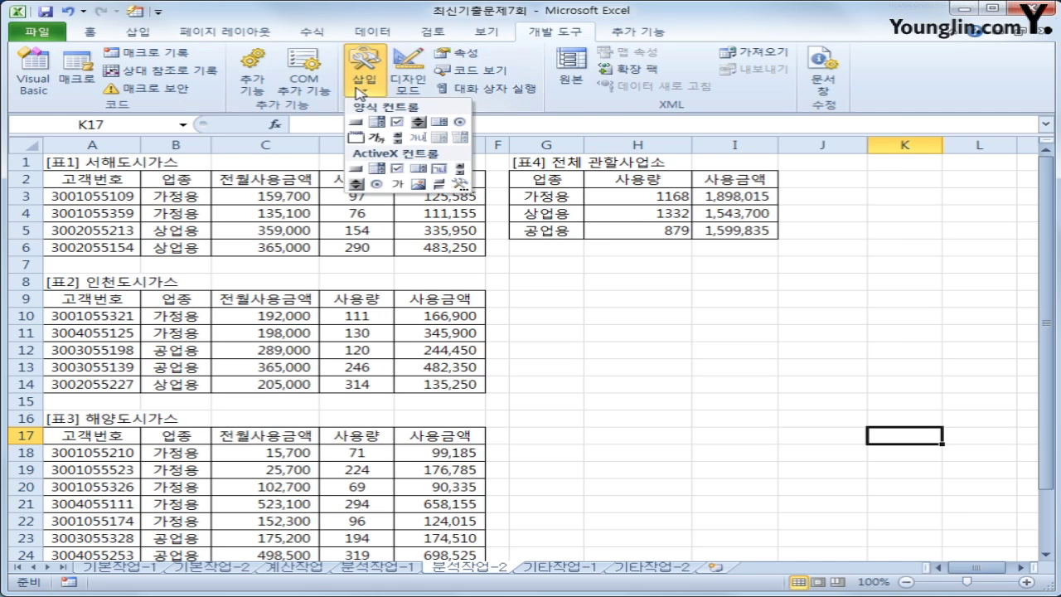
{"action": "left_click", "coordinate": [356, 122]}
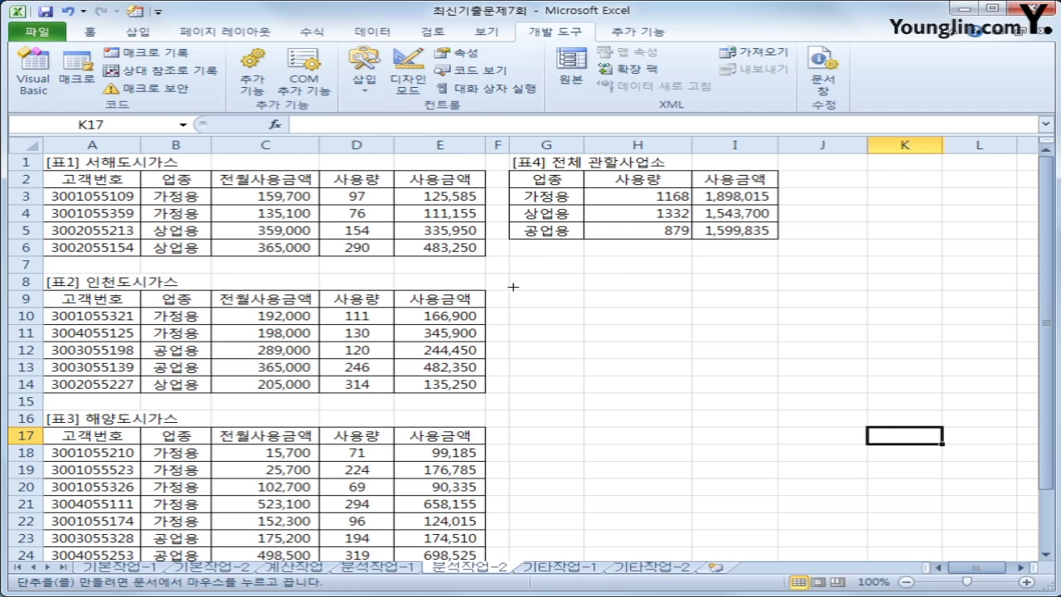
{"action": "left_click_drag", "start_coordinate": [508, 272], "coordinate": [669, 306]}
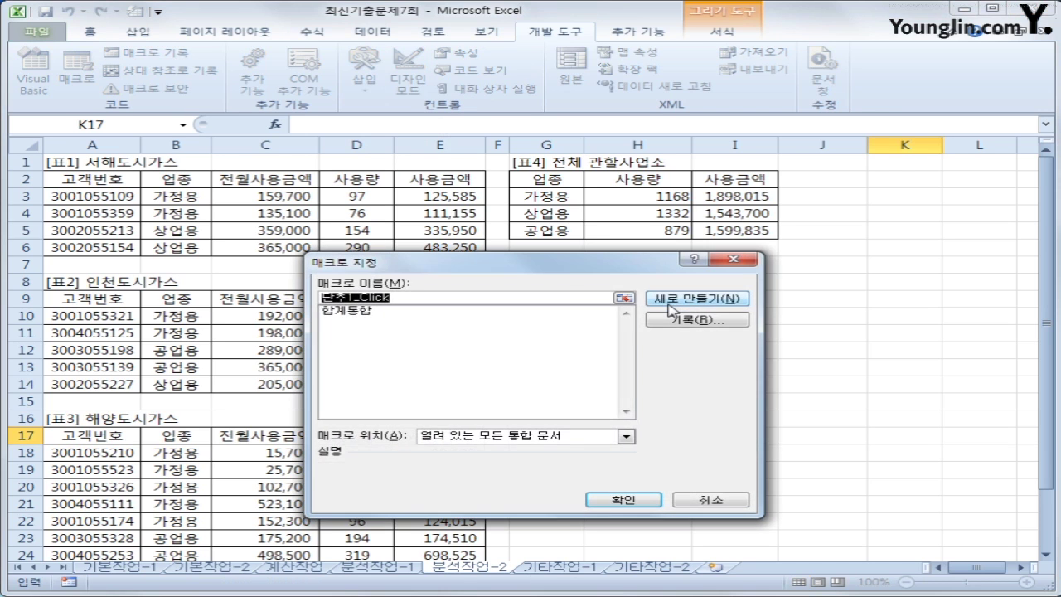
{"action": "left_click_drag", "start_coordinate": [561, 266], "coordinate": [580, 202]}
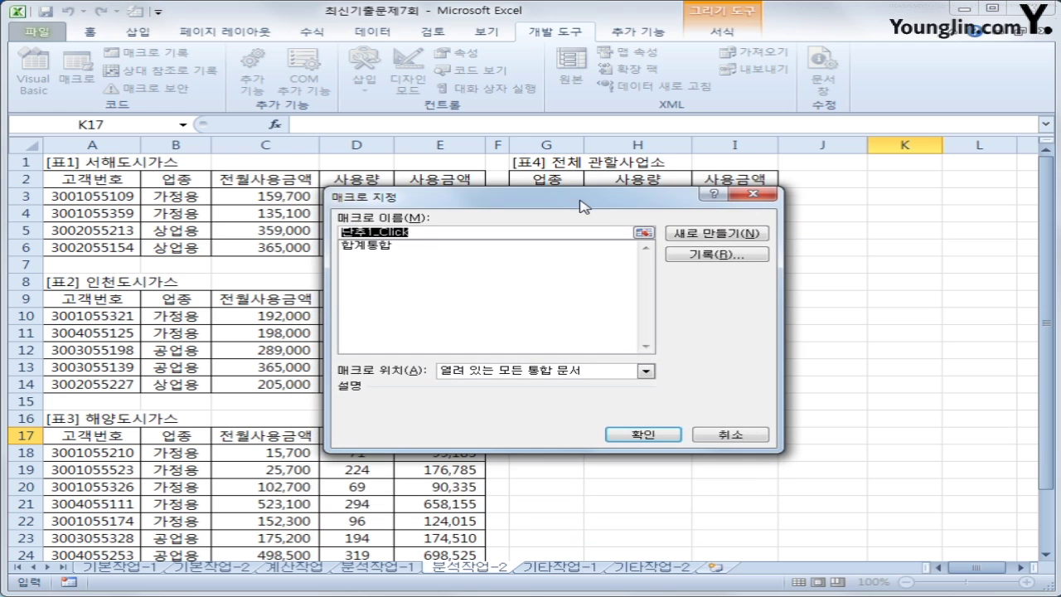
{"action": "left_click", "coordinate": [414, 246]}
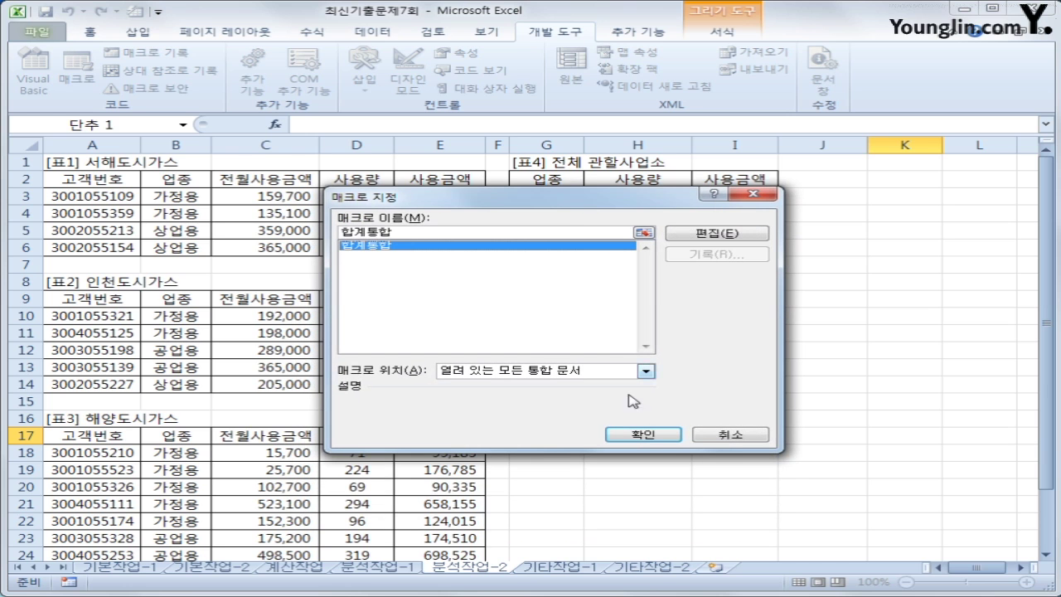
{"action": "left_click", "coordinate": [663, 436]}
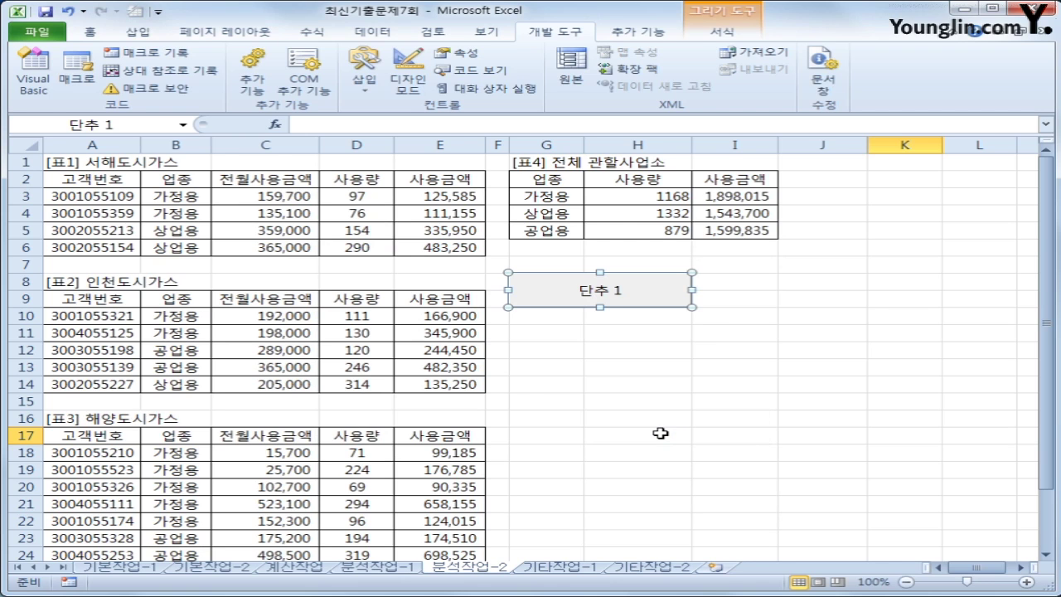
Label the button 합계통합 and switch to the 기타작업-1 sheet
{"action": "type", "text": "합계통합"}
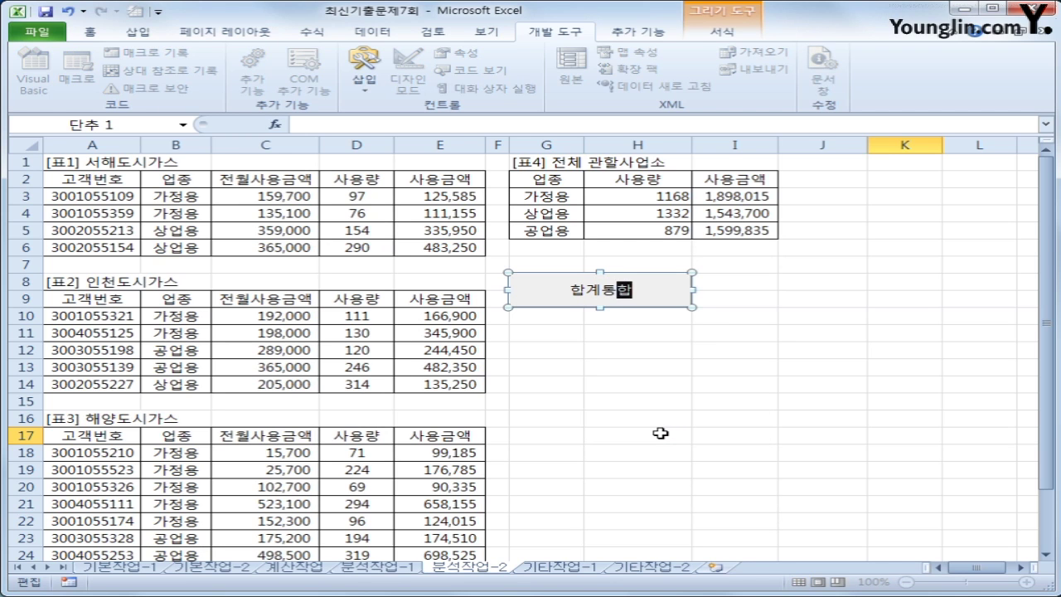
{"action": "left_click", "coordinate": [644, 510]}
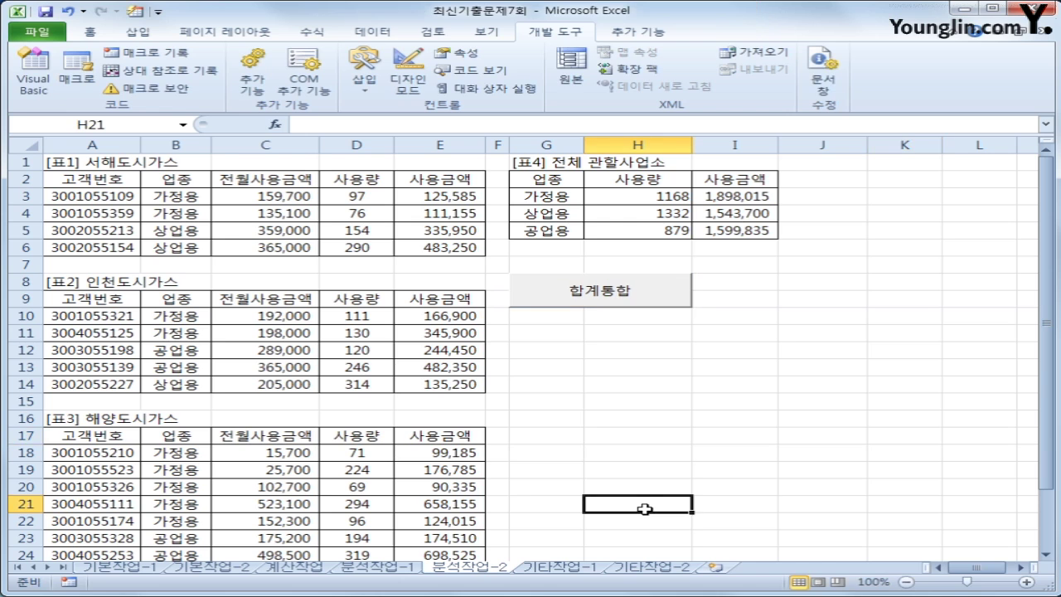
{"action": "left_click", "coordinate": [557, 568]}
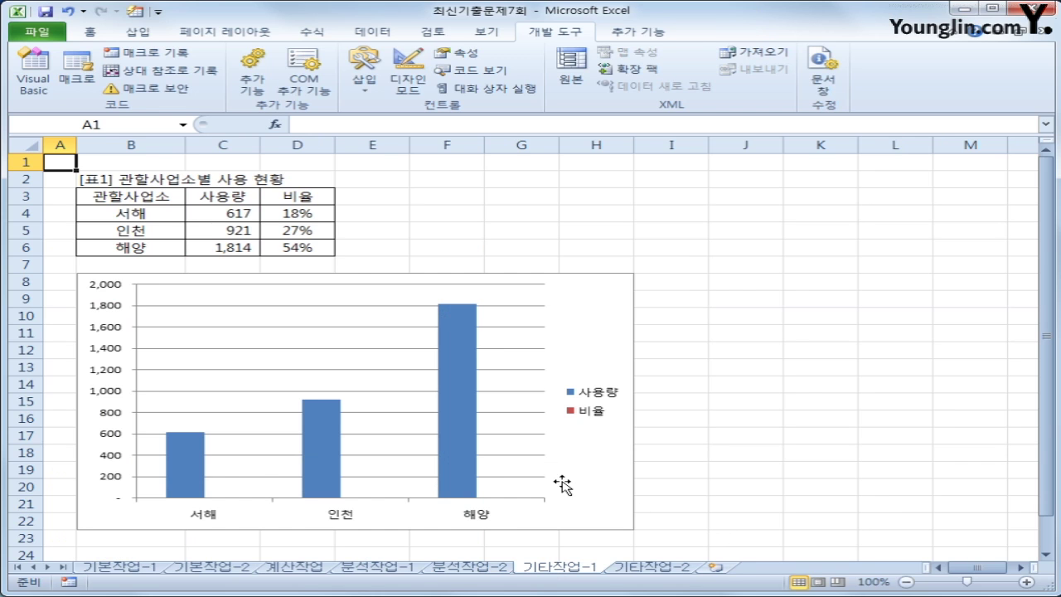
Select the 비율 series from the chart's Chart Elements list
{"action": "left_click", "coordinate": [595, 325]}
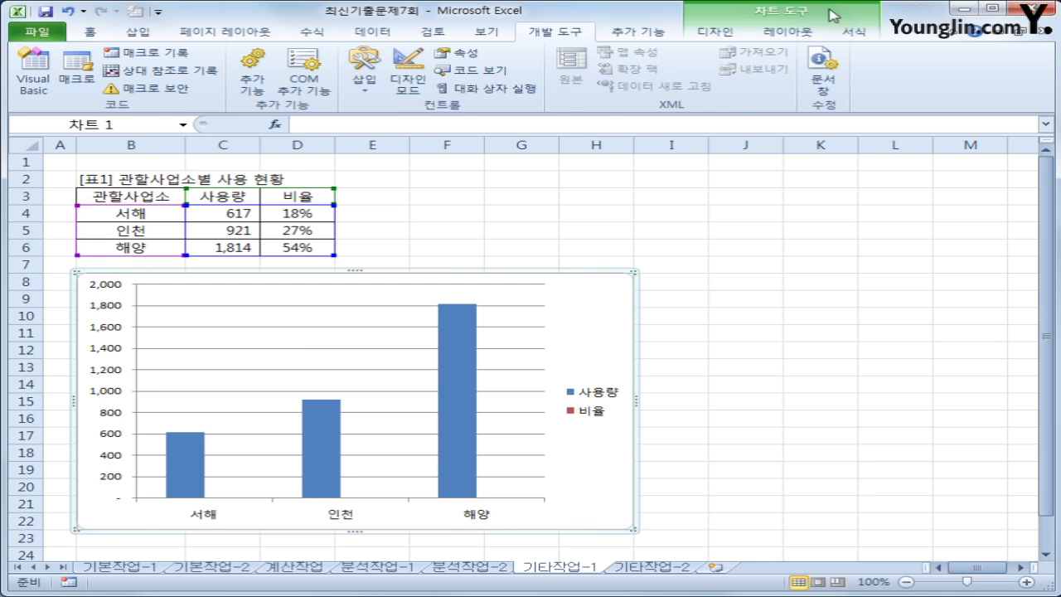
{"action": "left_click", "coordinate": [787, 31]}
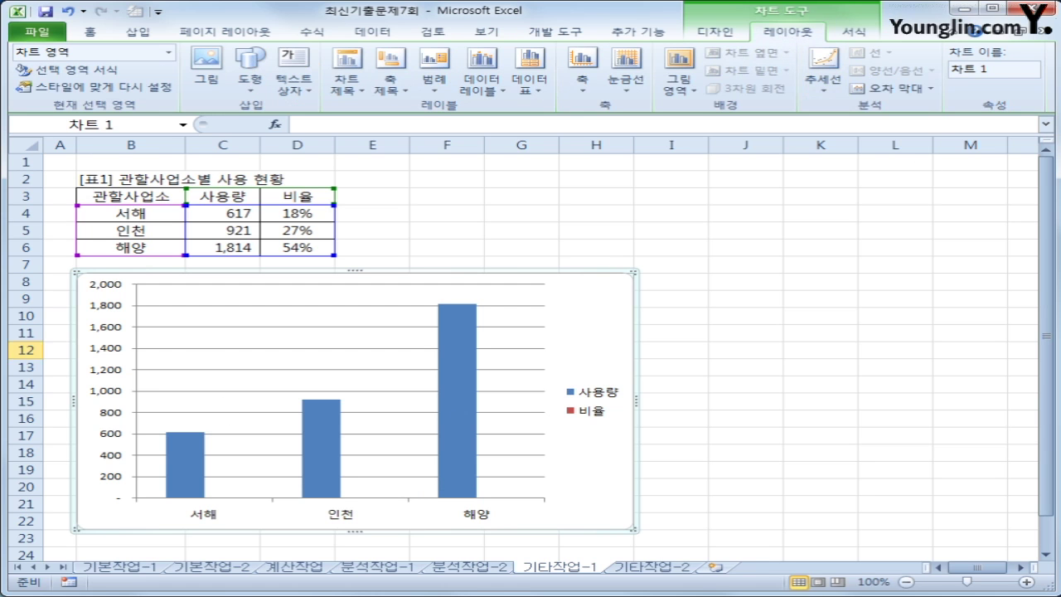
{"action": "left_click", "coordinate": [170, 55]}
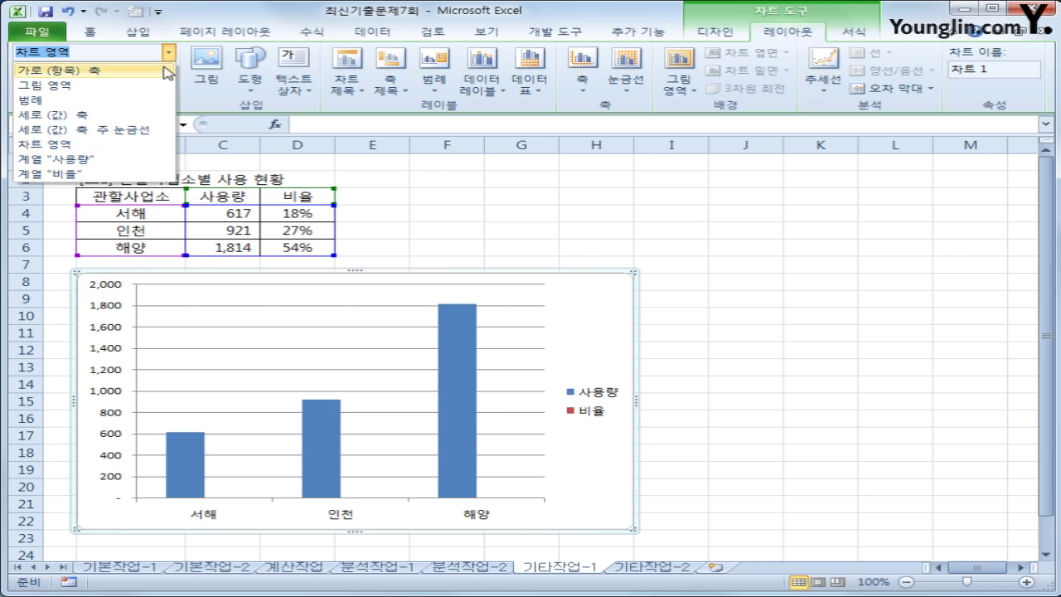
{"action": "left_click", "coordinate": [133, 174]}
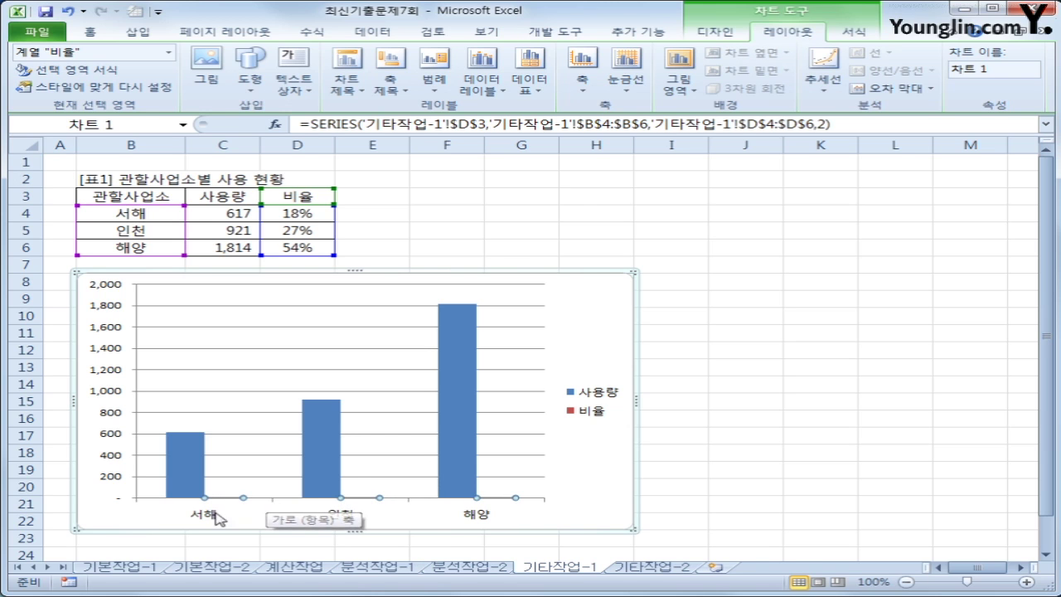
{"action": "left_click", "coordinate": [715, 31]}
Change the 비율 series chart type to Line with Markers
{"action": "left_click", "coordinate": [28, 96]}
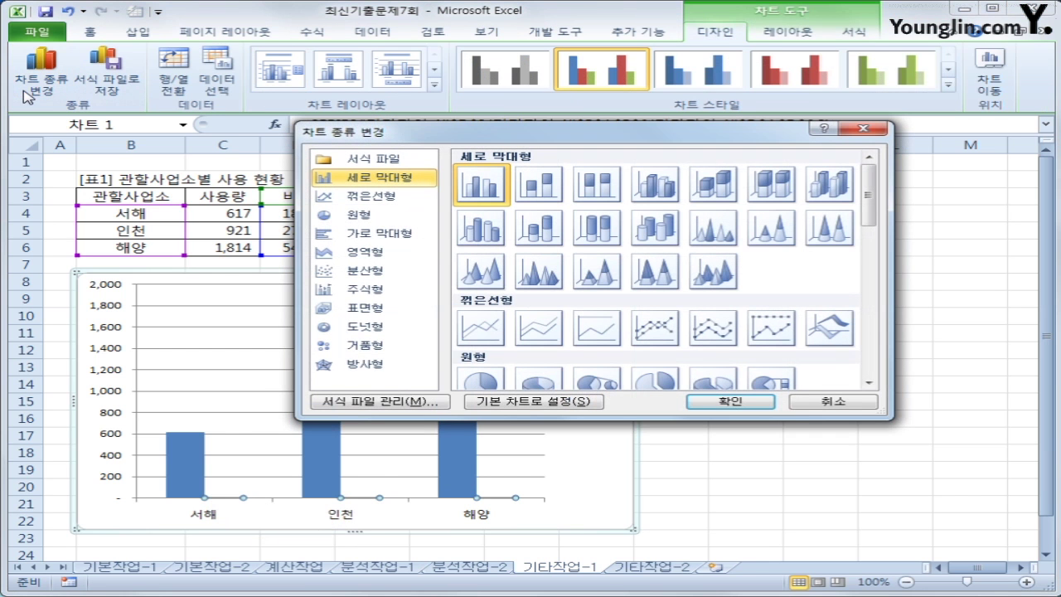
{"action": "left_click", "coordinate": [666, 338]}
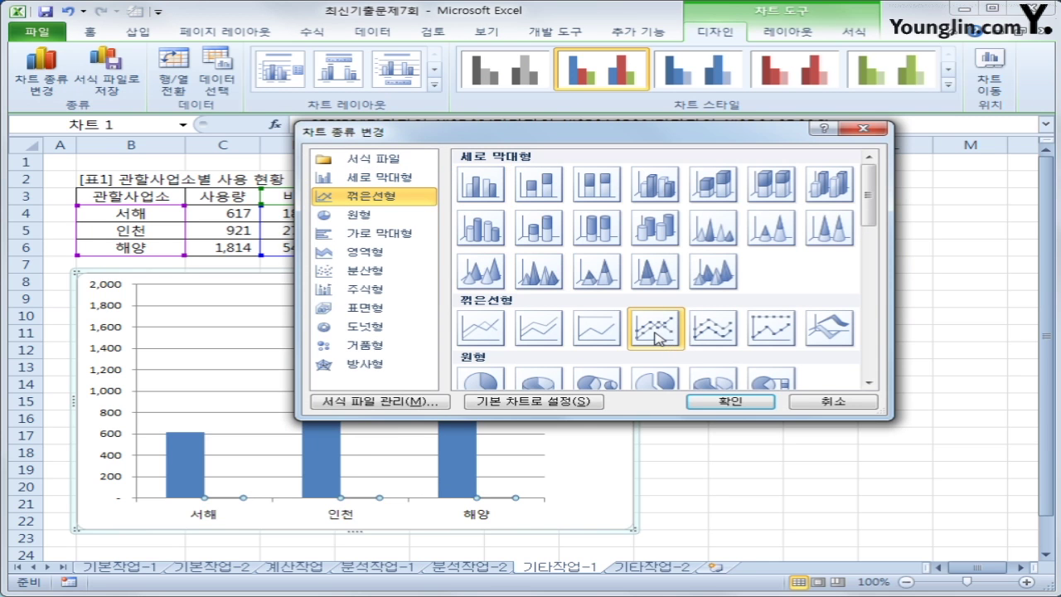
{"action": "left_click", "coordinate": [726, 403]}
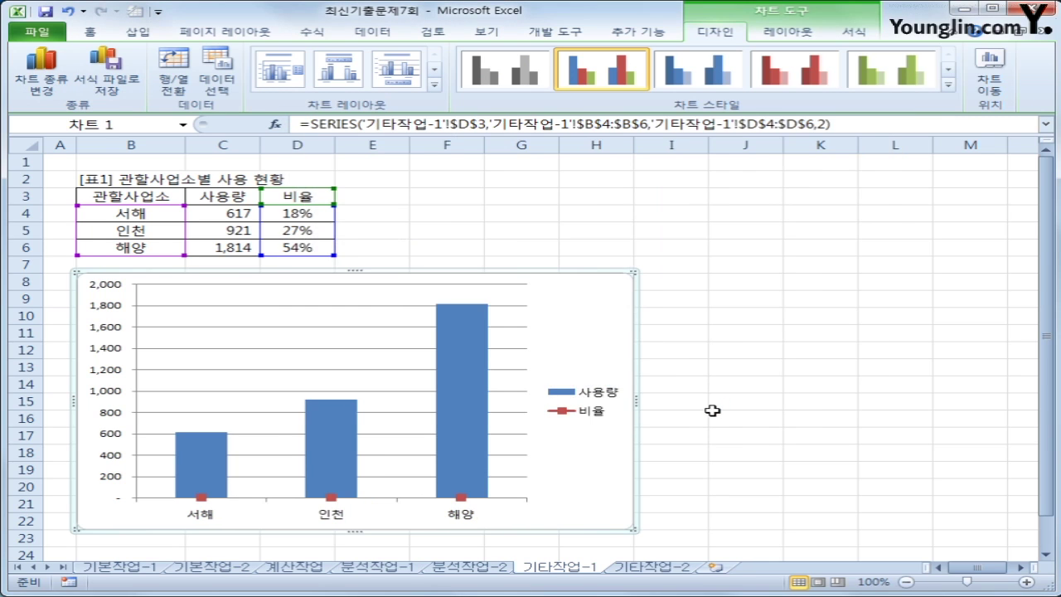
Plot the 비율 line series on the secondary axis
{"action": "left_click", "coordinate": [333, 497]}
{"action": "right_click", "coordinate": [333, 498]}
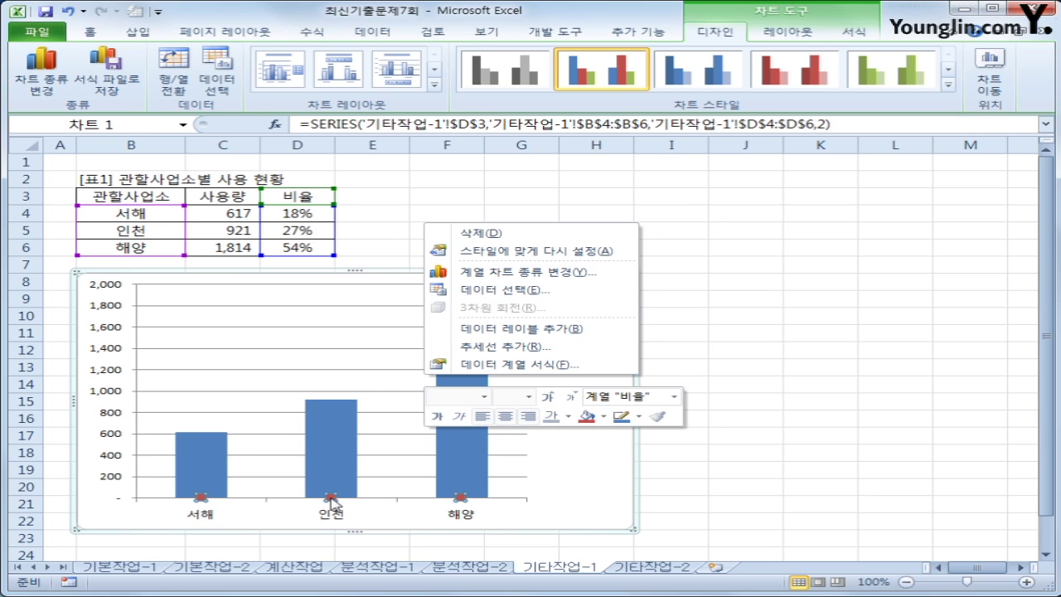
{"action": "left_click", "coordinate": [485, 371]}
{"action": "left_click", "coordinate": [530, 182]}
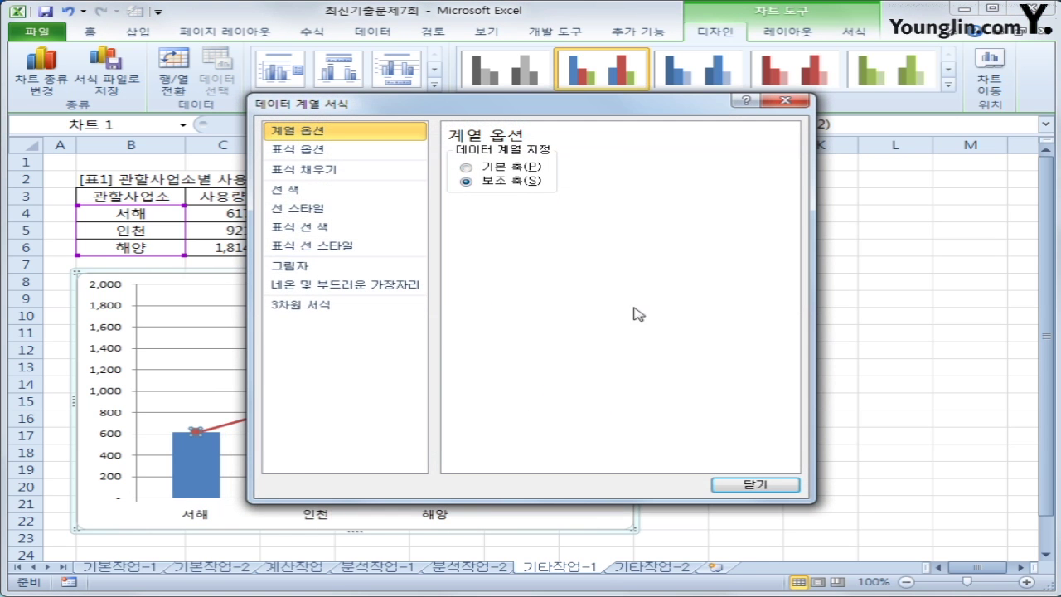
{"action": "left_click", "coordinate": [735, 485]}
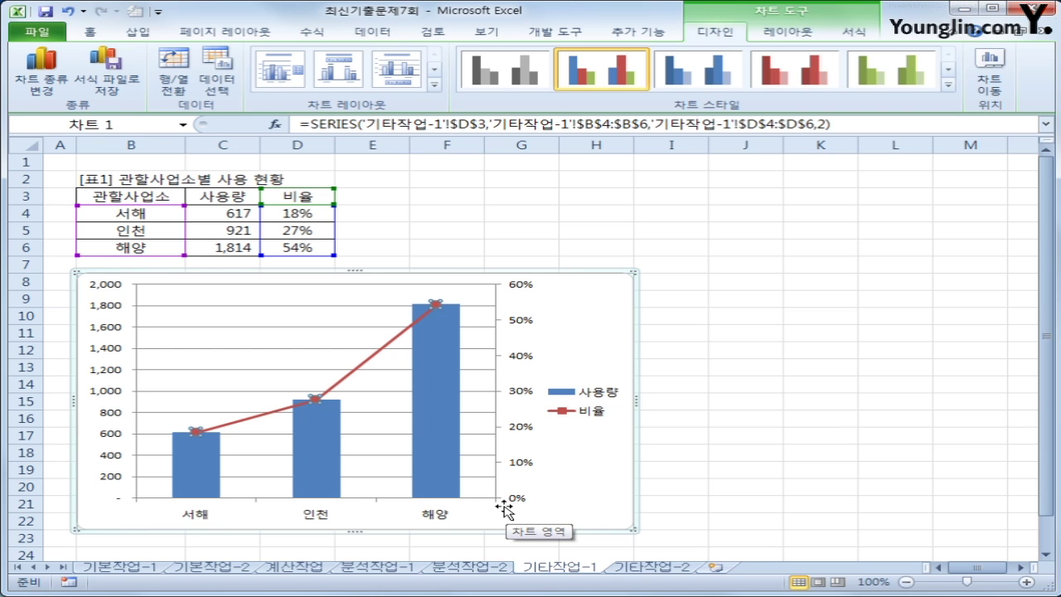
Add the title 관할사업소별 사용 현황 above the chart
{"action": "left_click", "coordinate": [561, 302]}
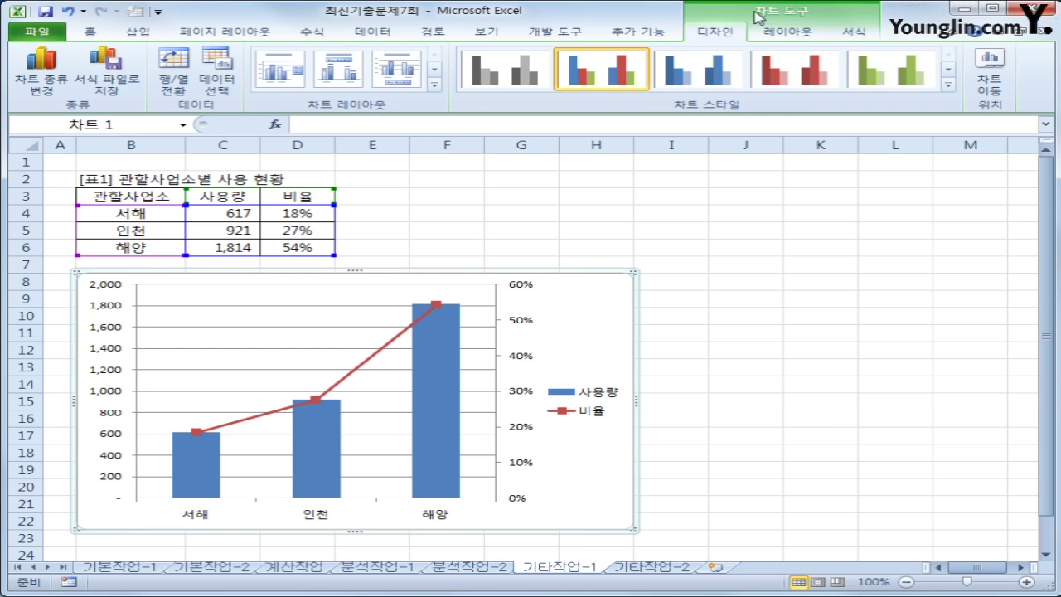
{"action": "left_click", "coordinate": [774, 31]}
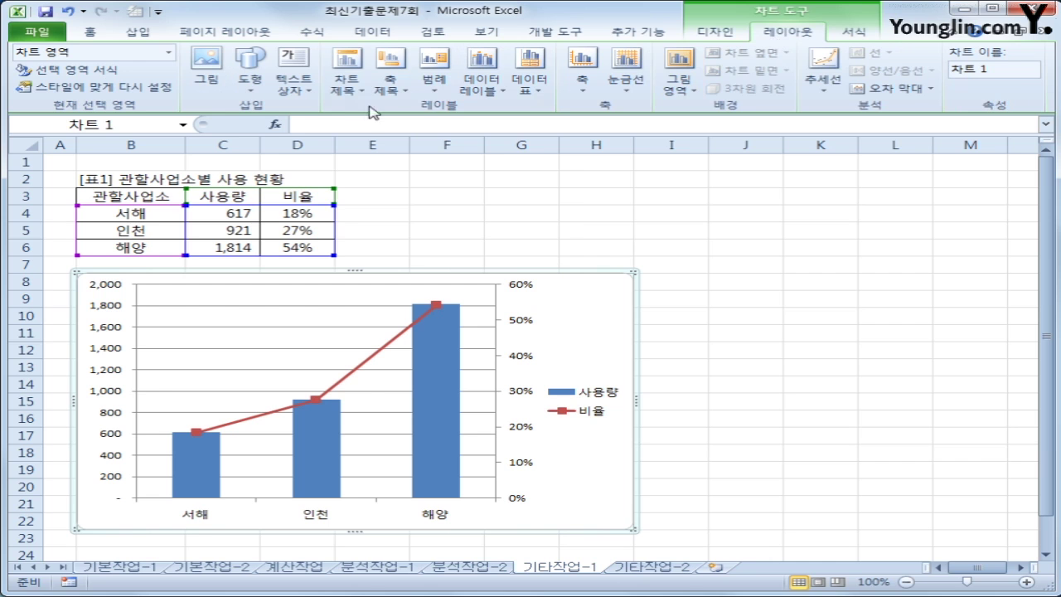
{"action": "left_click", "coordinate": [346, 82]}
{"action": "left_click", "coordinate": [406, 207]}
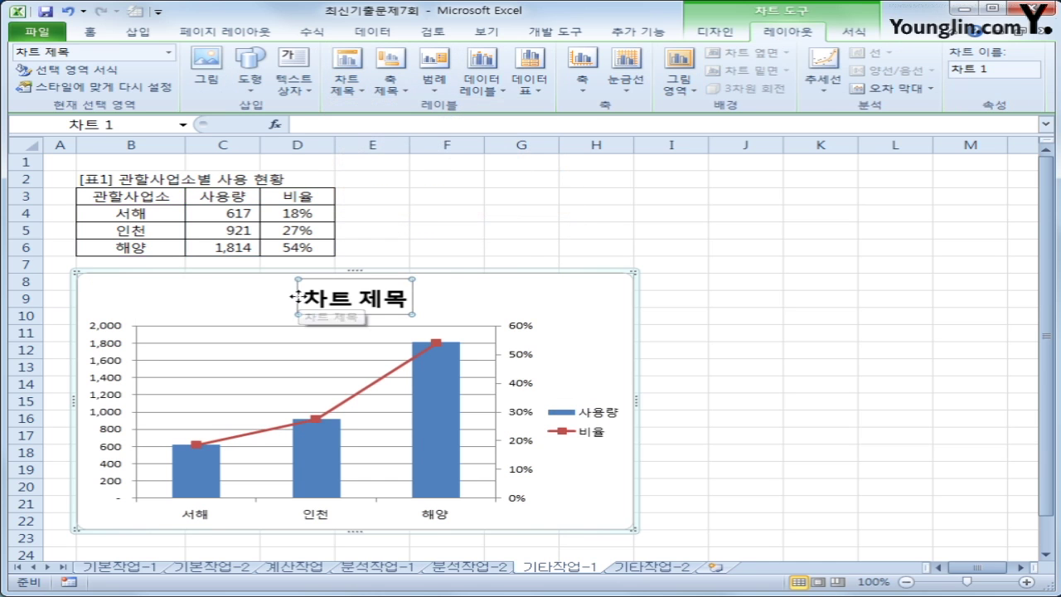
{"action": "left_click", "coordinate": [303, 298]}
{"action": "left_click_drag", "start_coordinate": [304, 299], "coordinate": [408, 300]}
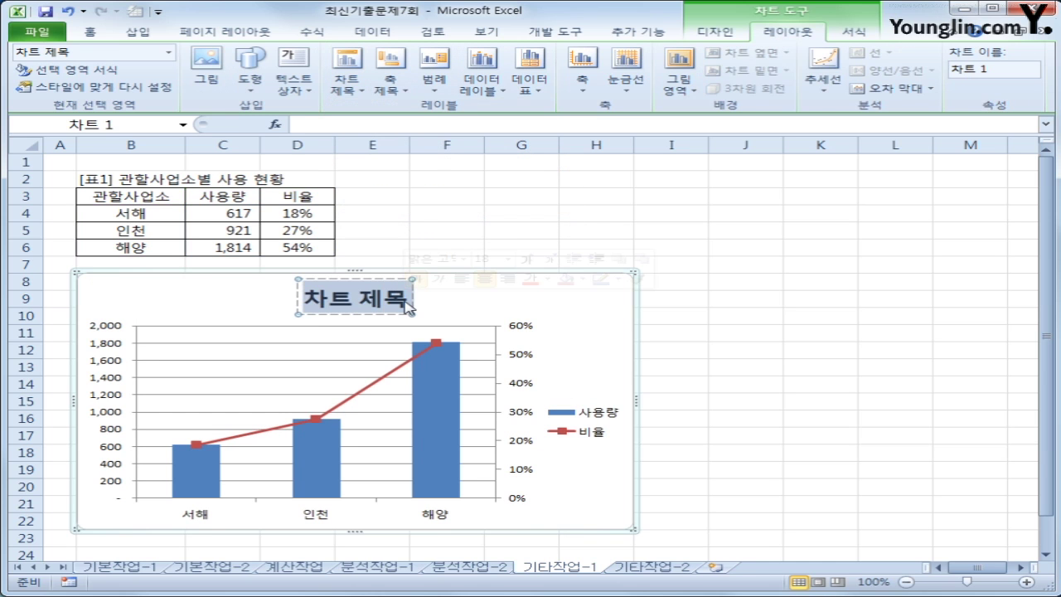
{"action": "type", "text": "관할사어"}
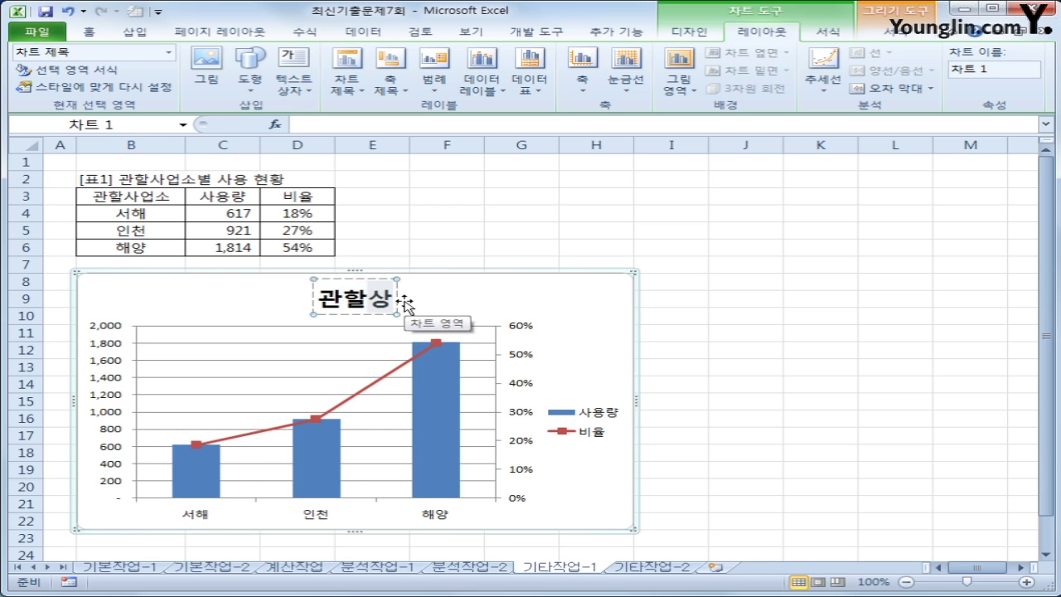
{"action": "type", "text": "업소별"}
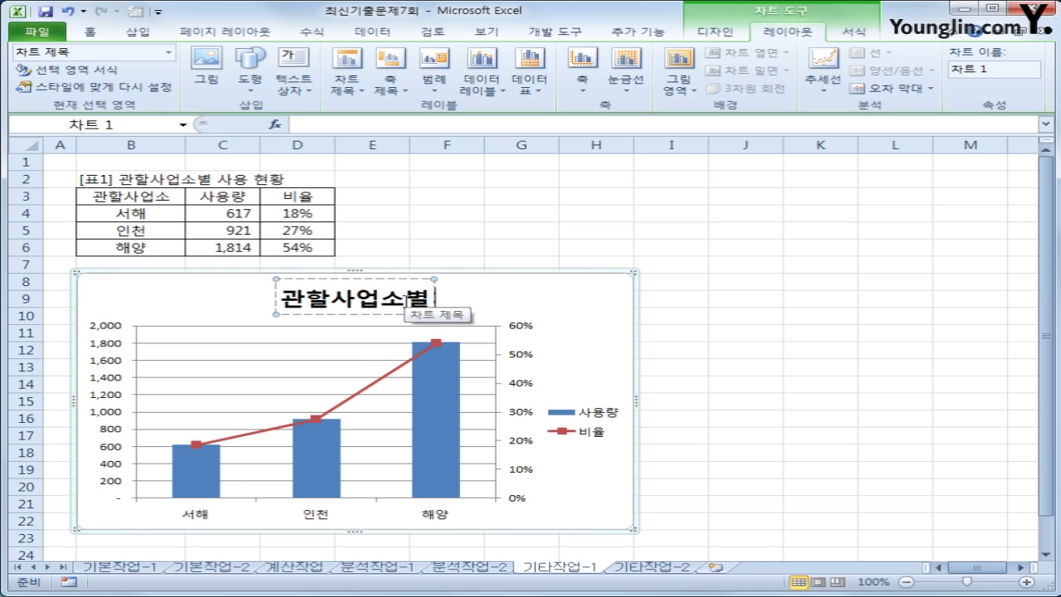
{"action": "type", "text": " 사용 현황"}
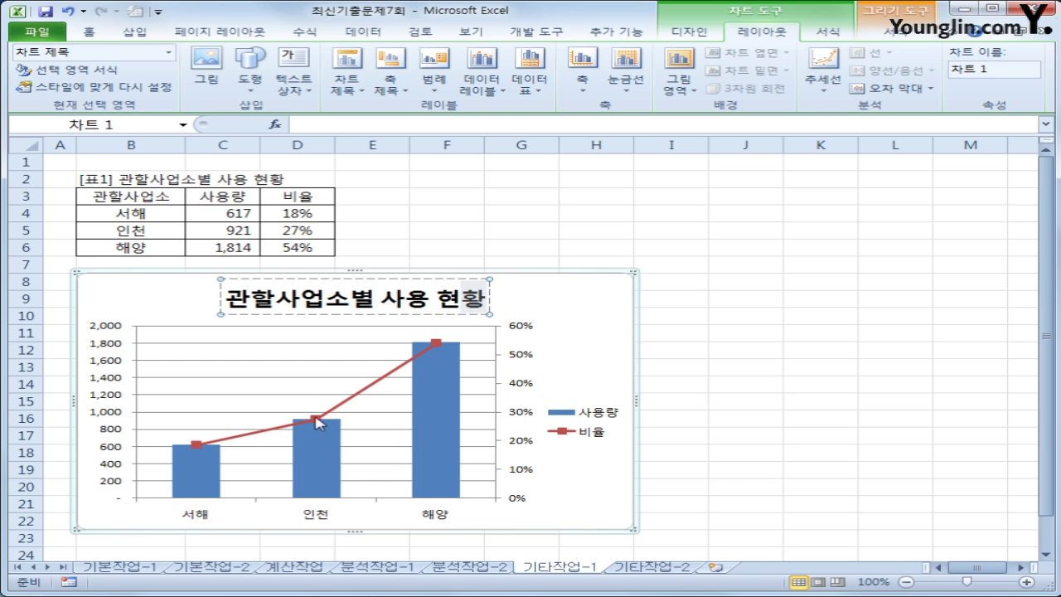
{"action": "left_click", "coordinate": [576, 348]}
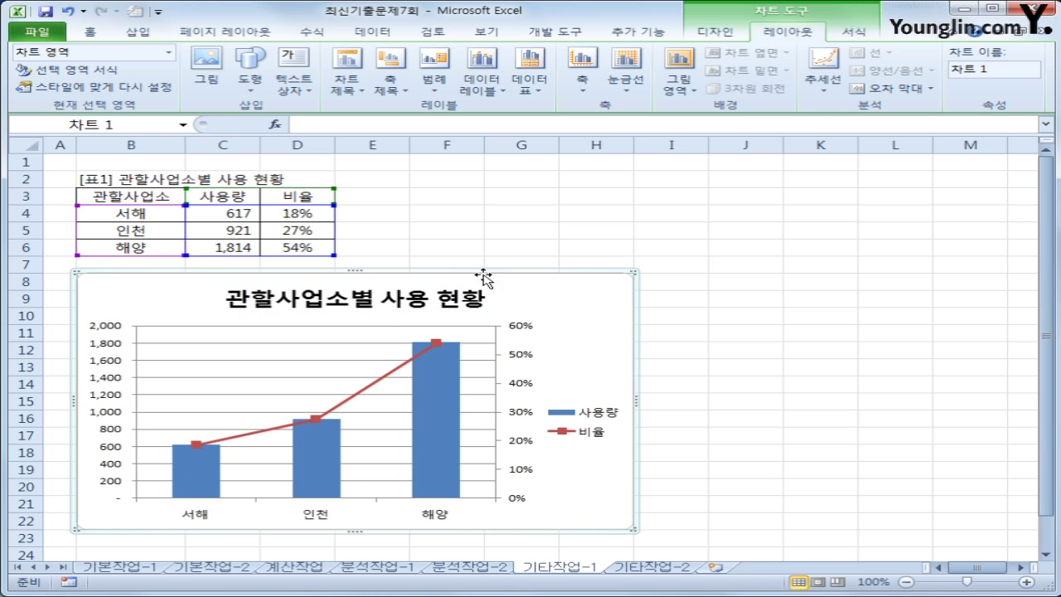
{"action": "left_click", "coordinate": [387, 85]}
{"action": "mouse_move", "coordinate": [417, 130]}
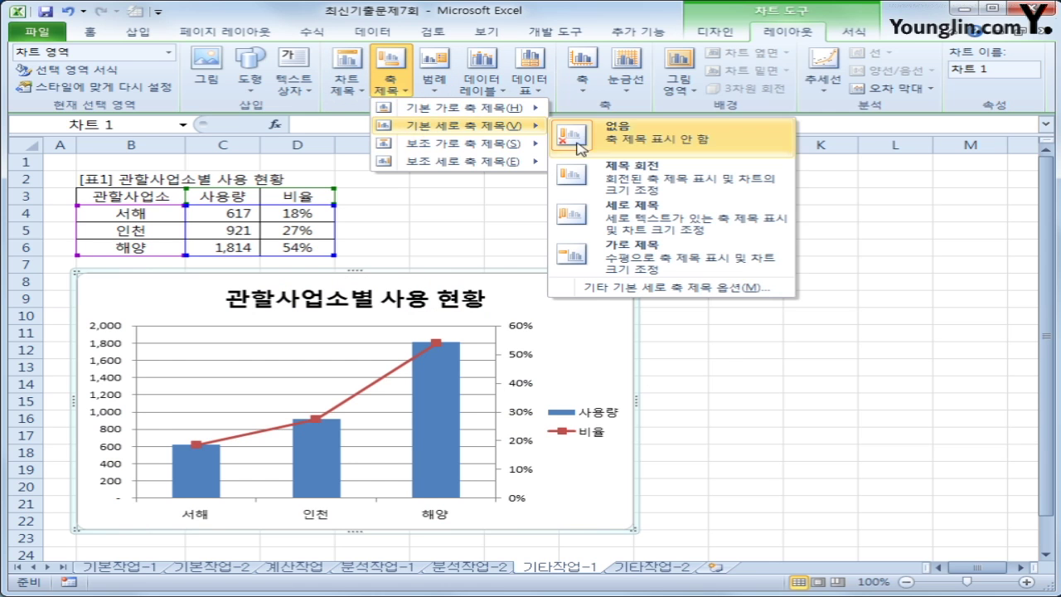
Add the vertical primary axis title 사용량
{"action": "left_click", "coordinate": [571, 212]}
{"action": "left_click_drag", "start_coordinate": [103, 384], "coordinate": [101, 446]}
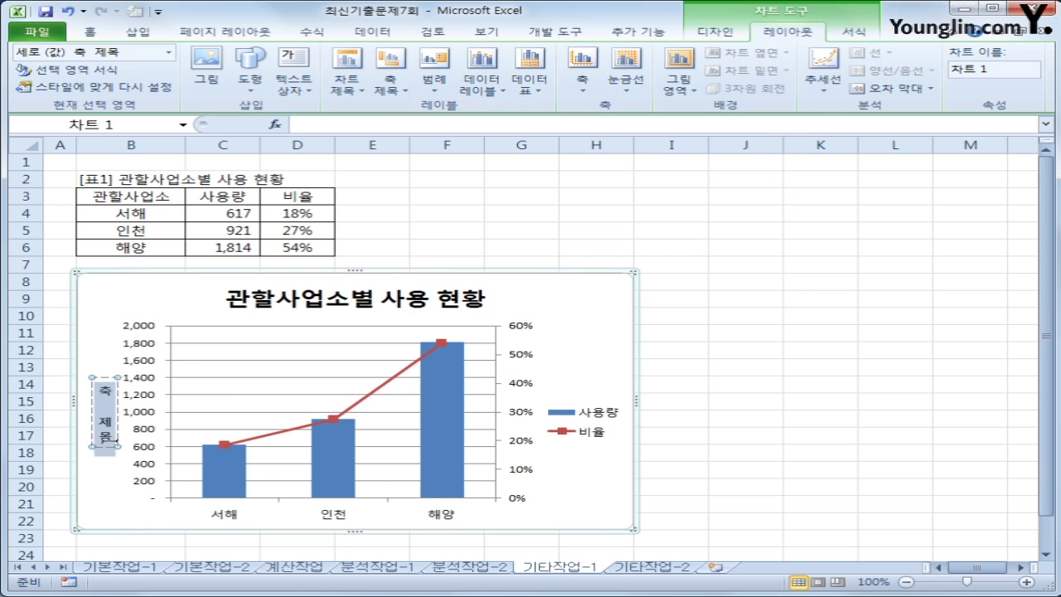
{"action": "type", "text": "사용량"}
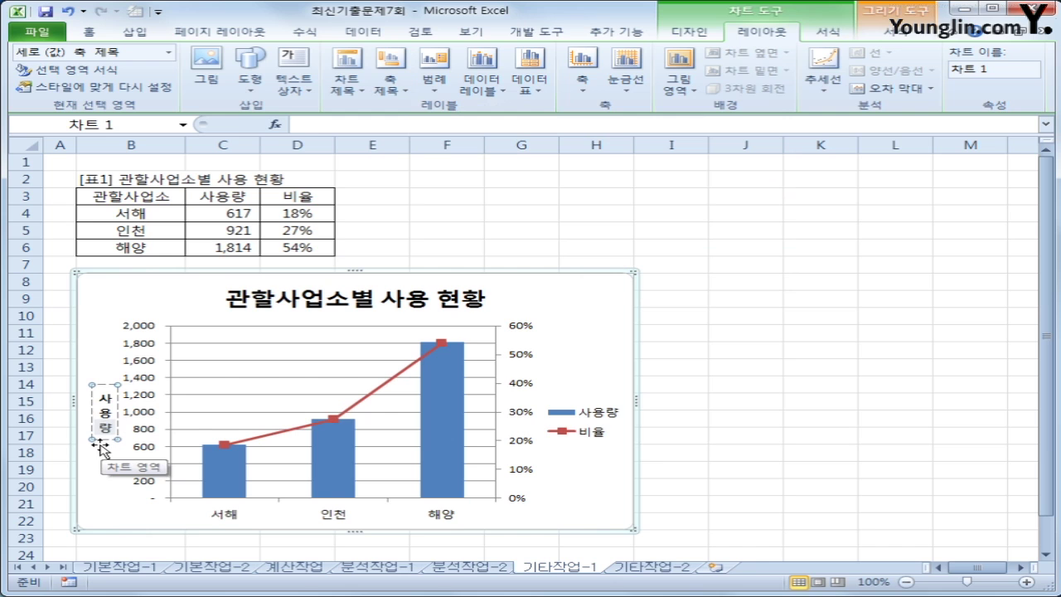
Fix the primary value axis at a 2000 maximum with a 400 major unit
{"action": "left_click", "coordinate": [146, 382]}
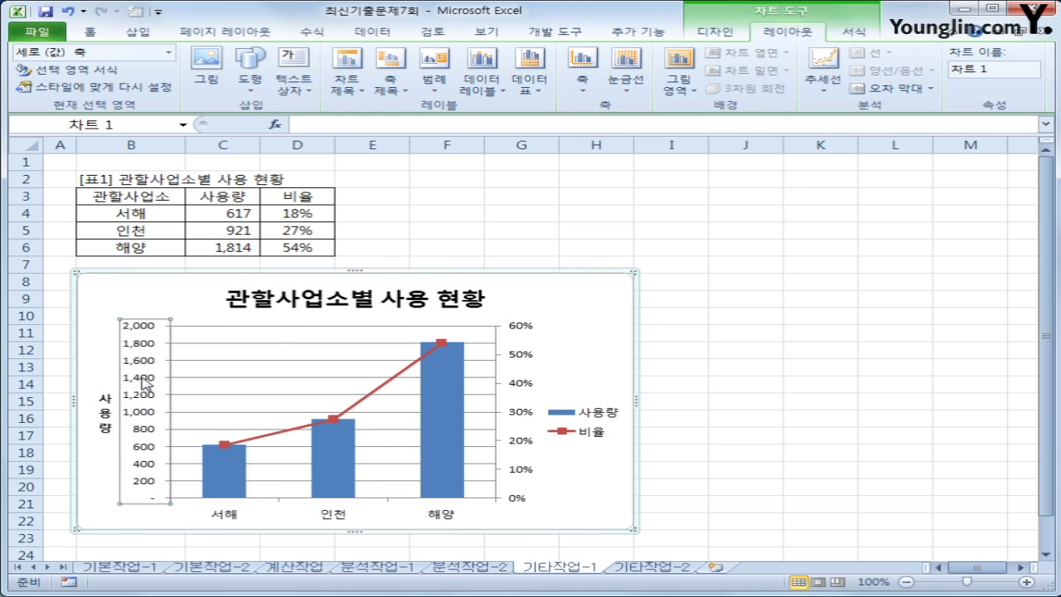
{"action": "right_click", "coordinate": [145, 382]}
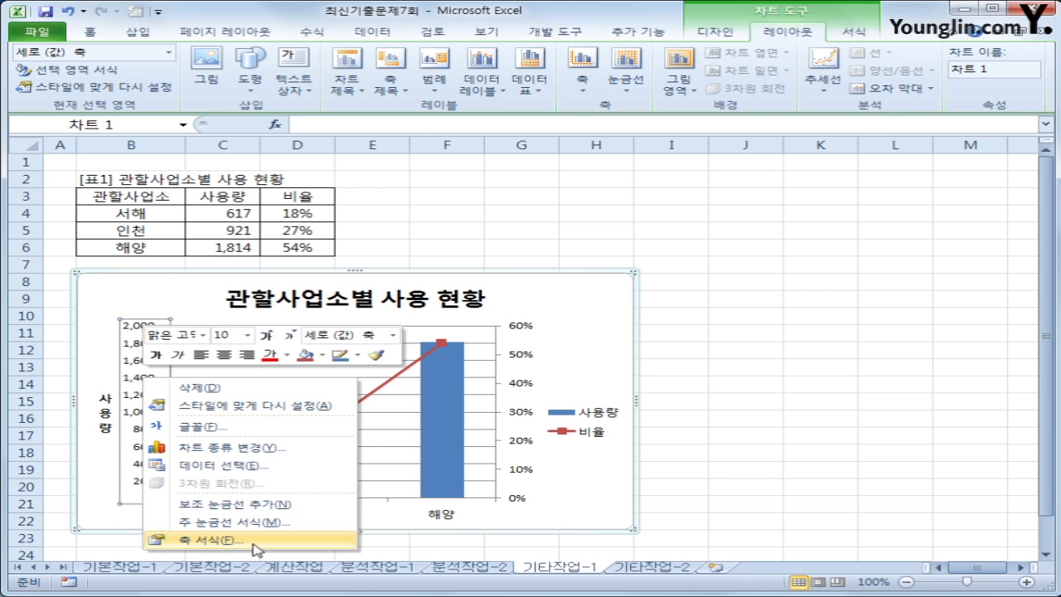
{"action": "left_click", "coordinate": [256, 547]}
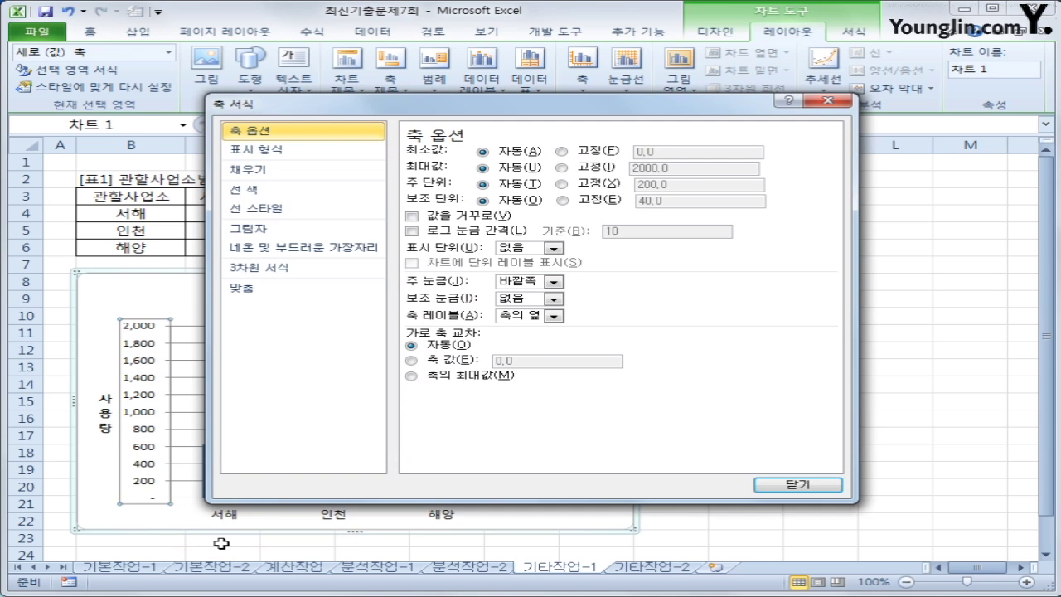
{"action": "left_click", "coordinate": [608, 170]}
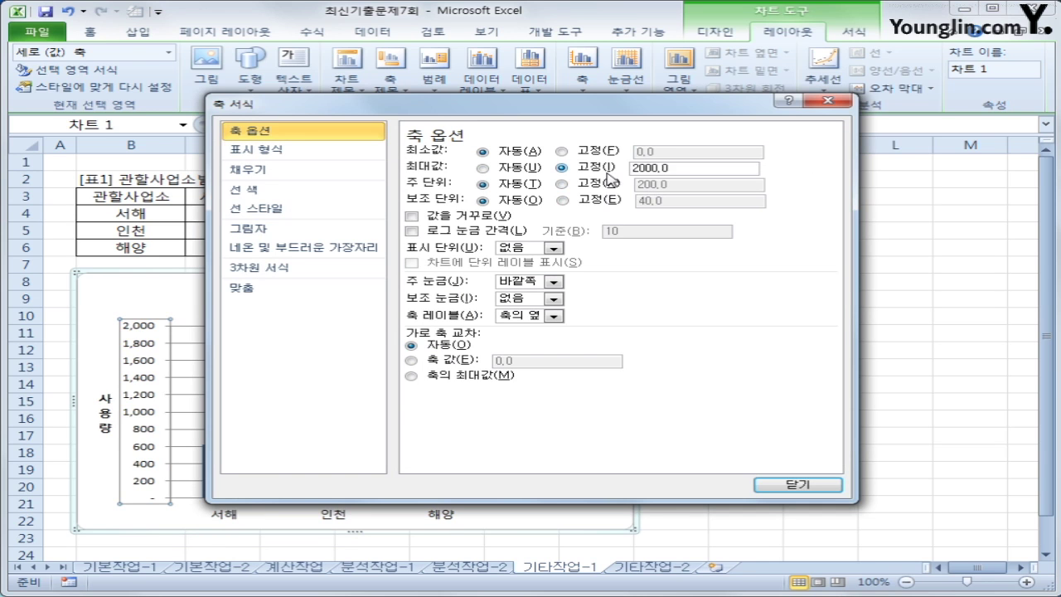
{"action": "left_click", "coordinate": [611, 184]}
{"action": "double_click", "coordinate": [697, 184]}
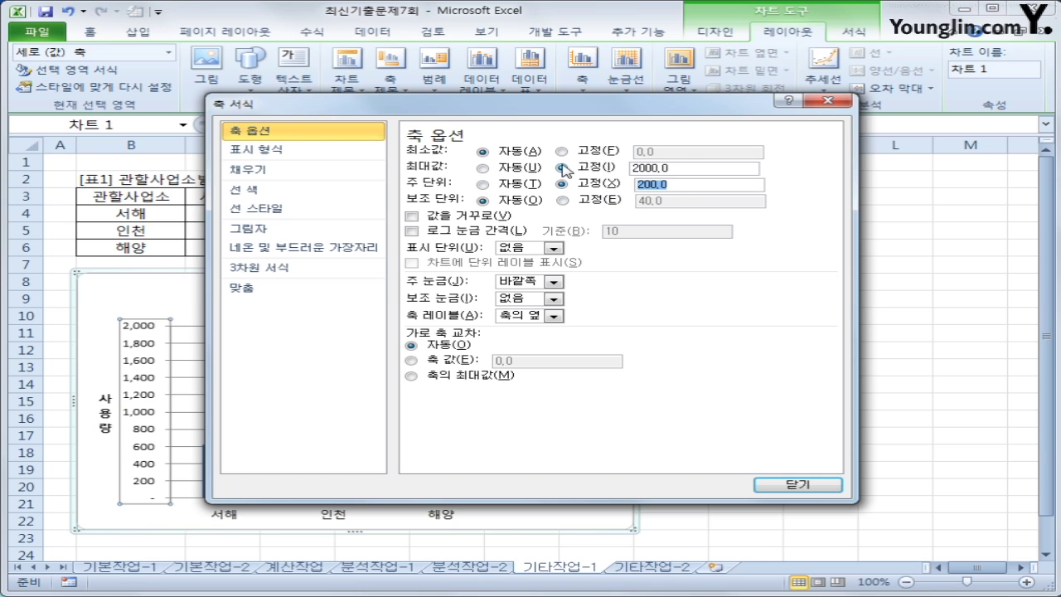
{"action": "type", "text": "400"}
{"action": "left_click", "coordinate": [812, 487]}
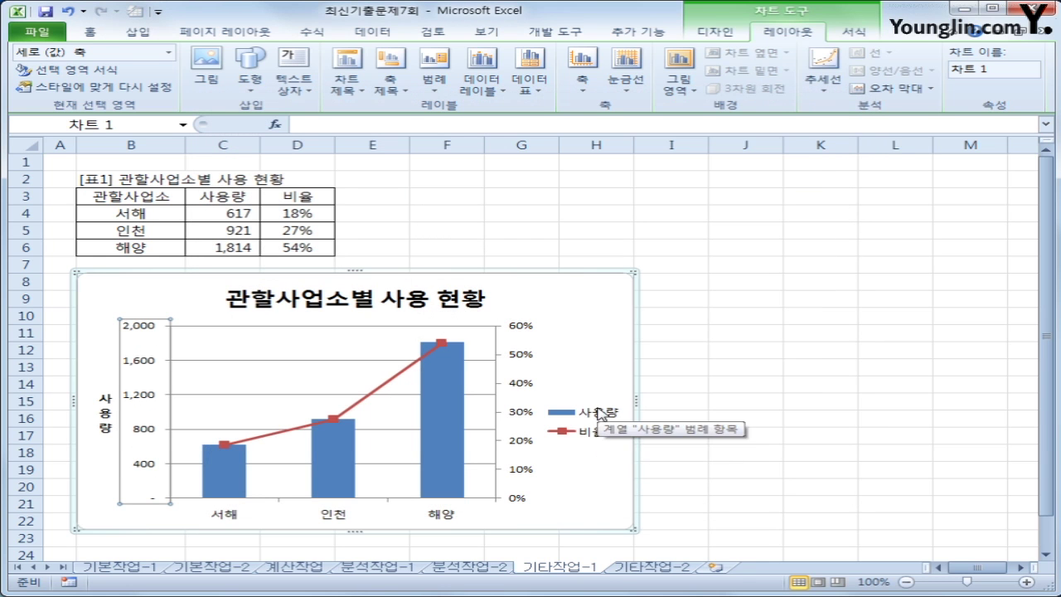
Fix the secondary axis at a 0.6 maximum with a 0.1 major unit
{"action": "right_click", "coordinate": [521, 357]}
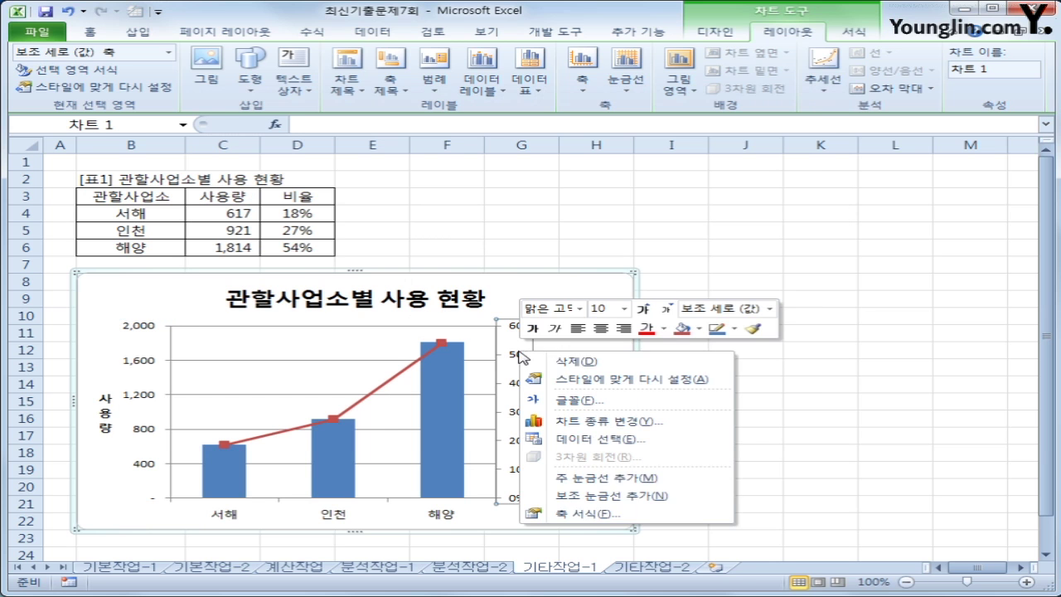
{"action": "left_click", "coordinate": [620, 513]}
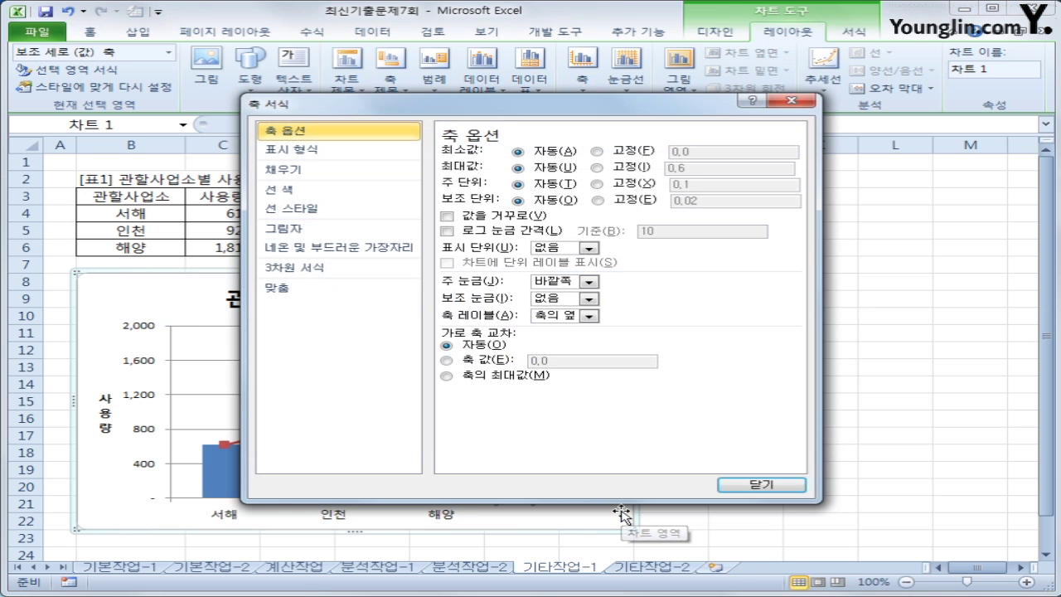
{"action": "left_click", "coordinate": [596, 167]}
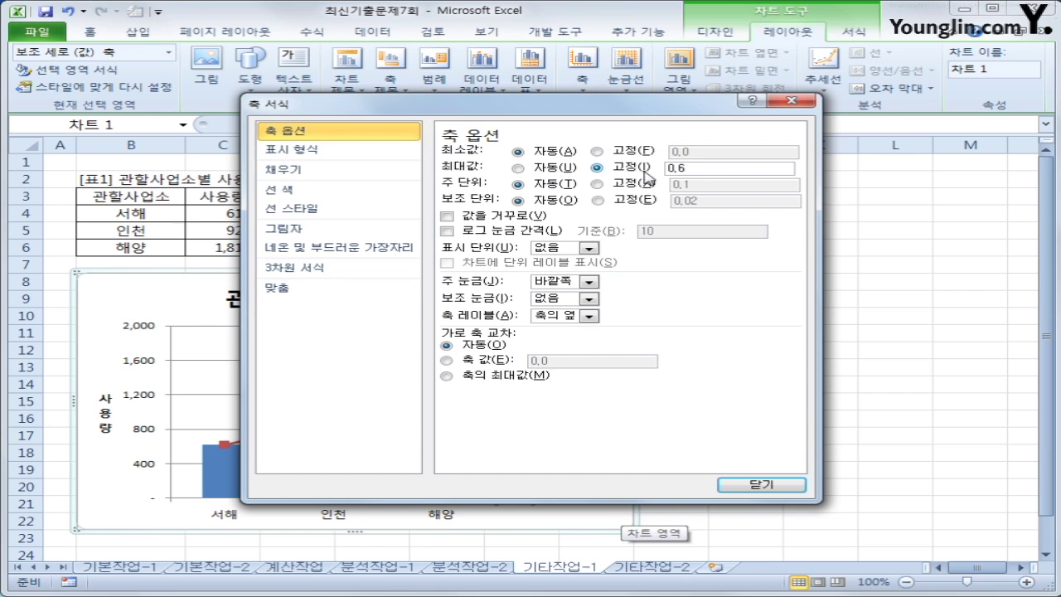
{"action": "left_click", "coordinate": [696, 172]}
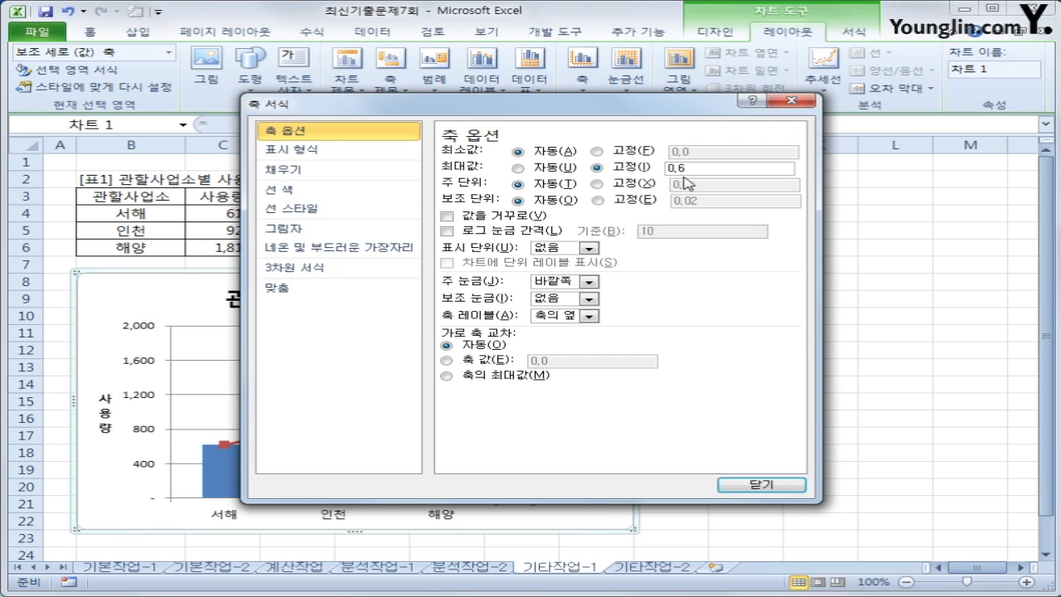
{"action": "left_click", "coordinate": [597, 183]}
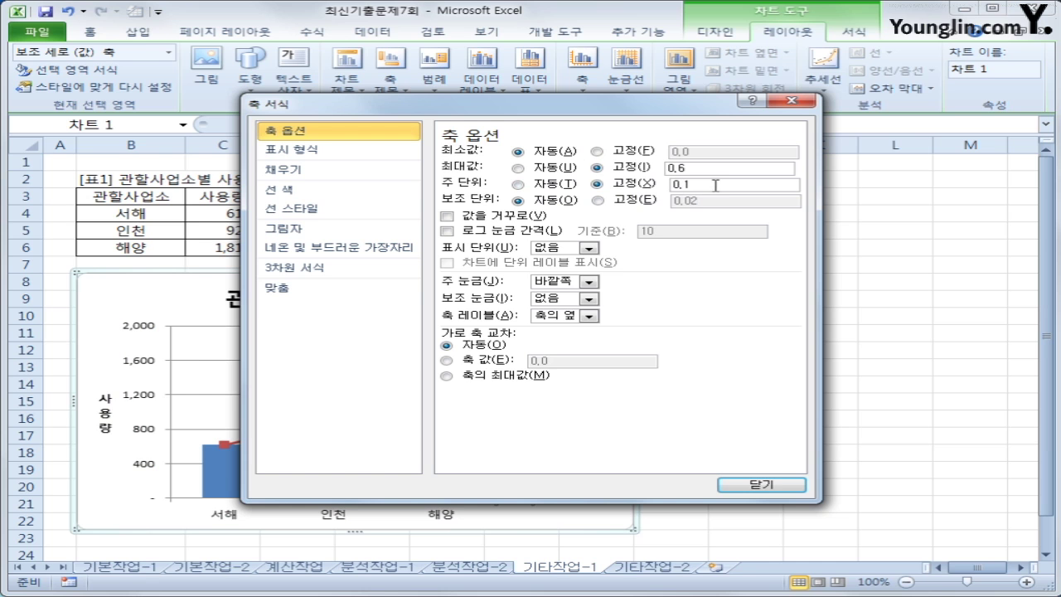
{"action": "left_click", "coordinate": [750, 484]}
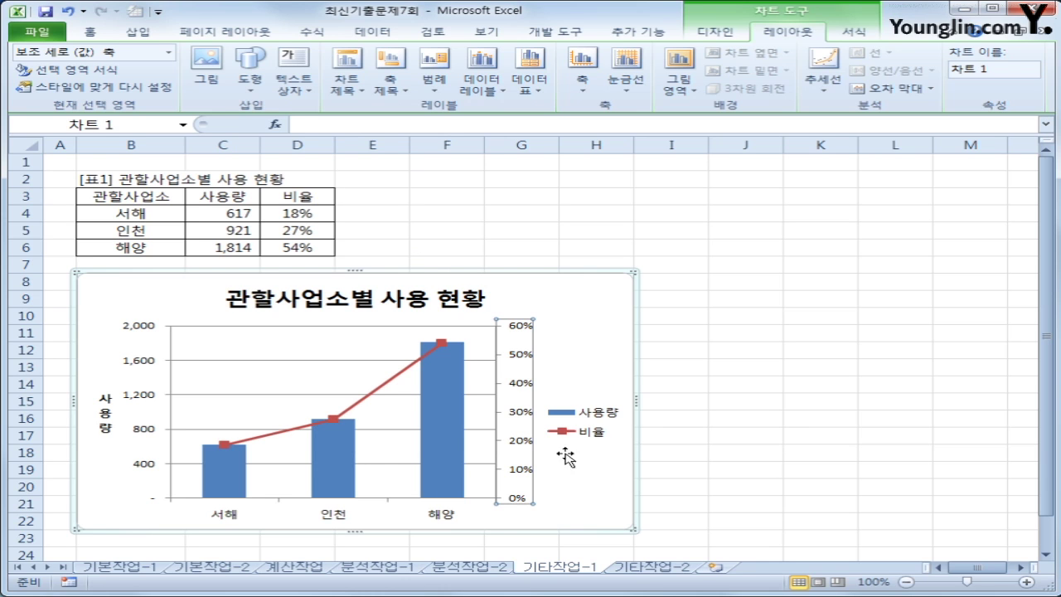
{"action": "left_click", "coordinate": [590, 429]}
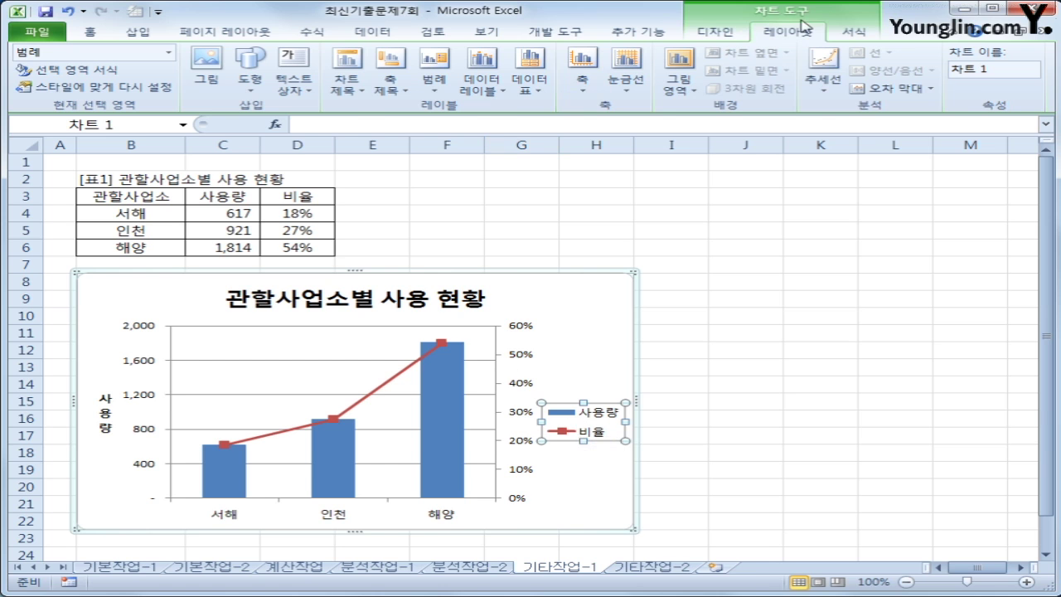
Apply the 색 윤곽선 - 자주, 강조 4 shape style to the chart legend
{"action": "left_click", "coordinate": [845, 33]}
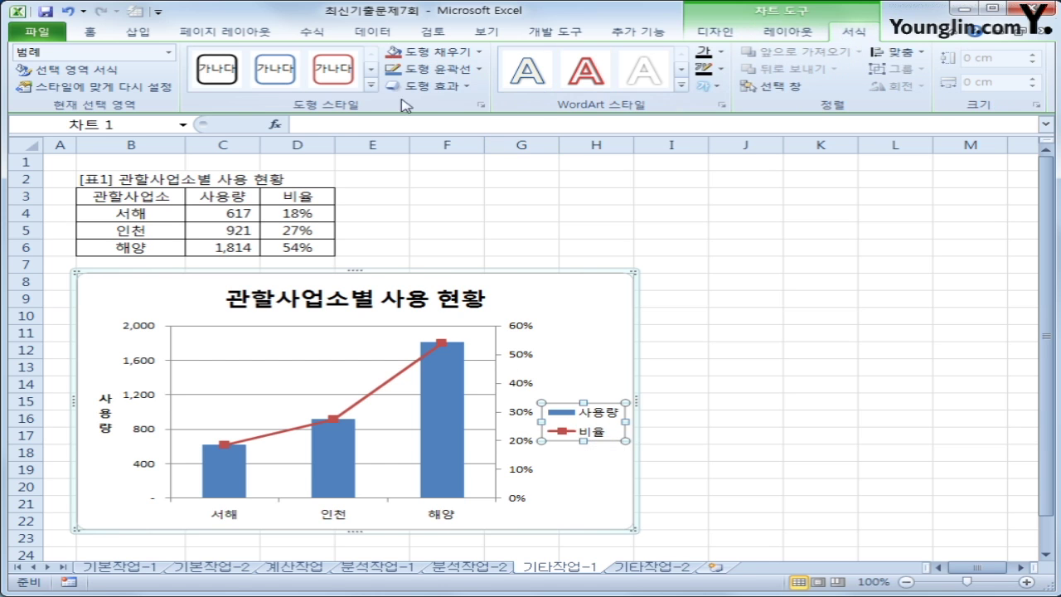
{"action": "left_click", "coordinate": [370, 86]}
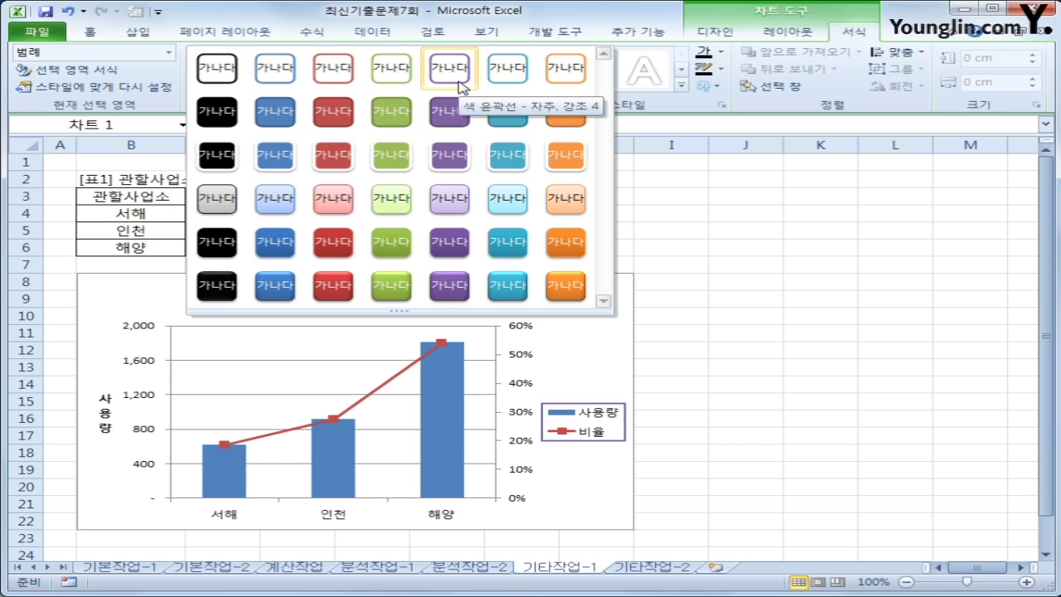
{"action": "left_click", "coordinate": [459, 87]}
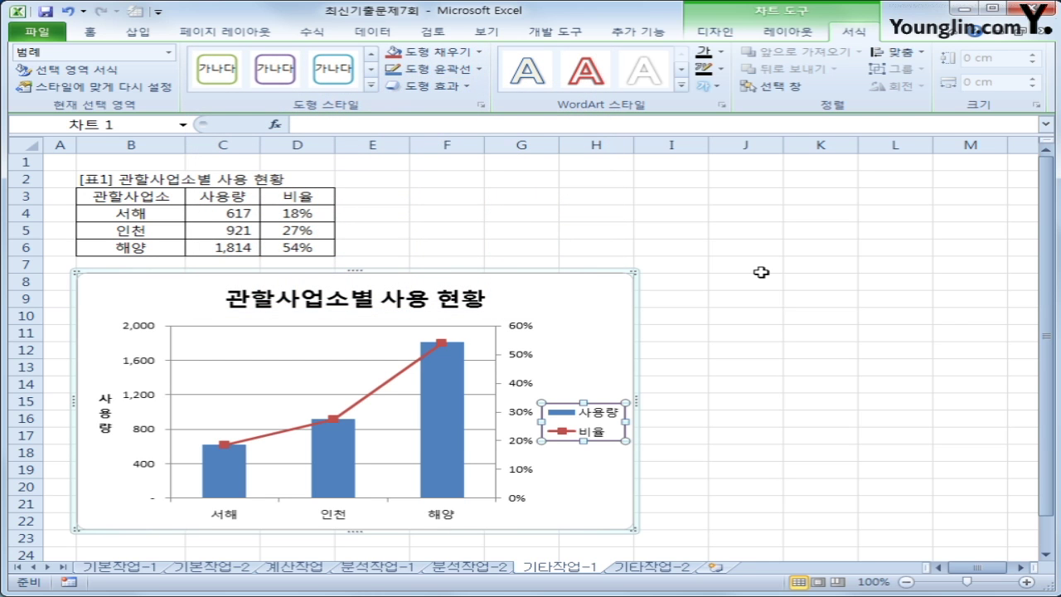
{"action": "left_click", "coordinate": [623, 328]}
In 차트 영역 서식, turn on 둥근 모서리 and apply the 안쪽 가운데 preset shadow
{"action": "right_click", "coordinate": [595, 296]}
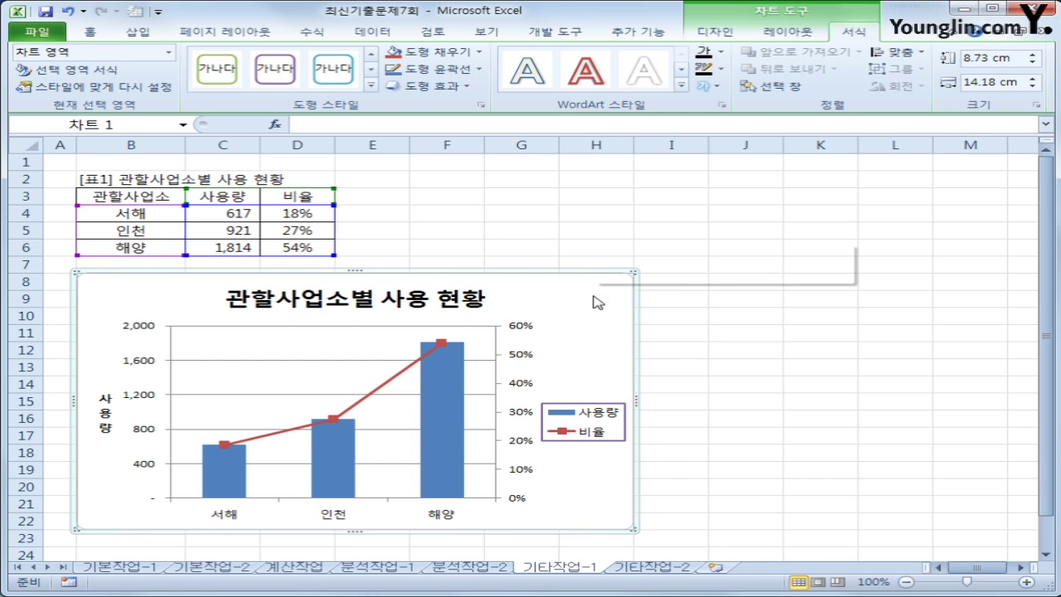
{"action": "left_click", "coordinate": [682, 578]}
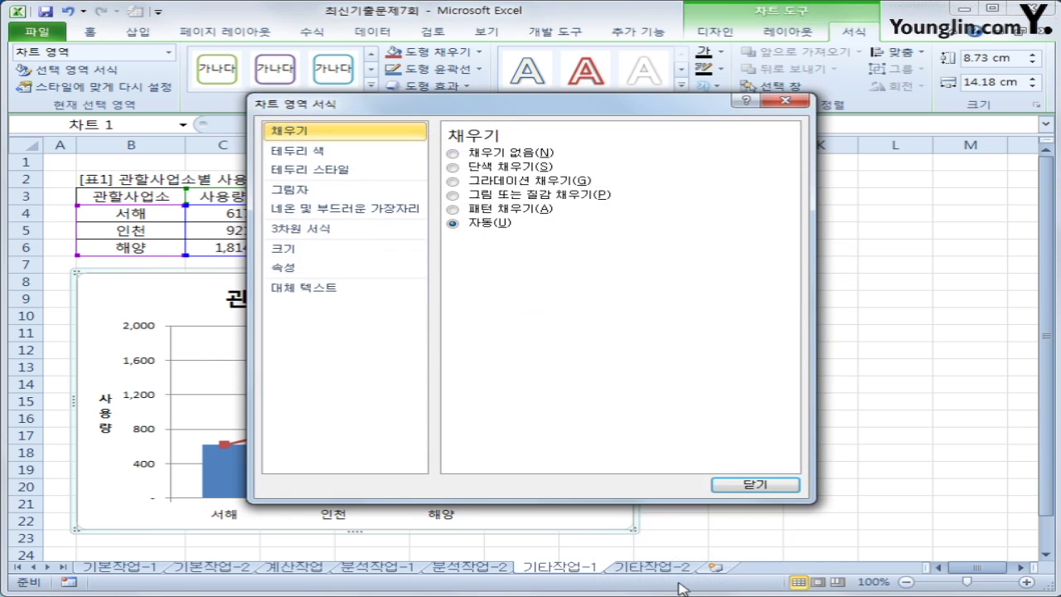
{"action": "left_click", "coordinate": [309, 170]}
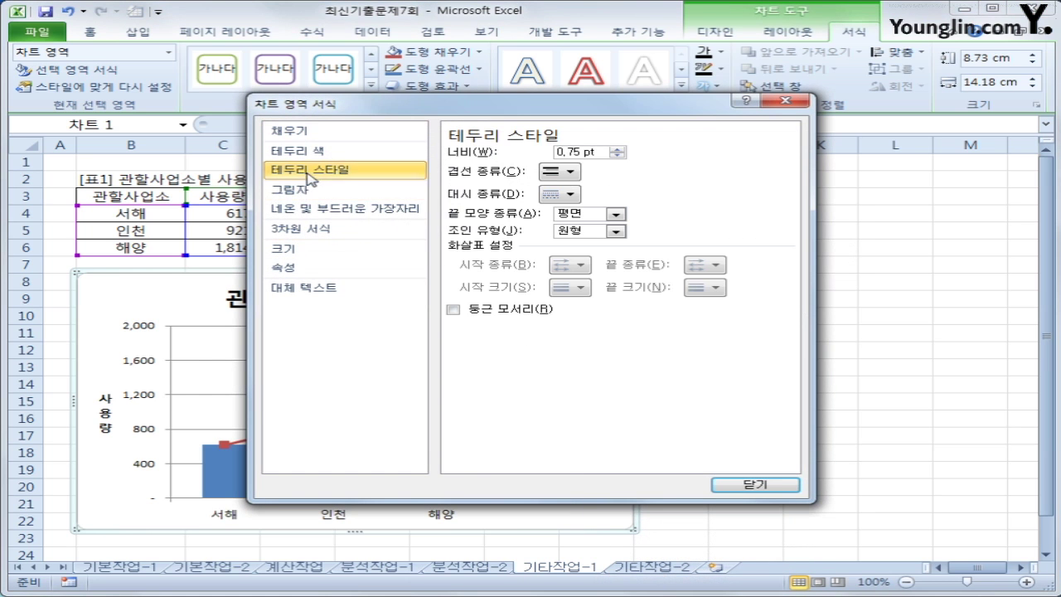
{"action": "left_click", "coordinate": [477, 311]}
{"action": "left_click", "coordinate": [334, 193]}
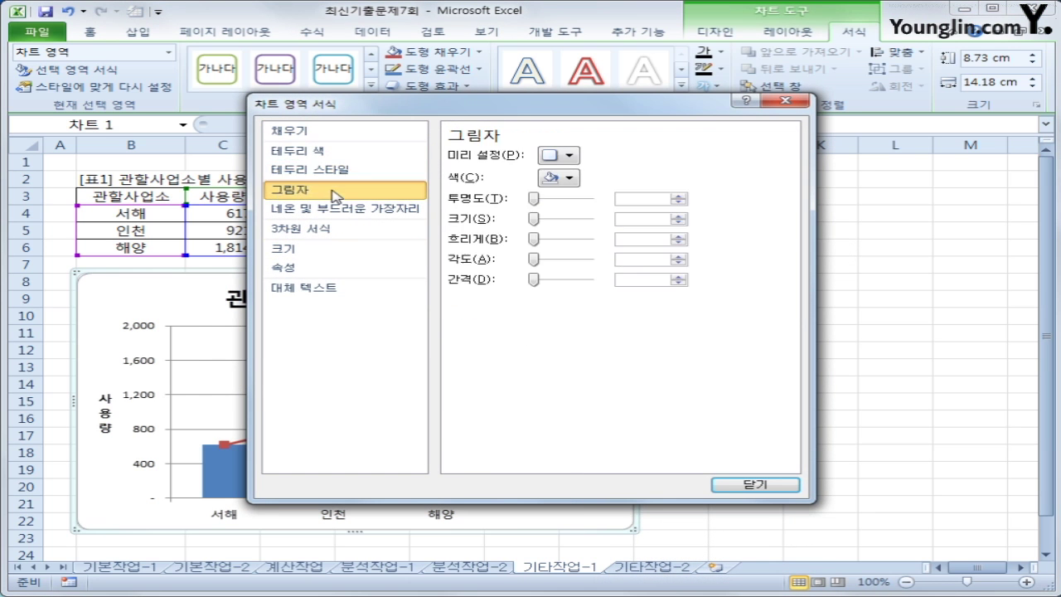
{"action": "left_click", "coordinate": [564, 158]}
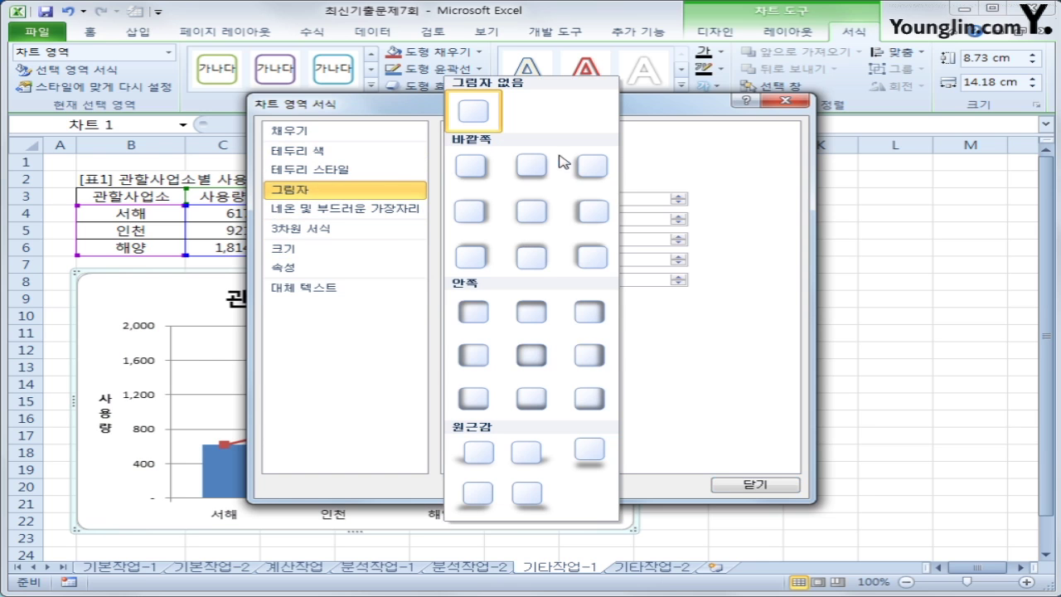
{"action": "left_click", "coordinate": [531, 355]}
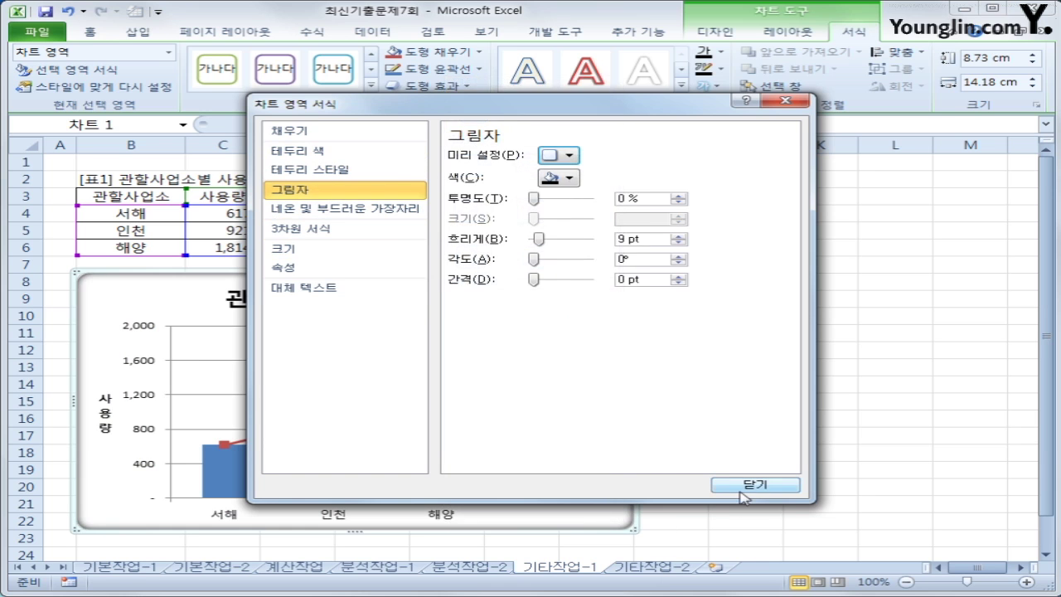
{"action": "left_click", "coordinate": [754, 484]}
{"action": "left_click", "coordinate": [837, 506]}
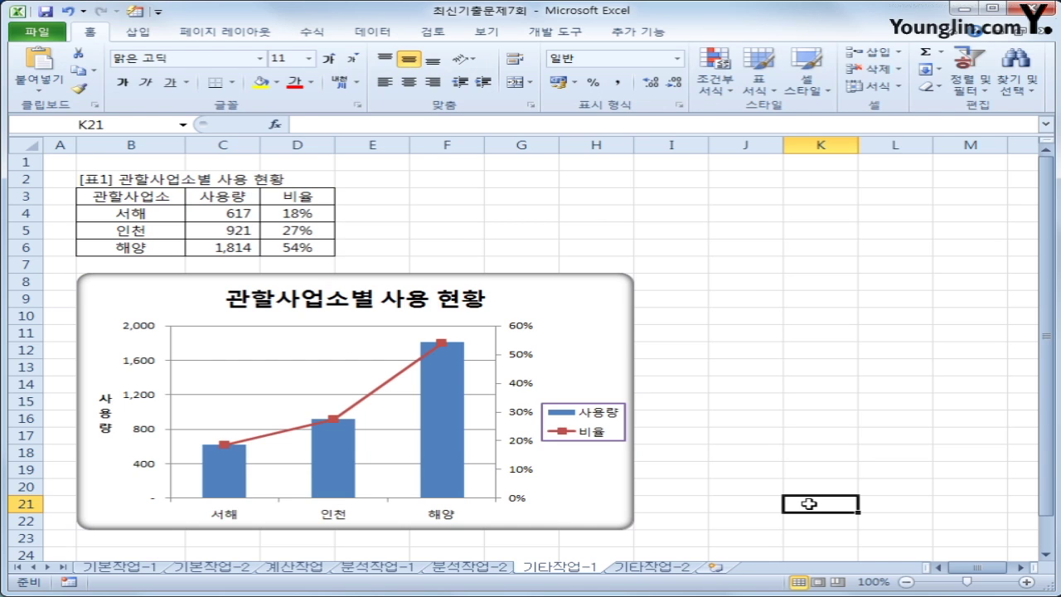
On the 기타작업-2 sheet, enable Design Mode and open the 등록 button's cmd등록_Click code
{"action": "left_click", "coordinate": [651, 566]}
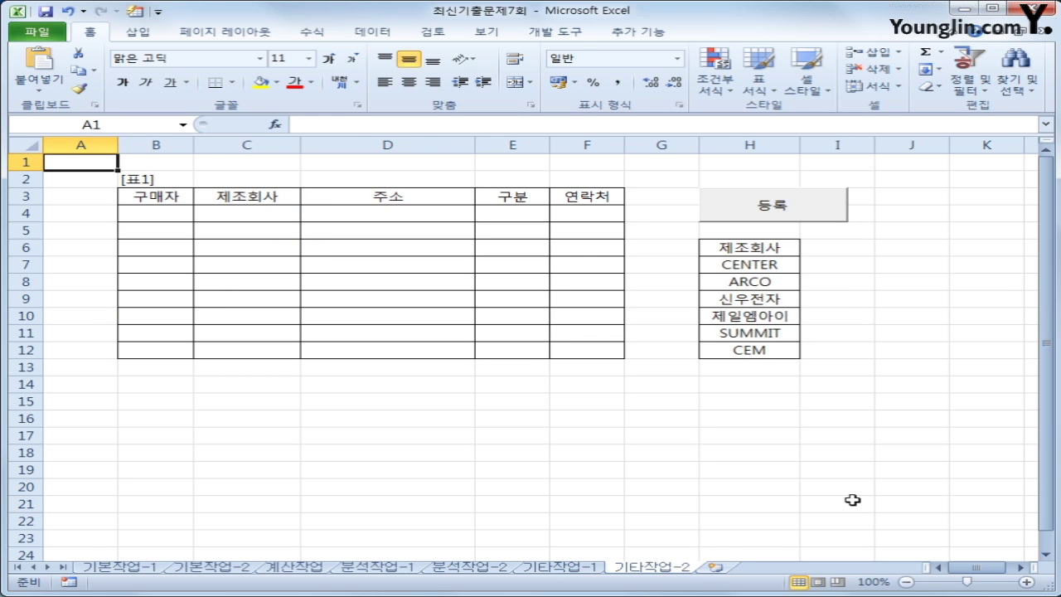
{"action": "left_click", "coordinate": [802, 207]}
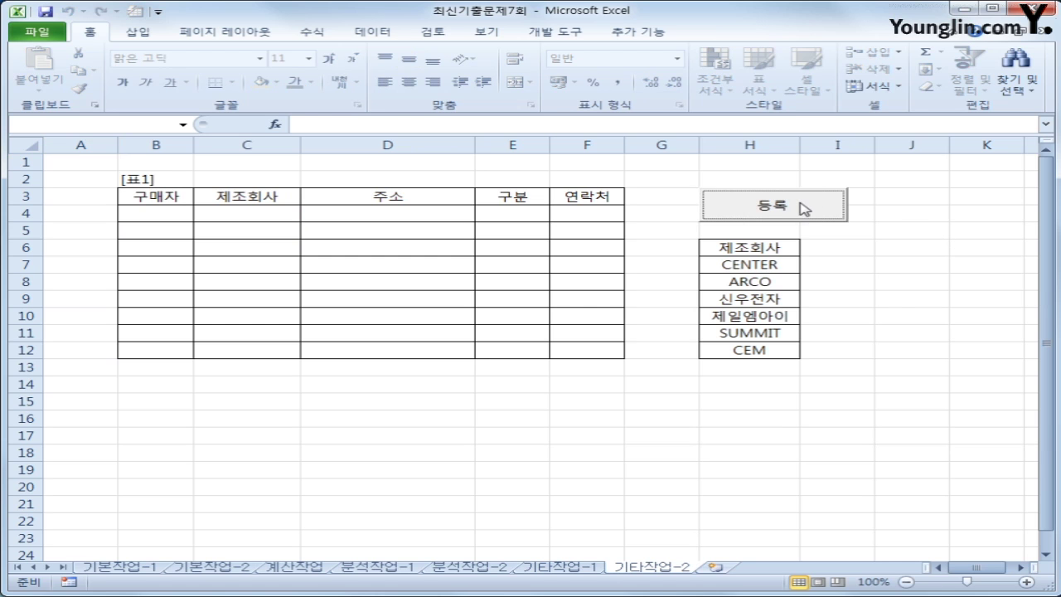
{"action": "left_click", "coordinate": [861, 305]}
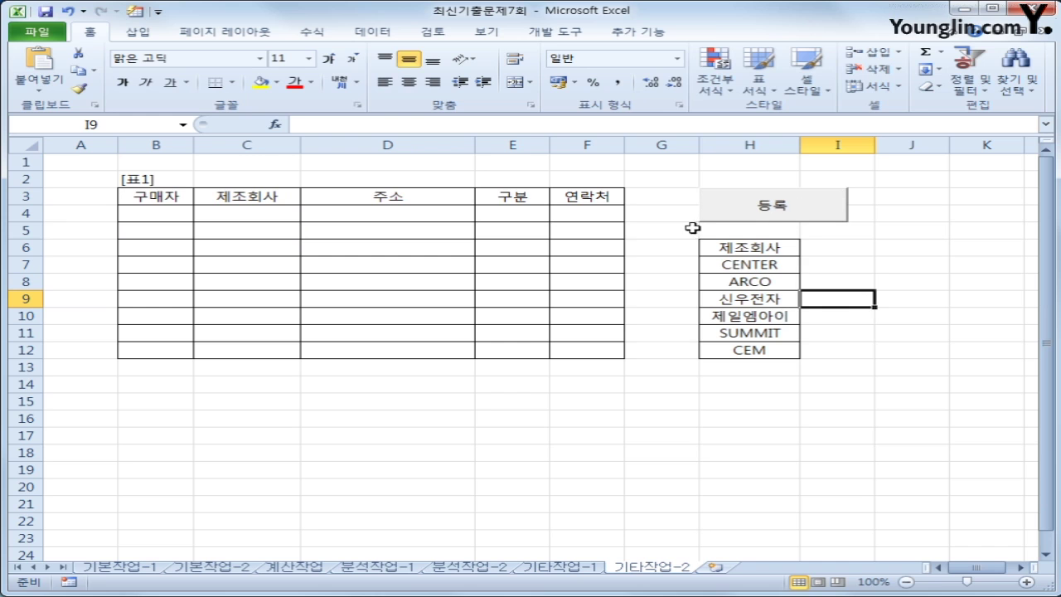
{"action": "left_click", "coordinate": [570, 35]}
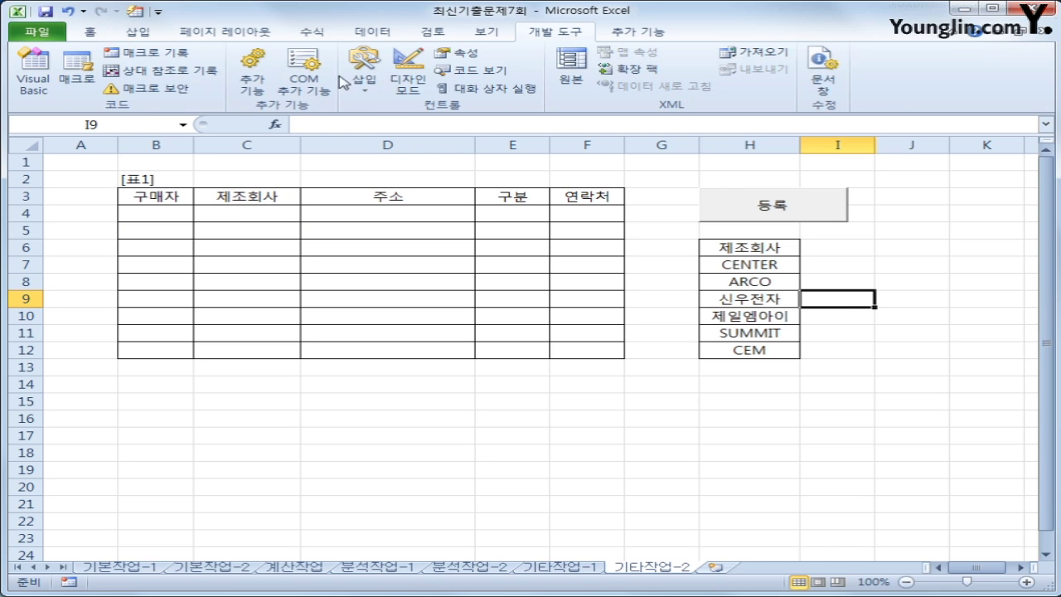
{"action": "left_click", "coordinate": [414, 95]}
{"action": "left_click", "coordinate": [774, 209]}
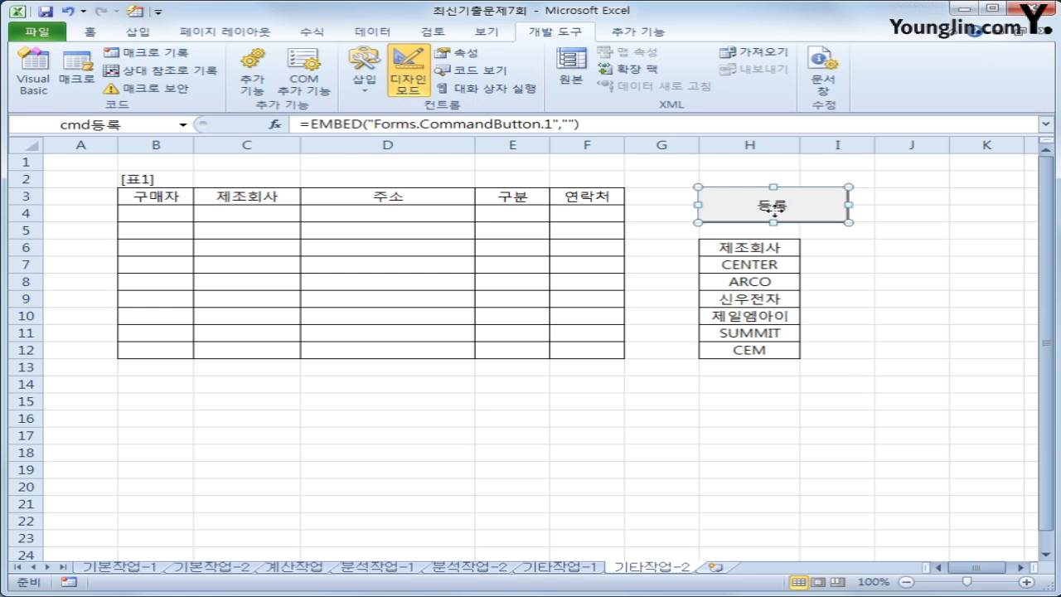
{"action": "double_click", "coordinate": [774, 212]}
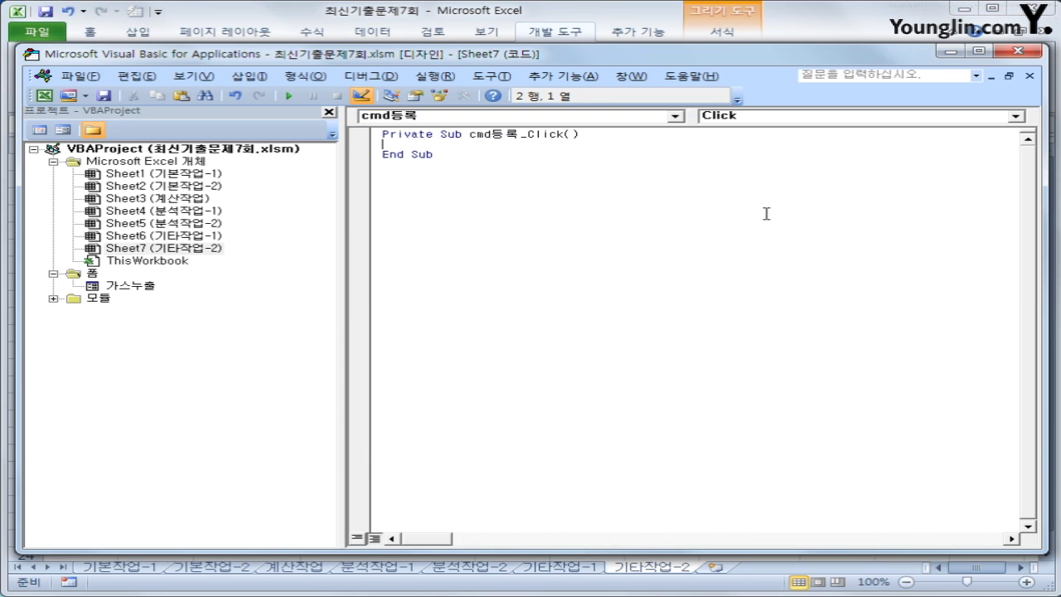
Write 가스누출.Show in cmd등록_Click and select the 가스누출 form in Project Explorer
{"action": "key", "text": "Tab"}
{"action": "type", "text": "가스누출."}
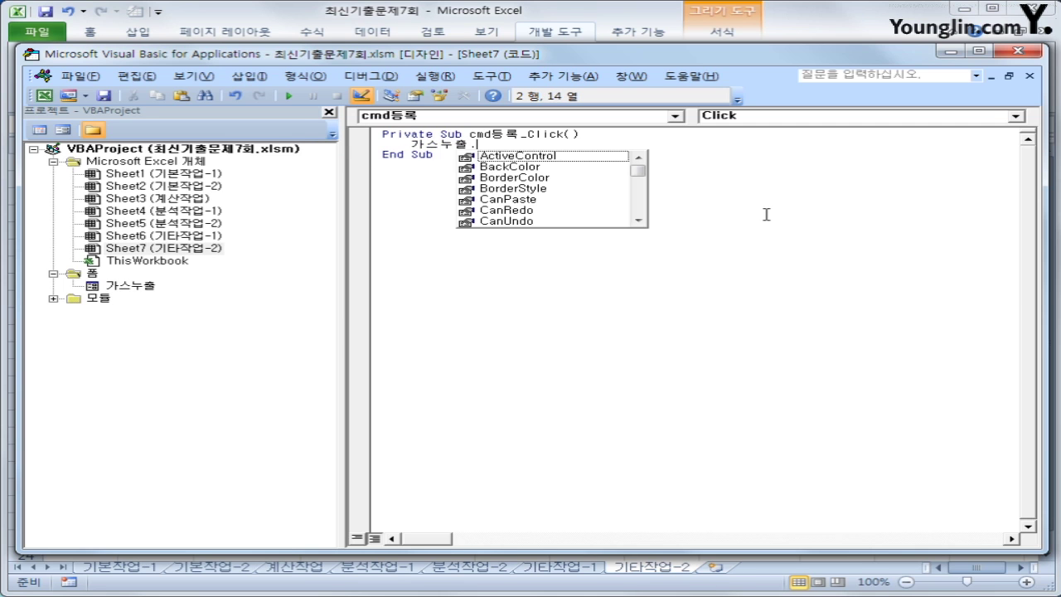
{"action": "type", "text": "show"}
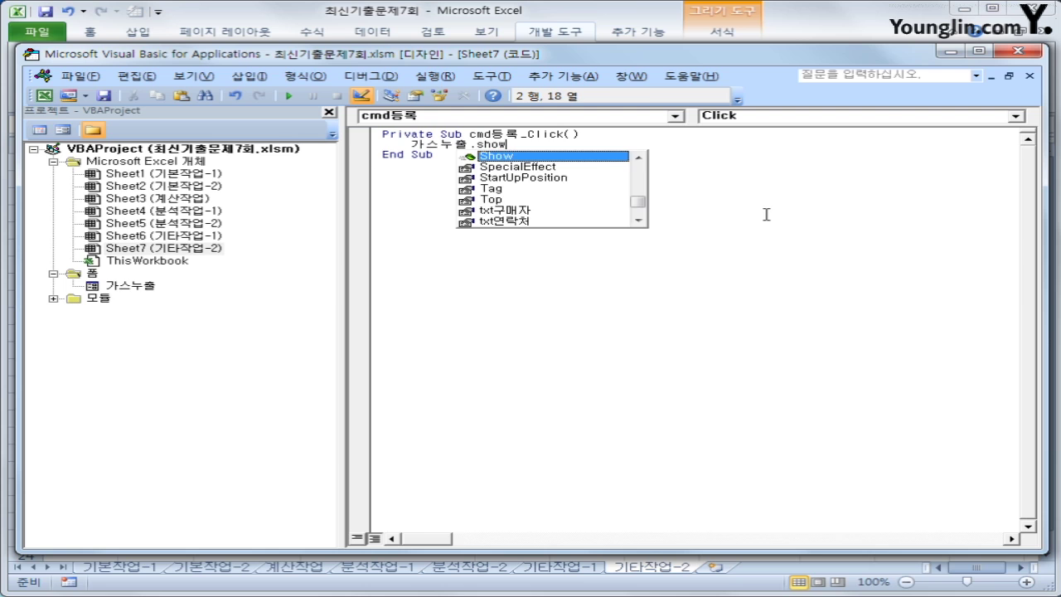
{"action": "key", "text": "Tab"}
{"action": "key", "text": "Down"}
{"action": "key", "text": "Down"}
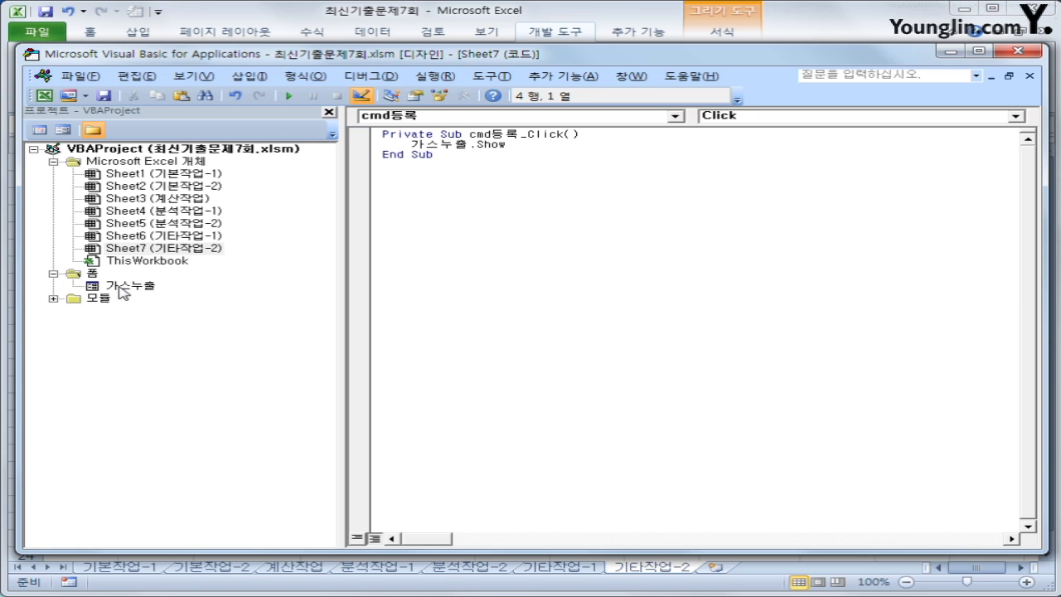
{"action": "left_click", "coordinate": [88, 275]}
{"action": "left_click", "coordinate": [150, 289]}
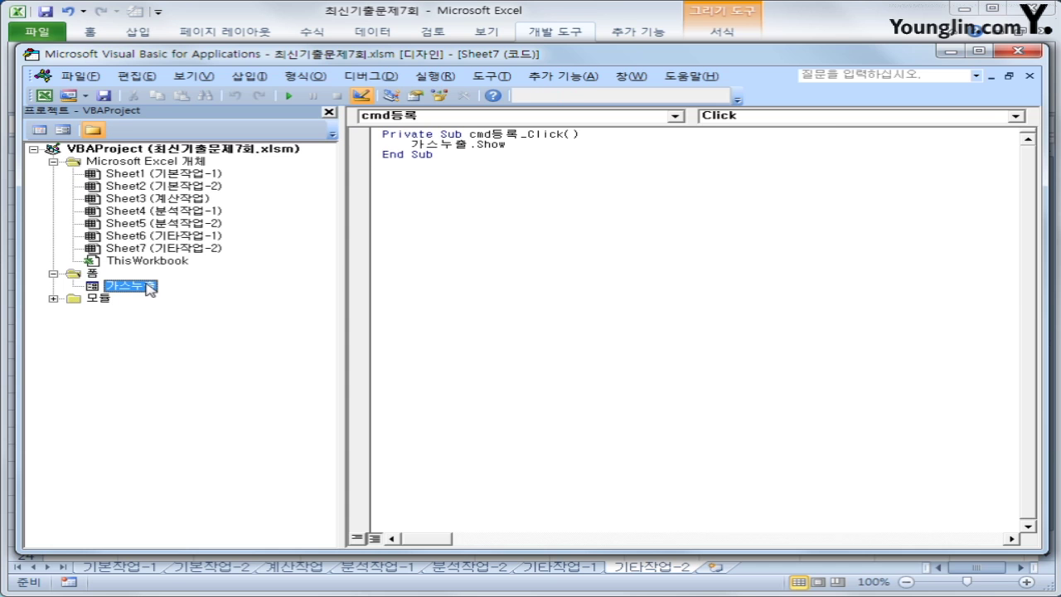
Create the UserForm_Initialize procedure in the 가스누출 form's code
{"action": "left_click", "coordinate": [38, 130]}
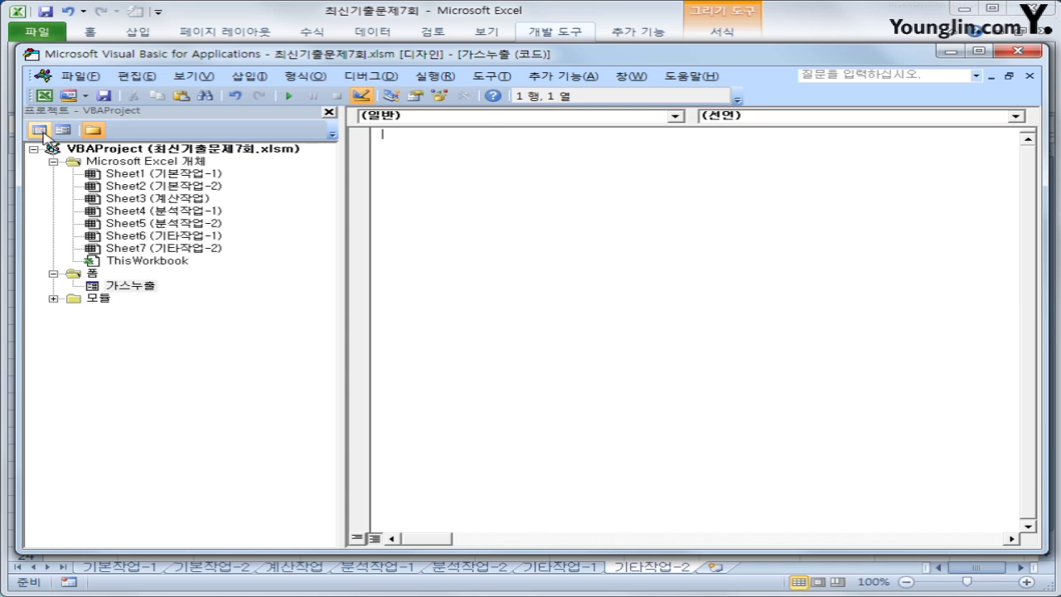
{"action": "left_click", "coordinate": [496, 124]}
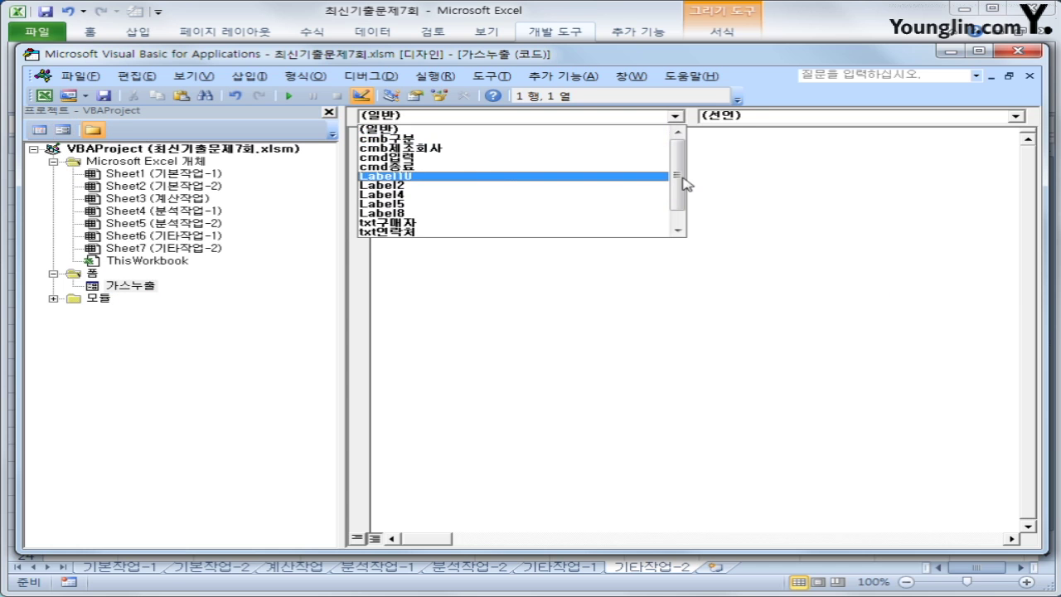
{"action": "scroll", "coordinate": [685, 178], "scroll_direction": "down", "scroll_amount": 2}
{"action": "left_click", "coordinate": [604, 231]}
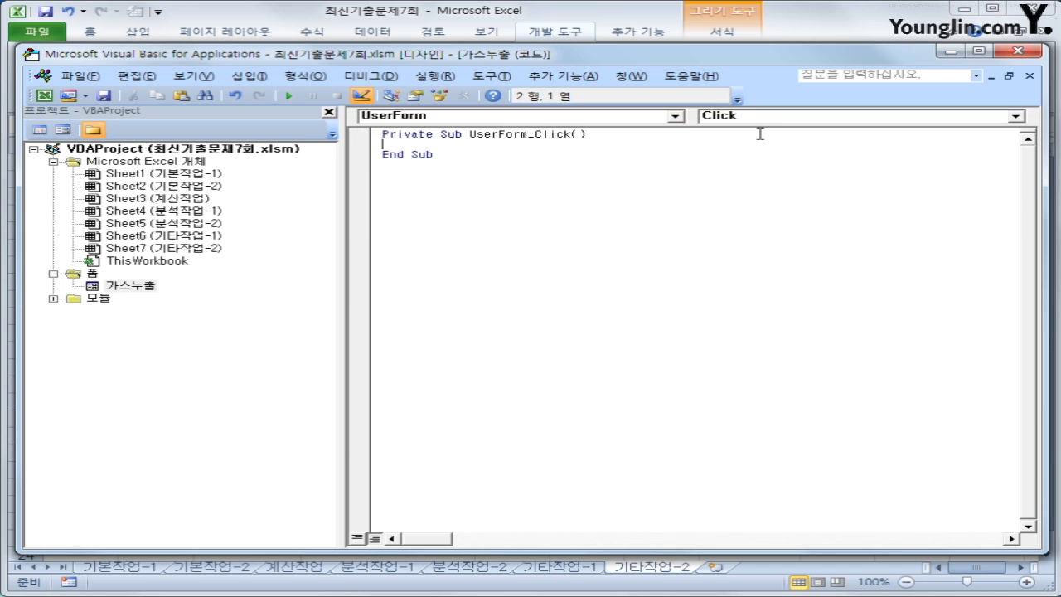
{"action": "left_click", "coordinate": [761, 116]}
{"action": "left_click", "coordinate": [729, 166]}
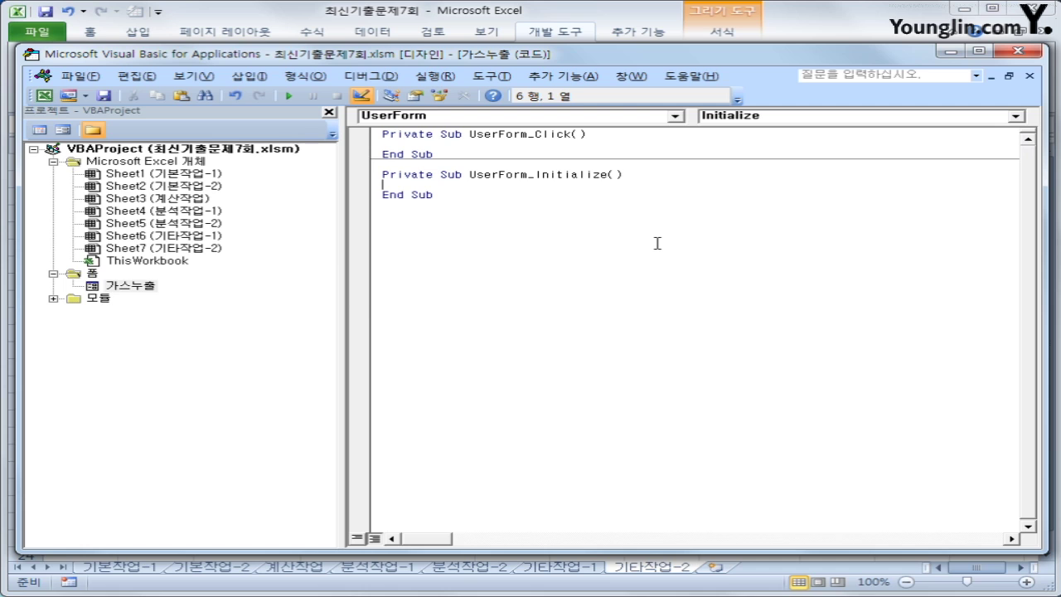
Add cmb제조회사.RowSource = "H7:h12" and a With cmb구분 line inside Initialize
{"action": "key", "text": "Return"}
{"action": "key", "text": "Tab"}
{"action": "type", "text": "cmb"}
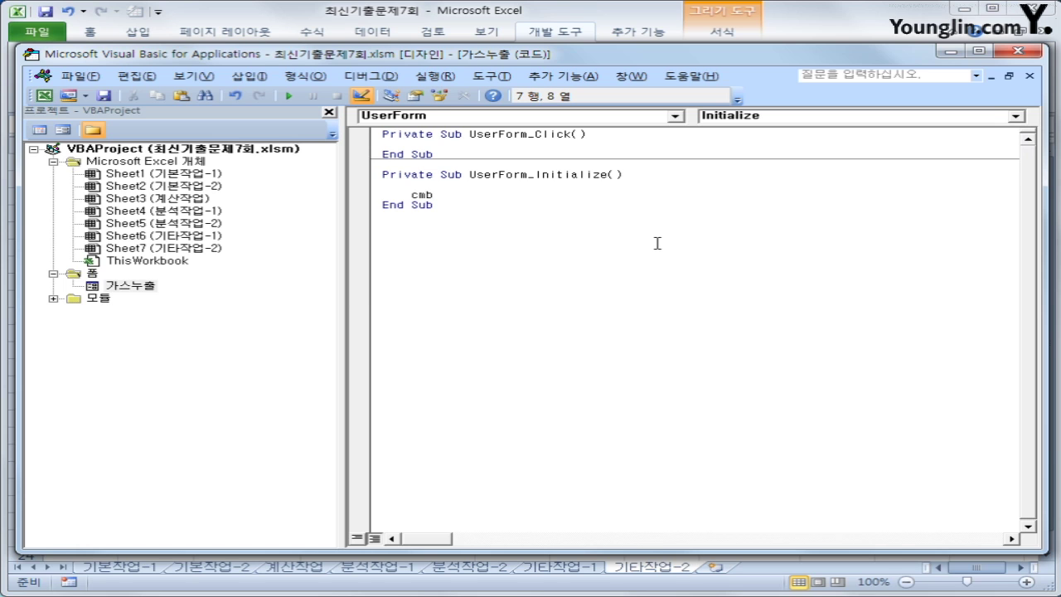
{"action": "type", "text": "제조회사.RowSource "}
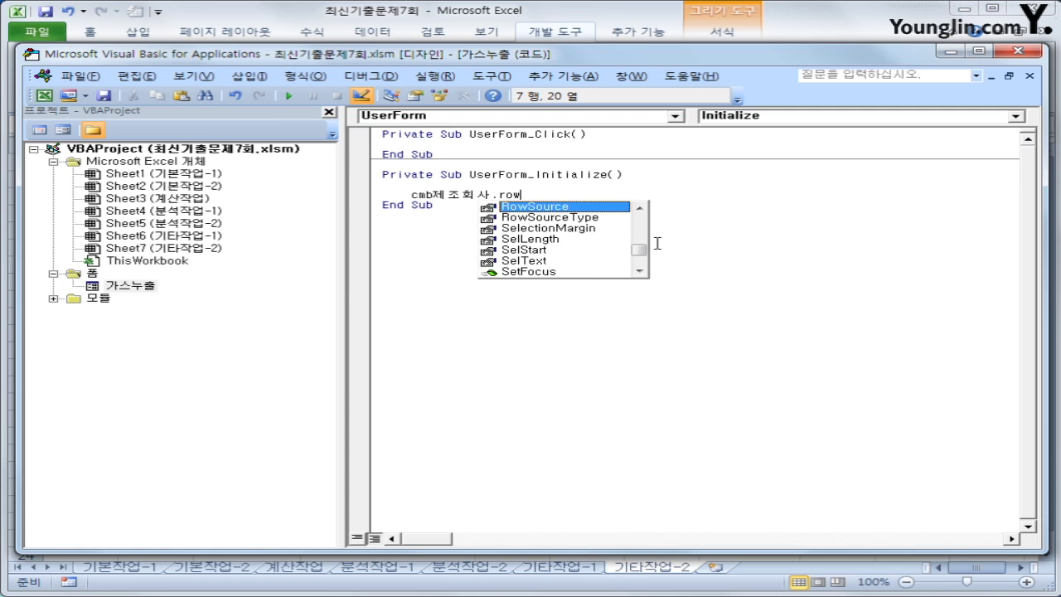
{"action": "type", "text": "= \""}
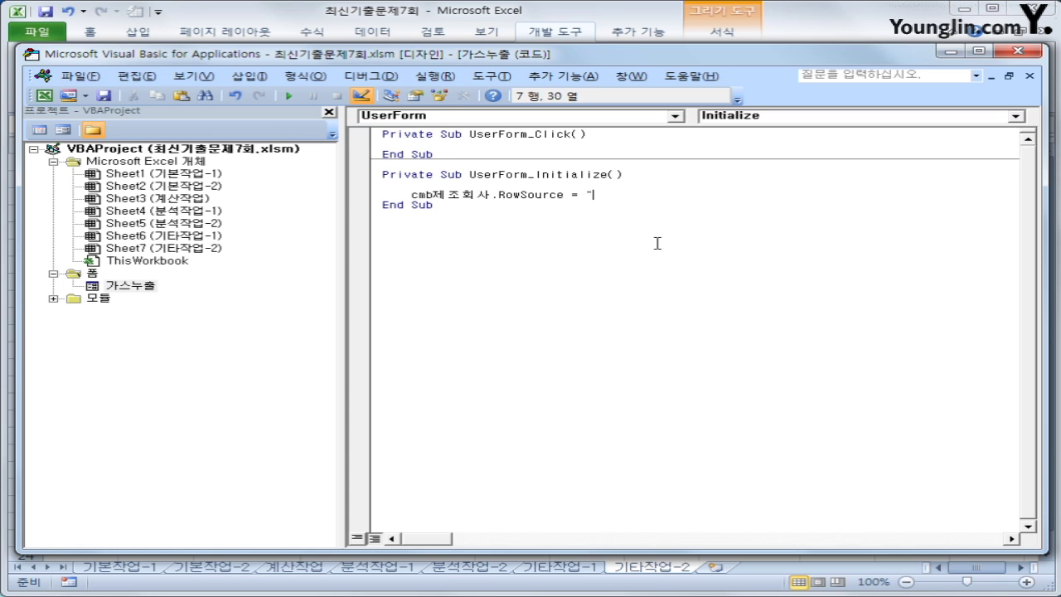
{"action": "type", "text": "H7:h12\""}
{"action": "key", "text": "Return"}
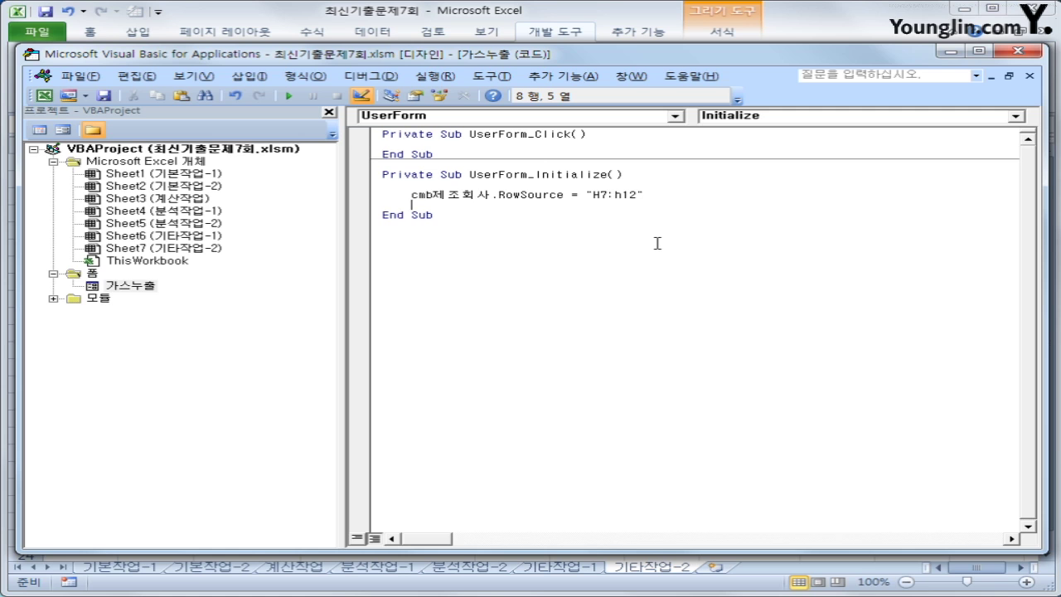
{"action": "type", "text": "with cmb"}
{"action": "type", "text": "구"}
{"action": "type", "text": "분"}
{"action": "key", "text": "Return"}
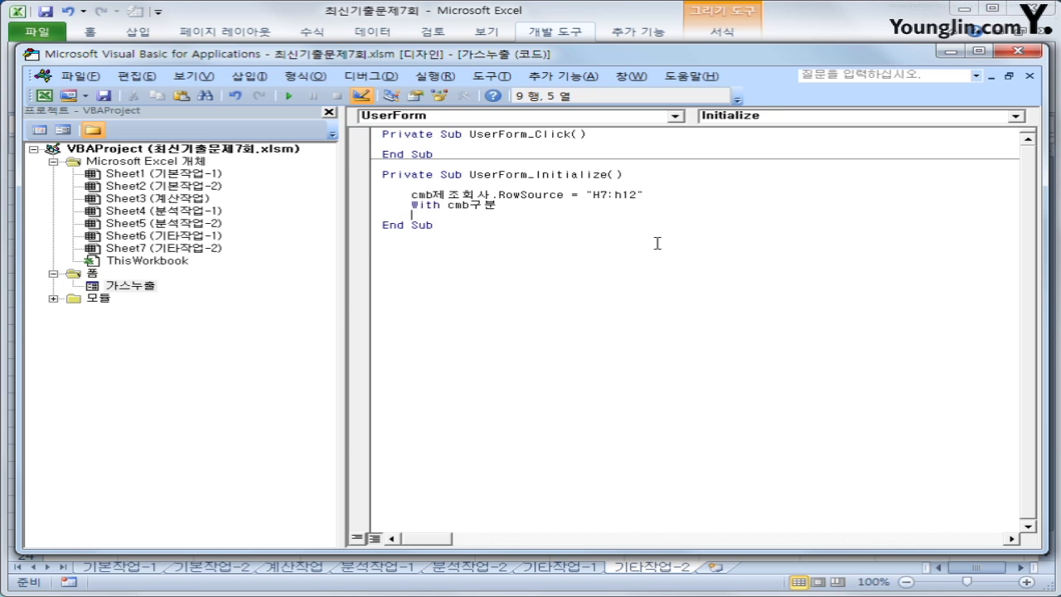
Add .AddItem lines for LPG-20A and LNG-20A inside the With cmb구분 block
{"action": "key", "text": "Tab"}
{"action": "type", "text": ".AddItem \""}
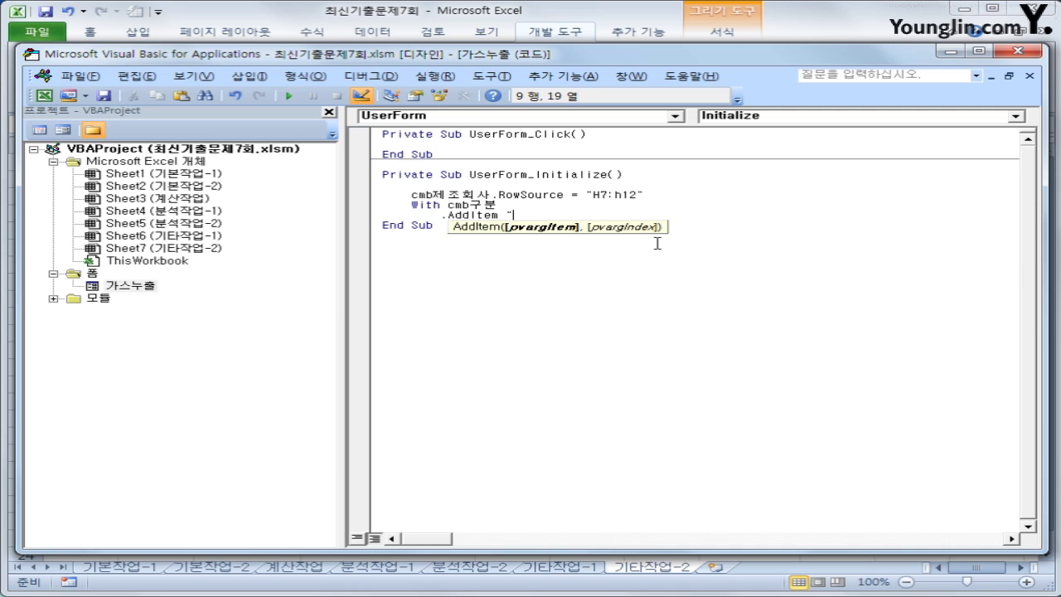
{"action": "type", "text": "LPG-20A\""}
{"action": "key", "text": "Return"}
{"action": "type", "text": "."}
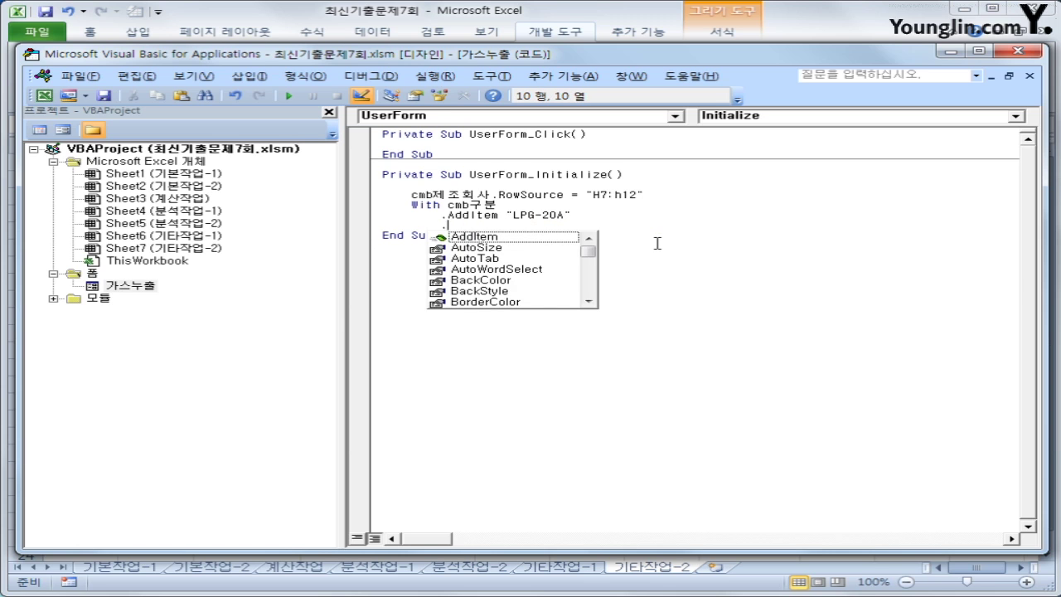
{"action": "type", "text": "a"}
{"action": "key", "text": "Tab"}
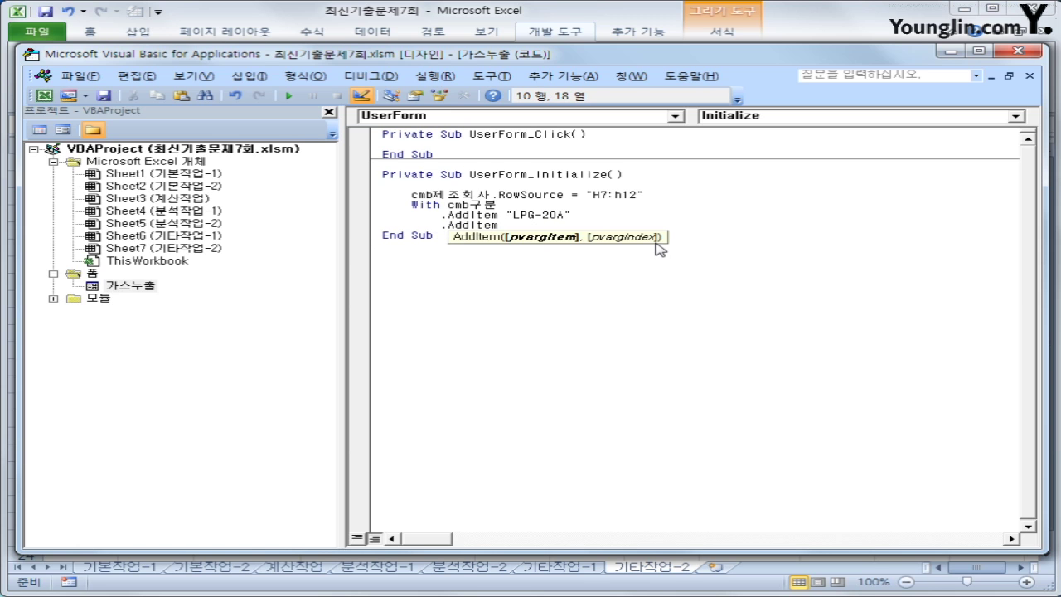
{"action": "type", "text": "\"LNG-20A"}
Duplicate the two AddItem lines and edit the copies to LPG-25A and LNG-25A
{"action": "key", "text": "Up"}
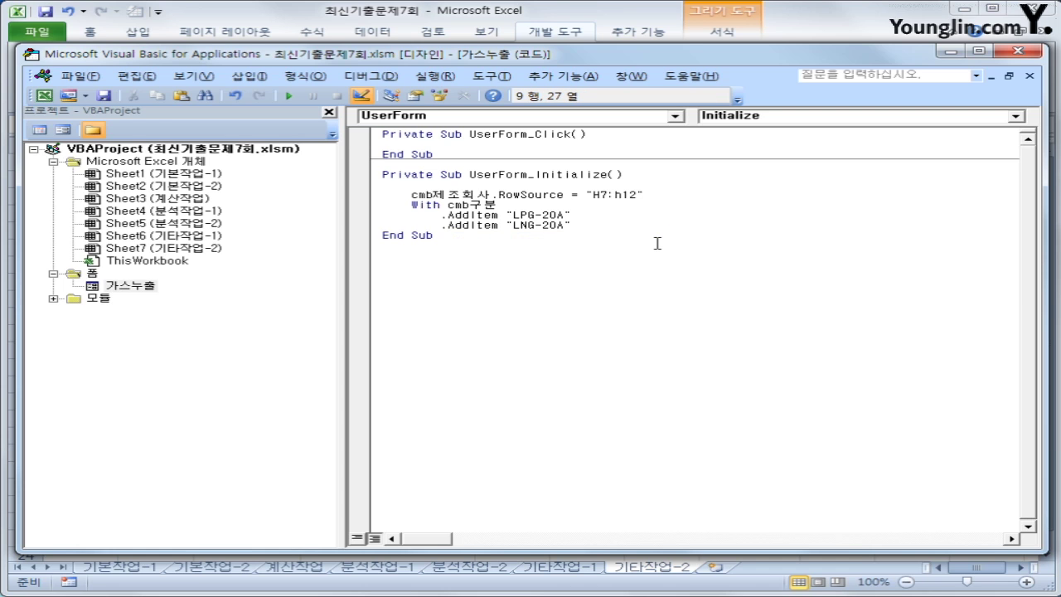
{"action": "key", "text": "Home"}
{"action": "key", "text": "shift+Down"}
{"action": "key", "text": "shift+End"}
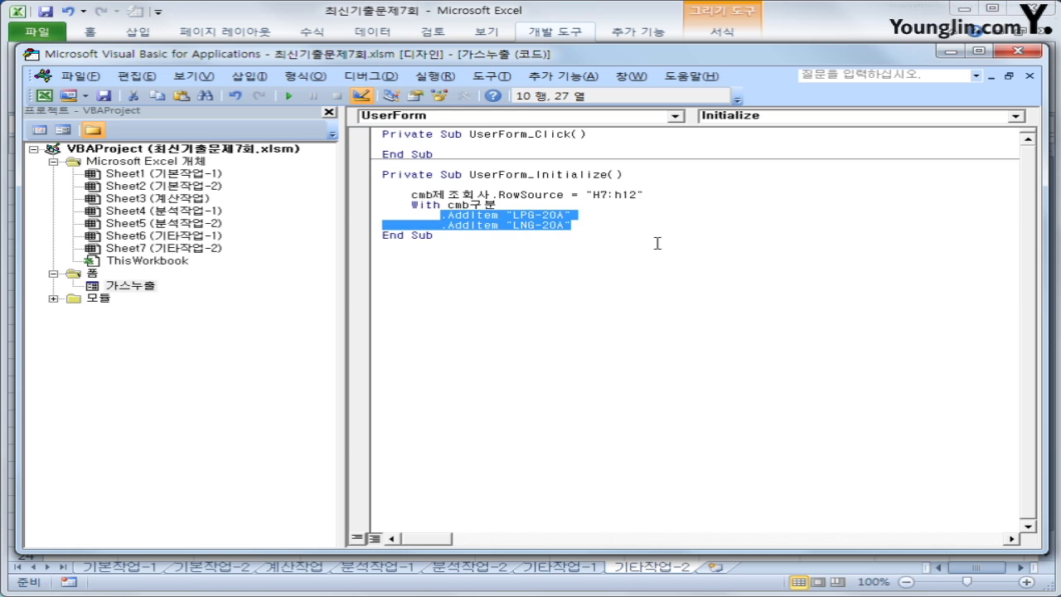
{"action": "key", "text": "ctrl+c"}
{"action": "key", "text": "End"}
{"action": "key", "text": "Return"}
{"action": "key", "text": "ctrl+v"}
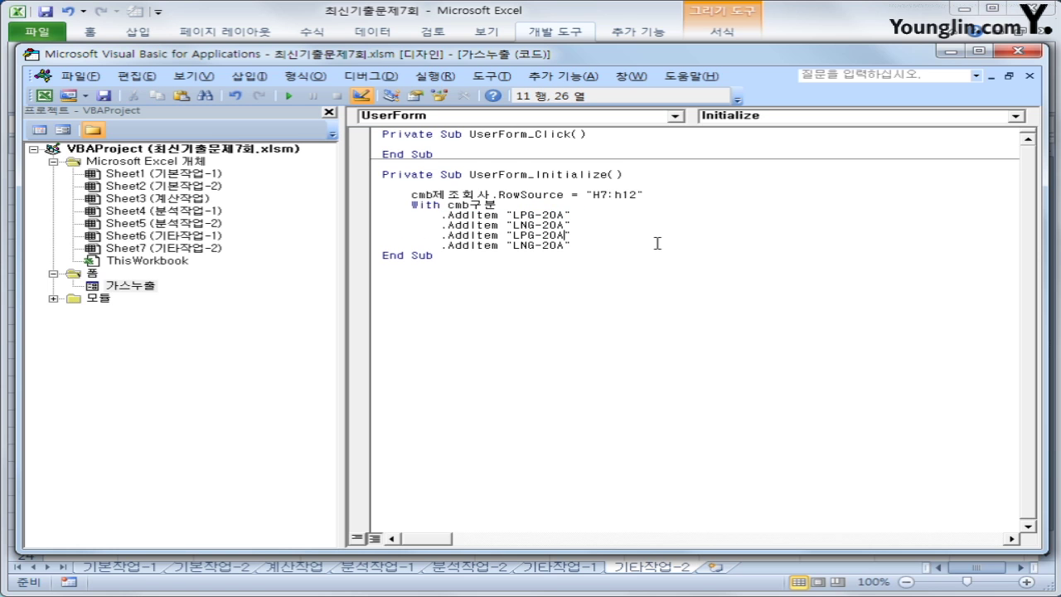
{"action": "type", "text": "5"}
{"action": "type", "text": "5"}
{"action": "key", "text": "Delete"}
{"action": "key", "text": "End"}
{"action": "key", "text": "Return"}
{"action": "key", "text": "BackSpace"}
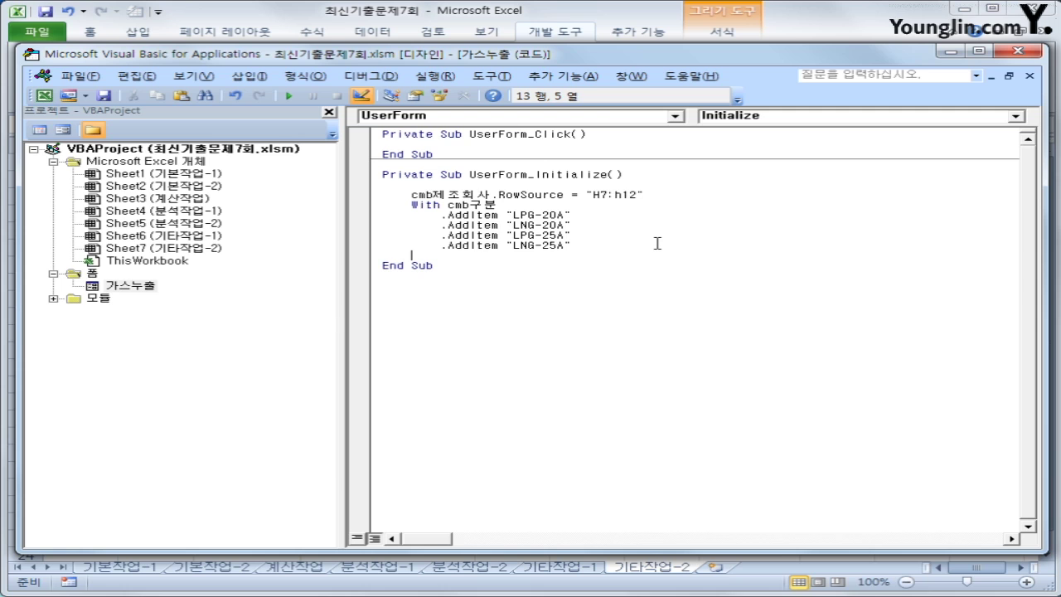
Close the block with End With, make cmd종료_Click run Unload Me, and close the editor
{"action": "type", "text": "end with"}
{"action": "key", "text": "Return"}
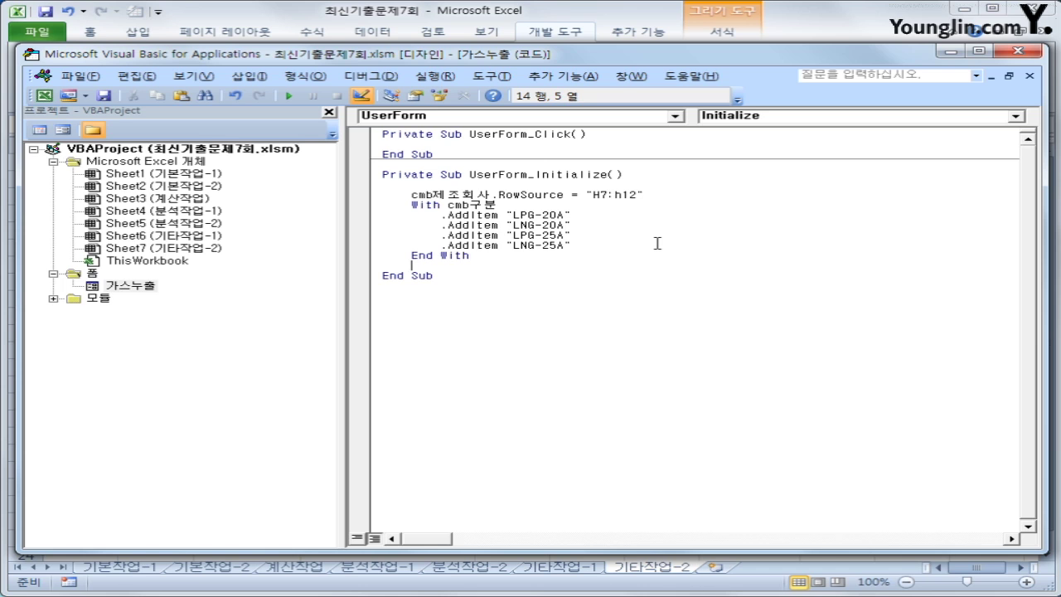
{"action": "left_click", "coordinate": [612, 117]}
{"action": "left_click", "coordinate": [604, 148]}
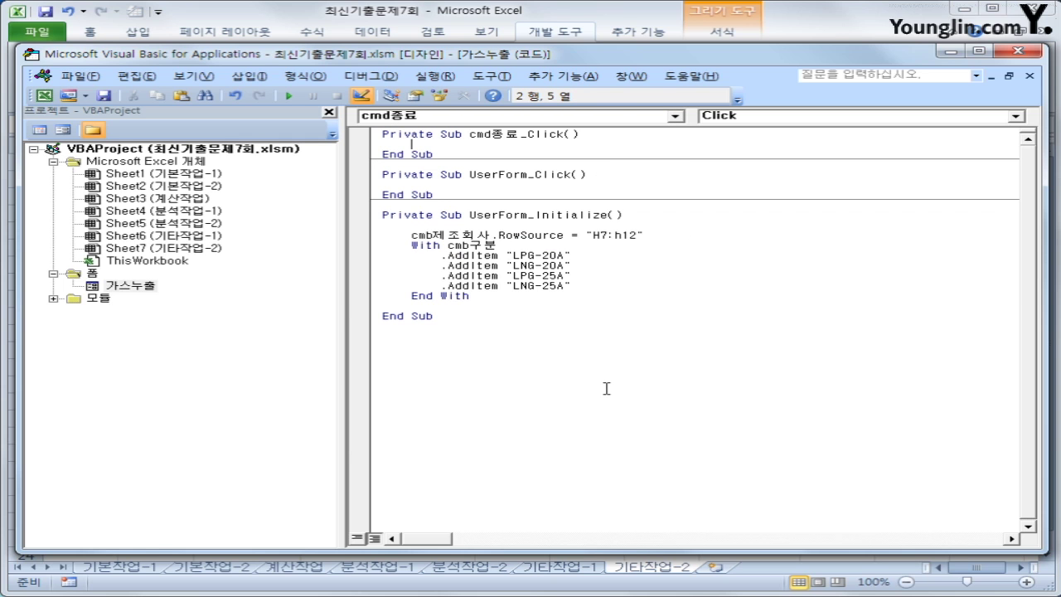
{"action": "type", "text": "unload Me"}
{"action": "key", "text": "Down"}
{"action": "left_click", "coordinate": [580, 386]}
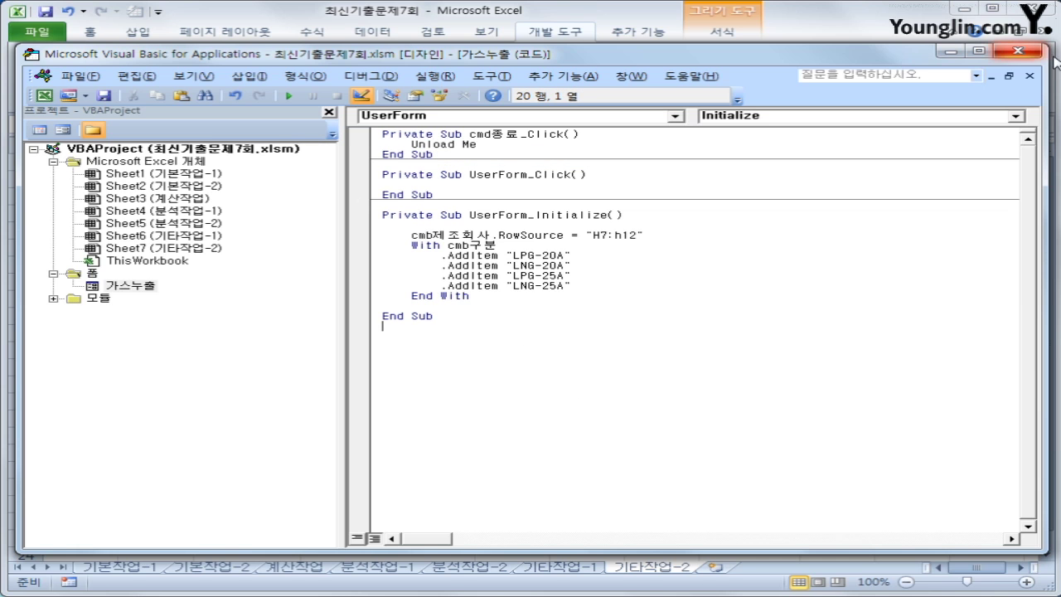
{"action": "left_click", "coordinate": [1018, 51]}
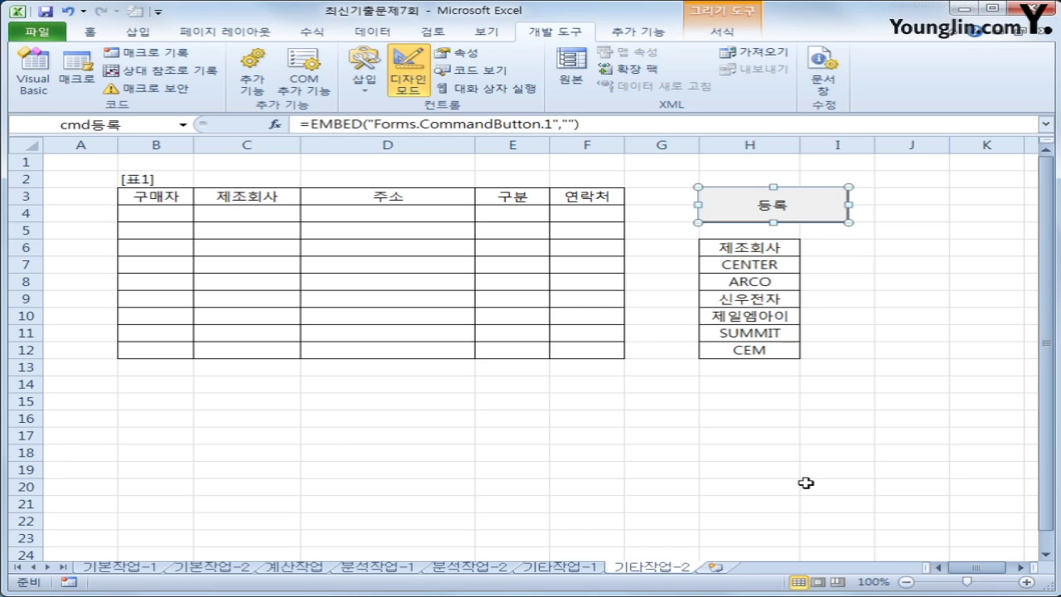
Exit Design Mode, launch the 가스누출 form, and choose ARCO as 제조회사 and LNG-20A as 구분
{"action": "left_click", "coordinate": [806, 483]}
{"action": "left_click", "coordinate": [414, 66]}
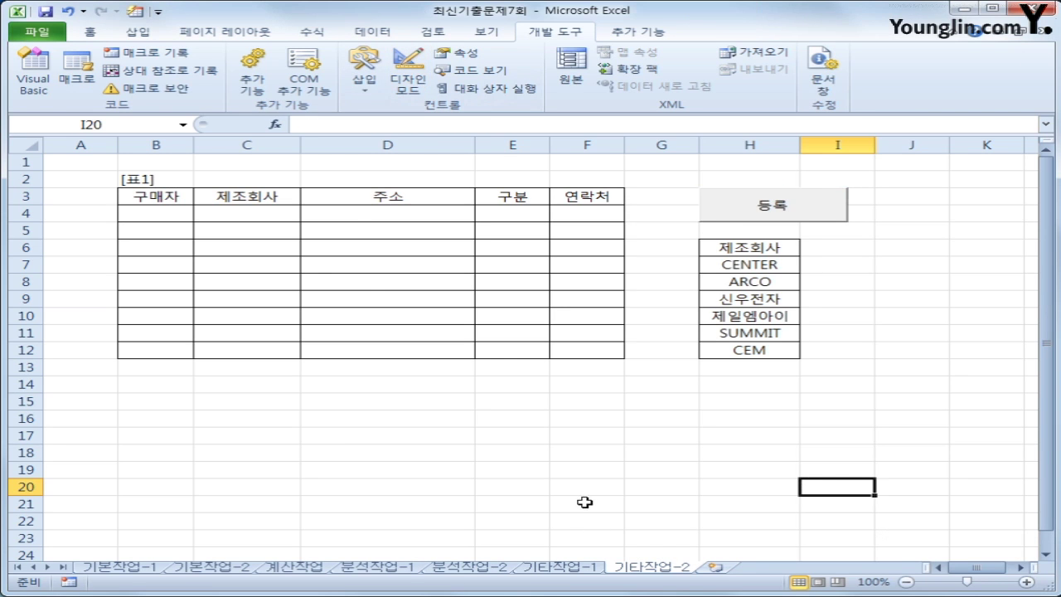
{"action": "left_click", "coordinate": [818, 205]}
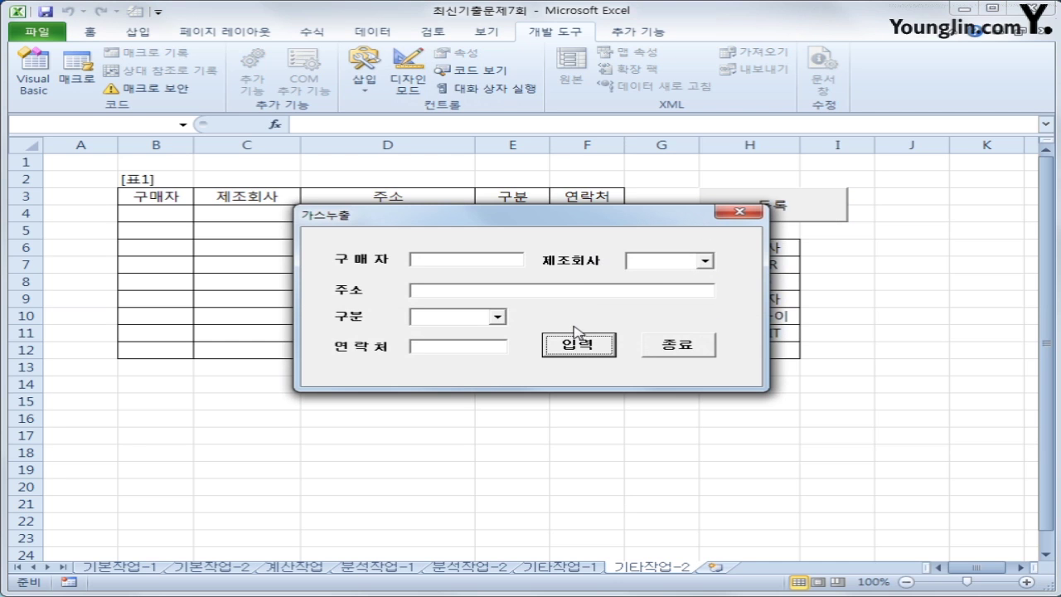
{"action": "left_click", "coordinate": [705, 261]}
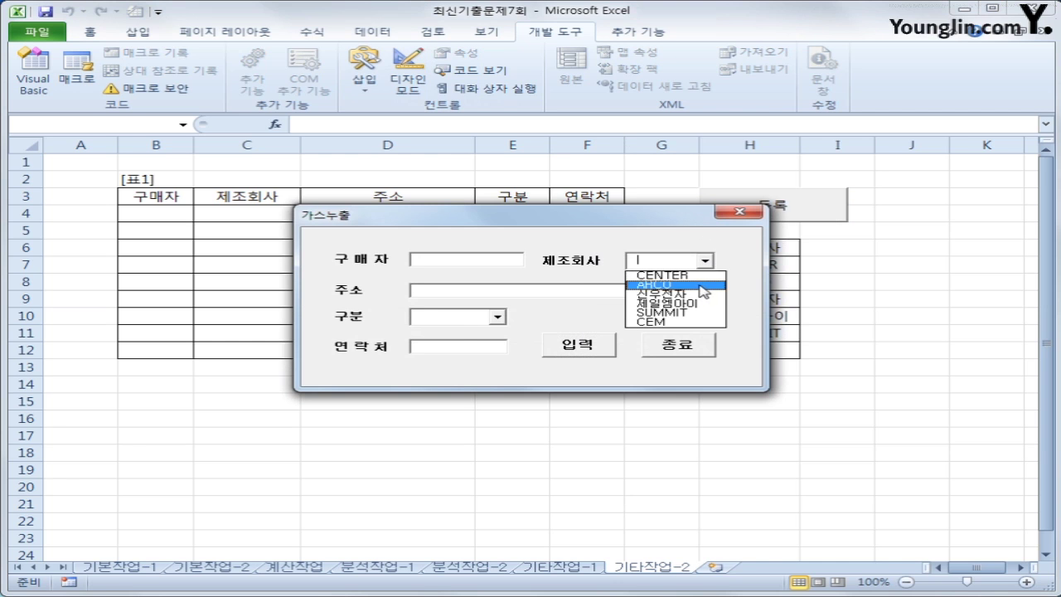
{"action": "left_click", "coordinate": [703, 286]}
{"action": "left_click", "coordinate": [496, 316]}
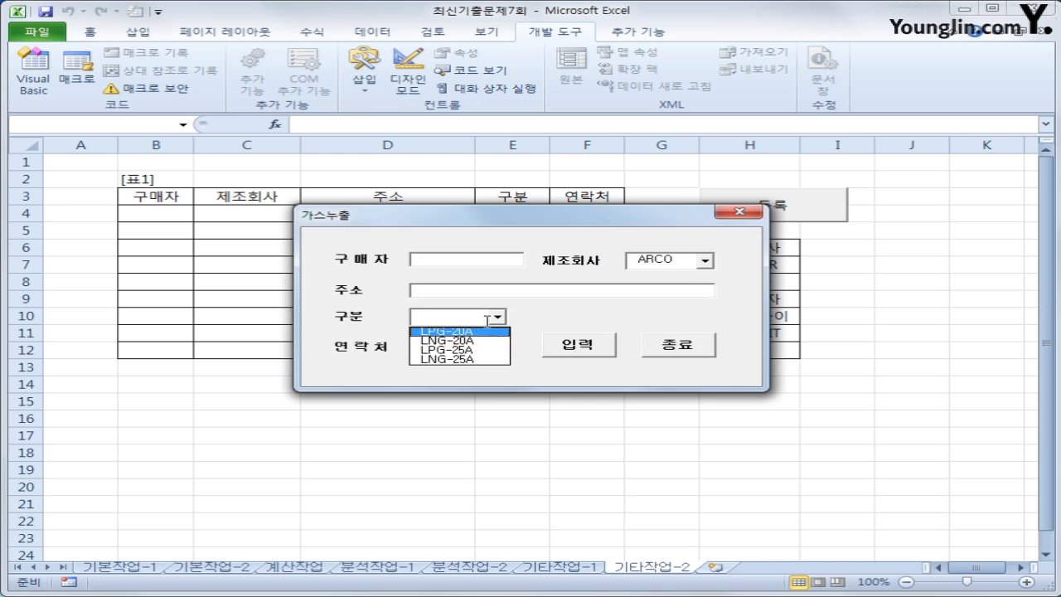
{"action": "left_click", "coordinate": [516, 324]}
{"action": "left_click", "coordinate": [497, 316]}
{"action": "left_click", "coordinate": [468, 340]}
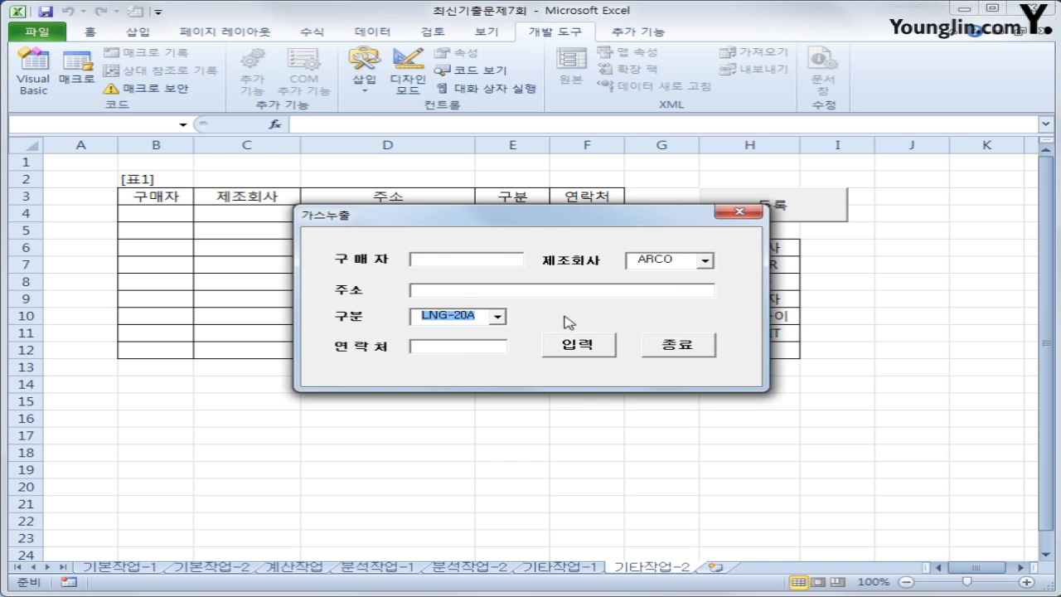
{"action": "left_click_drag", "start_coordinate": [542, 222], "coordinate": [601, 252]}
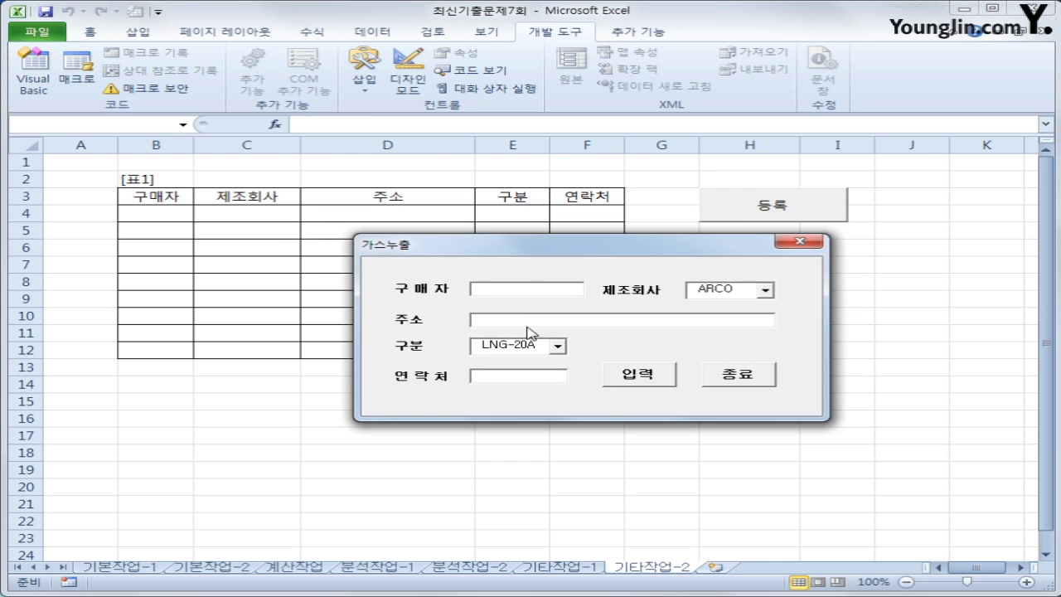
{"action": "left_click", "coordinate": [502, 375]}
Close the 가스누출 form and review the table's B2:F3 headers and columns B–F
{"action": "left_click", "coordinate": [762, 374]}
{"action": "left_click", "coordinate": [152, 202]}
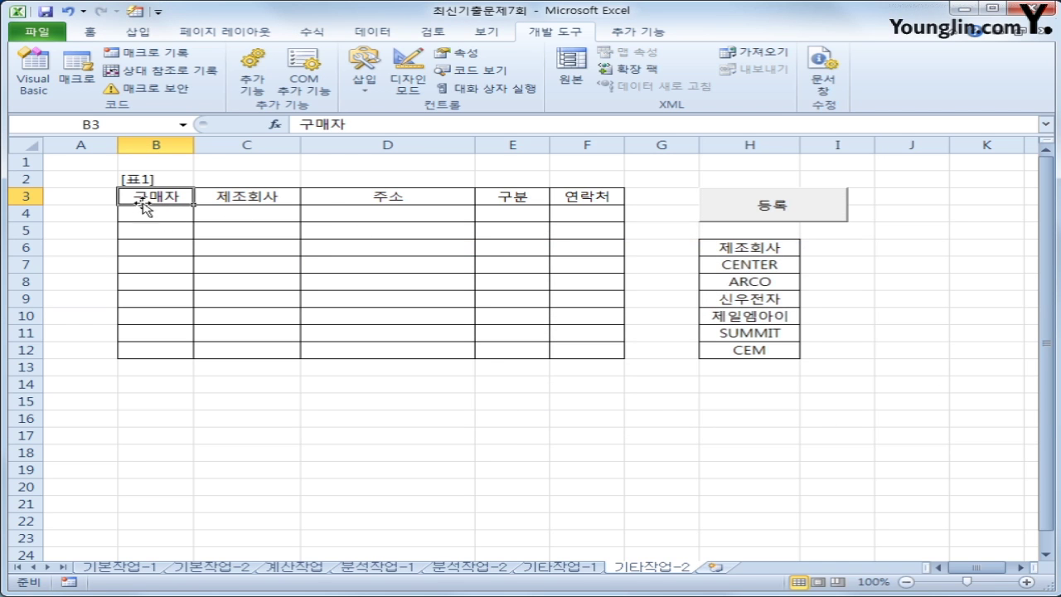
{"action": "left_click_drag", "start_coordinate": [131, 179], "coordinate": [564, 204]}
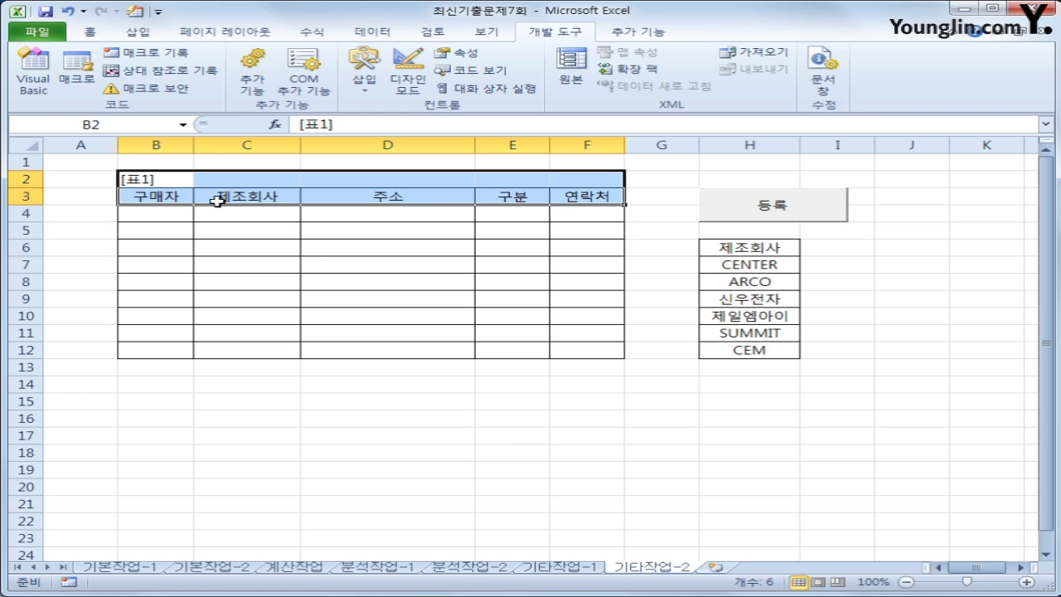
{"action": "left_click", "coordinate": [154, 163]}
{"action": "left_click", "coordinate": [135, 215]}
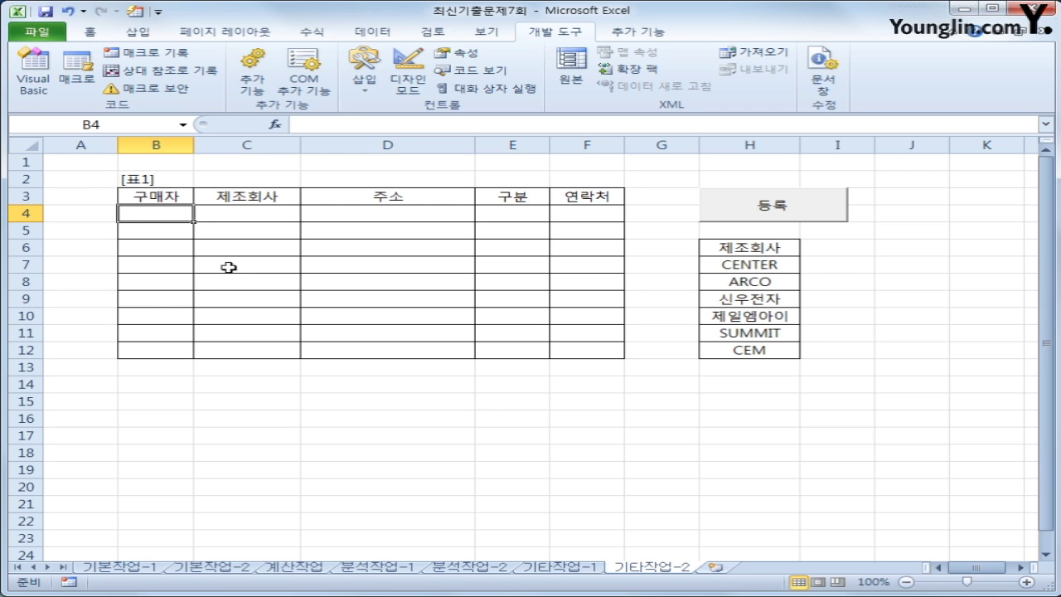
{"action": "left_click", "coordinate": [157, 145]}
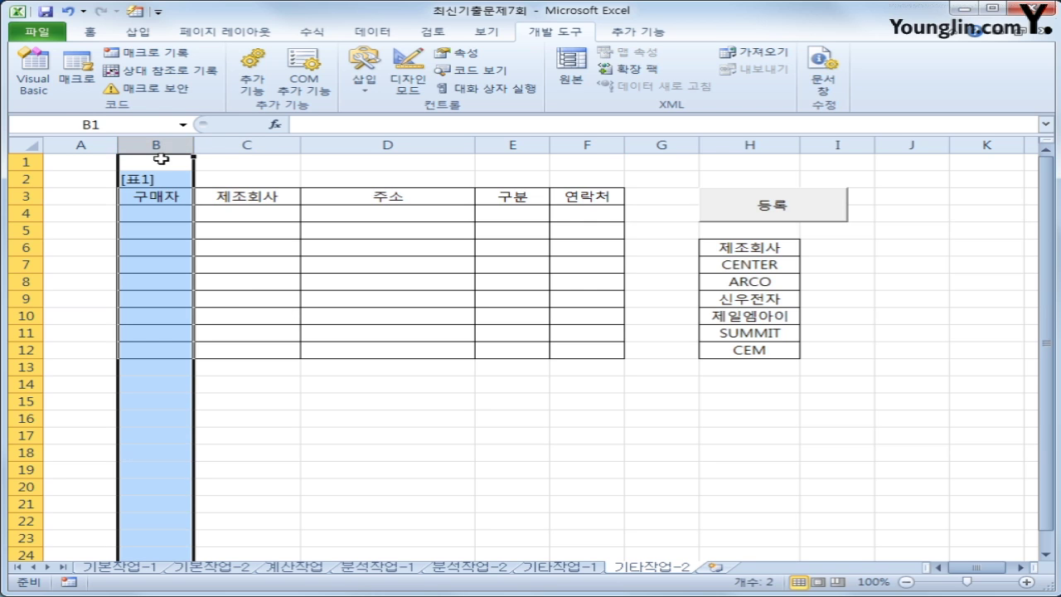
{"action": "left_click", "coordinate": [266, 145]}
{"action": "left_click", "coordinate": [386, 146]}
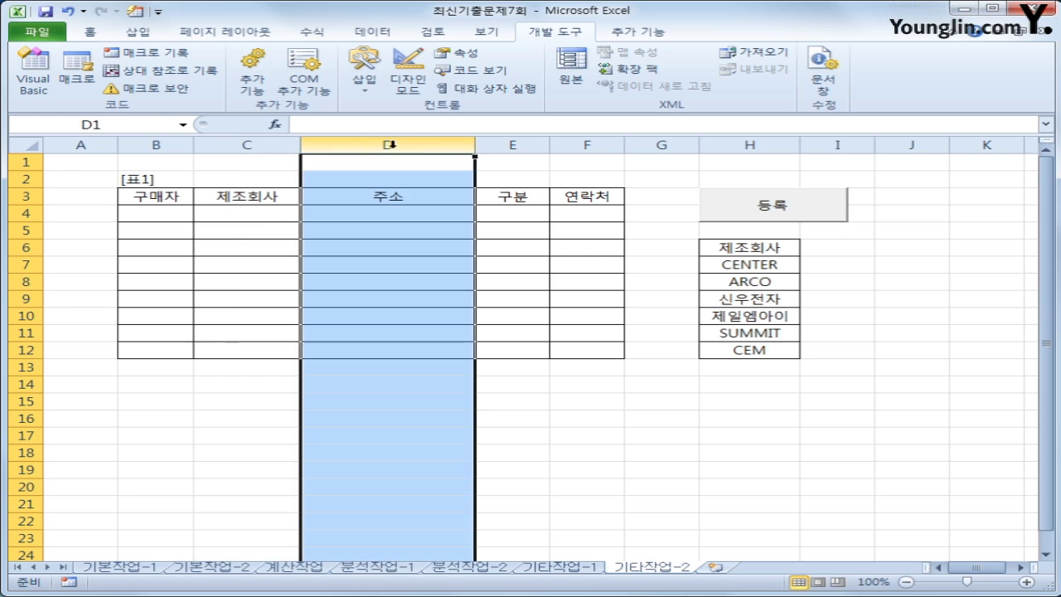
{"action": "left_click", "coordinate": [510, 146]}
{"action": "left_click", "coordinate": [598, 147]}
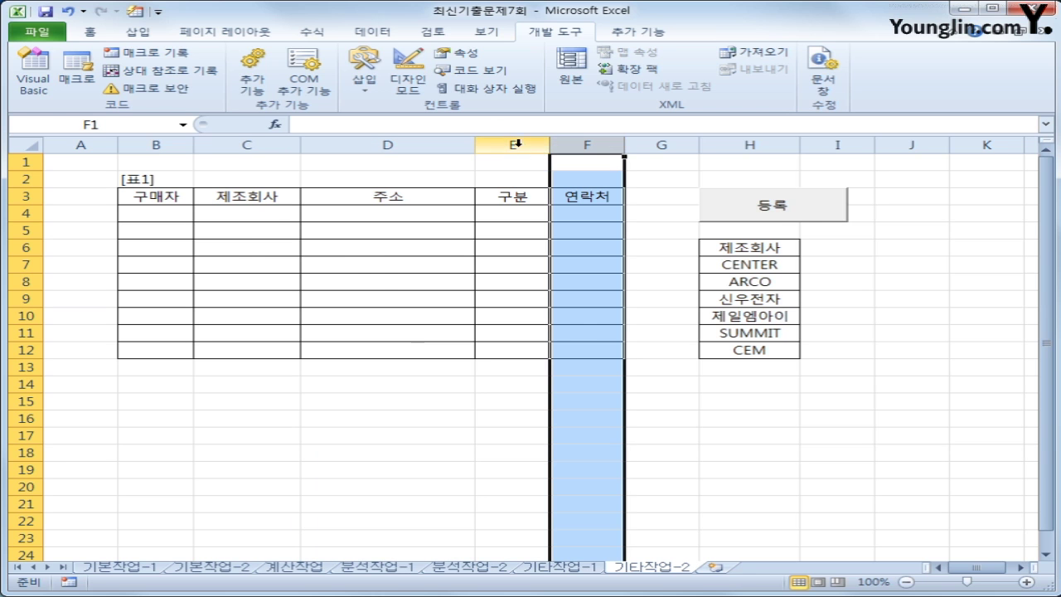
Run the 가스누출 form once more, close it, and return to its code in Visual Basic
{"action": "left_click", "coordinate": [794, 212]}
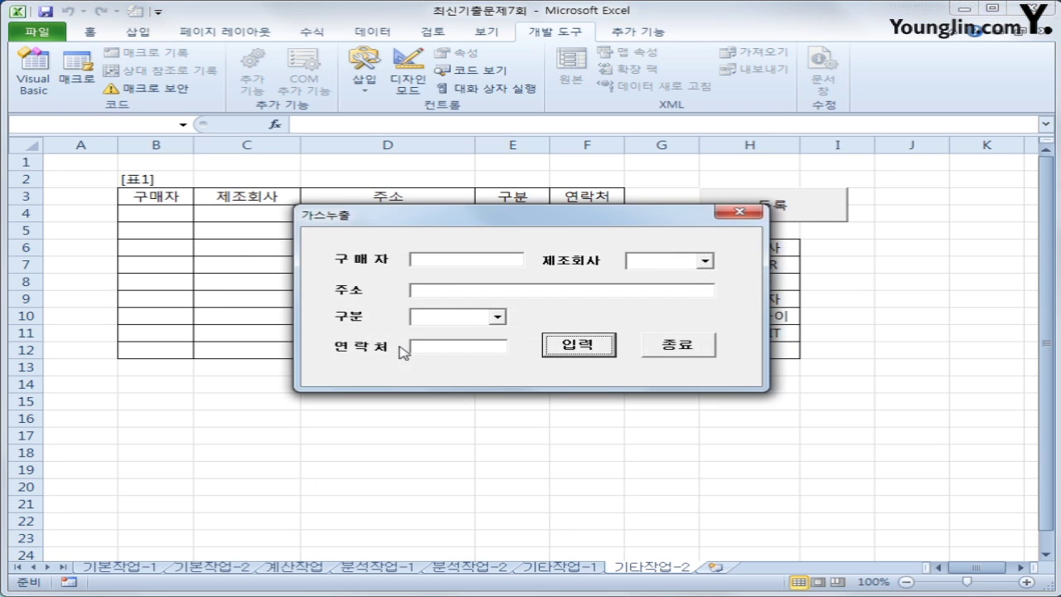
{"action": "left_click", "coordinate": [691, 353]}
{"action": "left_click", "coordinate": [685, 445]}
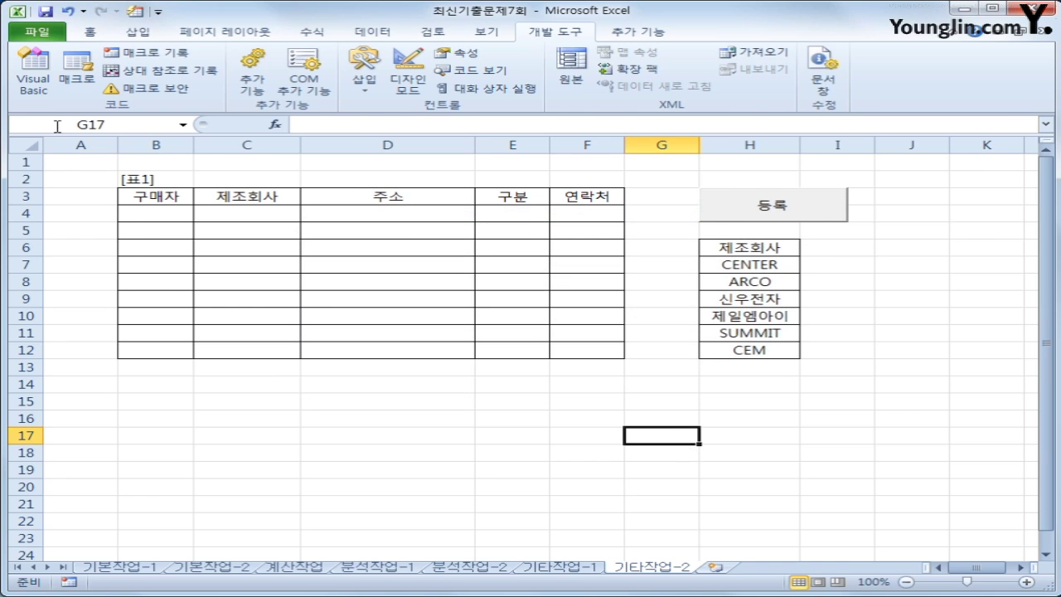
{"action": "left_click", "coordinate": [33, 73]}
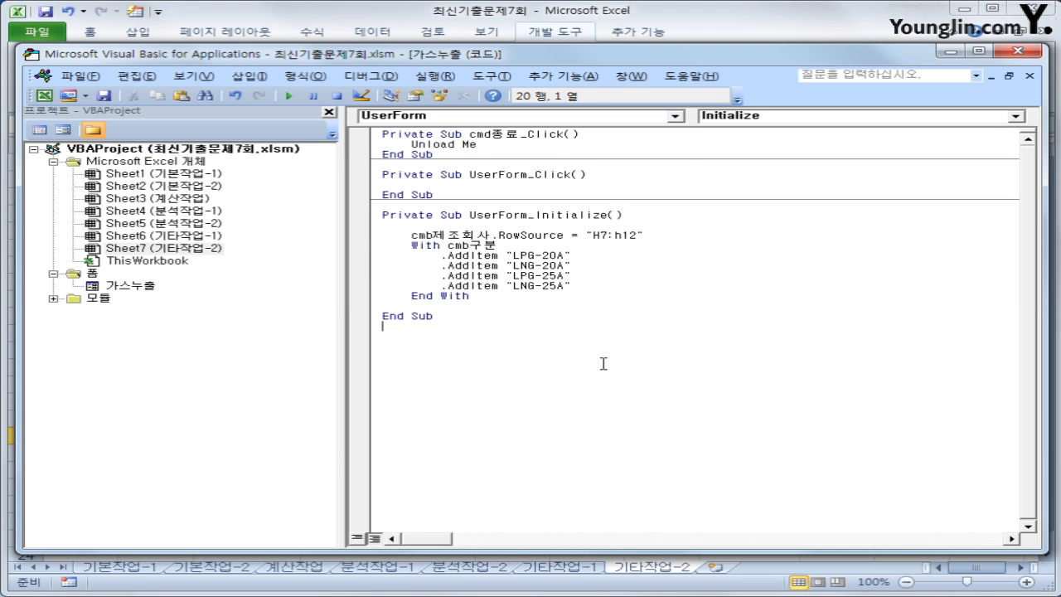
Create the cmd입력_Click procedure with an indented first line
{"action": "left_click", "coordinate": [569, 116]}
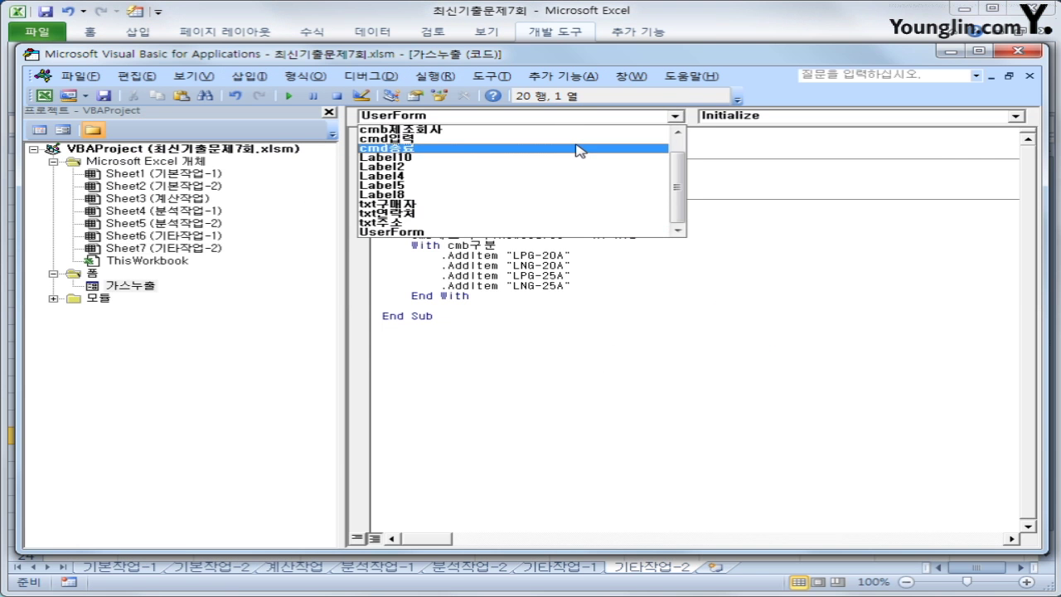
{"action": "left_click", "coordinate": [572, 139]}
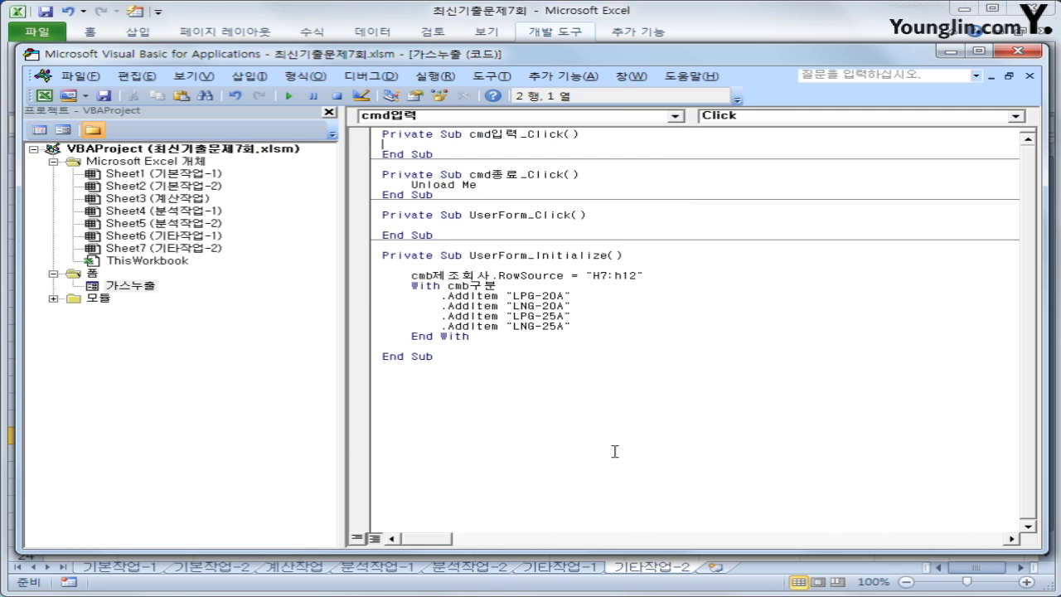
{"action": "key", "text": "Return"}
{"action": "key", "text": "Tab"}
Write i = Range("B3").CurrentRegion.Rows.Count + 2, then Cells(i,2) = txt구매자
{"action": "type", "text": "i "}
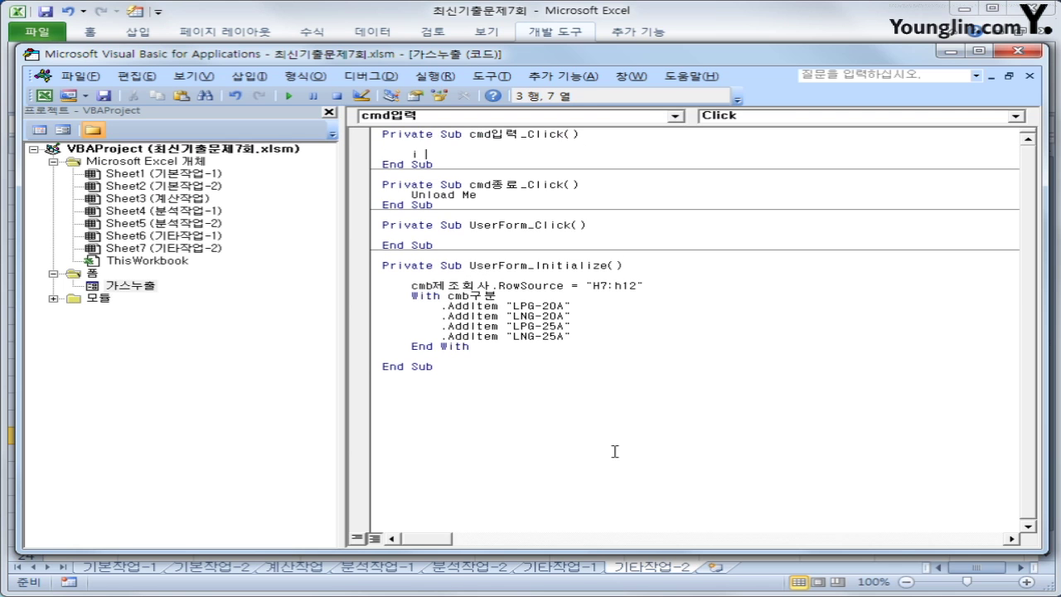
{"action": "type", "text": "= range("}
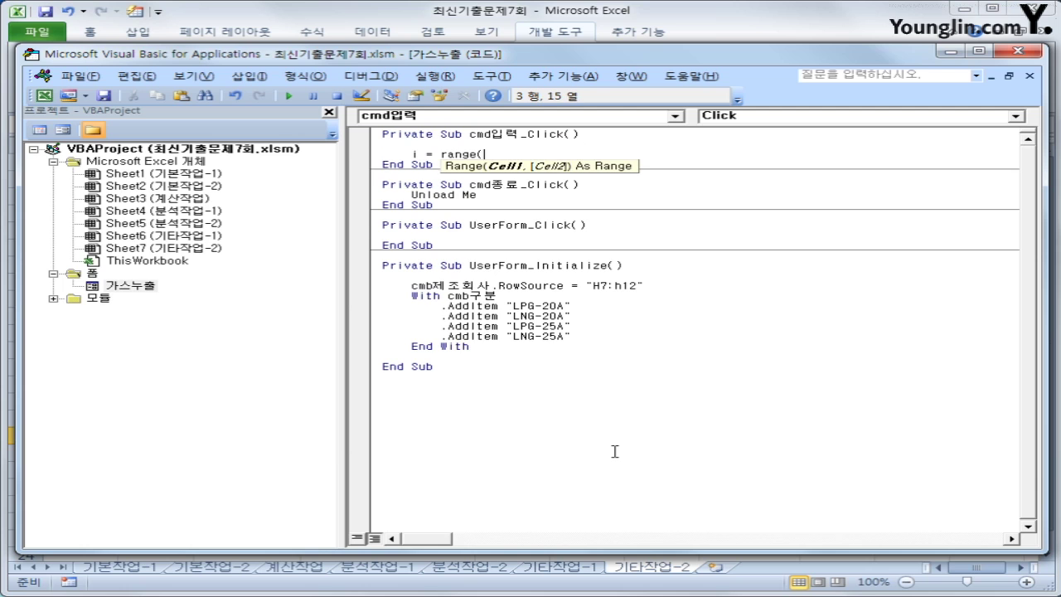
{"action": "type", "text": "\"B3\")."}
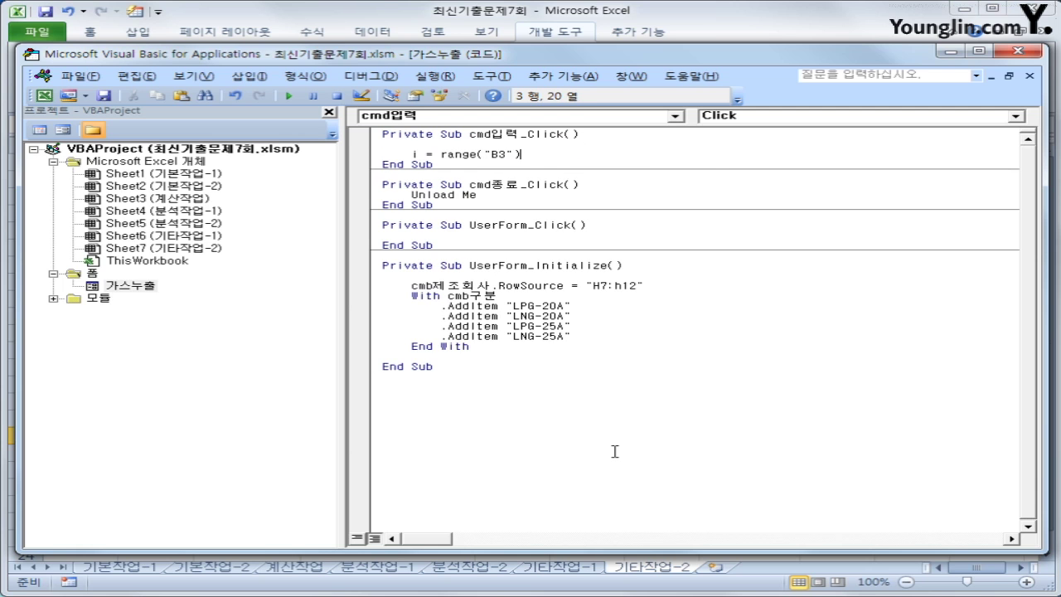
{"action": "type", "text": "cu"}
{"action": "key", "text": "Down"}
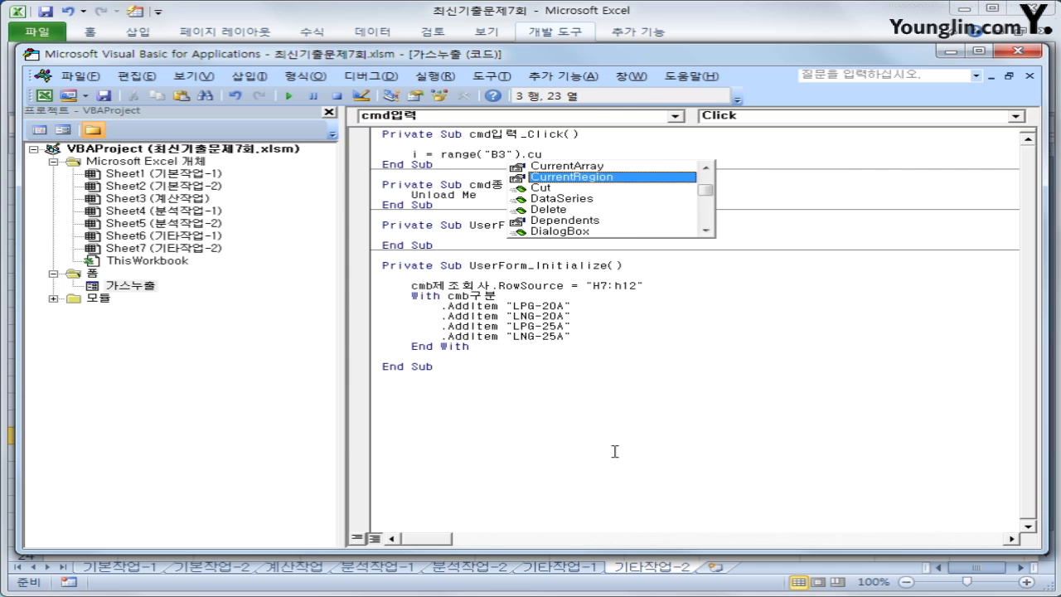
{"action": "key", "text": "Tab"}
{"action": "type", "text": ".rowscount"}
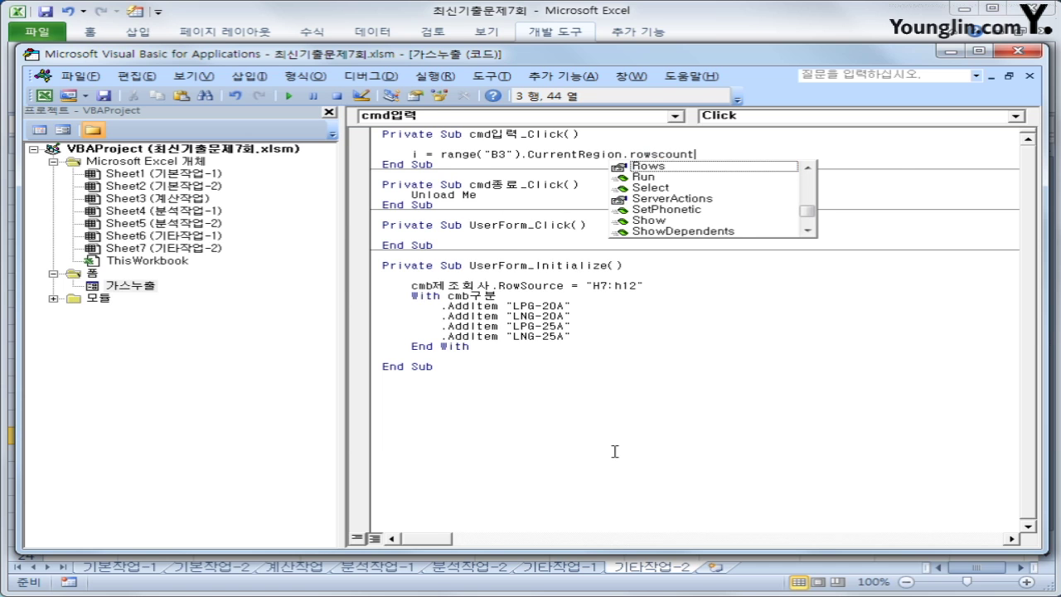
{"action": "key", "text": "BackSpace"}
{"action": "key", "text": "BackSpace"}
{"action": "key", "text": "BackSpace"}
{"action": "key", "text": "BackSpace"}
{"action": "key", "text": "BackSpace"}
{"action": "key", "text": "Tab"}
{"action": "type", "text": "."}
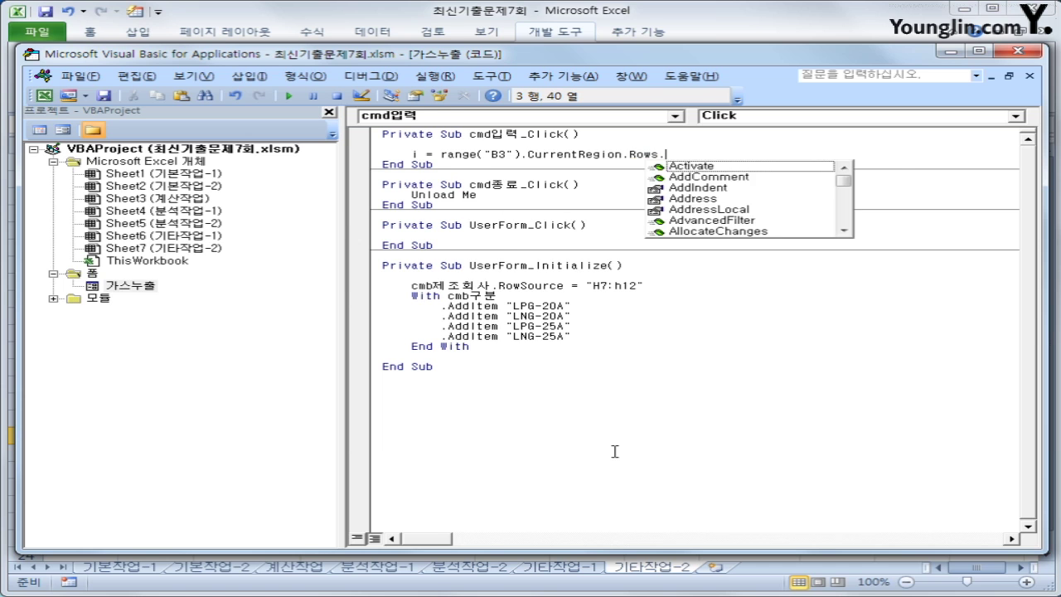
{"action": "type", "text": "cou"}
{"action": "key", "text": "Tab"}
{"action": "type", "text": "+ 2"}
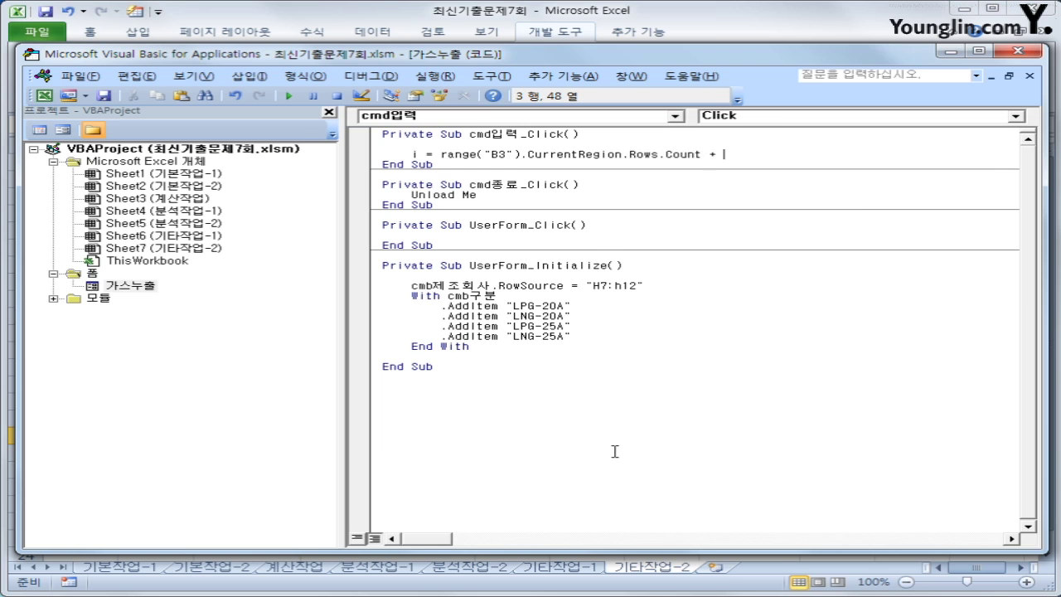
{"action": "key", "text": "Return"}
{"action": "key", "text": "Return"}
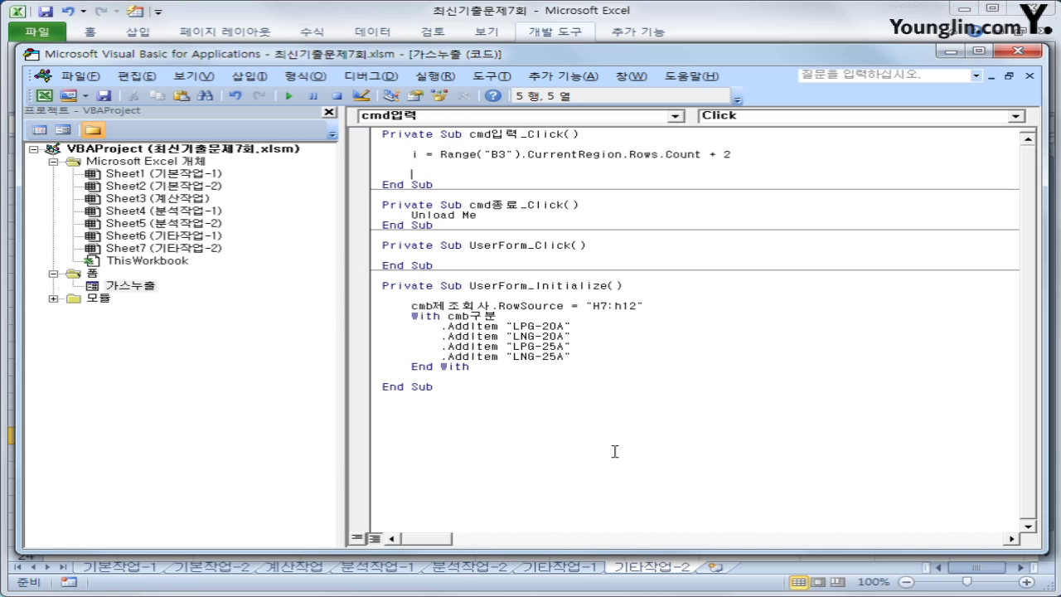
{"action": "type", "text": "cells(i,2) = txt구매자"}
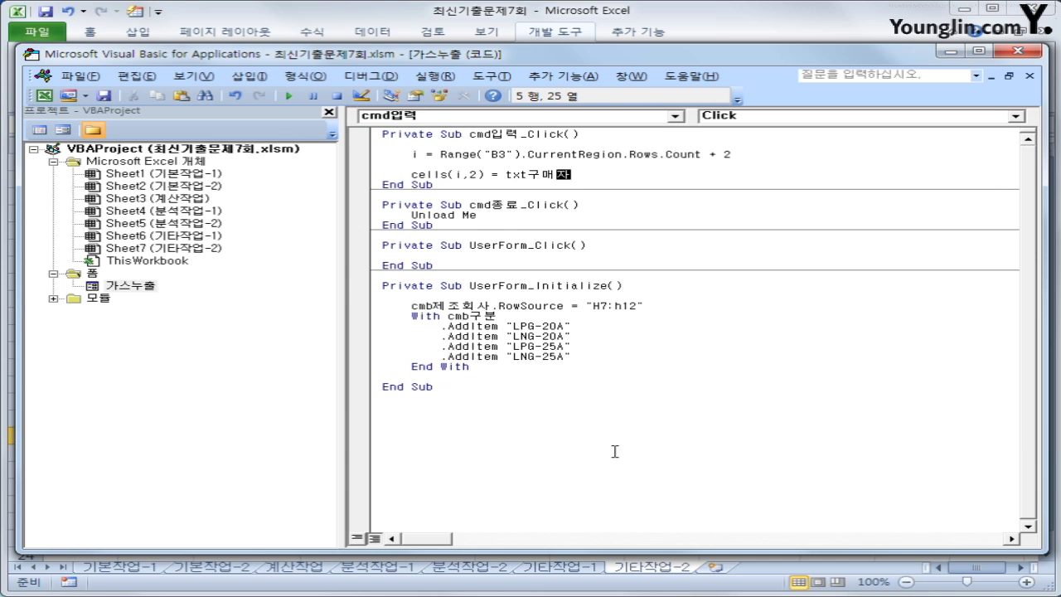
Duplicate the buyer Cells line and edit the copy to Cells(i,3)=cmb제조회사
{"action": "key", "text": "Return"}
{"action": "key", "text": "shift+End"}
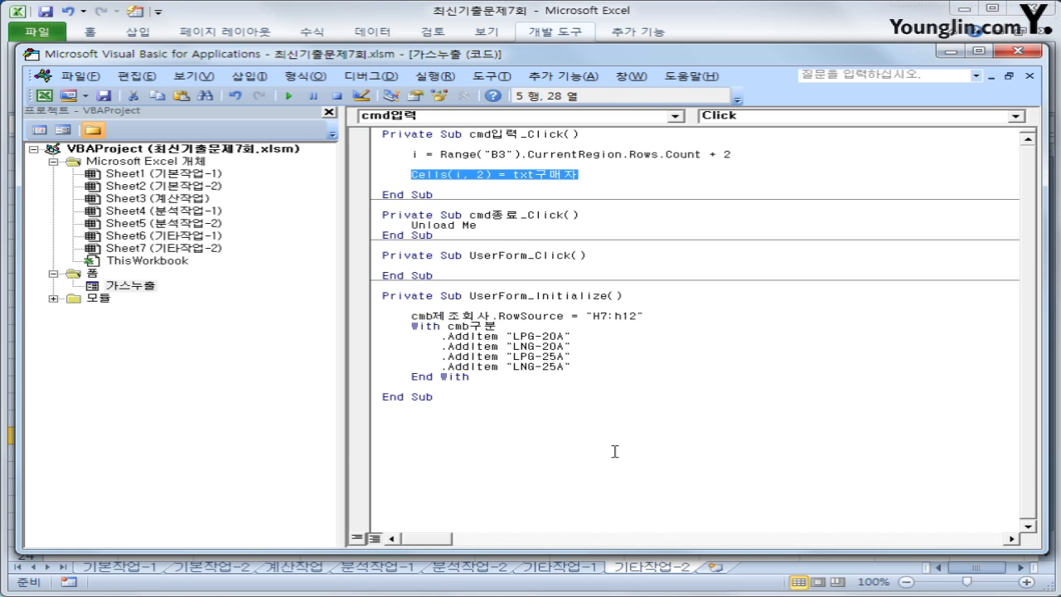
{"action": "key", "text": "ctrl+c"}
{"action": "key", "text": "End"}
{"action": "key", "text": "Return"}
{"action": "key", "text": "ctrl+v"}
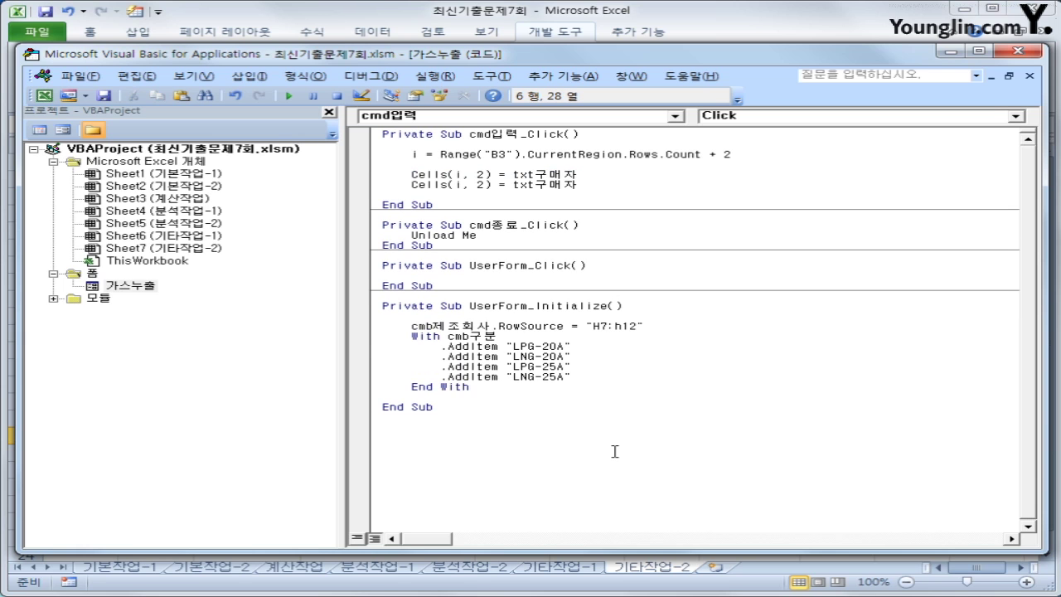
{"action": "key", "text": "Left"}
{"action": "key", "text": "Left"}
{"action": "key", "text": "Left"}
{"action": "key", "text": "Left"}
{"action": "key", "text": "Left"}
{"action": "key", "text": "Left"}
{"action": "key", "text": "Delete"}
{"action": "type", "text": "3"}
{"action": "key", "text": "Right"}
{"action": "key", "text": "Right"}
{"action": "key", "text": "Right"}
{"action": "key", "text": "Right"}
{"action": "type", "text": "cmb제조회사"}
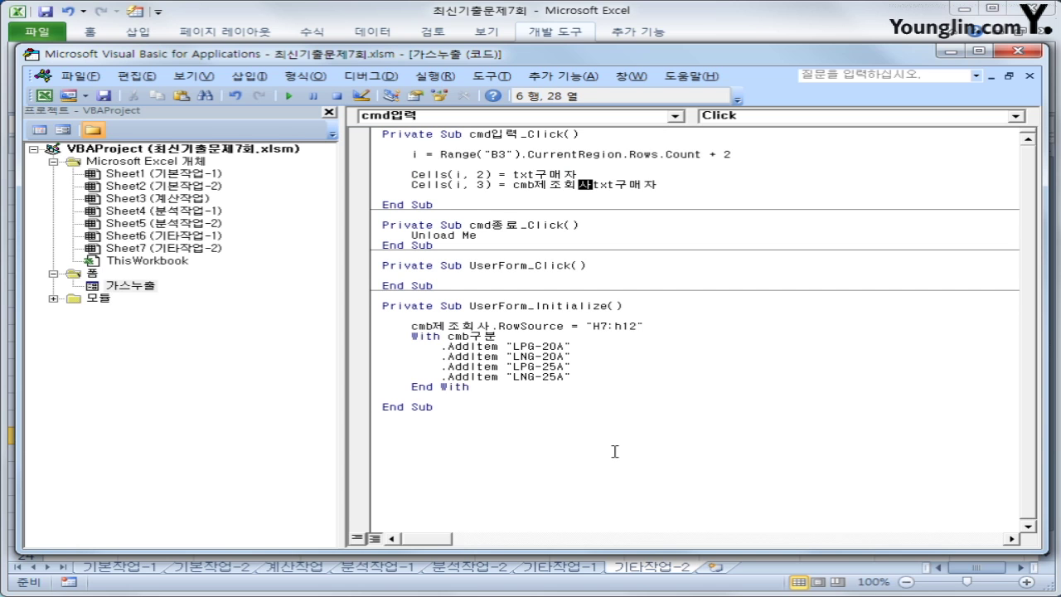
{"action": "key", "text": "shift+End"}
{"action": "key", "text": "Delete"}
Add a second copy edited to Cells(i,4)=txt주소, then paste one more buyer line below
{"action": "key", "text": "Up"}
{"action": "key", "text": "shift+Home"}
{"action": "key", "text": "Down"}
{"action": "key", "text": "Down"}
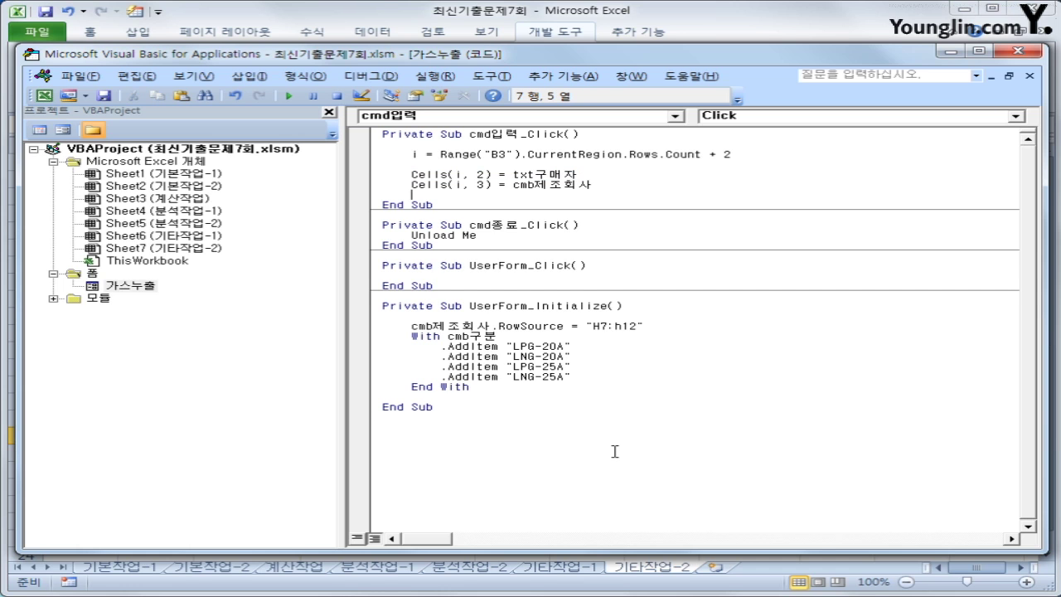
{"action": "key", "text": "ctrl+v"}
{"action": "key", "text": "Left"}
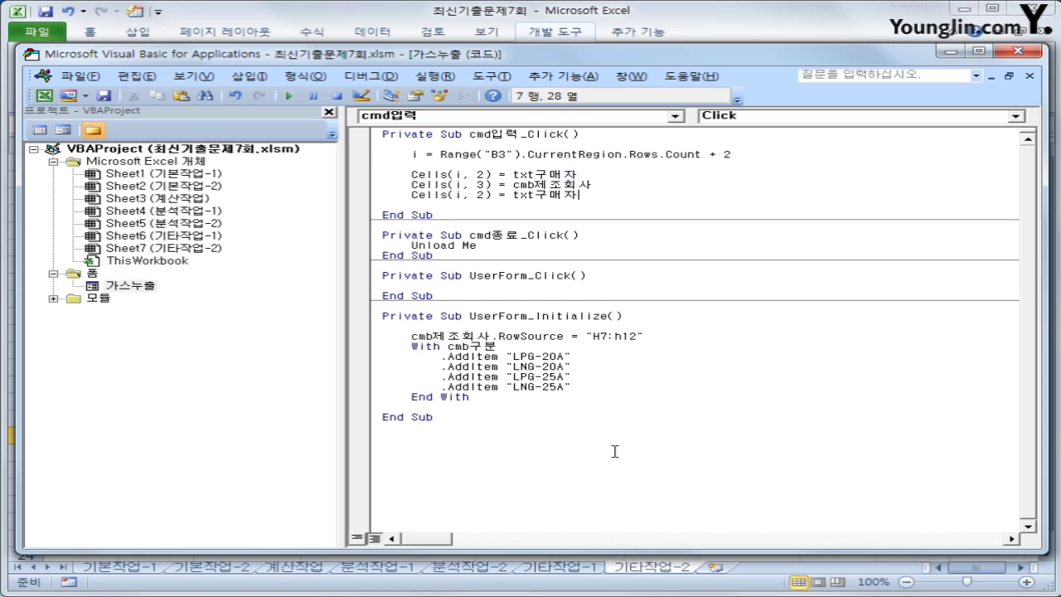
{"action": "key", "text": "Left"}
{"action": "key", "text": "Left"}
{"action": "key", "text": "Left"}
{"action": "key", "text": "Left"}
{"action": "key", "text": "Left"}
{"action": "key", "text": "Left"}
{"action": "key", "text": "Left"}
{"action": "key", "text": "Left"}
{"action": "key", "text": "Left"}
{"action": "key", "text": "Left"}
{"action": "key", "text": "Delete"}
{"action": "type", "text": "4"}
{"action": "key", "text": "Right"}
{"action": "key", "text": "Right"}
{"action": "key", "text": "Right"}
{"action": "key", "text": "Right"}
{"action": "key", "text": "shift+End"}
{"action": "type", "text": "ㅈㅜ소"}
{"action": "key", "text": "Return"}
{"action": "key", "text": "ctrl+v"}
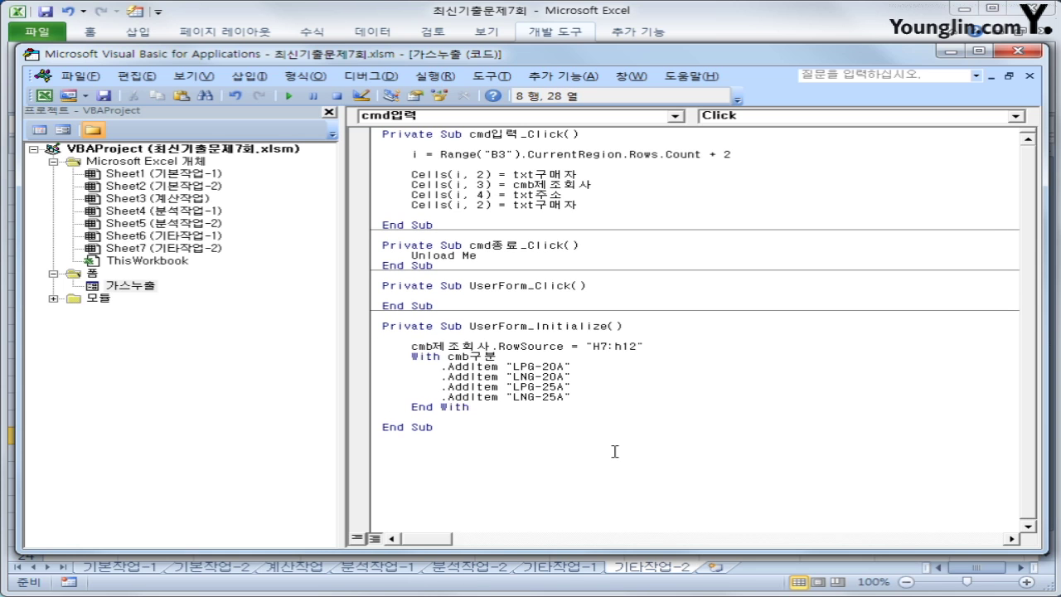
Duplicate the company line and edit it to Cells(i,5)=cmb구분
{"action": "key", "text": "Up"}
{"action": "key", "text": "Up"}
{"action": "key", "text": "Home"}
{"action": "key", "text": "shift+End"}
{"action": "key", "text": "ctrl+c"}
{"action": "key", "text": "Down"}
{"action": "key", "text": "End"}
{"action": "key", "text": "Return"}
{"action": "key", "text": "ctrl+v"}
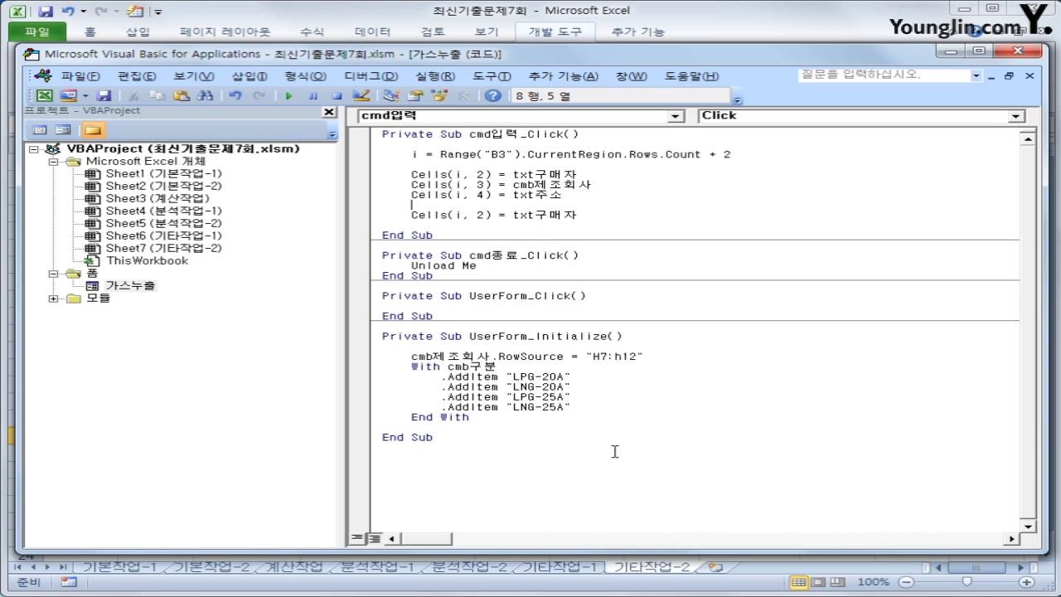
{"action": "key", "text": "ctrl+Left"}
{"action": "key", "text": "Left"}
{"action": "key", "text": "Left"}
{"action": "key", "text": "Left"}
{"action": "key", "text": "Left"}
{"action": "key", "text": "Left"}
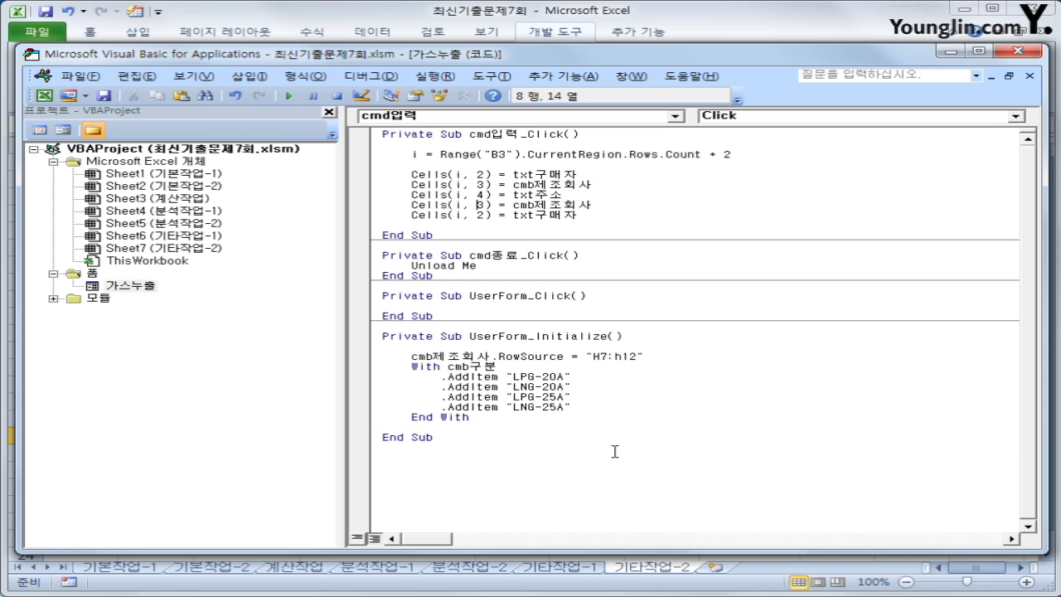
{"action": "key", "text": "Delete"}
{"action": "type", "text": "5"}
{"action": "key", "text": "Right"}
{"action": "key", "text": "Right"}
{"action": "key", "text": "Right"}
{"action": "key", "text": "Right"}
{"action": "key", "text": "Right"}
{"action": "key", "text": "Right"}
{"action": "type", "text": "구부"}
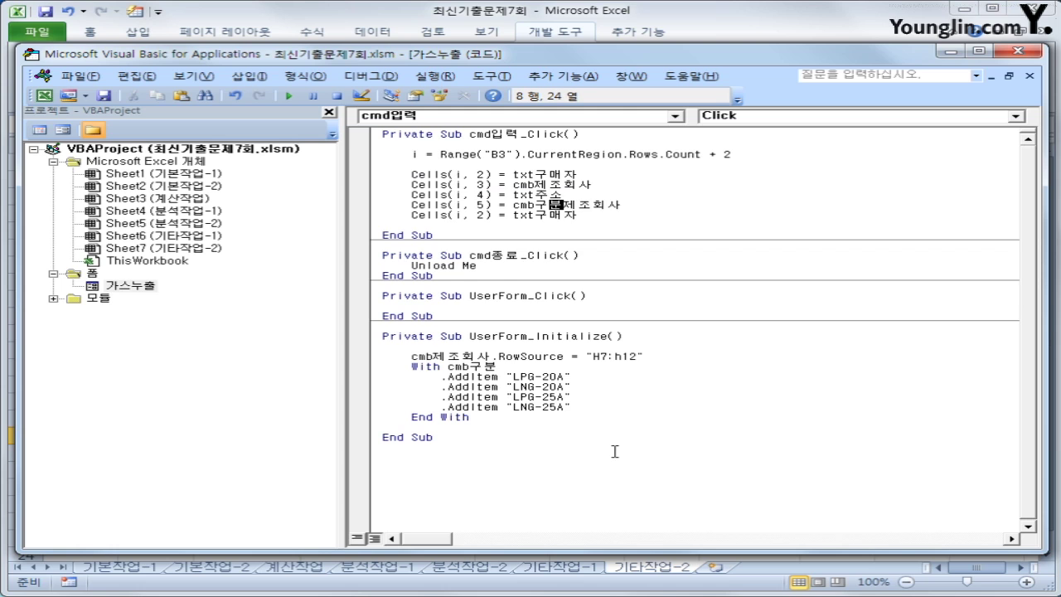
{"action": "type", "text": "ㄴ"}
{"action": "key", "text": "shift+End"}
{"action": "key", "text": "Delete"}
Edit the last copied line to Cells(i,6)=txt연락처
{"action": "key", "text": "Down"}
{"action": "key", "text": "Left"}
{"action": "key", "text": "Left"}
{"action": "key", "text": "Left"}
{"action": "key", "text": "Left"}
{"action": "key", "text": "Left"}
{"action": "key", "text": "Left"}
{"action": "key", "text": "Left"}
{"action": "key", "text": "Left"}
{"action": "key", "text": "Left"}
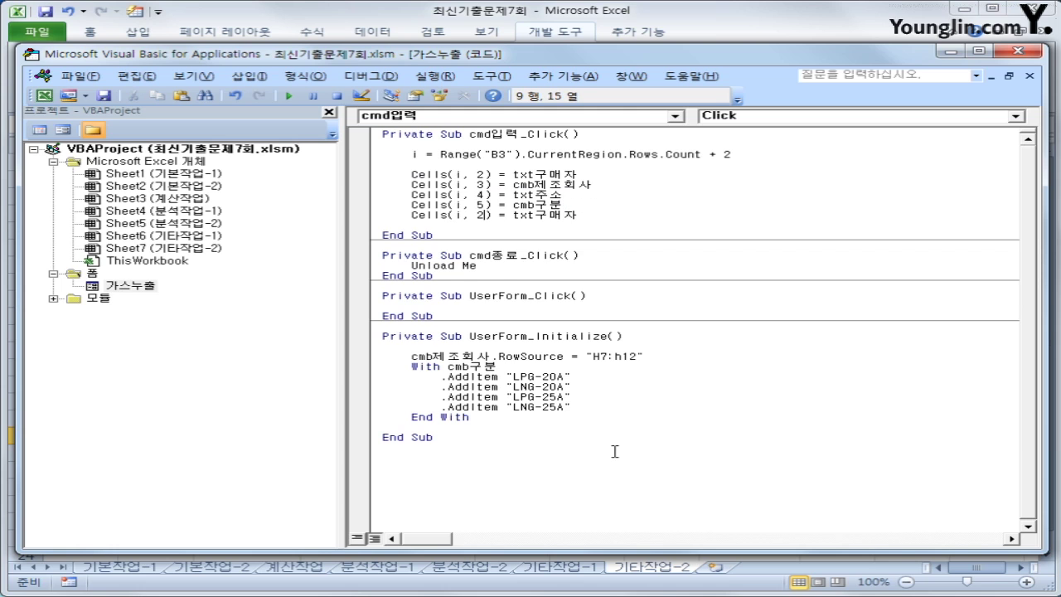
{"action": "key", "text": "Delete"}
{"action": "type", "text": "6"}
{"action": "key", "text": "Right"}
{"action": "key", "text": "Right"}
{"action": "key", "text": "Right"}
{"action": "key", "text": "Right"}
{"action": "key", "text": "Right"}
{"action": "key", "text": "Right"}
{"action": "type", "text": "ㅇ연락처"}
{"action": "key", "text": "shift+End"}
{"action": "key", "text": "Delete"}
{"action": "key", "text": "Up"}
{"action": "key", "text": "Up"}
{"action": "key", "text": "Up"}
Open the 가스누출 form and enter a buyer name, ARCO, an address, LPG-20A and a contact number
{"action": "left_click", "coordinate": [1028, 52]}
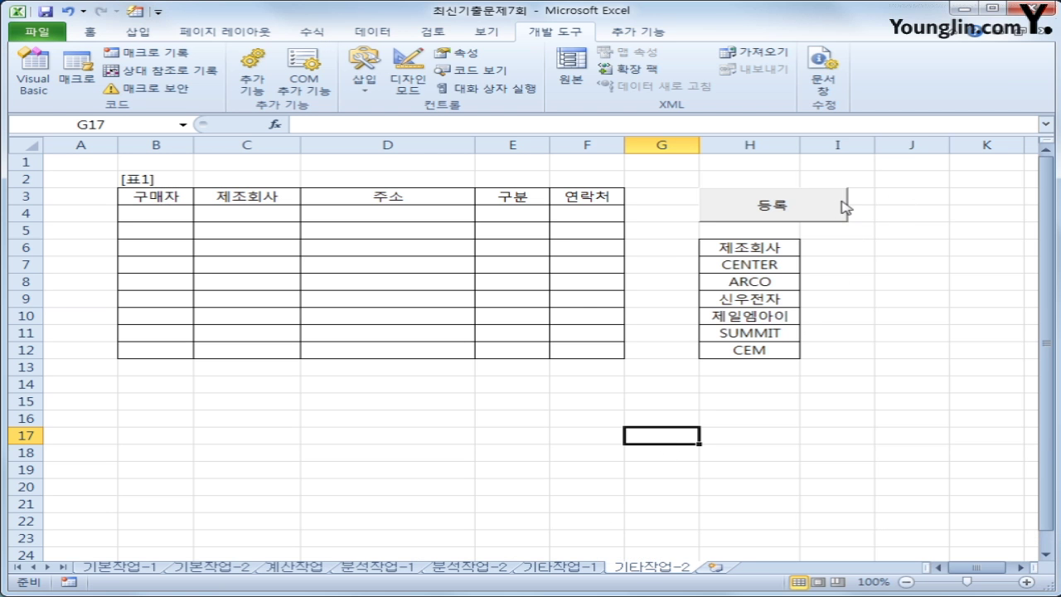
{"action": "left_click", "coordinate": [843, 207]}
{"action": "left_click", "coordinate": [513, 261]}
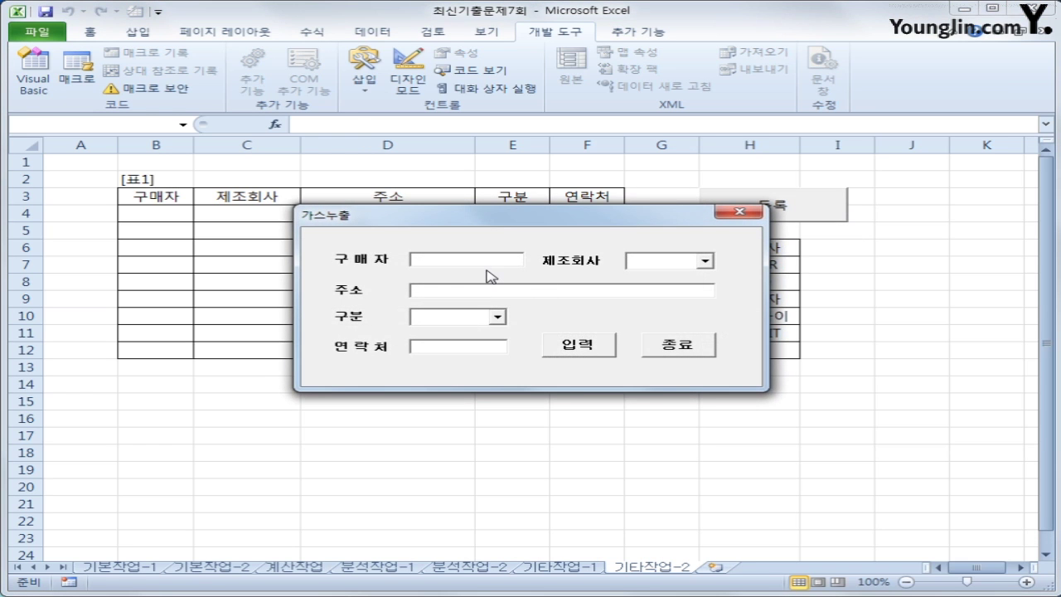
{"action": "key", "text": "Tab"}
{"action": "left_click", "coordinate": [696, 264]}
{"action": "left_click", "coordinate": [704, 261]}
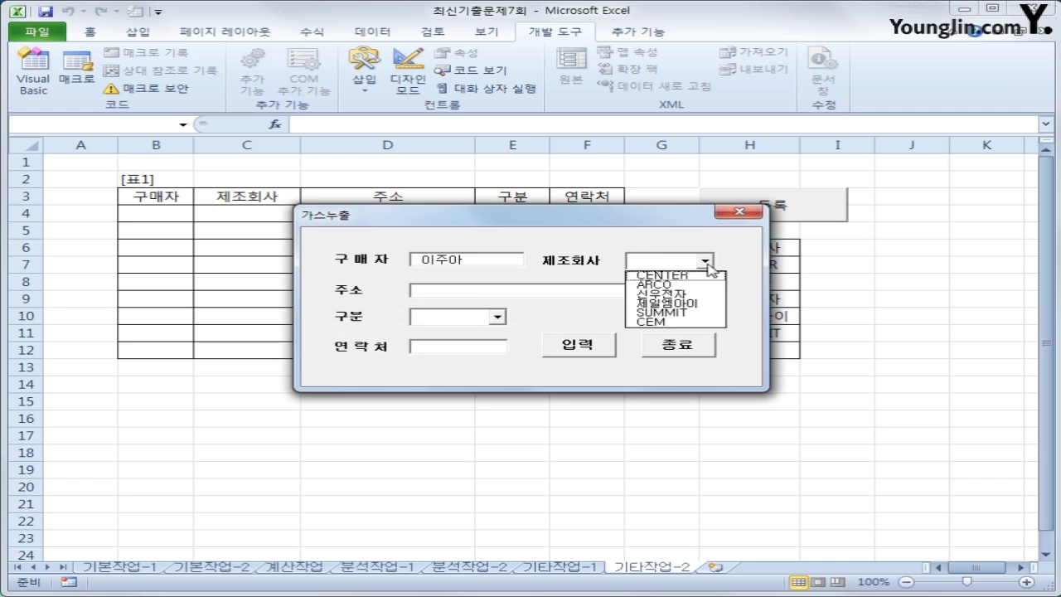
{"action": "left_click", "coordinate": [675, 289]}
{"action": "left_click", "coordinate": [531, 291]}
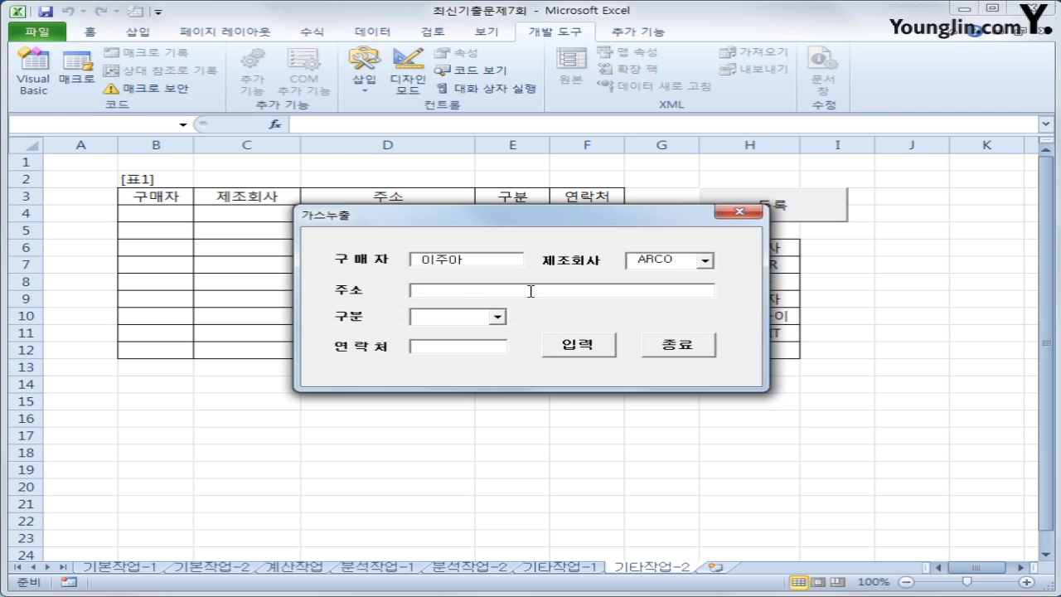
{"action": "type", "text": "삼"}
{"action": "type", "text": "울 서초구"}
{"action": "key", "text": "Tab"}
{"action": "left_click", "coordinate": [497, 317]}
{"action": "left_click", "coordinate": [484, 334]}
{"action": "left_click", "coordinate": [475, 346]}
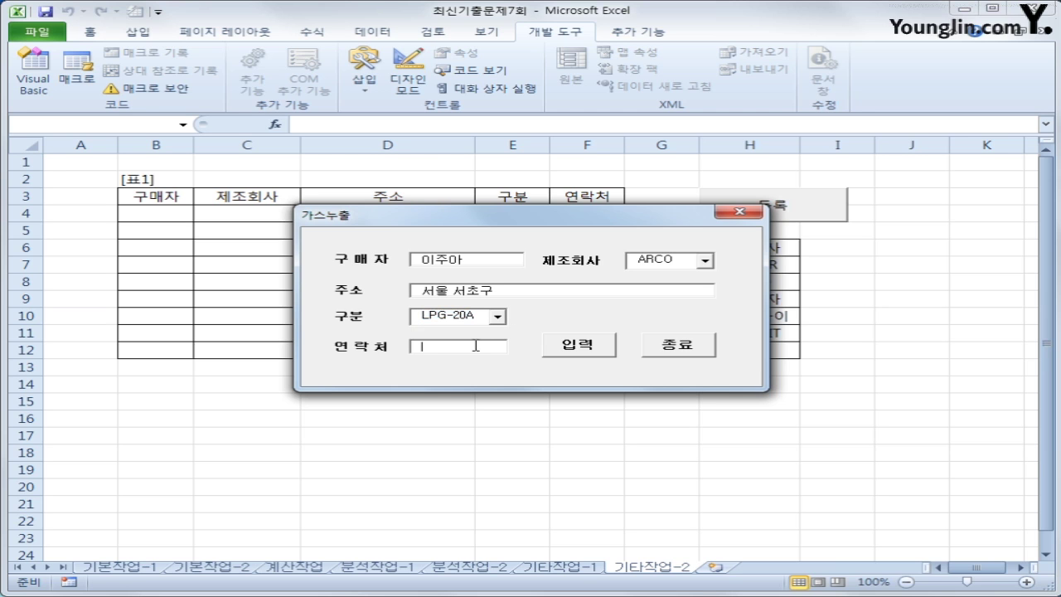
{"action": "type", "text": "111-2"}
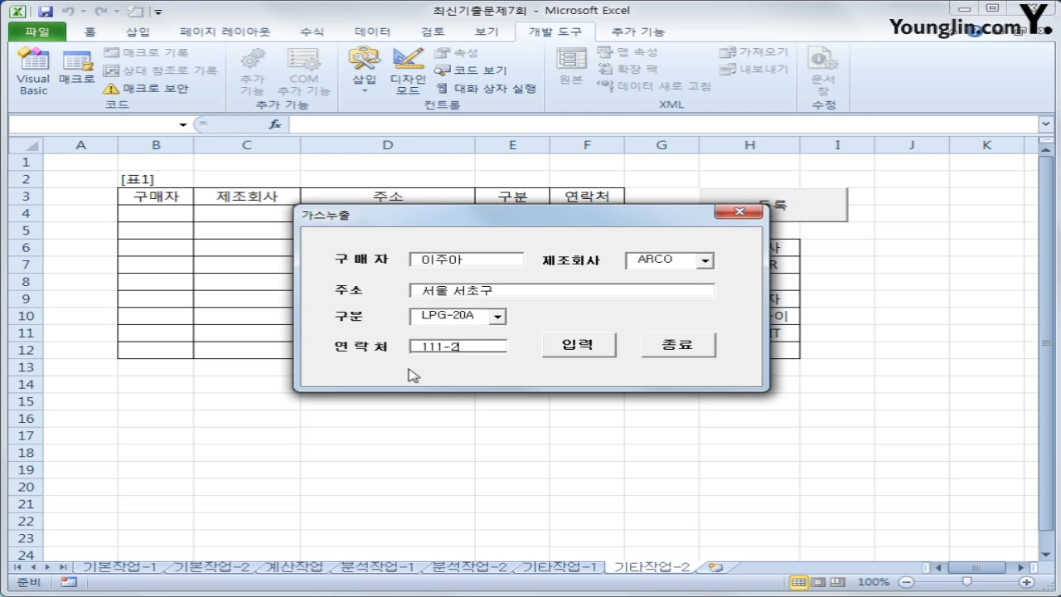
{"action": "type", "text": "222"}
Submit the record so it appears in row 4 of [표1], then close the form
{"action": "left_click", "coordinate": [583, 347]}
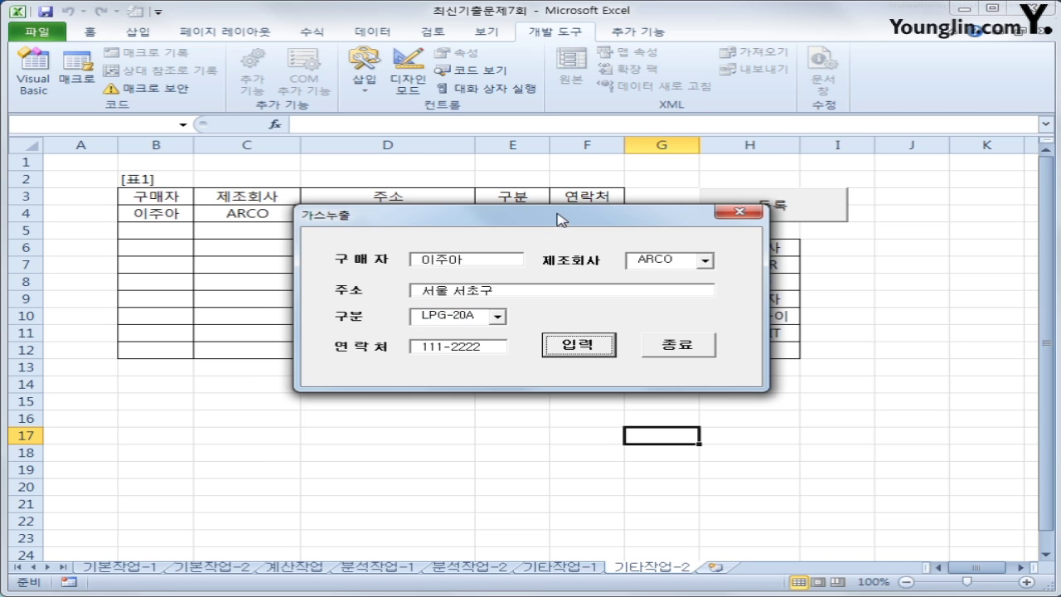
{"action": "left_click_drag", "start_coordinate": [560, 219], "coordinate": [544, 337]}
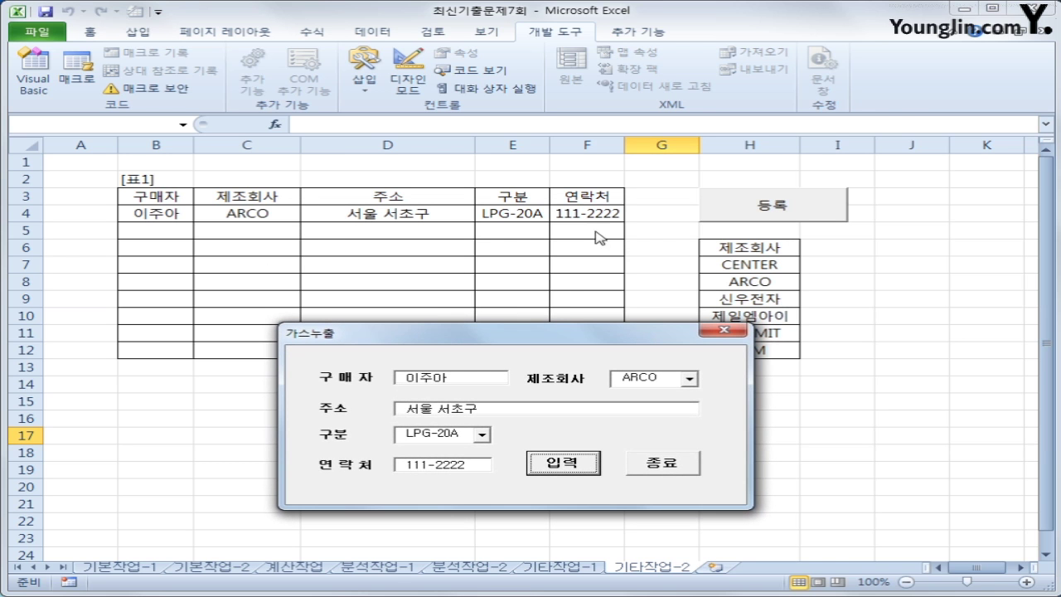
{"action": "left_click", "coordinate": [656, 470]}
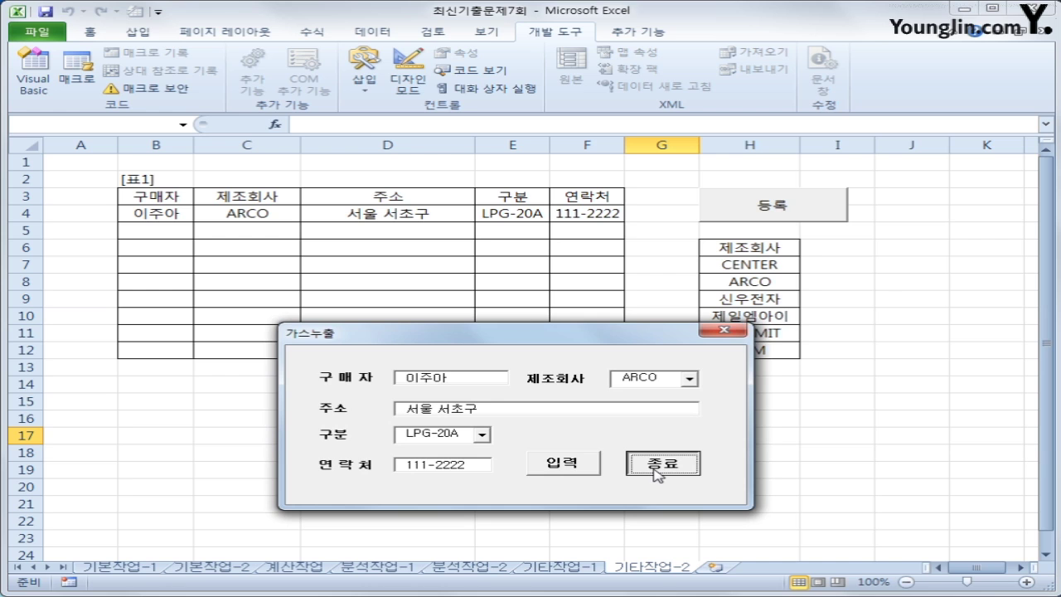
{"action": "left_click", "coordinate": [797, 469]}
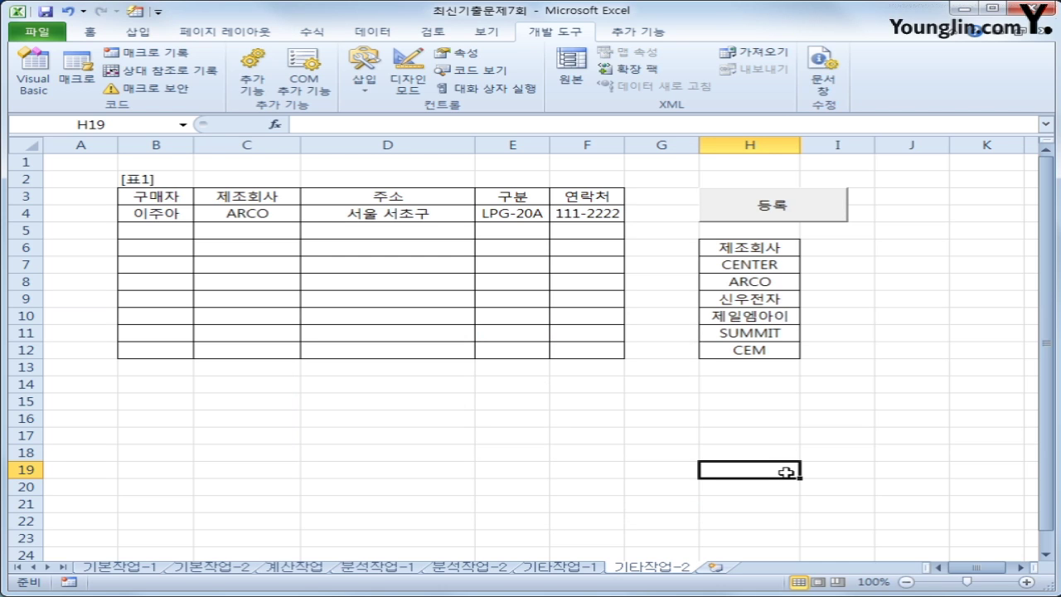
{"action": "left_click", "coordinate": [162, 202]}
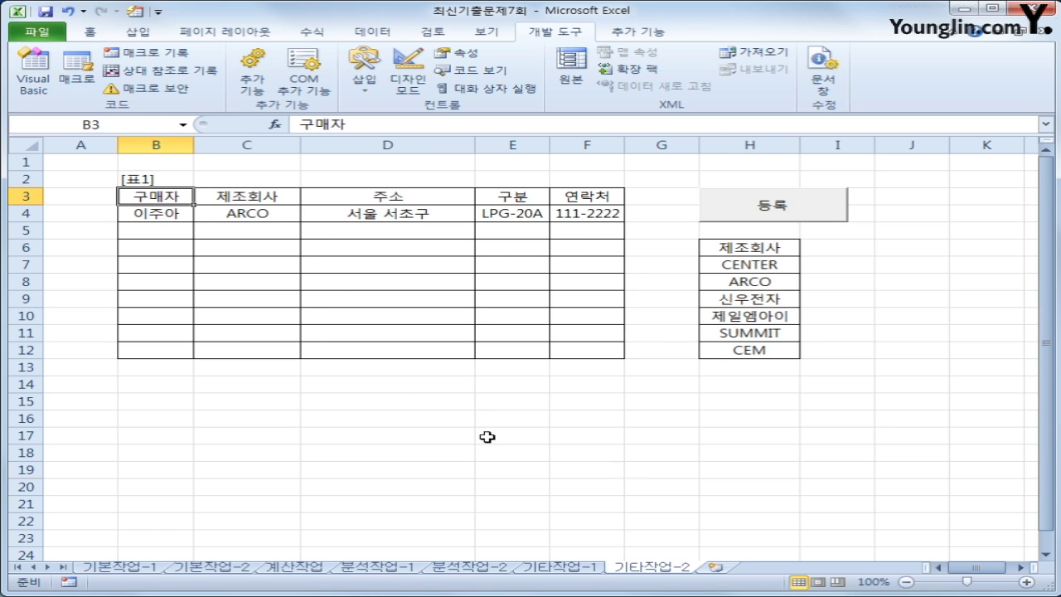